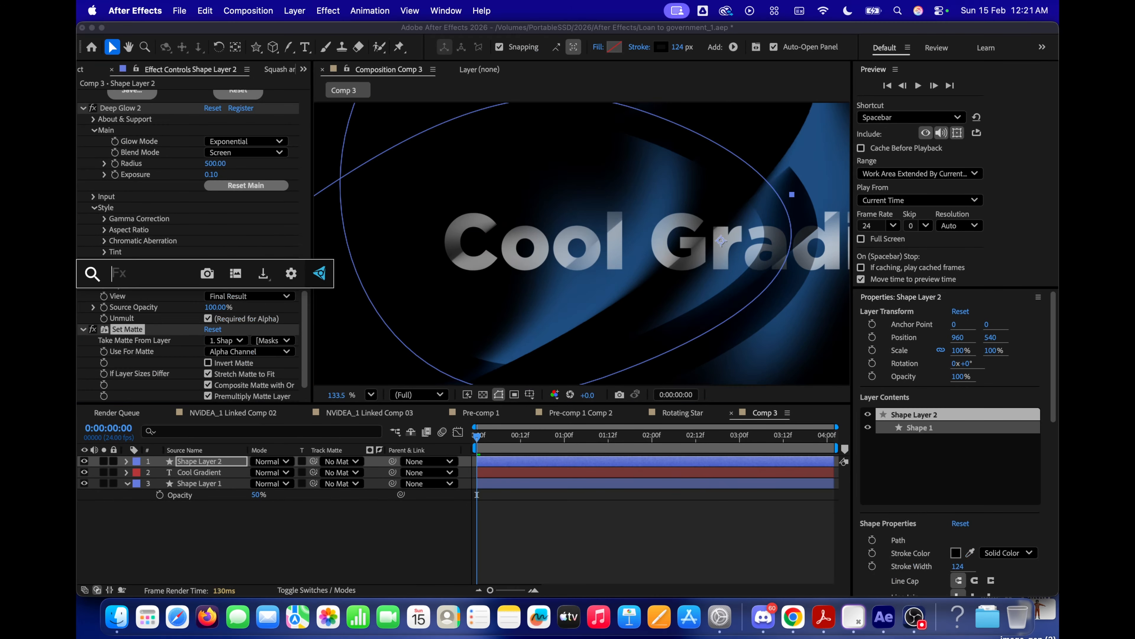
{"action": "left_click", "coordinate": [509, 437]}
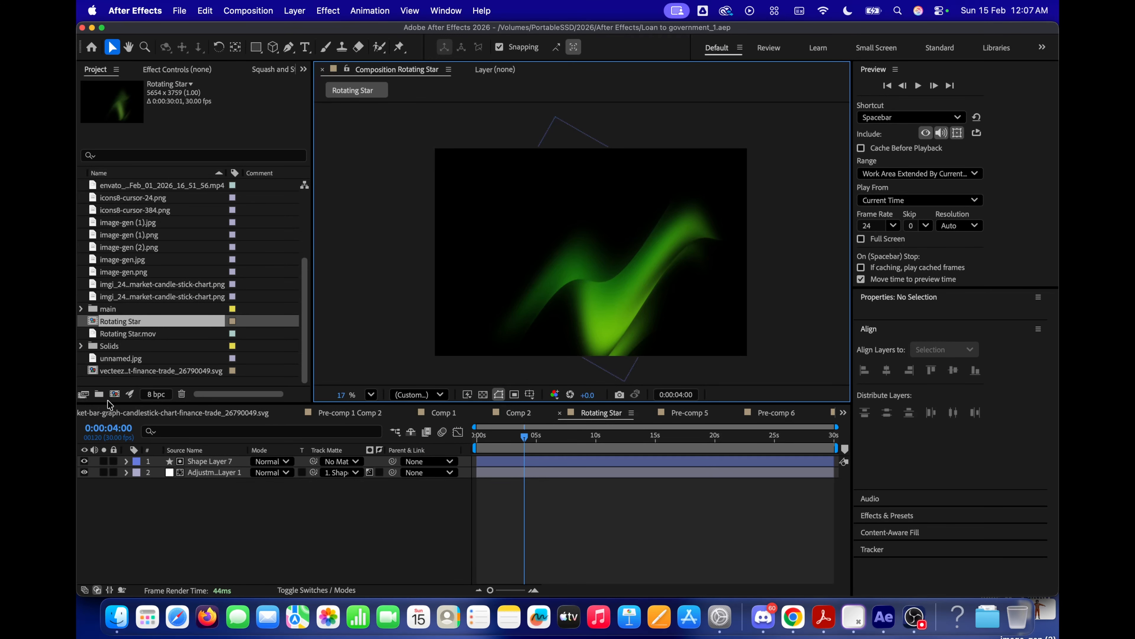
Create a new HD 1920×1080 composition at 24 fps with a duration of 0:00:04:02.
{"action": "left_click", "coordinate": [114, 394]}
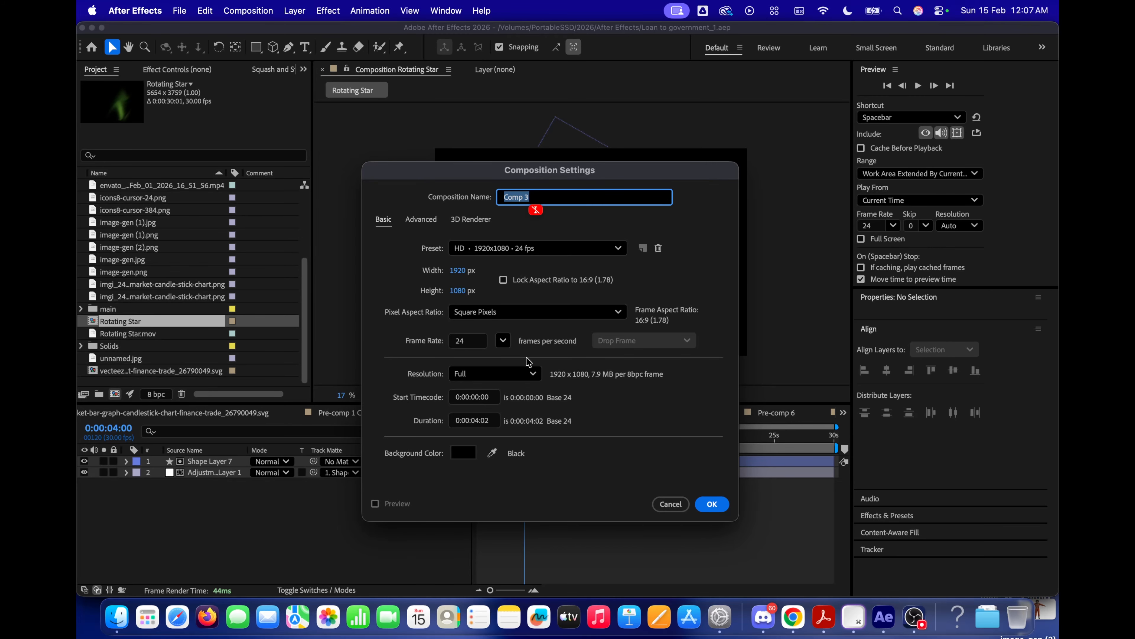
{"action": "left_click", "coordinate": [713, 504]}
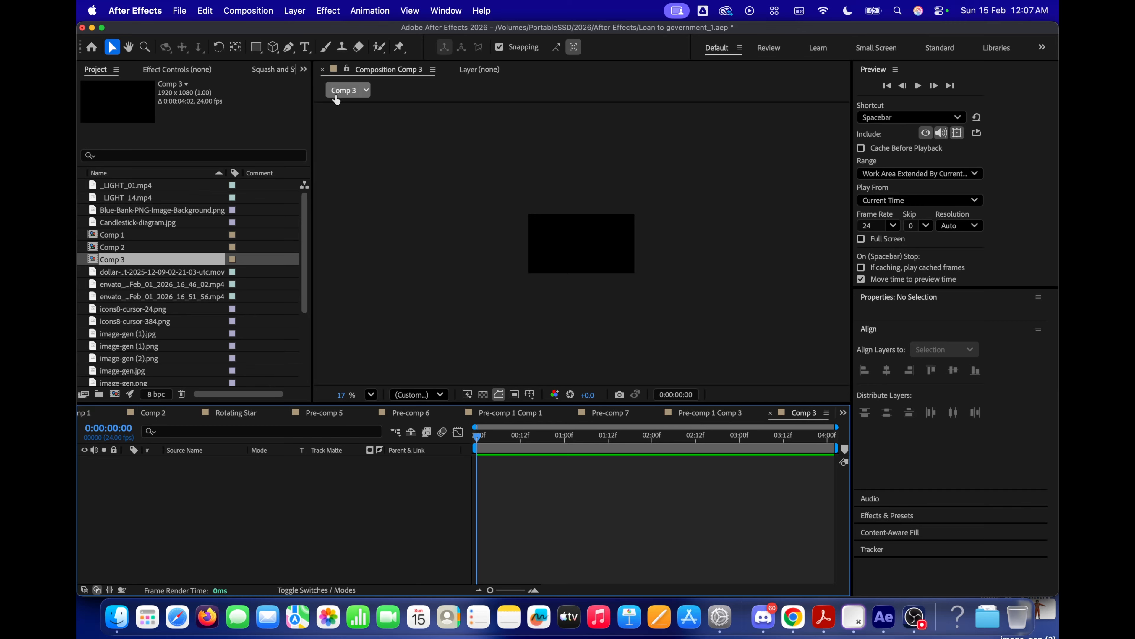
Draw a blue star shape with an outer radius of about 438 and centre the layer's anchor point on the star.
{"action": "left_click_drag", "start_coordinate": [257, 49], "coordinate": [307, 107]}
{"action": "scroll", "coordinate": [581, 241], "scroll_direction": "up", "scroll_amount": 3}
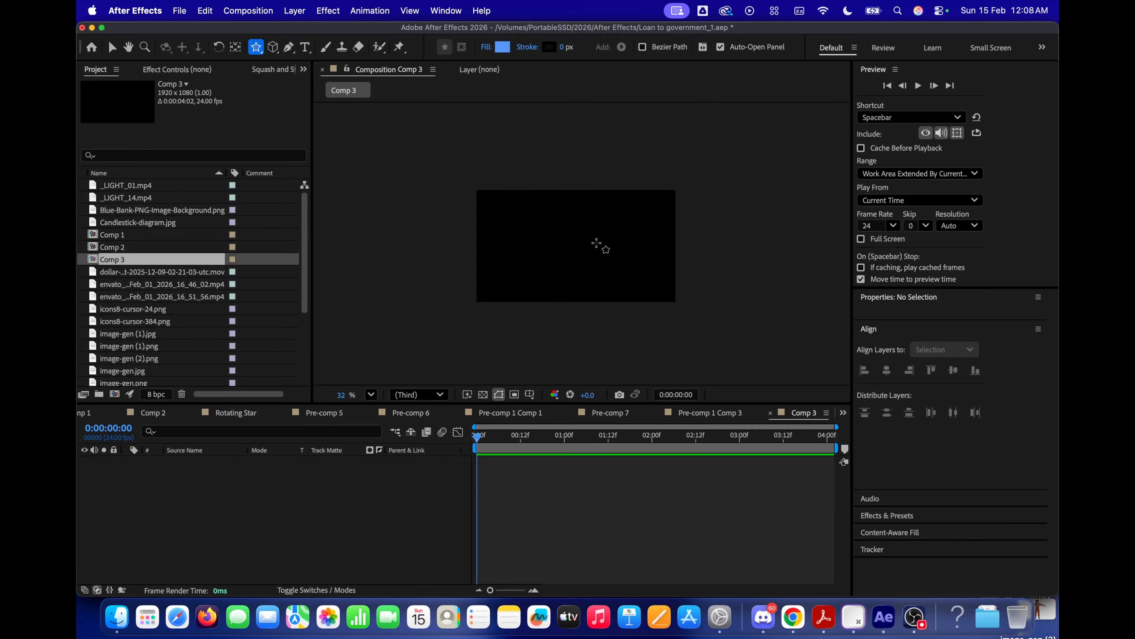
{"action": "left_click_drag", "start_coordinate": [518, 199], "coordinate": [565, 248]}
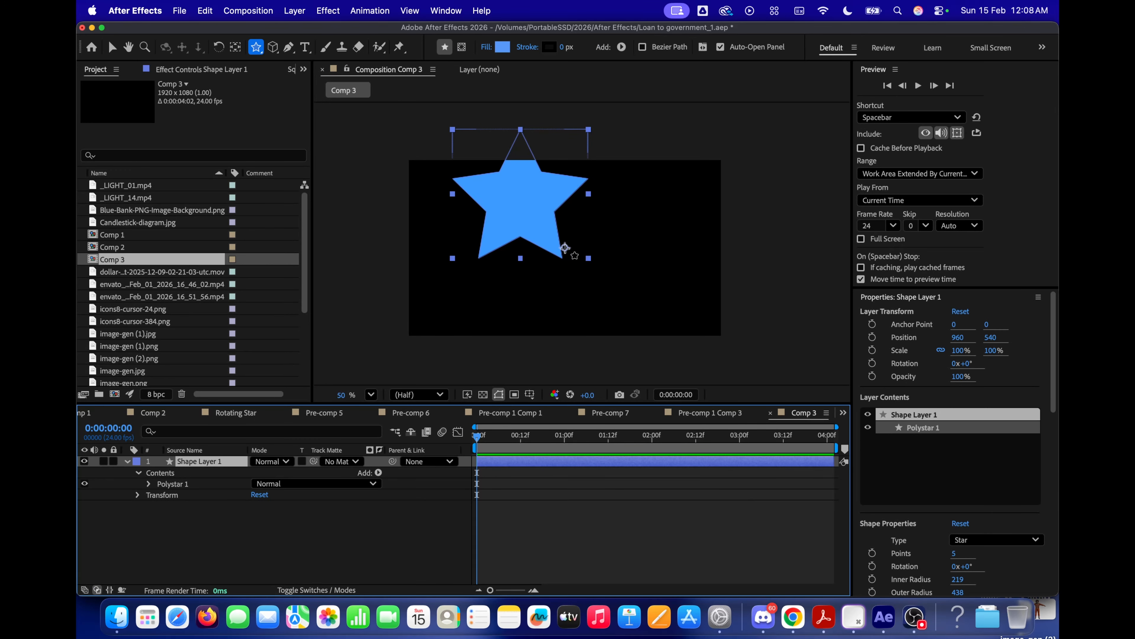
{"action": "key", "text": "ctrl+alt+shift+super+h"}
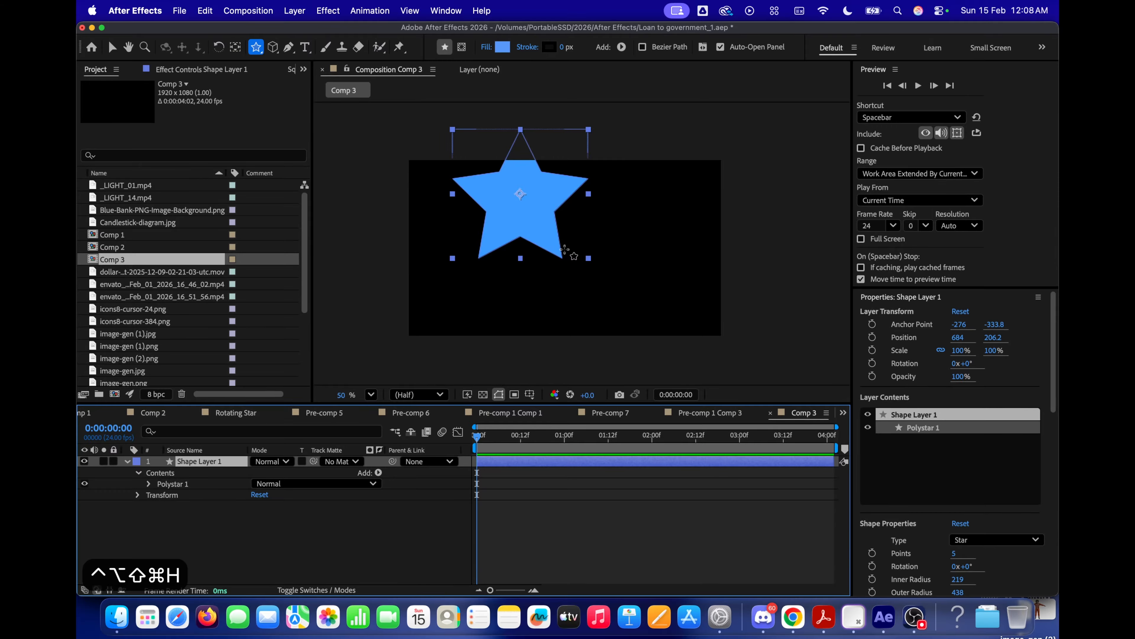
Centre the star in the composition by fitting it to the comp width, and reduce its scale to 90.4%.
{"action": "key", "text": "alt+shift+super+h"}
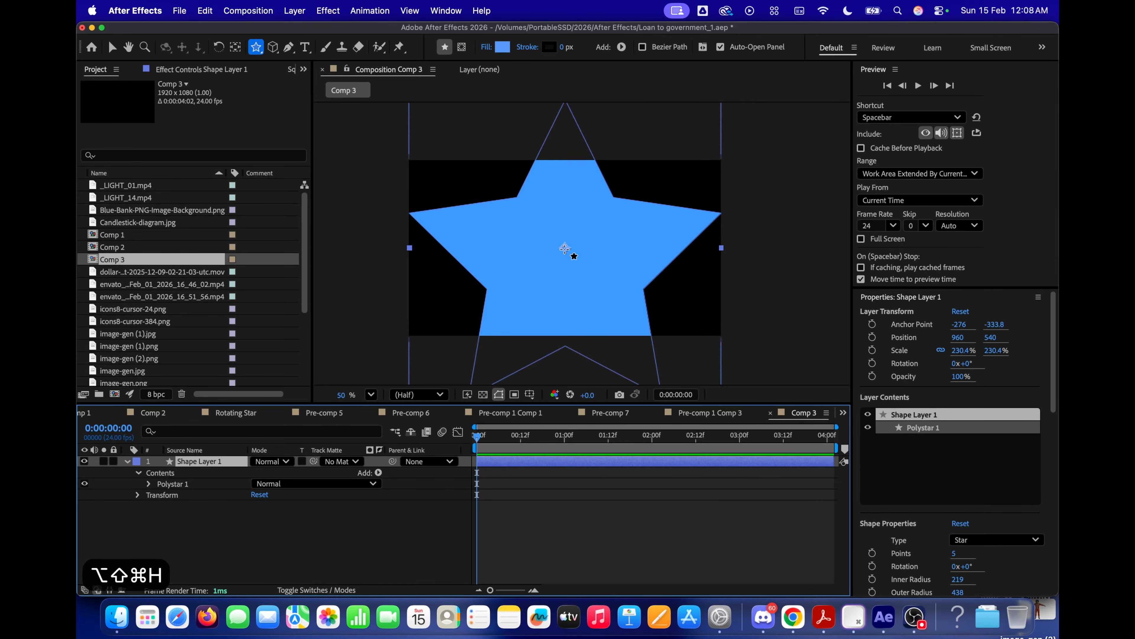
{"action": "left_click", "coordinate": [216, 462]}
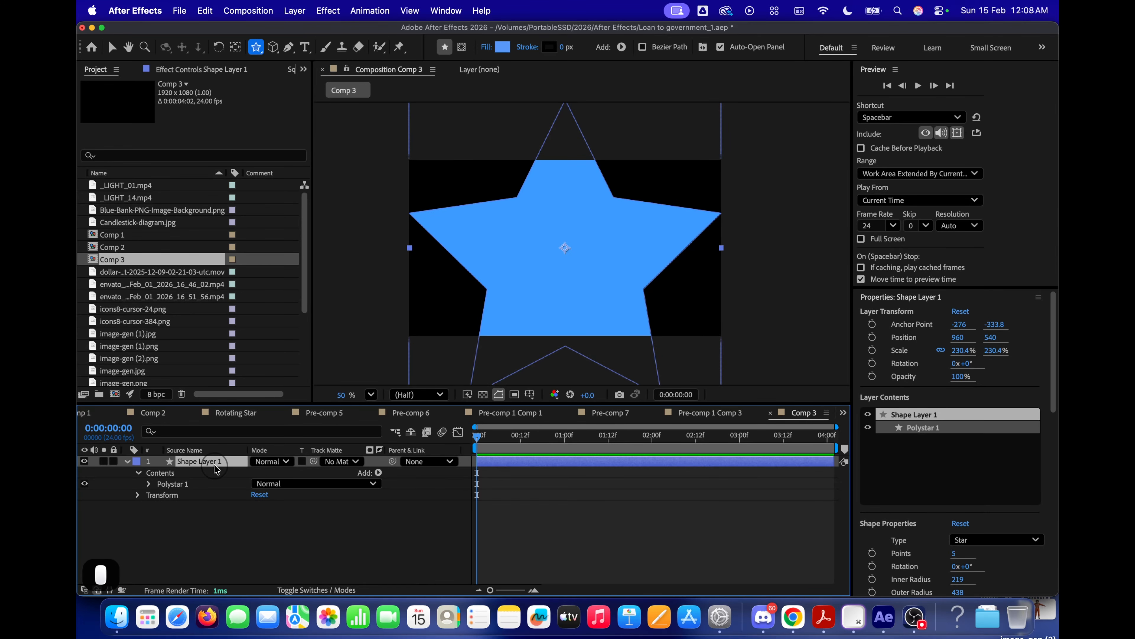
{"action": "key", "text": "s"}
{"action": "left_click_drag", "start_coordinate": [272, 472], "coordinate": [193, 472]}
{"action": "left_click", "coordinate": [183, 489]}
Add the expression time*100 to the star layer's rotation and preview the spin.
{"action": "left_click", "coordinate": [200, 463]}
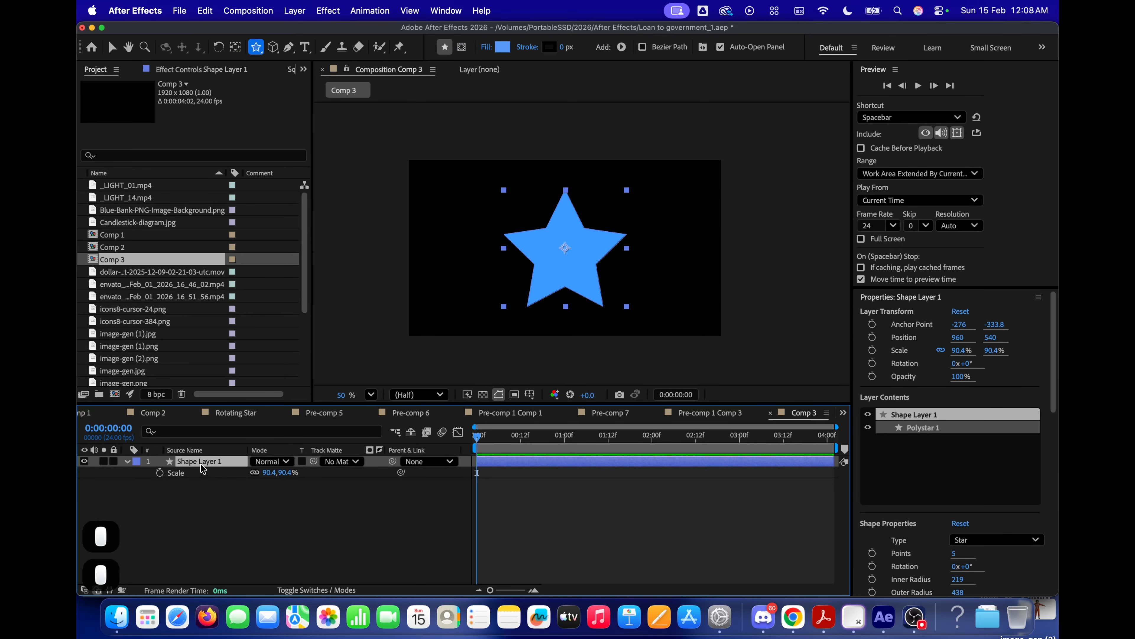
{"action": "key", "text": "r"}
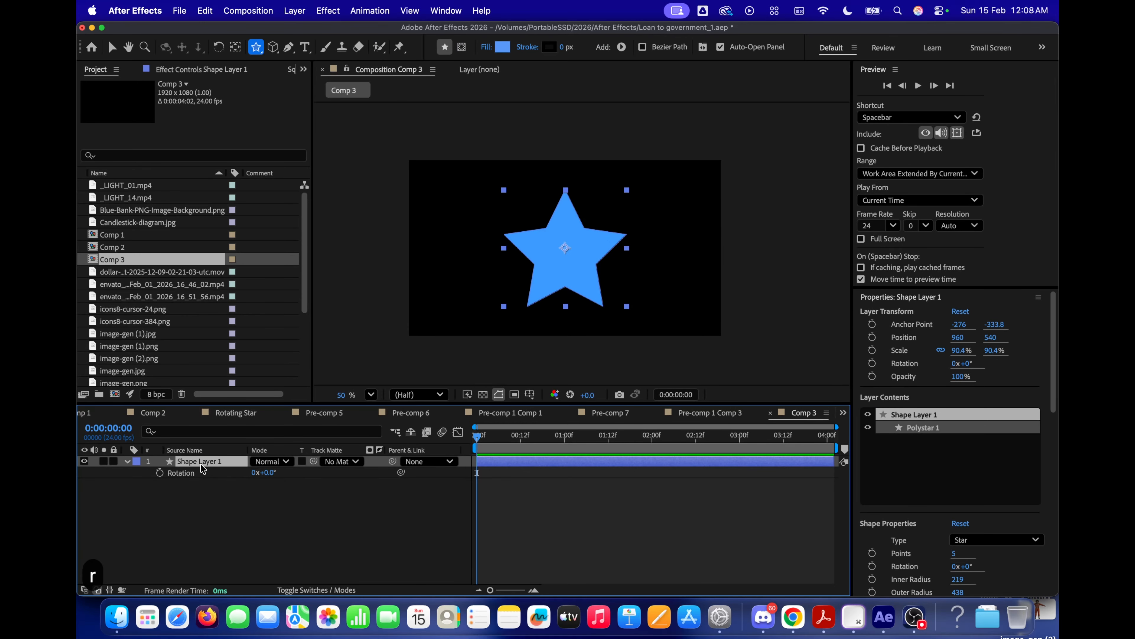
{"action": "left_click", "coordinate": [160, 472], "text": "alt"}
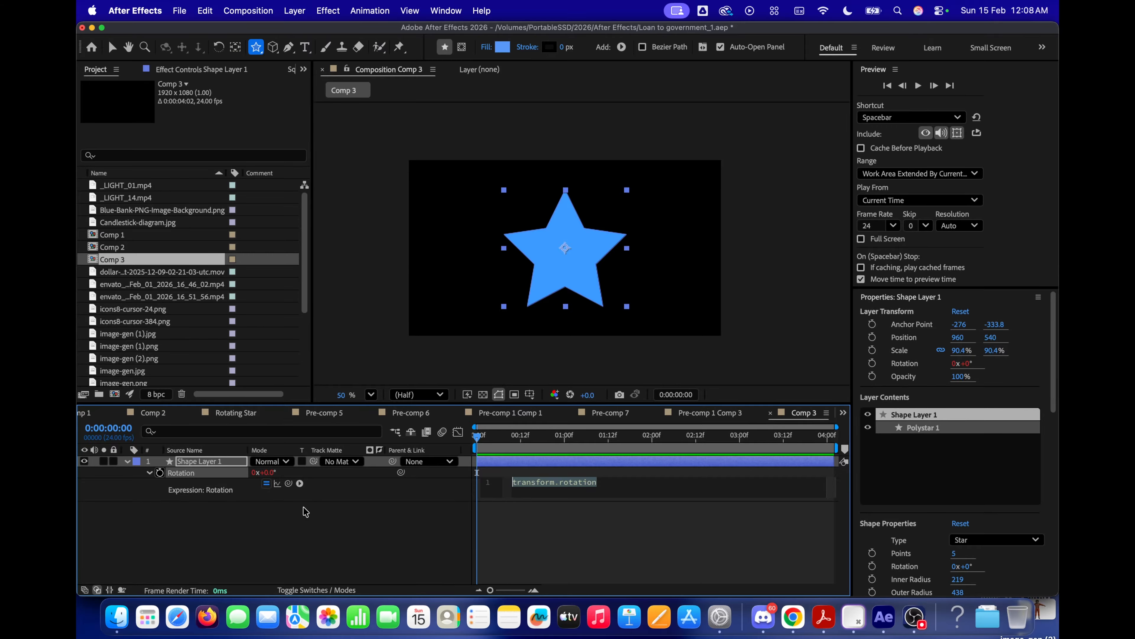
{"action": "type", "text": "time"}
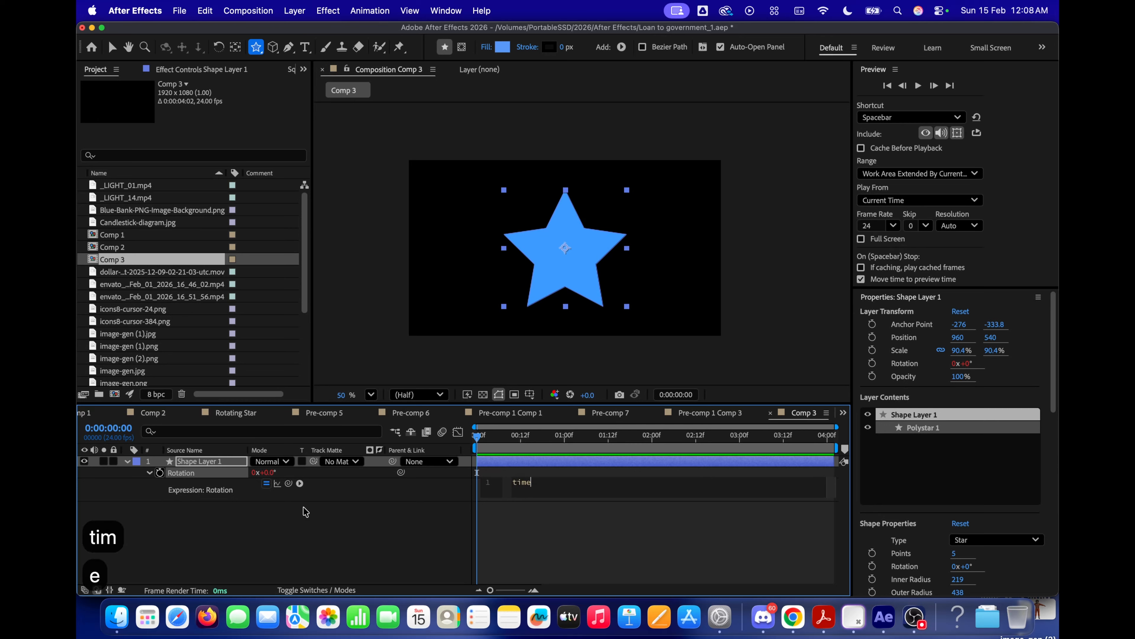
{"action": "type", "text": "*"}
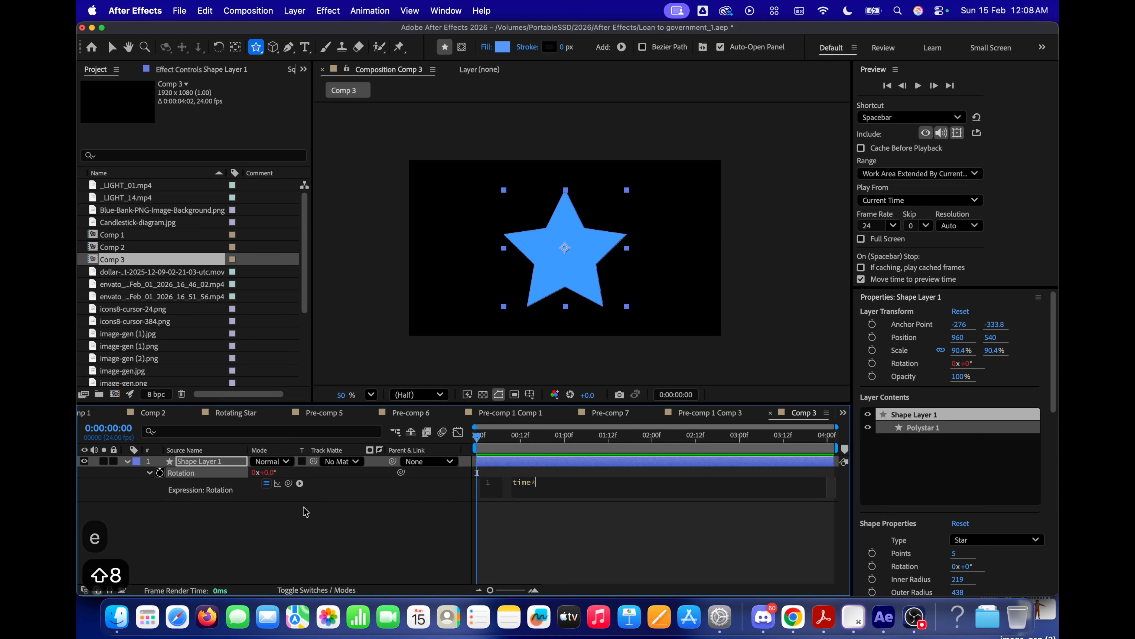
{"action": "type", "text": "100"}
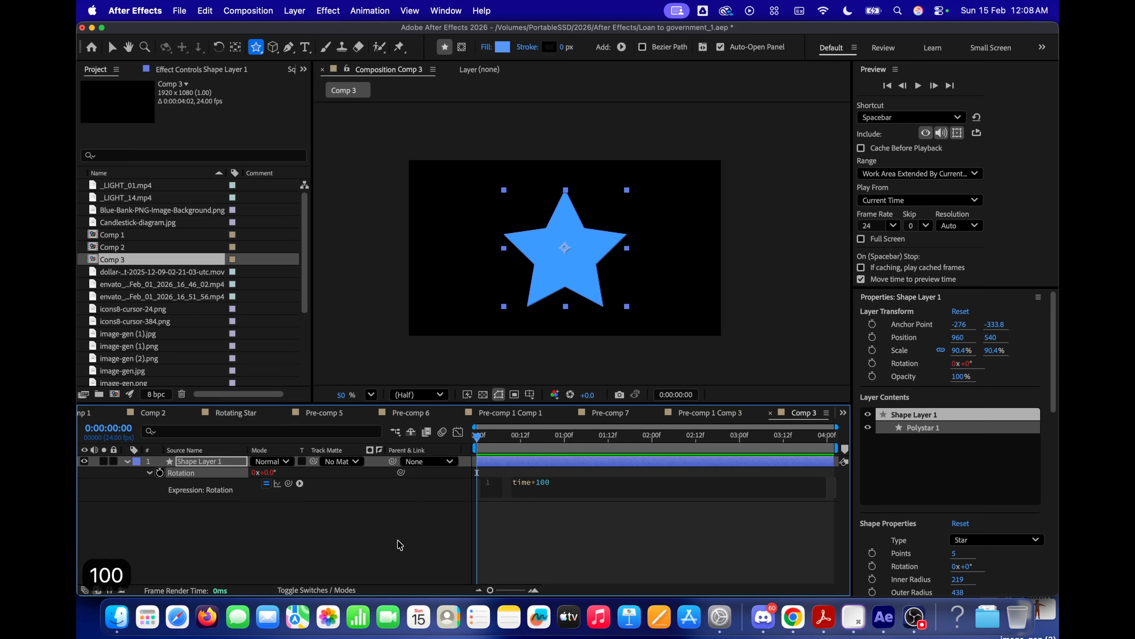
{"action": "left_click", "coordinate": [400, 545]}
{"action": "key", "text": "space"}
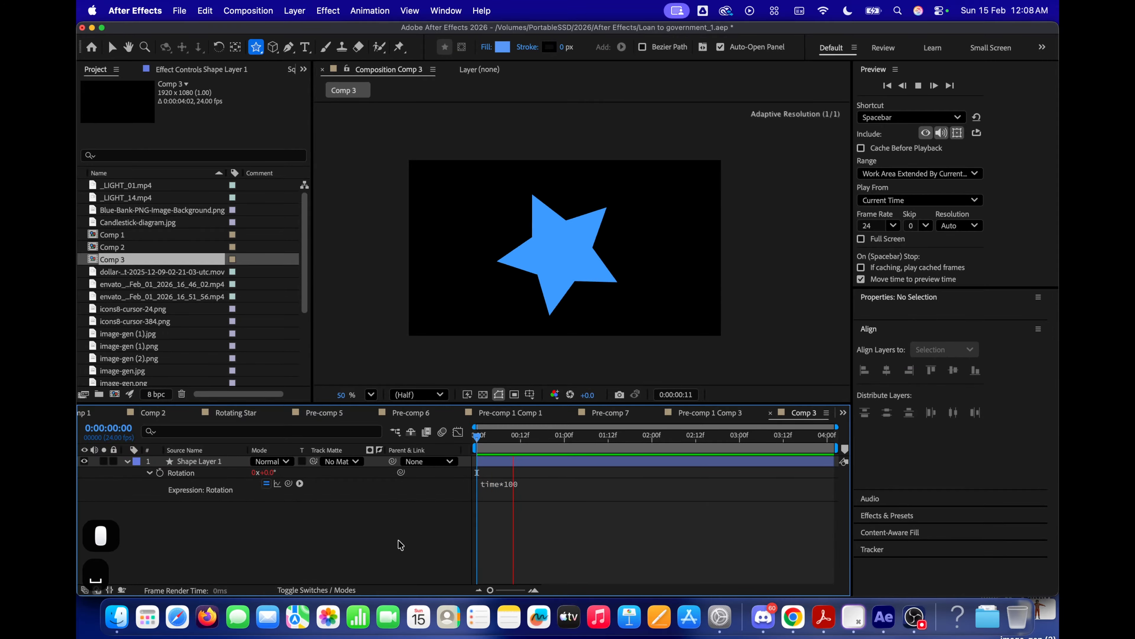
{"action": "key", "text": "space"}
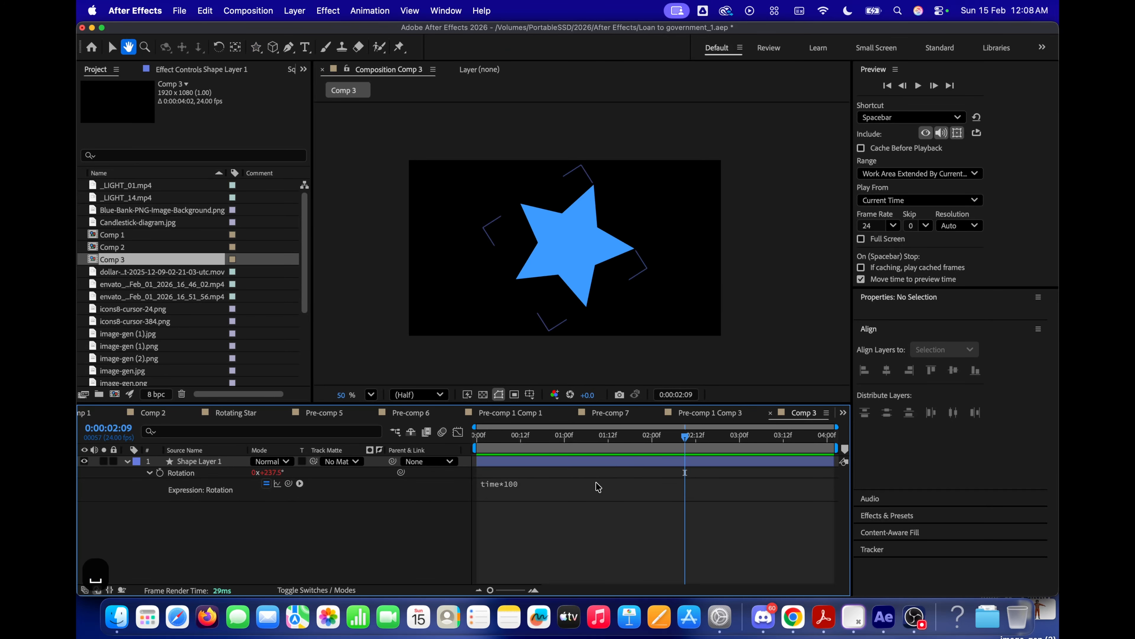
Change the rotation expression to time*10 and preview the animation from the start.
{"action": "left_click", "coordinate": [598, 485]}
{"action": "key", "text": "BackSpace"}
{"action": "left_click", "coordinate": [553, 525]}
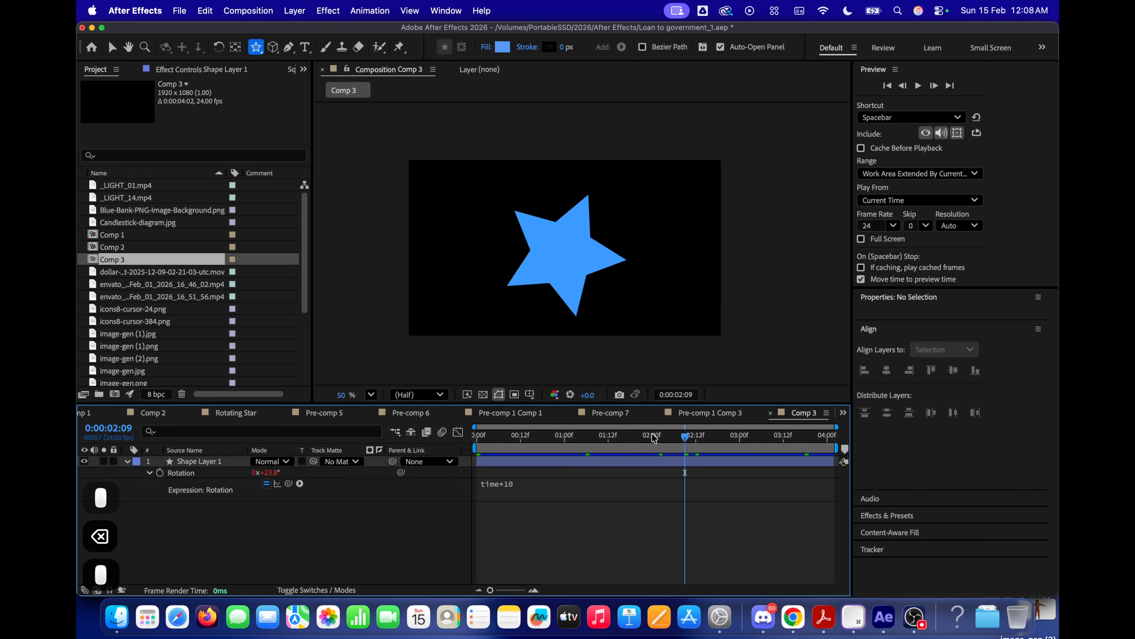
{"action": "key", "text": "Home"}
{"action": "key", "text": "space"}
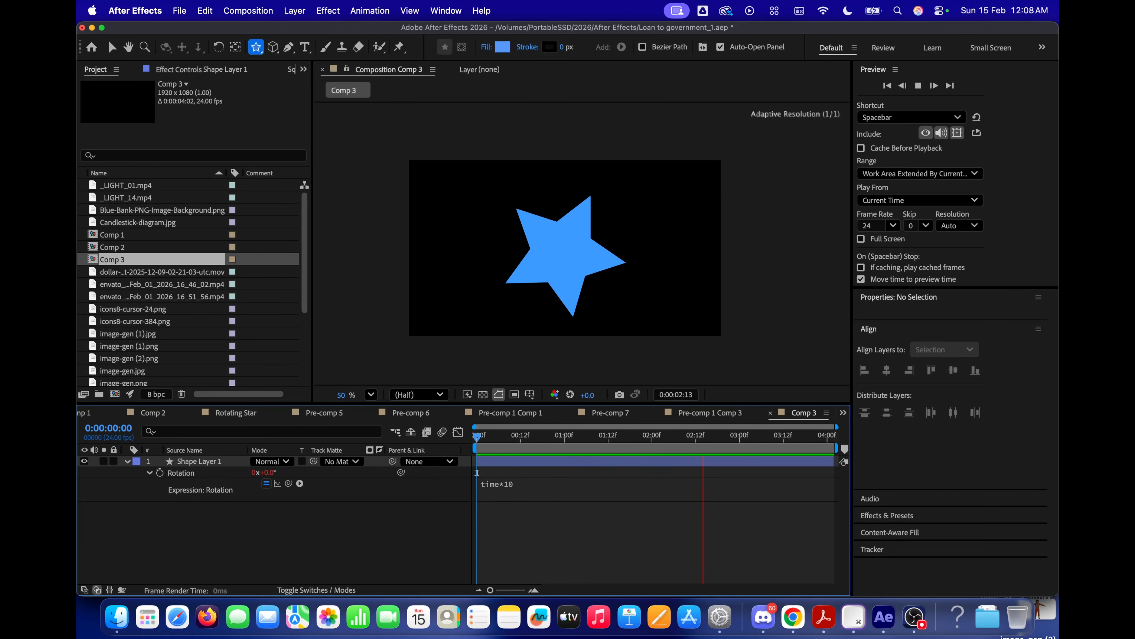
{"action": "key", "text": "space"}
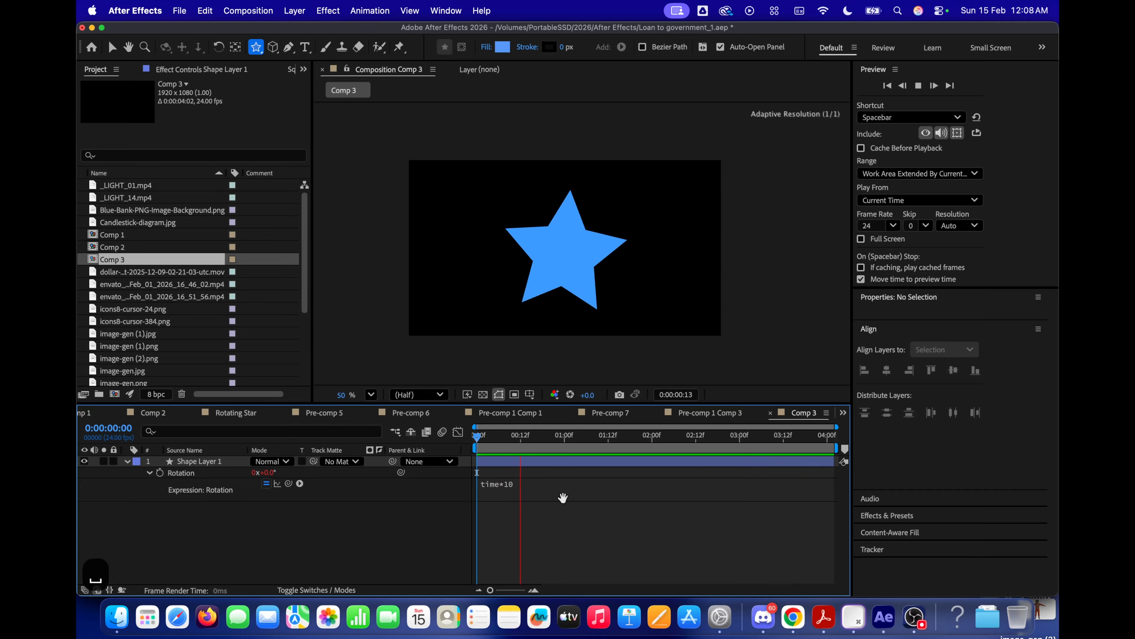
Change the rotation expression to time*20 and return to the start of the composition for a preview.
{"action": "left_click", "coordinate": [563, 497]}
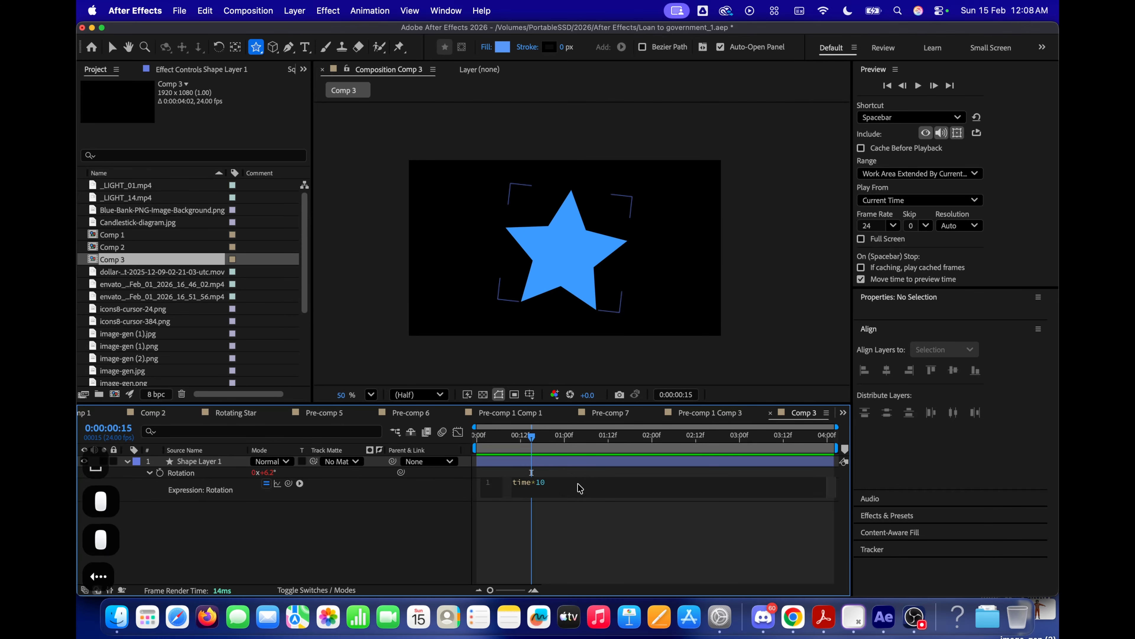
{"action": "key", "text": "BackSpace"}
{"action": "key", "text": "BackSpace"}
{"action": "type", "text": "20"}
{"action": "left_click", "coordinate": [545, 532]}
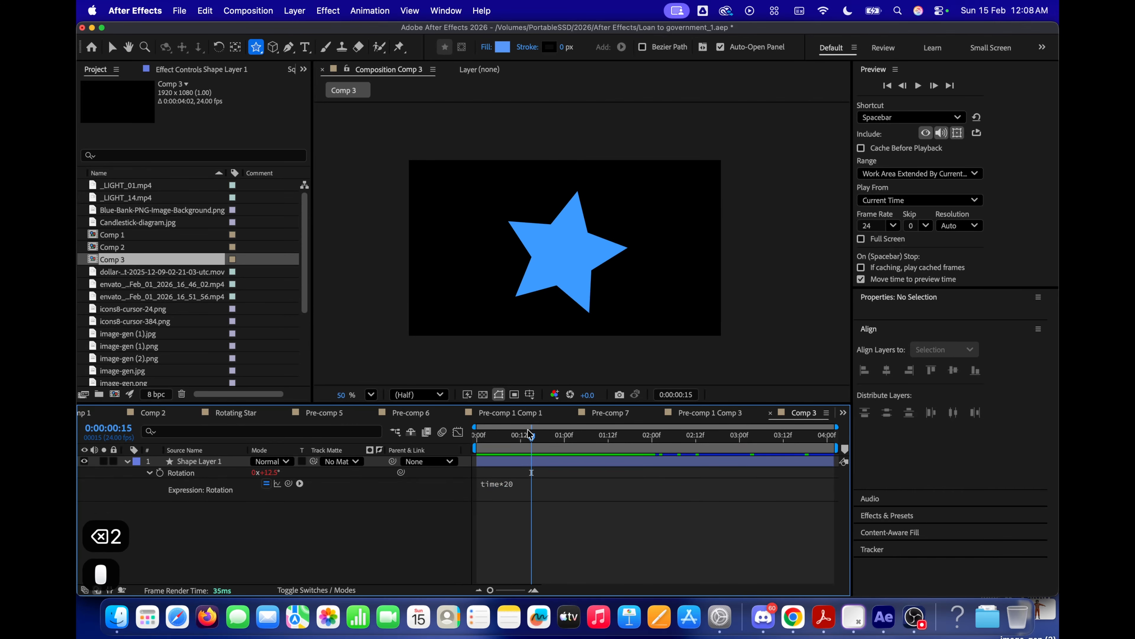
{"action": "left_click_drag", "start_coordinate": [531, 436], "coordinate": [466, 439]}
{"action": "key", "text": "space"}
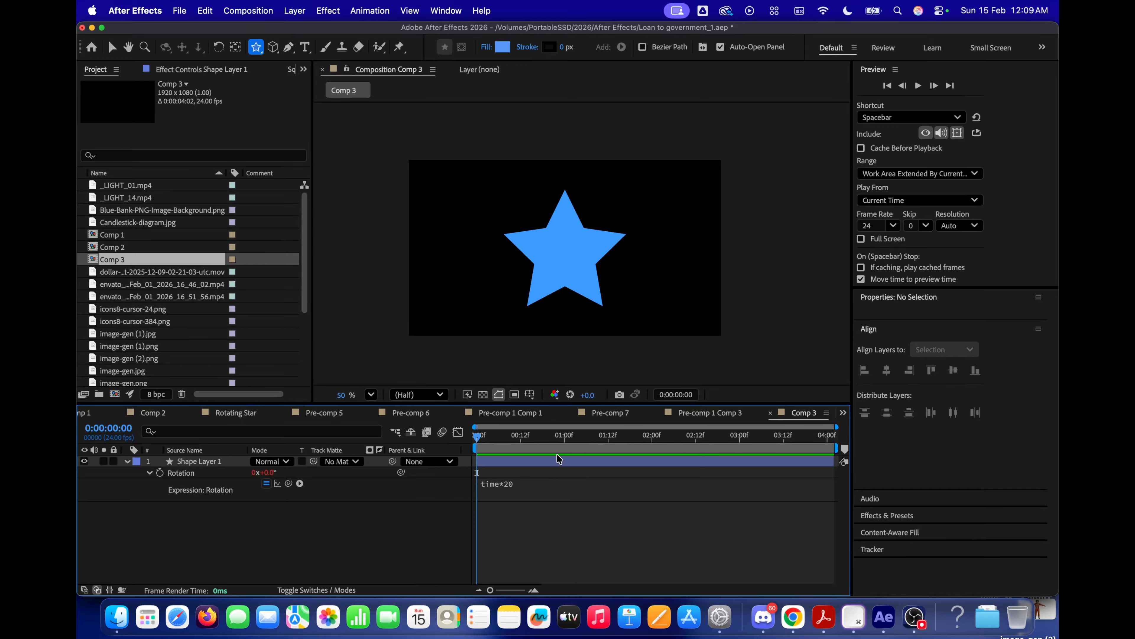
Apply the Fast Box Blur effect to the star layer and set its blur radius to 65.
{"action": "left_click", "coordinate": [626, 457]}
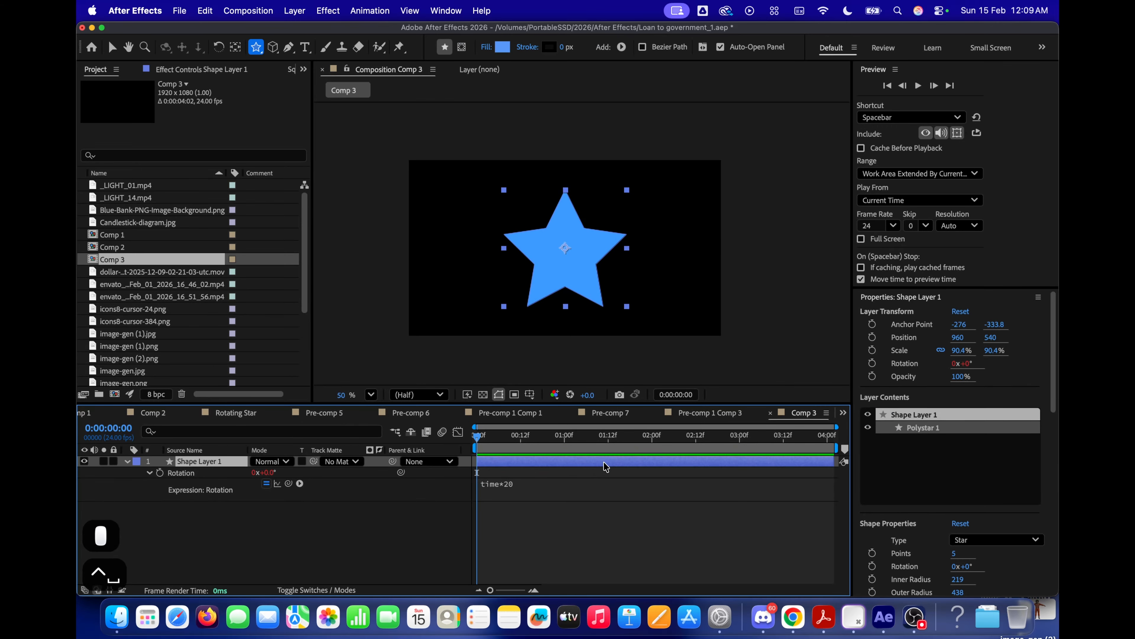
{"action": "key", "text": "ctrl+space"}
{"action": "type", "text": "fas"}
{"action": "key", "text": "Return"}
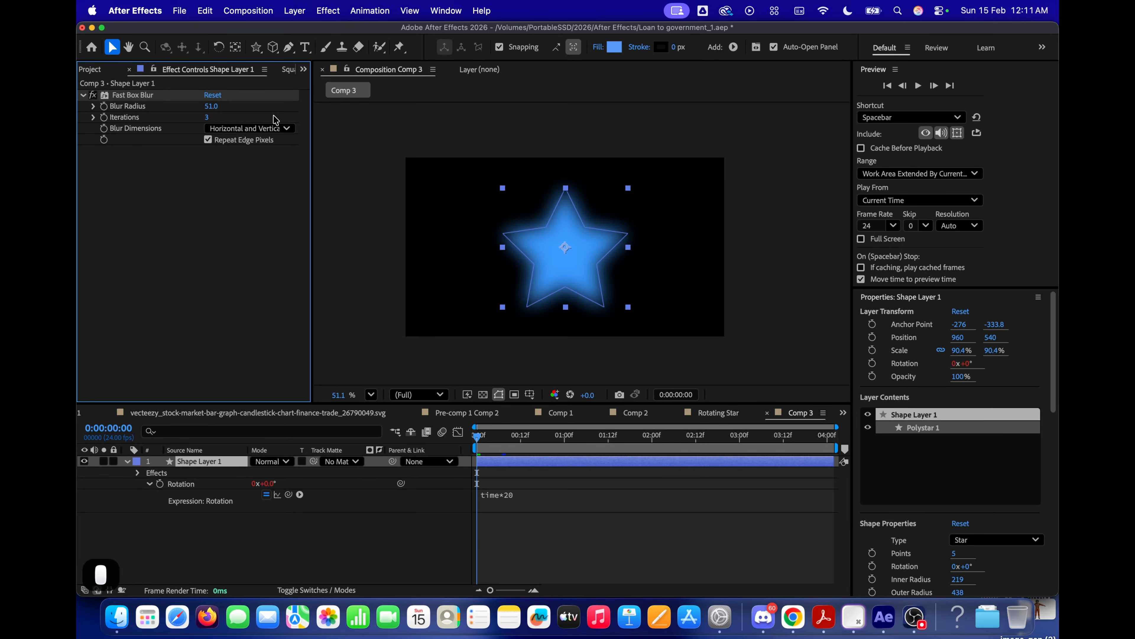
{"action": "left_click", "coordinate": [217, 107]}
{"action": "type", "text": "69"}
{"action": "key", "text": "Return"}
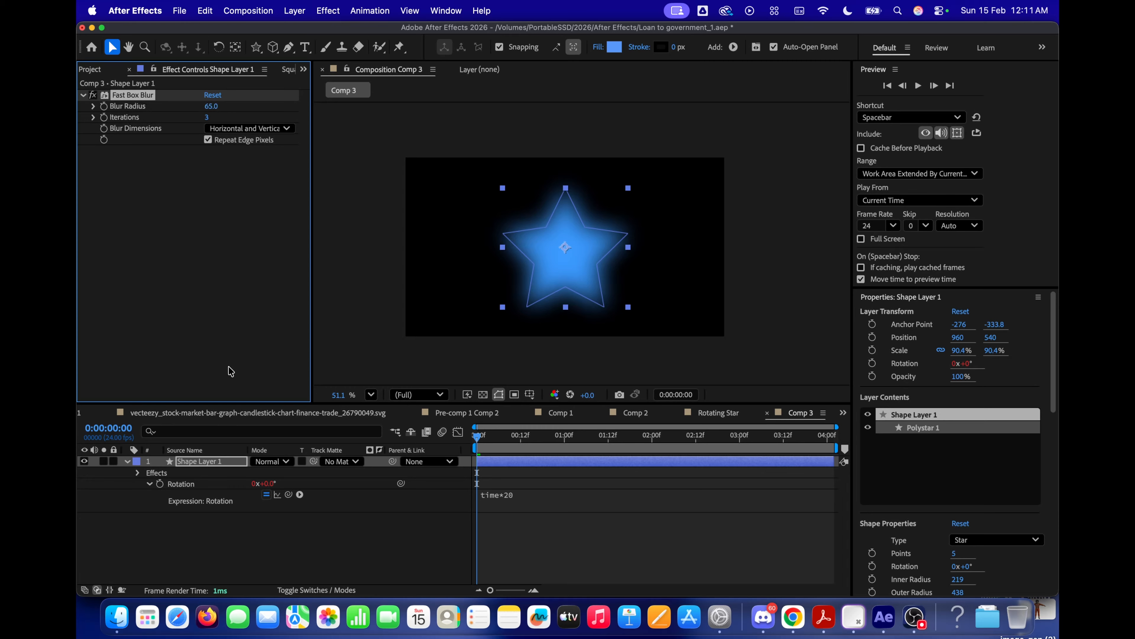
Apply the Wave Warp effect to the star layer and set its wave type to Uncircle.
{"action": "left_click", "coordinate": [219, 469]}
{"action": "key", "text": "ctrl+space"}
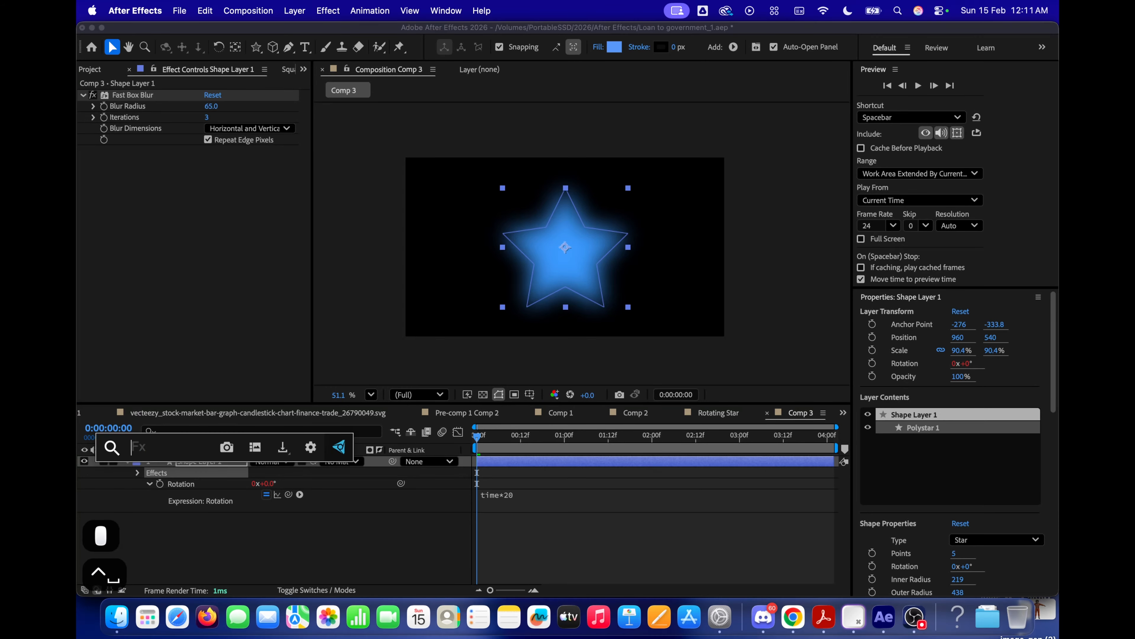
{"action": "type", "text": "wave wa"}
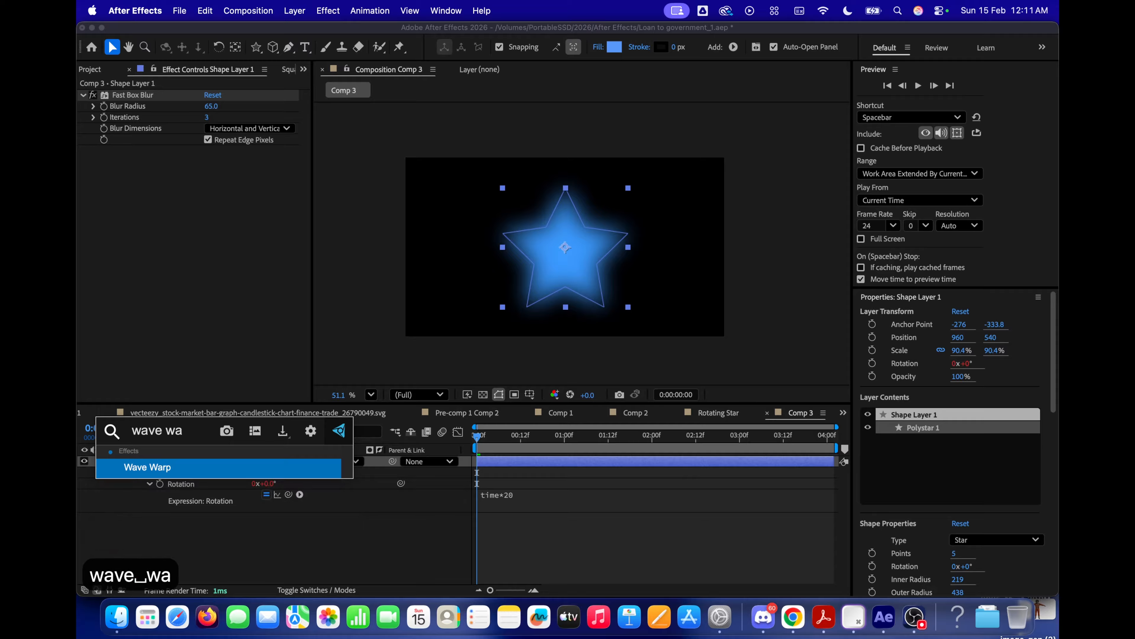
{"action": "key", "text": "Return"}
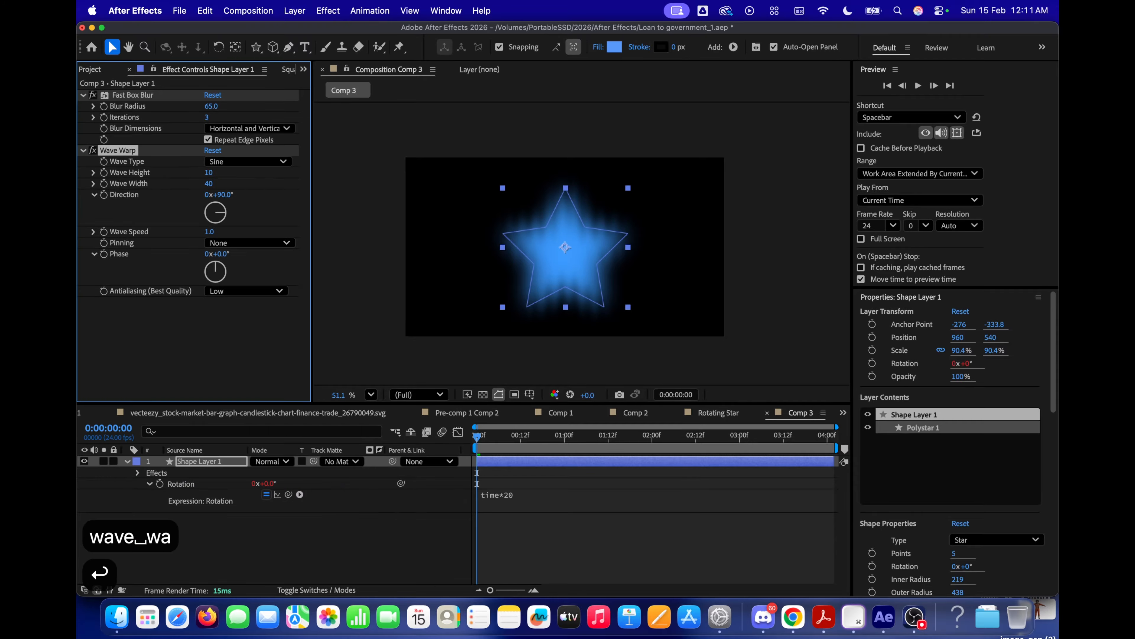
{"action": "left_click", "coordinate": [274, 163]}
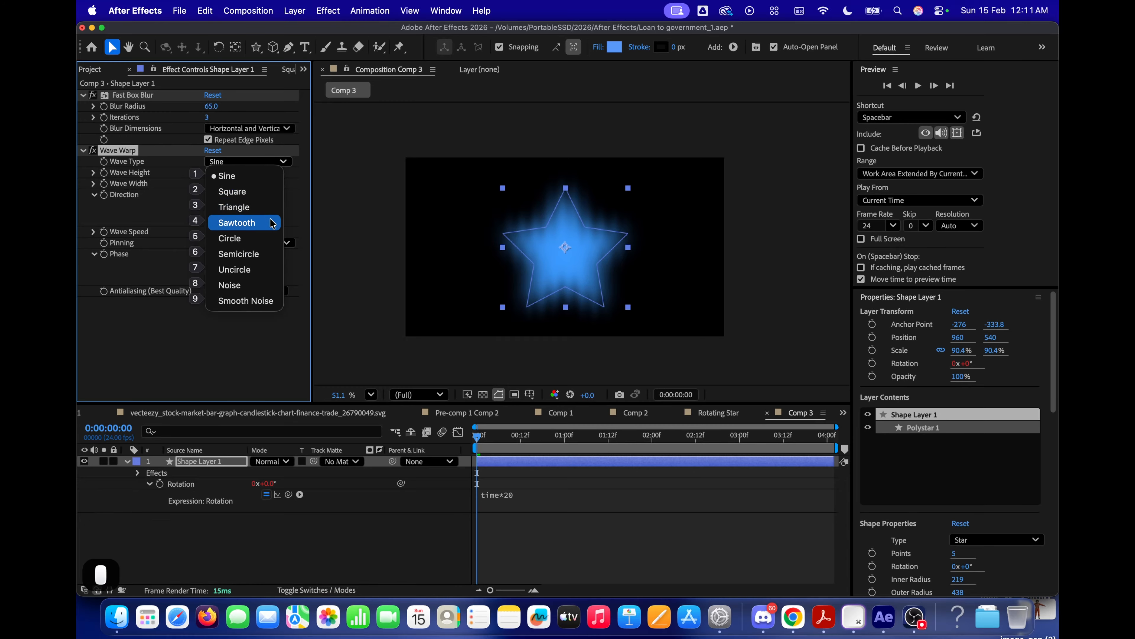
{"action": "left_click", "coordinate": [255, 270]}
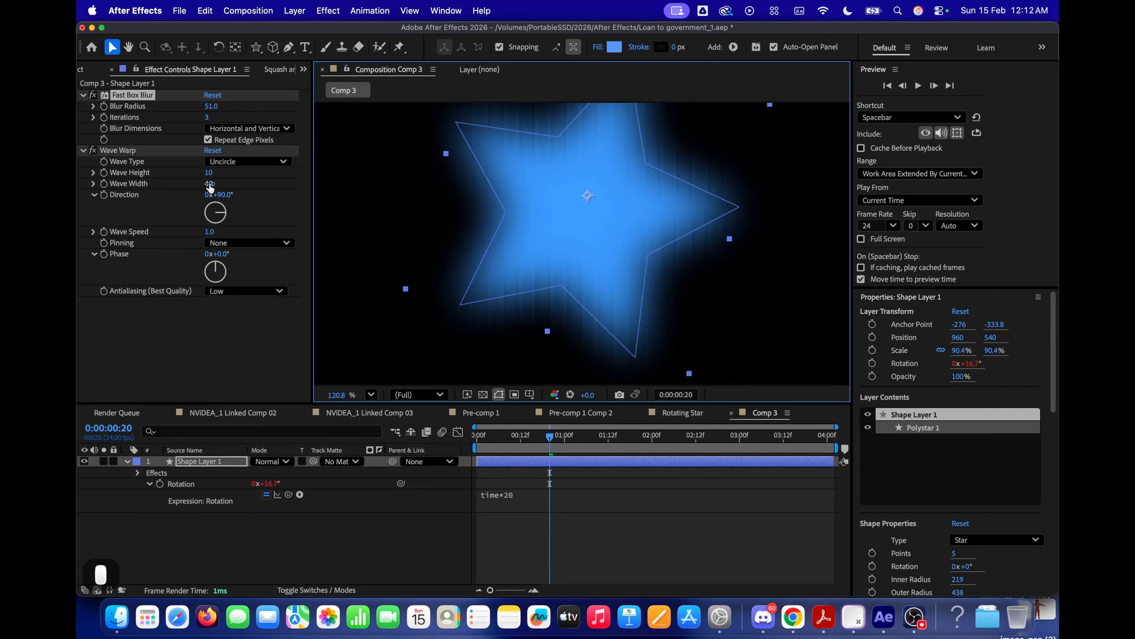
Set the Wave Warp wave width to 130 and the wave height to 140.
{"action": "left_click_drag", "start_coordinate": [211, 187], "coordinate": [778, 158]}
{"action": "middle_click", "coordinate": [526, 218]}
{"action": "left_click_drag", "start_coordinate": [538, 207], "coordinate": [530, 218]}
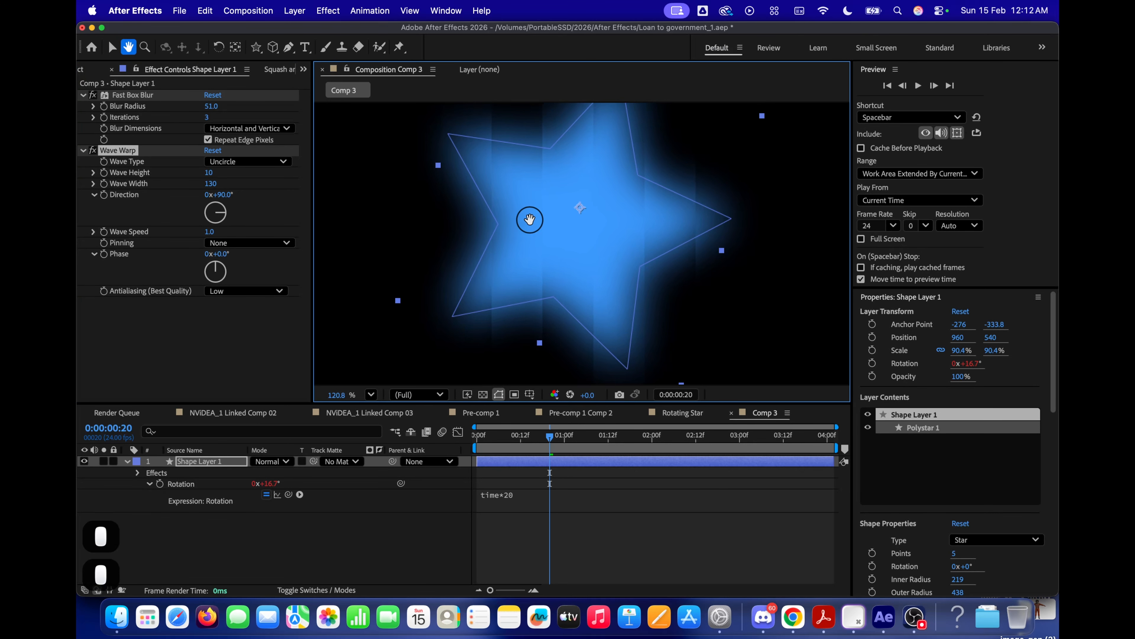
{"action": "left_click_drag", "start_coordinate": [209, 173], "coordinate": [285, 170]}
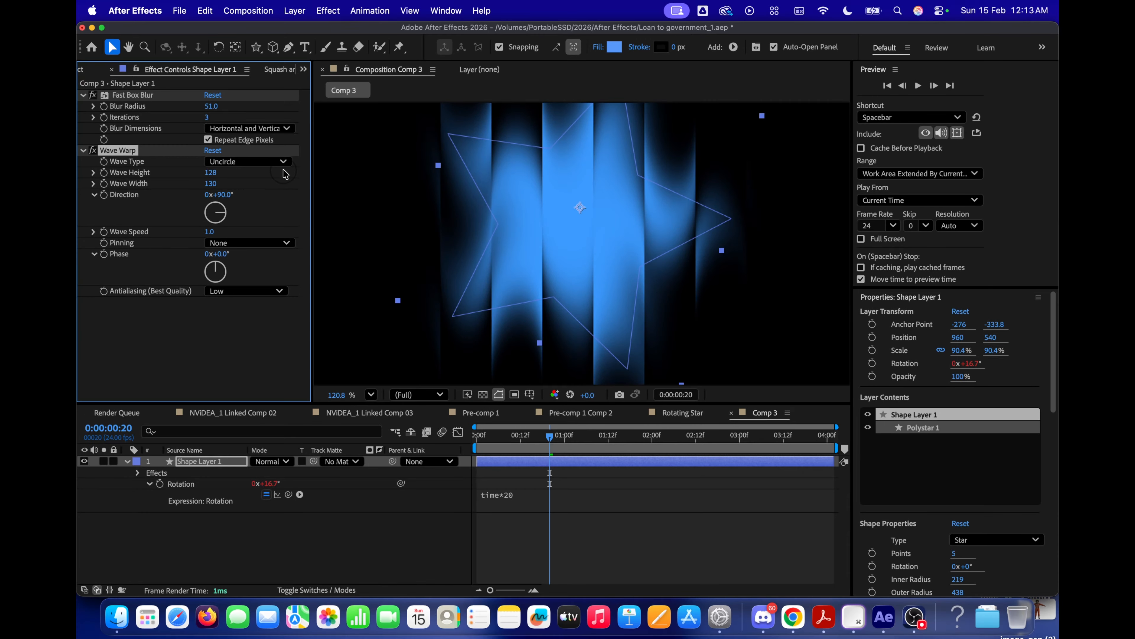
{"action": "left_click", "coordinate": [215, 173]}
{"action": "type", "text": "140"}
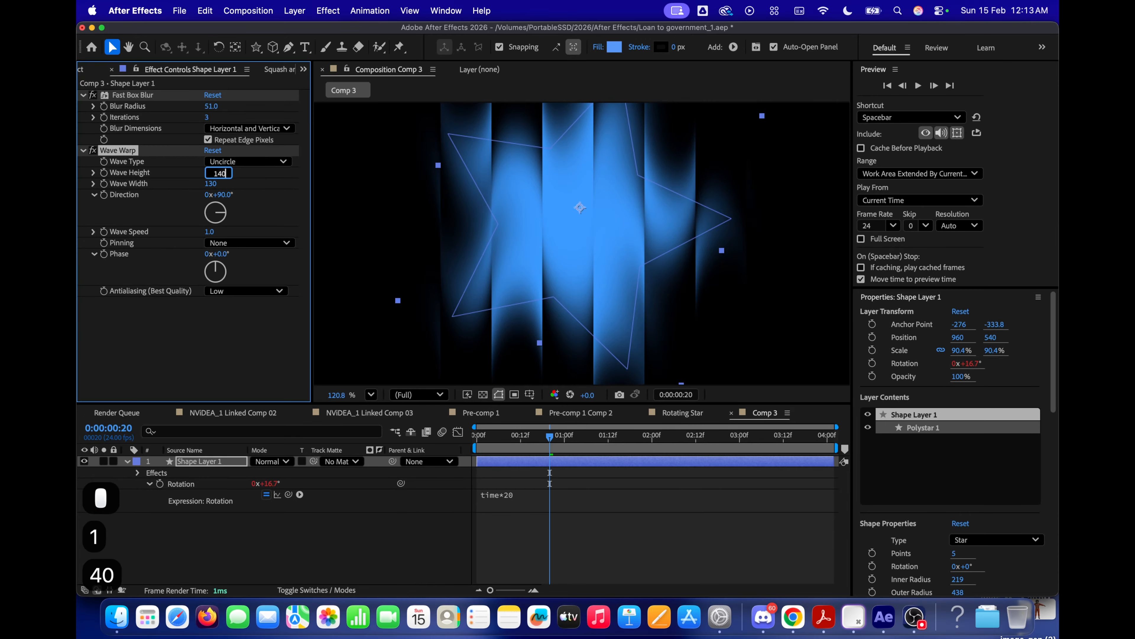
{"action": "key", "text": "Return"}
Set the Wave Warp direction to 140° and preview the warped star animation.
{"action": "left_click_drag", "start_coordinate": [221, 195], "coordinate": [258, 196]}
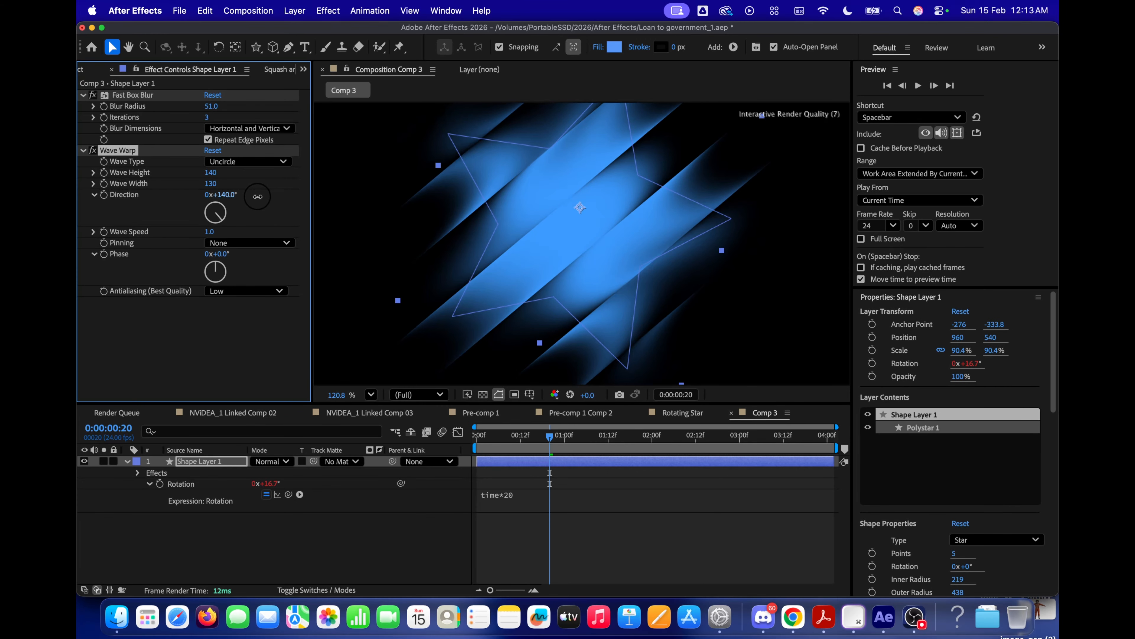
{"action": "key", "text": "space"}
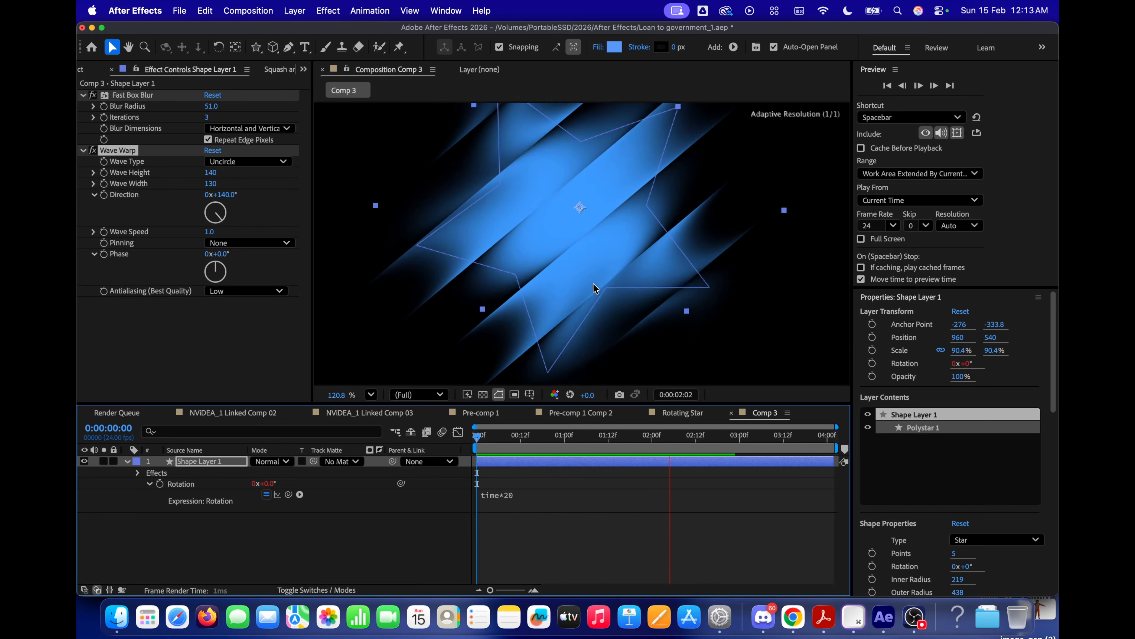
Set the Wave Warp direction to 40° and preview the warped star animation.
{"action": "key", "text": "space"}
{"action": "left_click", "coordinate": [226, 196]}
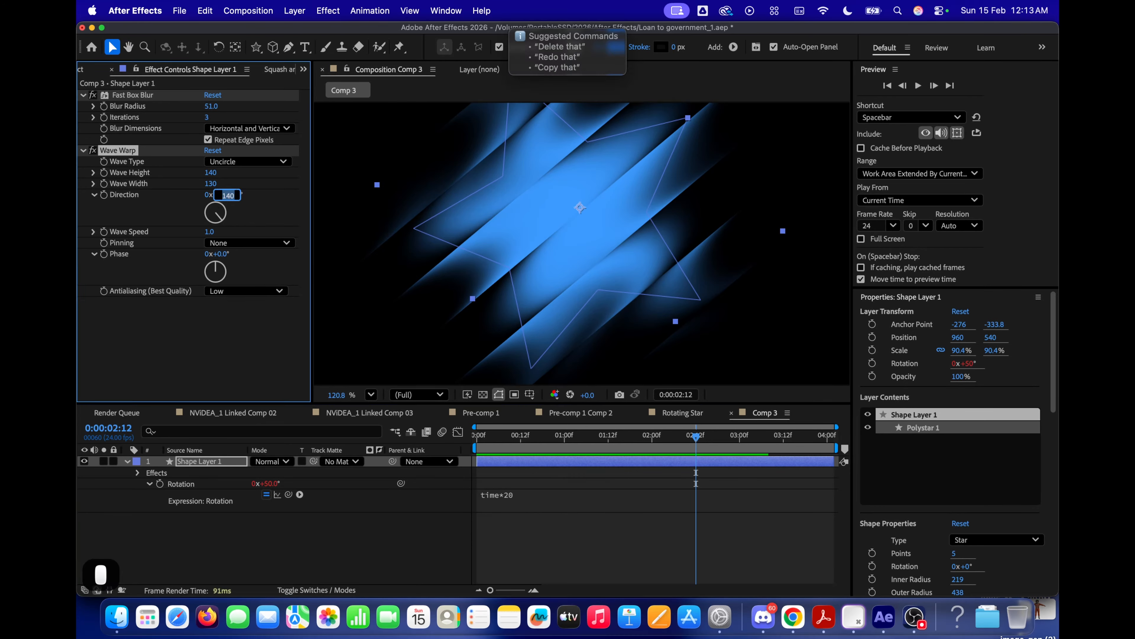
{"action": "type", "text": "40"}
{"action": "key", "text": "Return"}
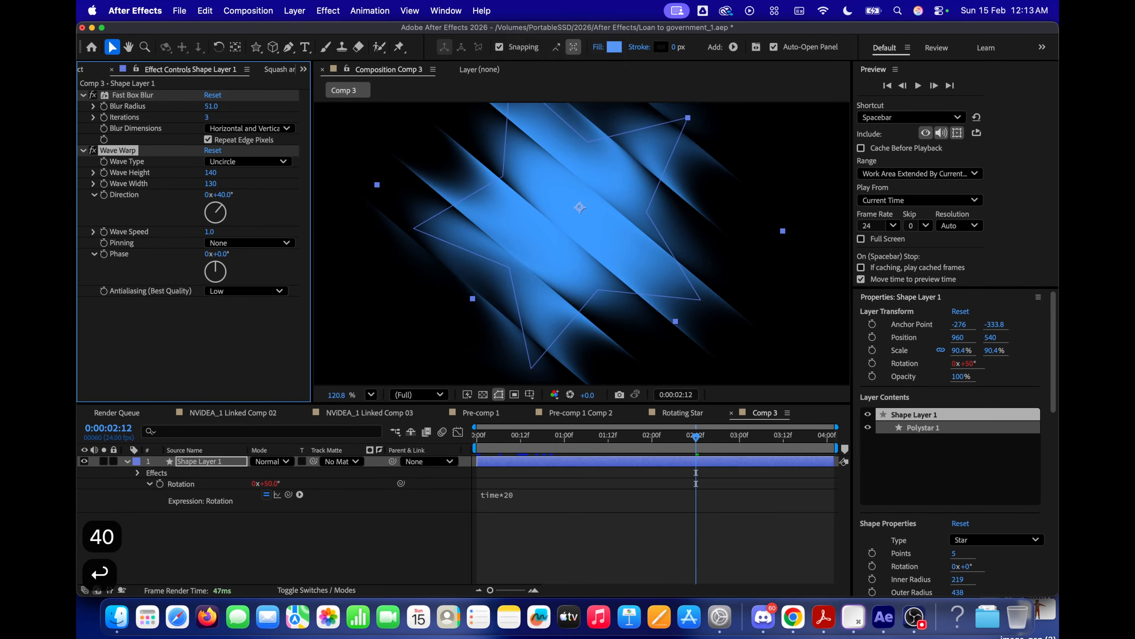
{"action": "key", "text": "space"}
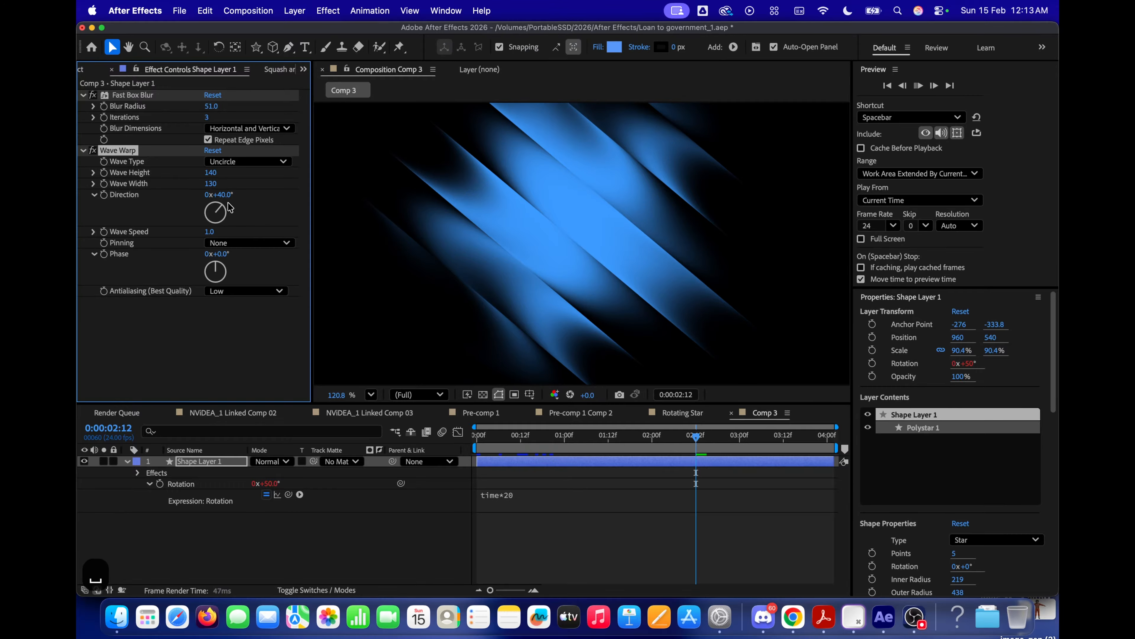
{"action": "left_click", "coordinate": [438, 458]}
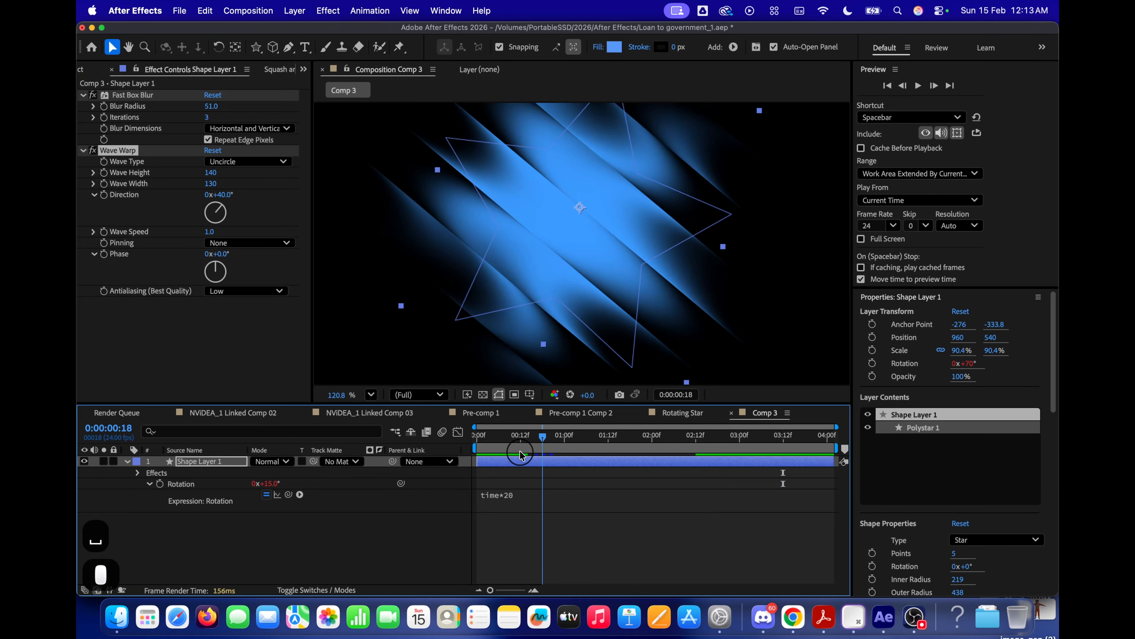
{"action": "left_click", "coordinate": [192, 368]}
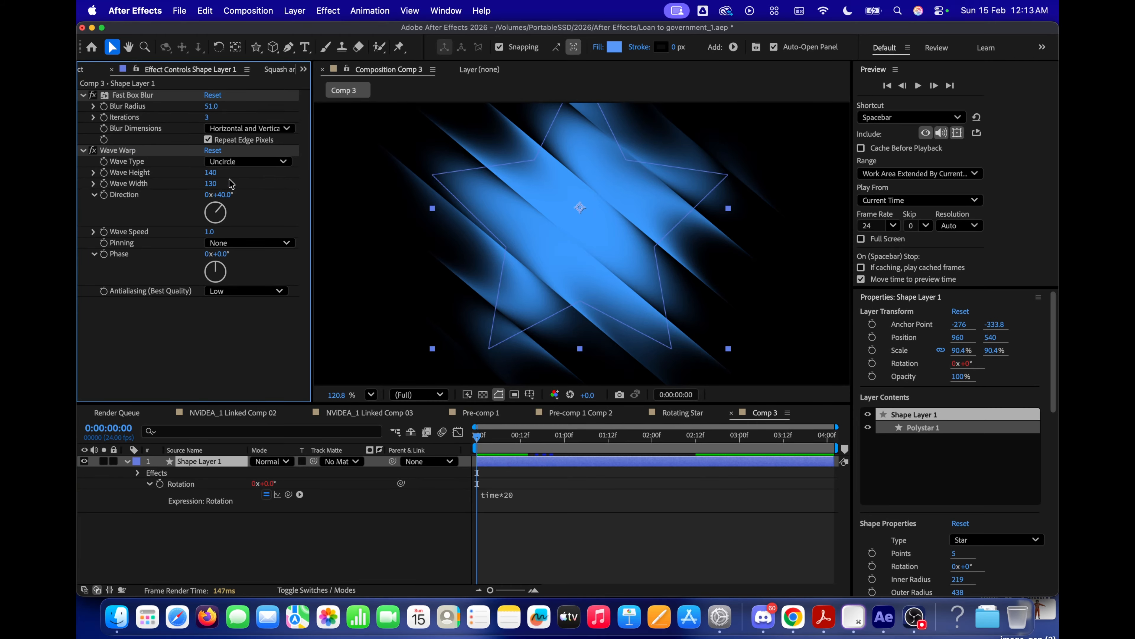
Set the Wave Warp wave height to 400 and wave width to 200, and scrub the opening frames to check the look.
{"action": "left_click", "coordinate": [211, 173]}
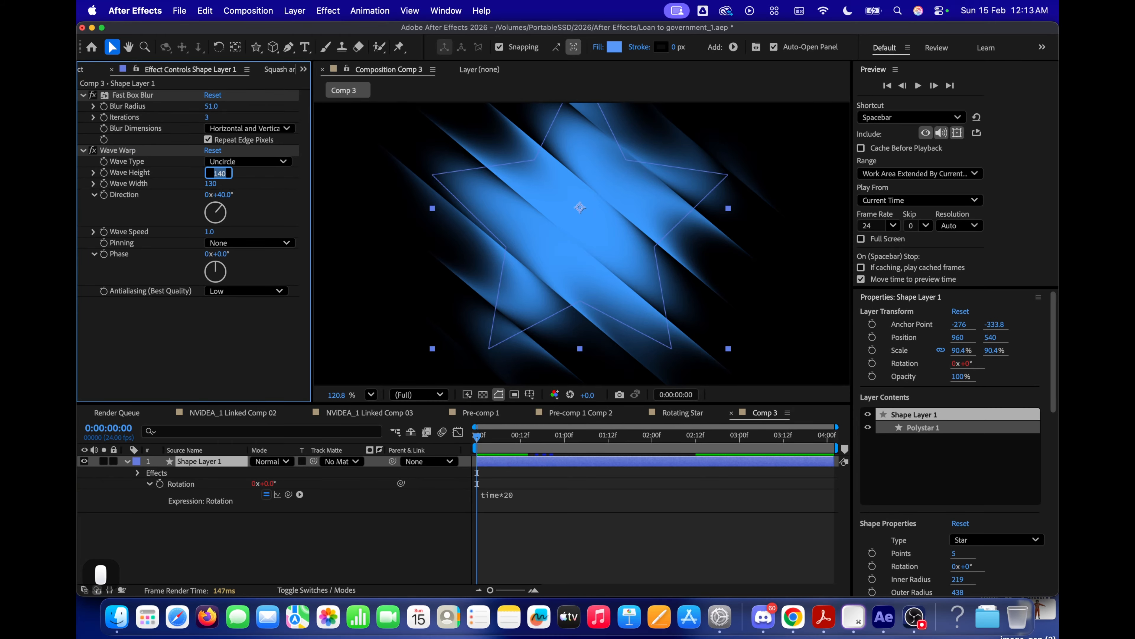
{"action": "type", "text": "400"}
{"action": "key", "text": "Return"}
{"action": "left_click", "coordinate": [210, 184]}
{"action": "type", "text": "200"}
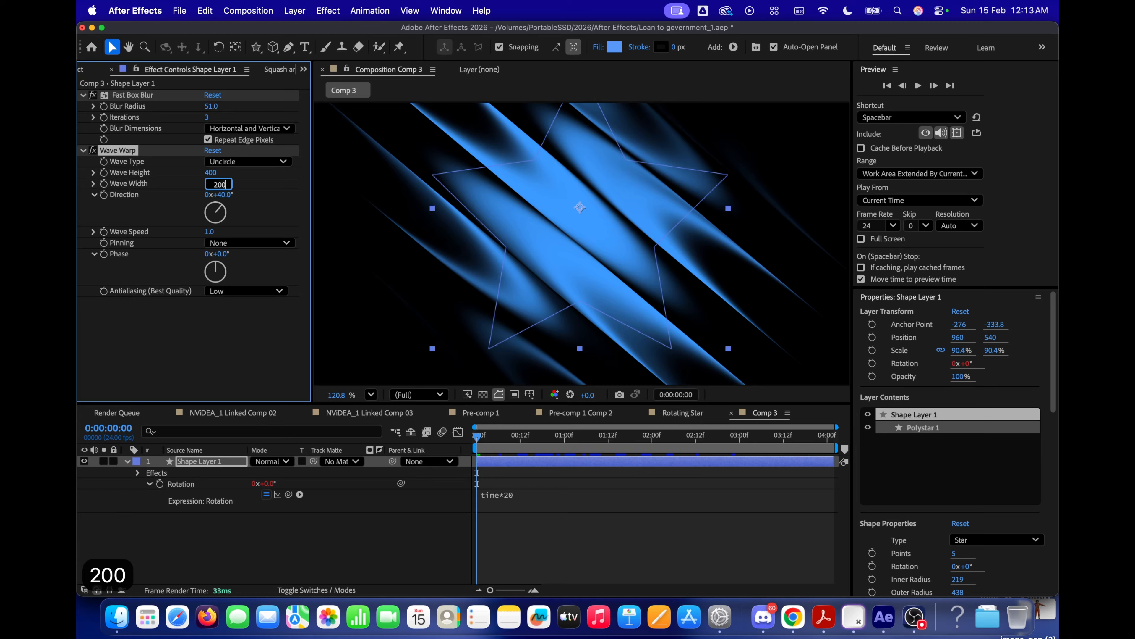
{"action": "key", "text": "Return"}
{"action": "scroll", "coordinate": [709, 259], "scroll_direction": "down", "scroll_amount": 3}
{"action": "left_click", "coordinate": [497, 447]}
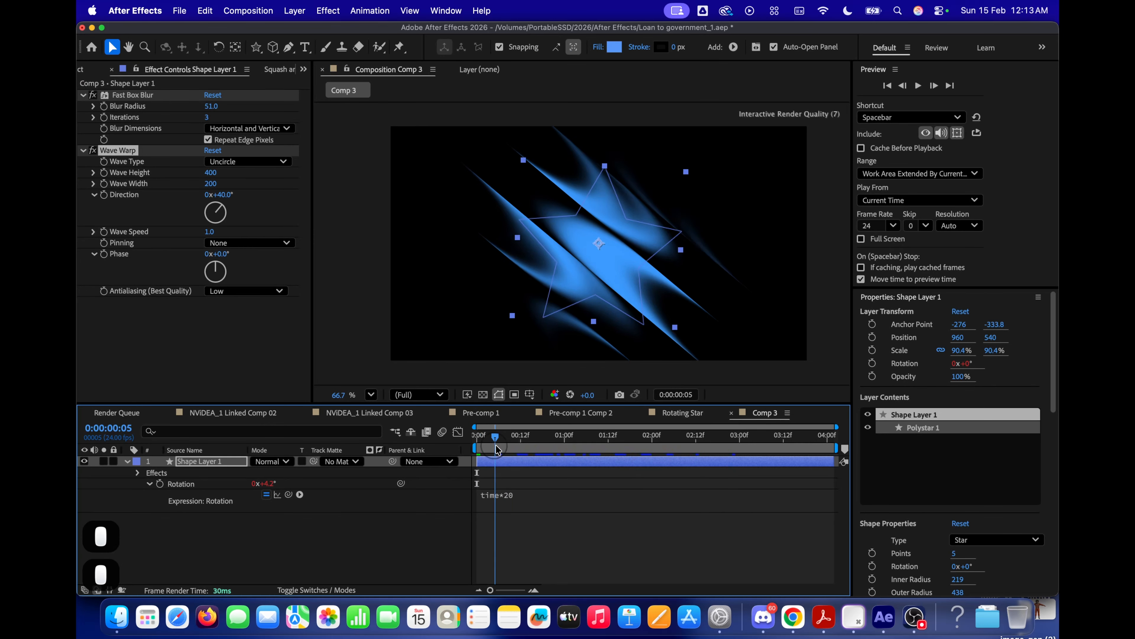
{"action": "left_click_drag", "start_coordinate": [496, 447], "coordinate": [472, 447]}
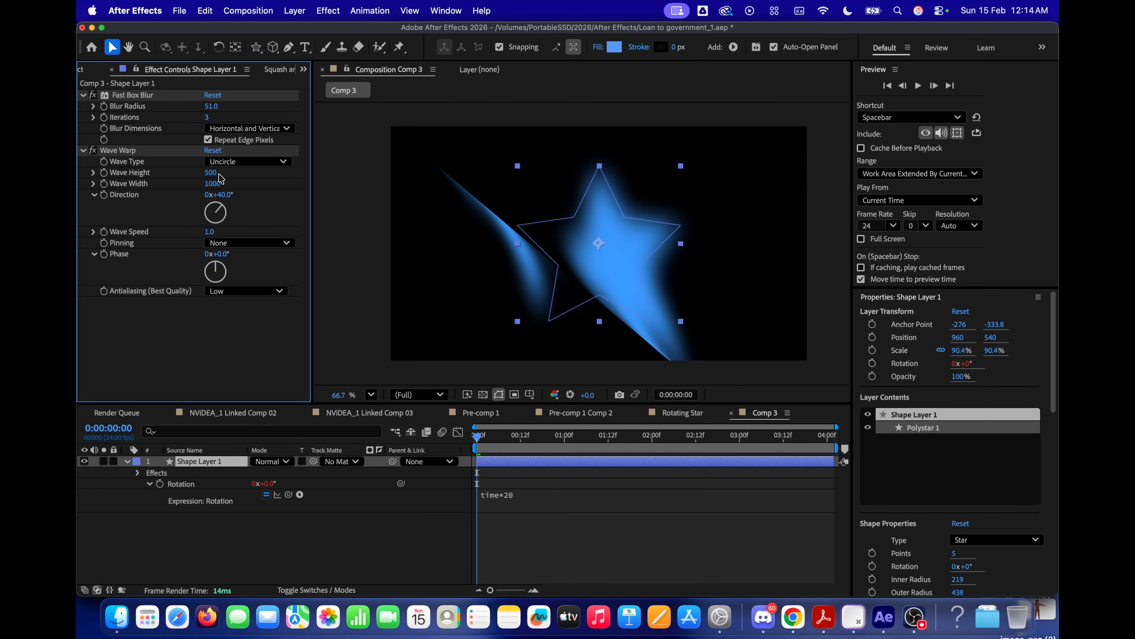
Set the Wave Warp wave height to 500 and the wave width to 1000.
{"action": "left_click", "coordinate": [212, 173]}
{"action": "type", "text": "500"}
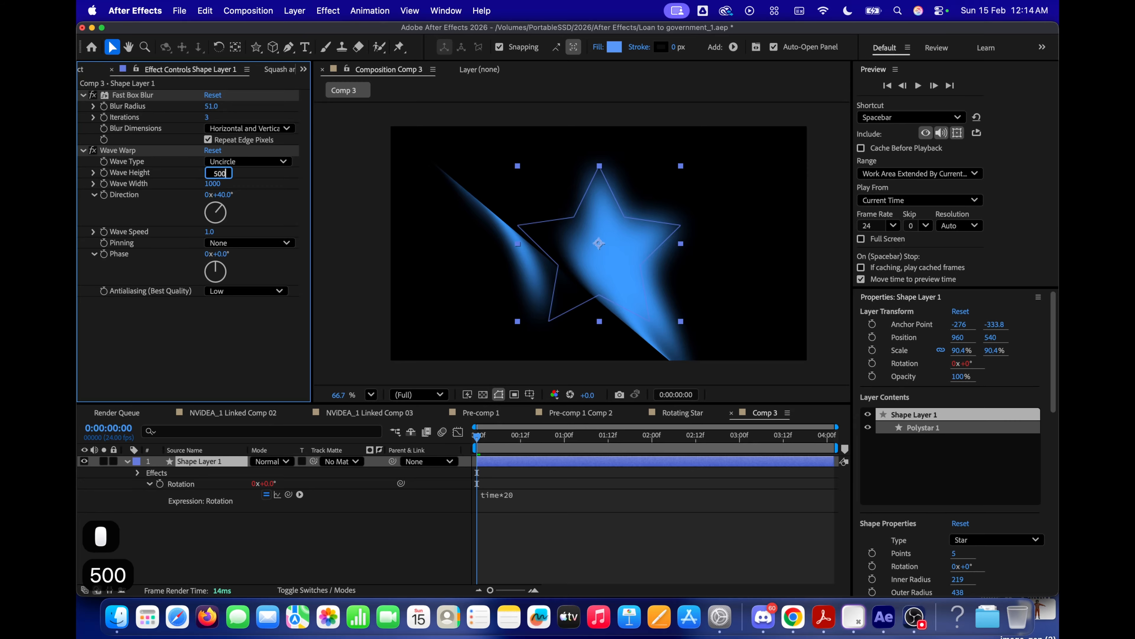
{"action": "left_click", "coordinate": [213, 184]}
{"action": "type", "text": "1000"}
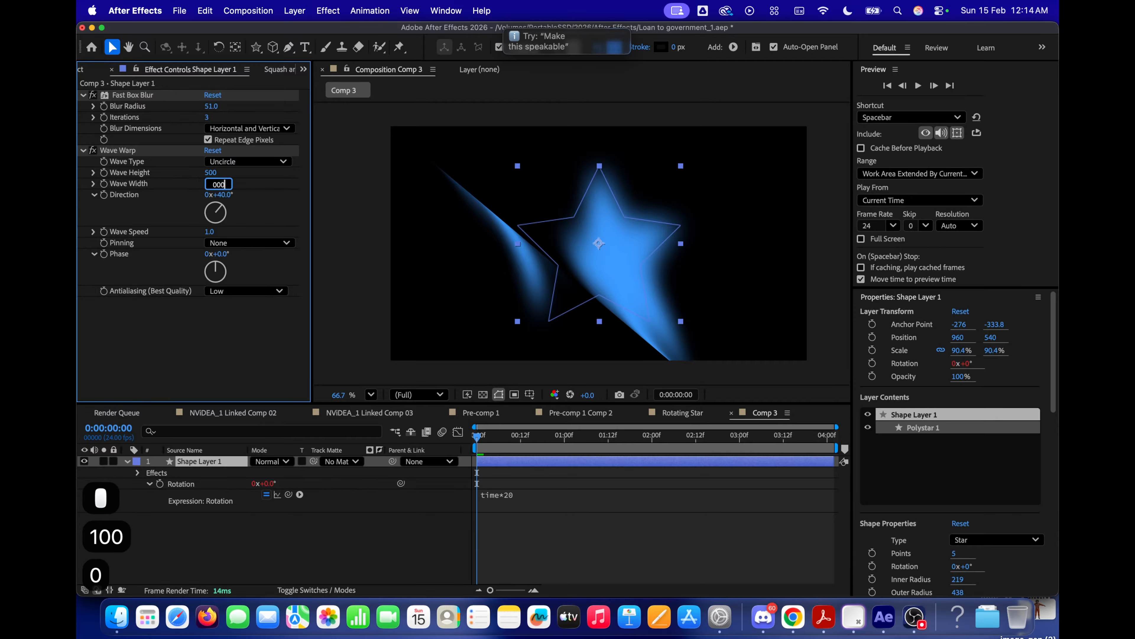
Set the Wave Warp direction to 140° on the star layer.
{"action": "left_click", "coordinate": [223, 195]}
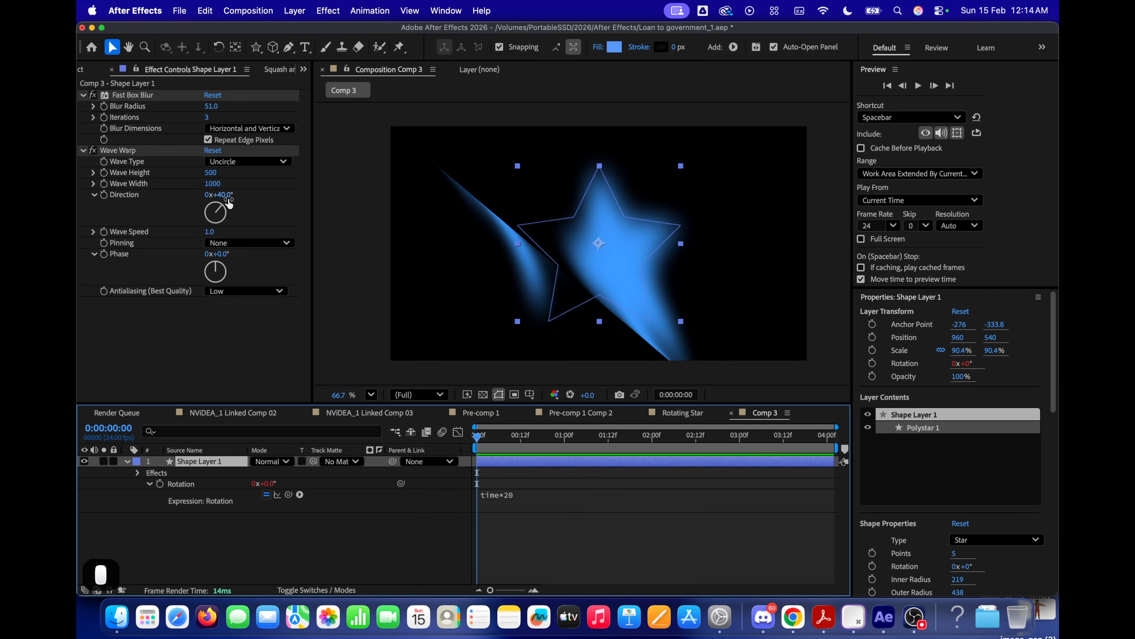
{"action": "type", "text": "140"}
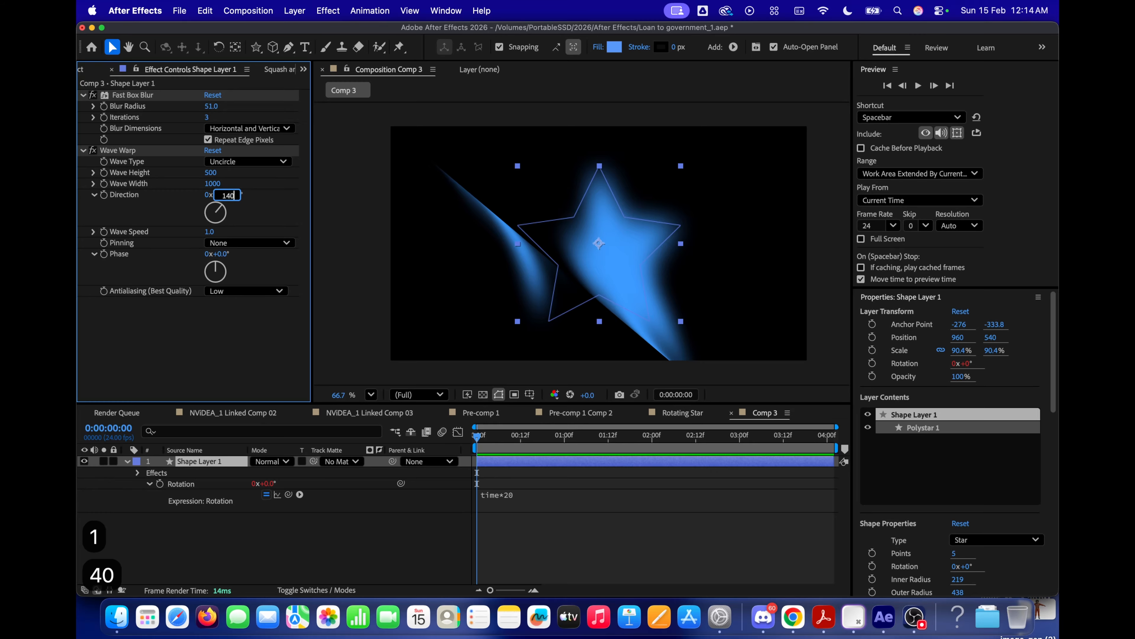
{"action": "key", "text": "Return"}
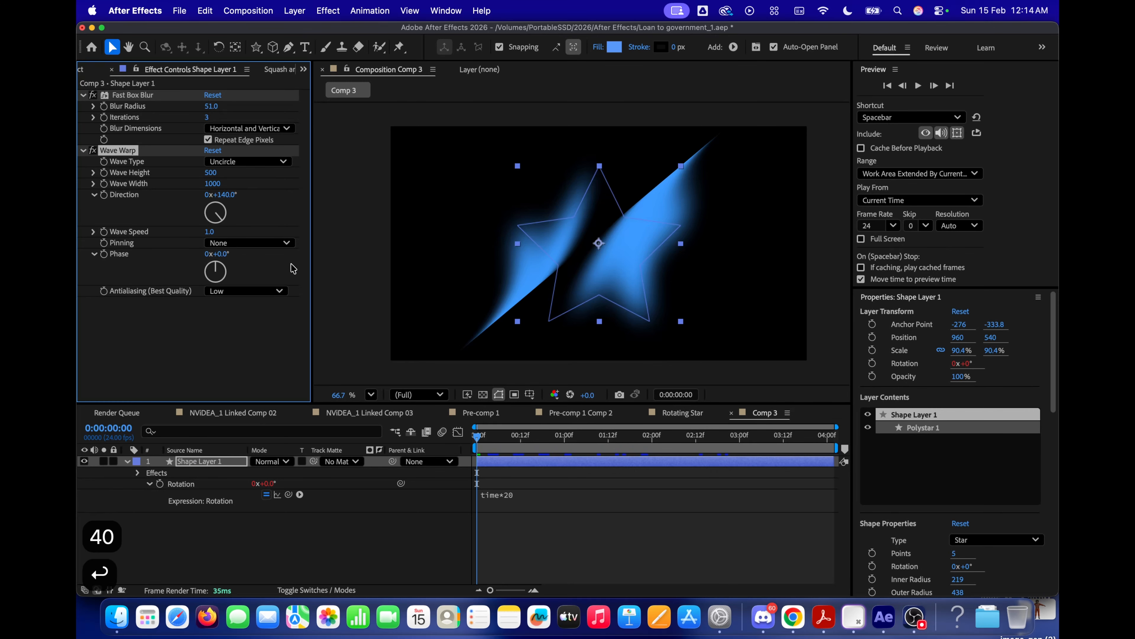
{"action": "left_click", "coordinate": [635, 449]}
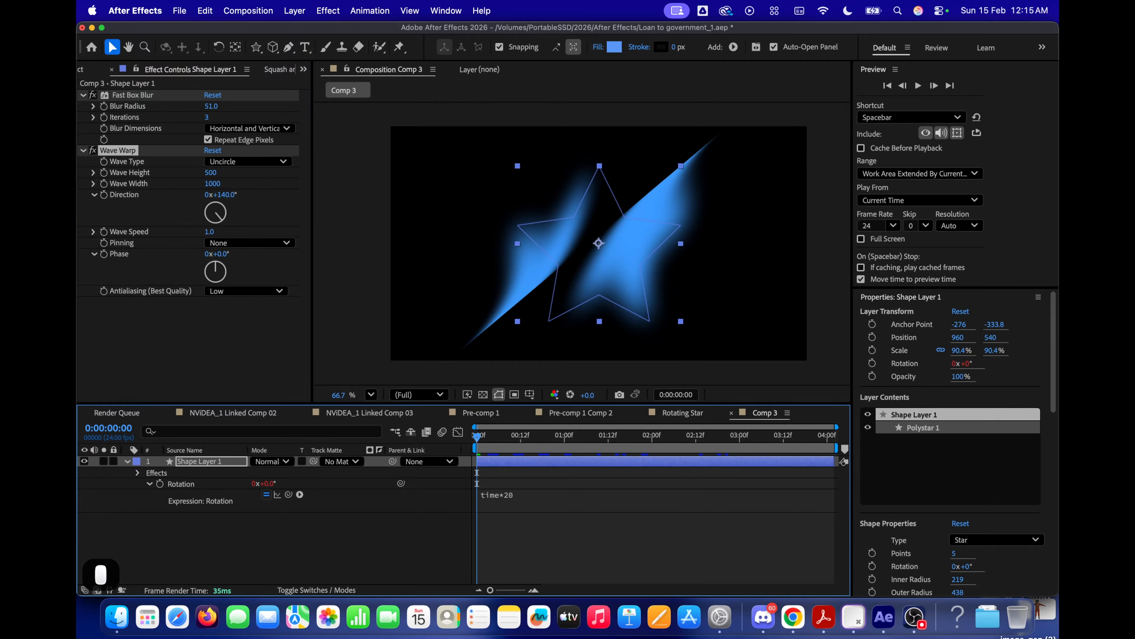
Duplicate the Wave Warp effect, set the duplicate's direction to 182°, and preview the animation.
{"action": "left_click", "coordinate": [121, 152]}
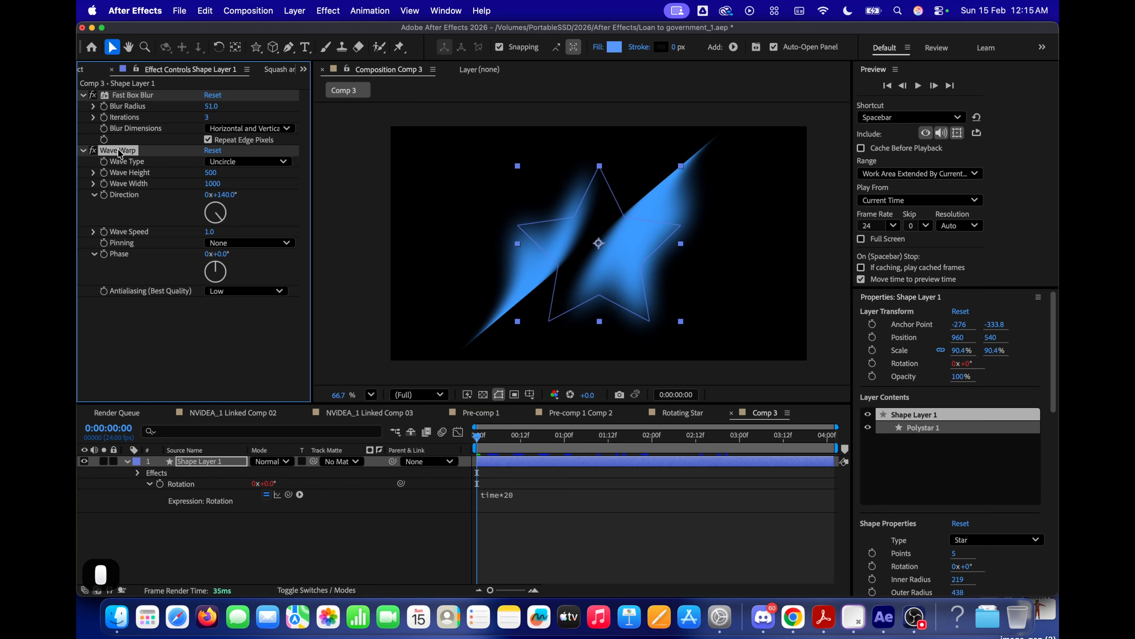
{"action": "key", "text": "super+d"}
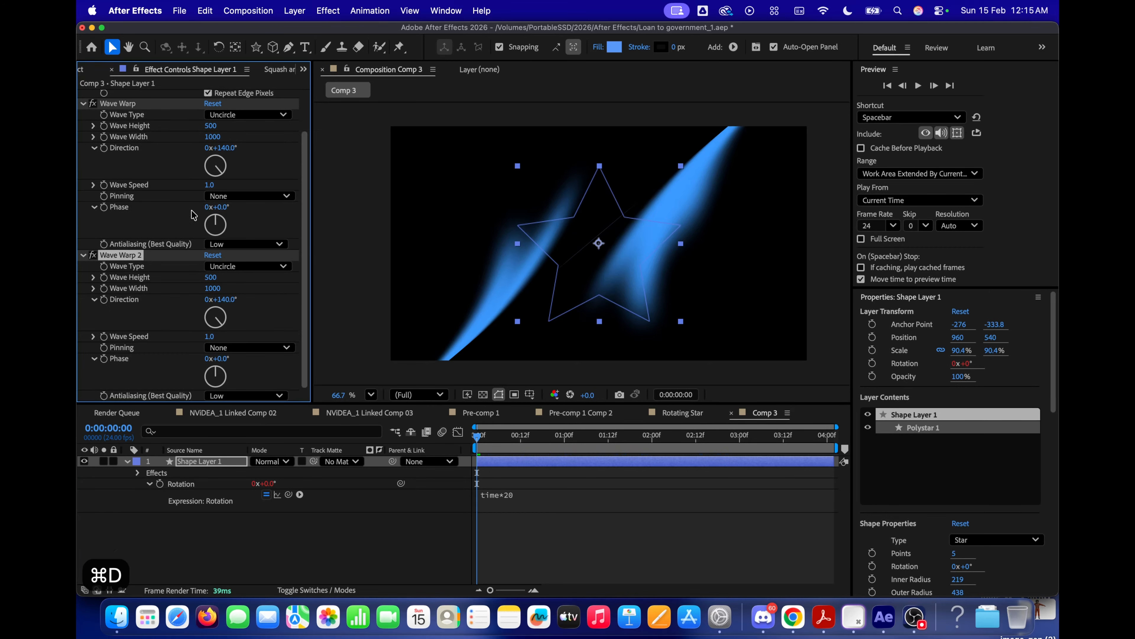
{"action": "left_click_drag", "start_coordinate": [221, 299], "coordinate": [253, 293]}
{"action": "left_click", "coordinate": [687, 535]}
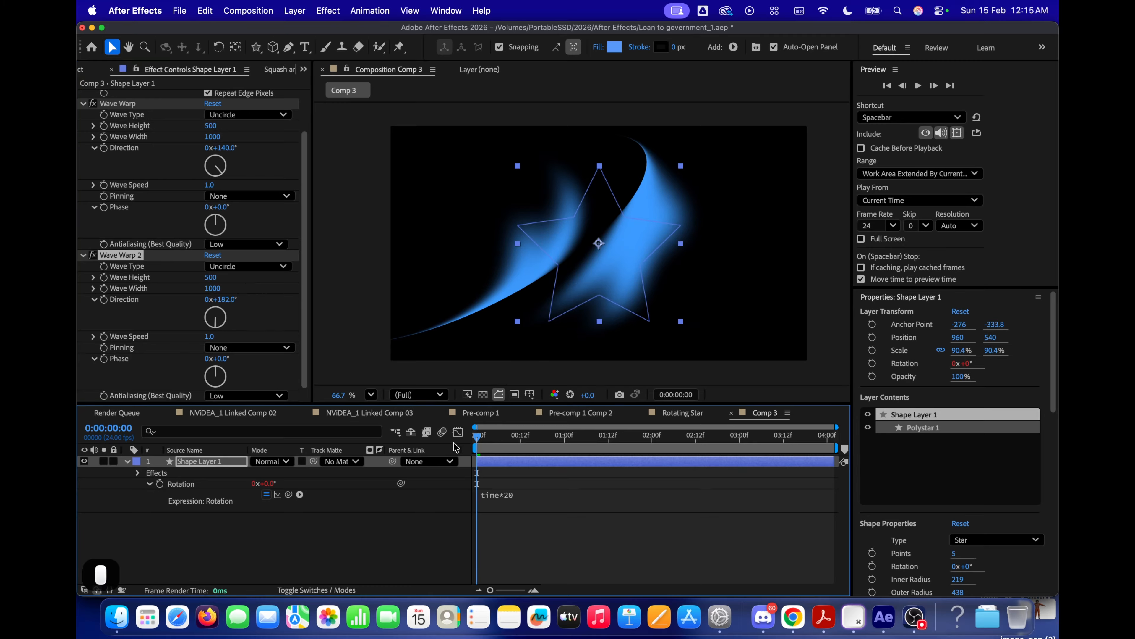
{"action": "key", "text": "space"}
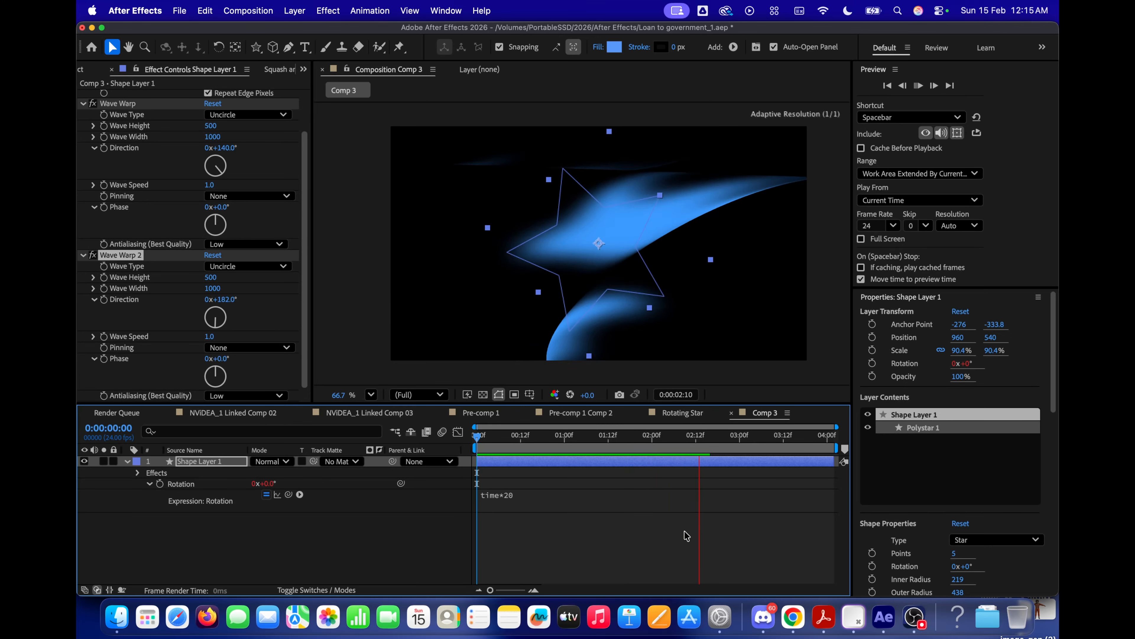
{"action": "key", "text": "space"}
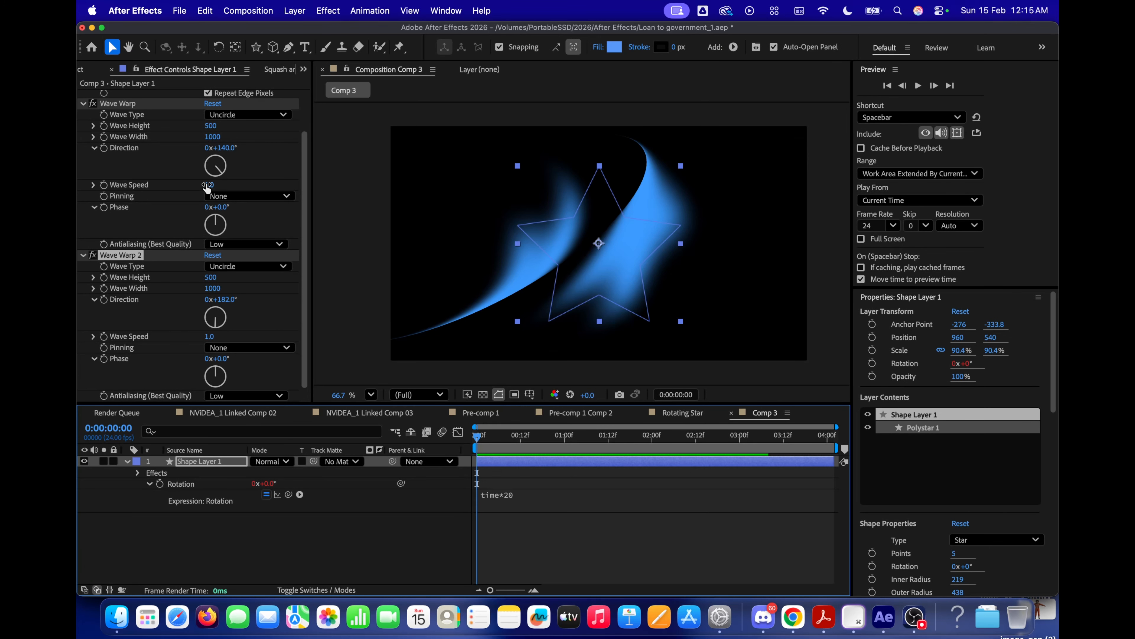
Set the wave speed of both Wave Warp effects to 0.1 and preview the slower animation.
{"action": "left_click", "coordinate": [207, 185]}
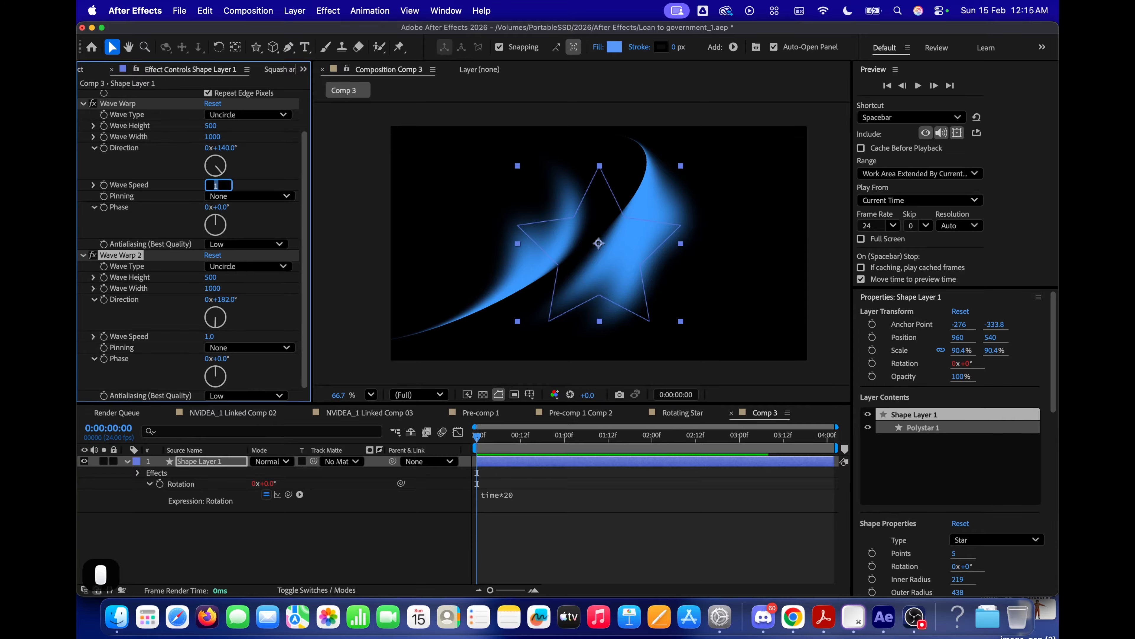
{"action": "type", "text": "0.1"}
{"action": "key", "text": "Return"}
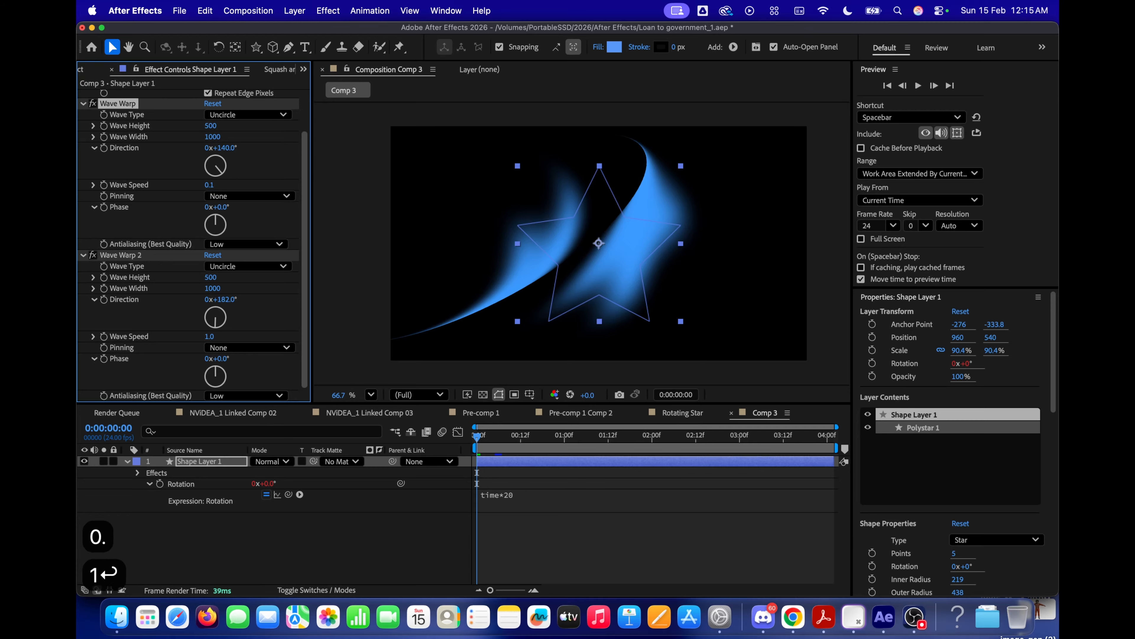
{"action": "left_click", "coordinate": [209, 336]}
{"action": "type", "text": "0.1"}
{"action": "key", "text": "Return"}
{"action": "key", "text": "space"}
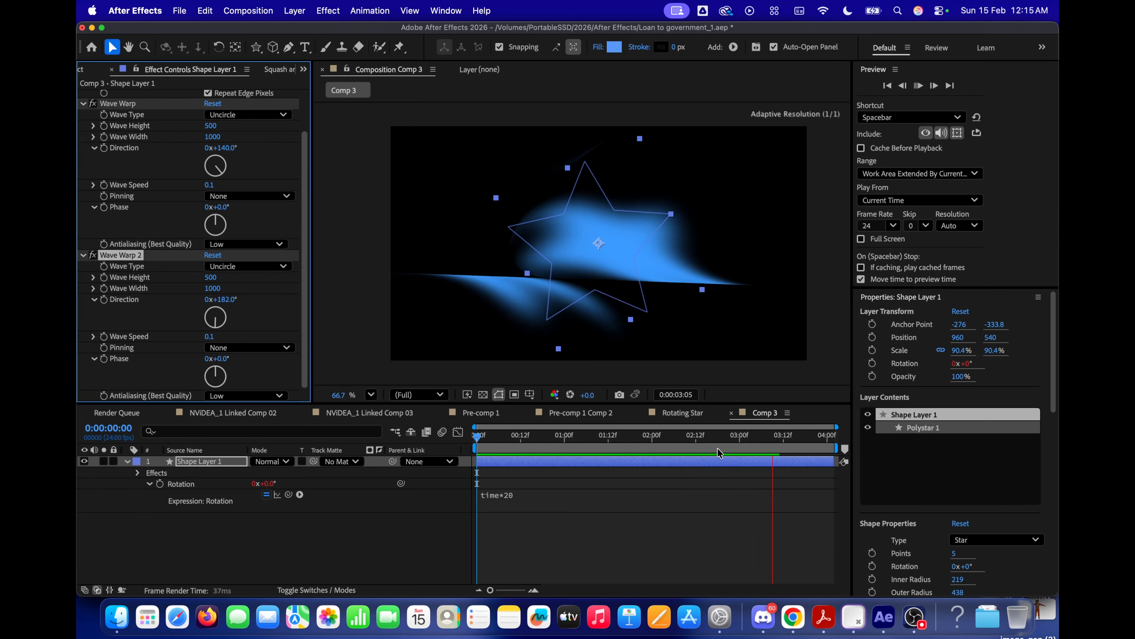
{"action": "key", "text": "space"}
Return the playhead to the first frame, then deselect the star layer and collapse its properties in the timeline.
{"action": "scroll", "coordinate": [161, 227], "scroll_direction": "up", "scroll_amount": 2}
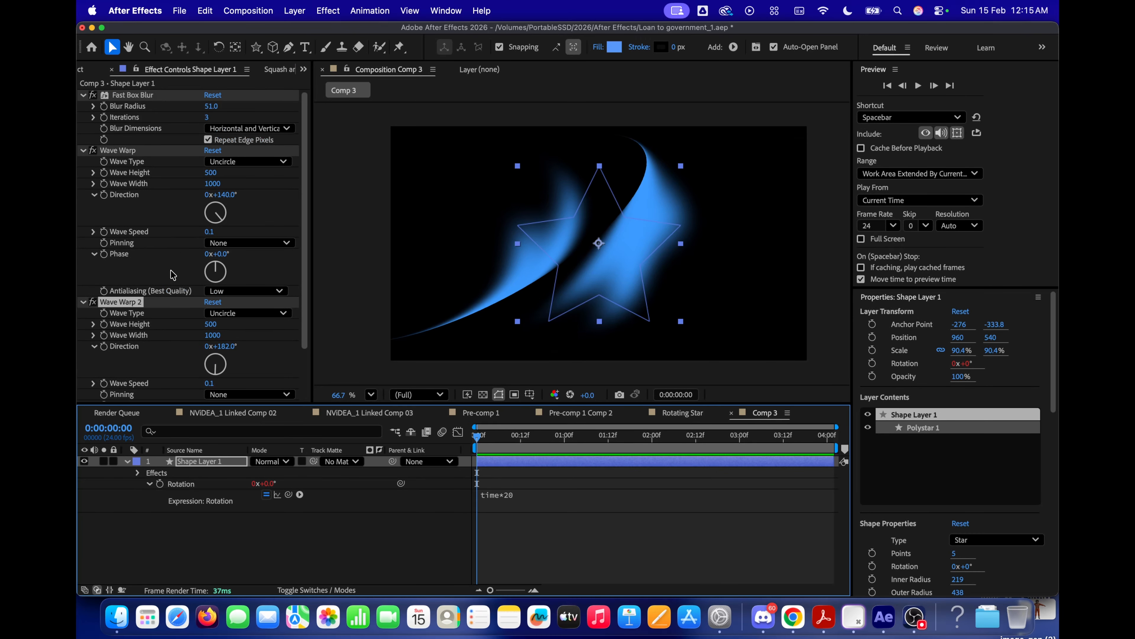
{"action": "scroll", "coordinate": [177, 337], "scroll_direction": "down", "scroll_amount": 2}
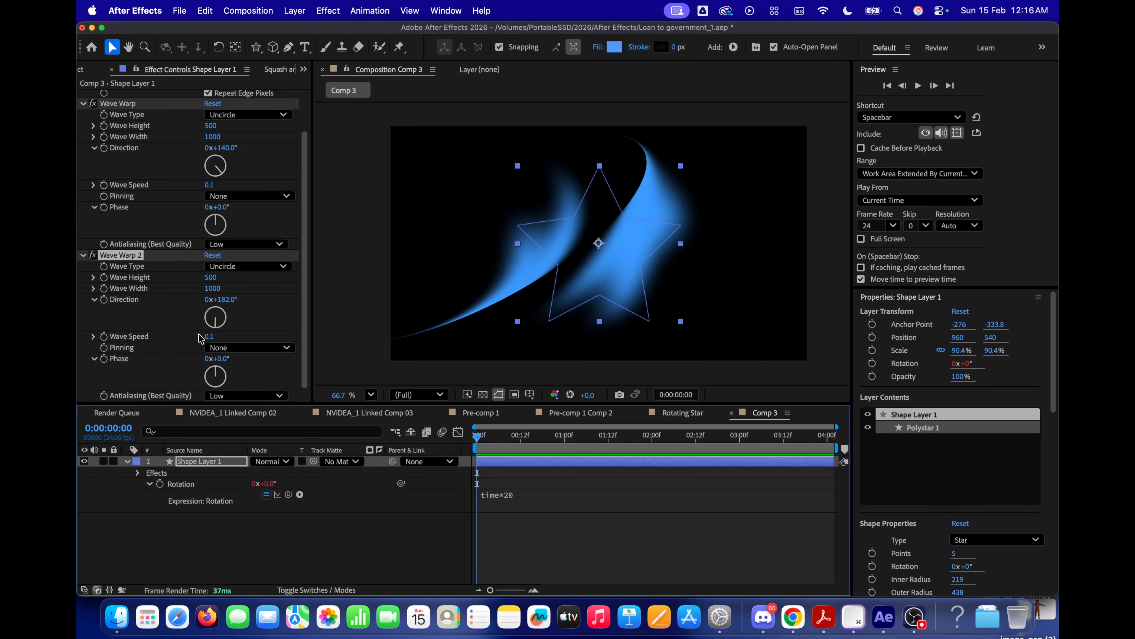
{"action": "scroll", "coordinate": [199, 338], "scroll_direction": "up", "scroll_amount": 2}
{"action": "scroll", "coordinate": [199, 339], "scroll_direction": "down", "scroll_amount": 2}
{"action": "left_click_drag", "start_coordinate": [504, 435], "coordinate": [475, 438]}
{"action": "left_click", "coordinate": [174, 512]}
{"action": "left_click", "coordinate": [183, 469]}
{"action": "left_click", "coordinate": [128, 461]}
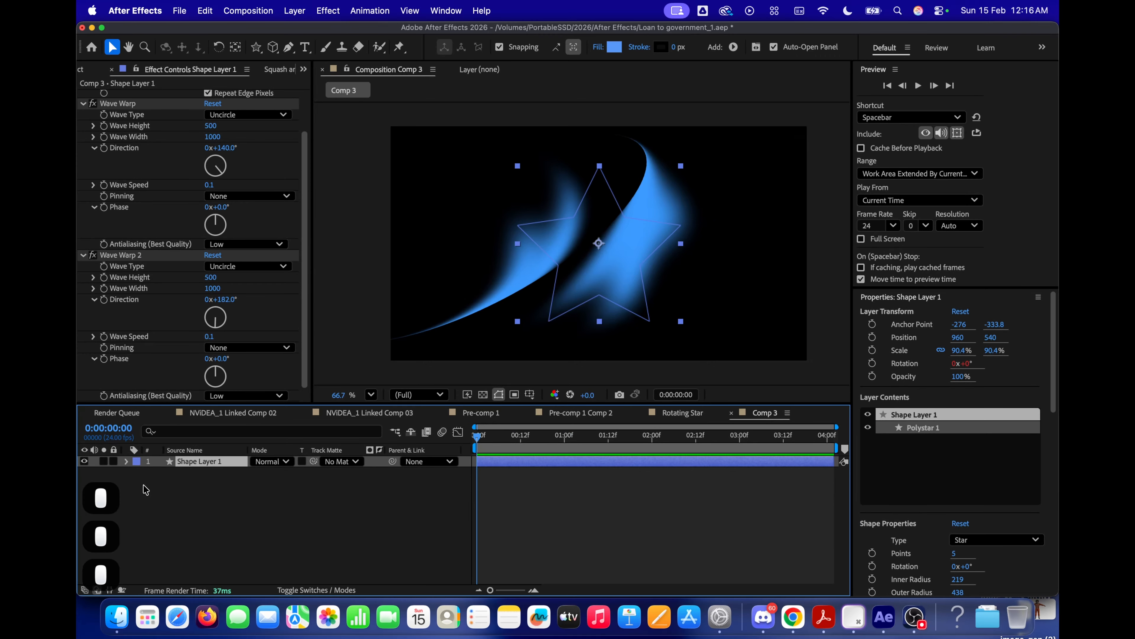
{"action": "left_click", "coordinate": [143, 488]}
{"action": "left_click", "coordinate": [127, 461]}
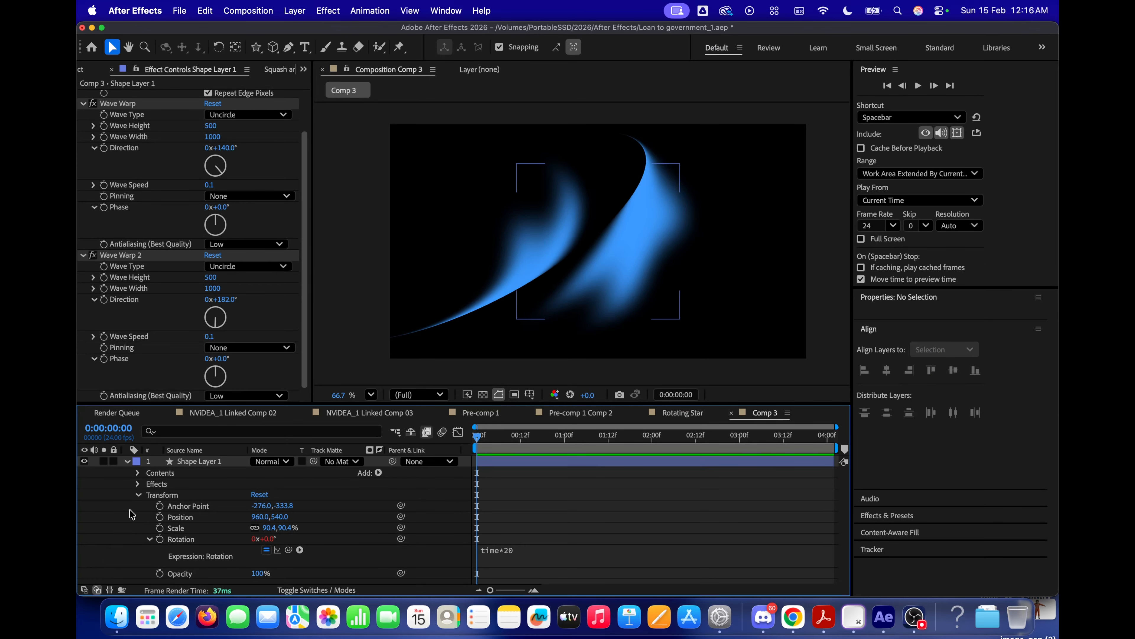
{"action": "left_click", "coordinate": [128, 461]}
Add a text layer reading "Cool Gradient" over the blue gradient in the composition.
{"action": "scroll", "coordinate": [626, 205], "scroll_direction": "up", "scroll_amount": 1}
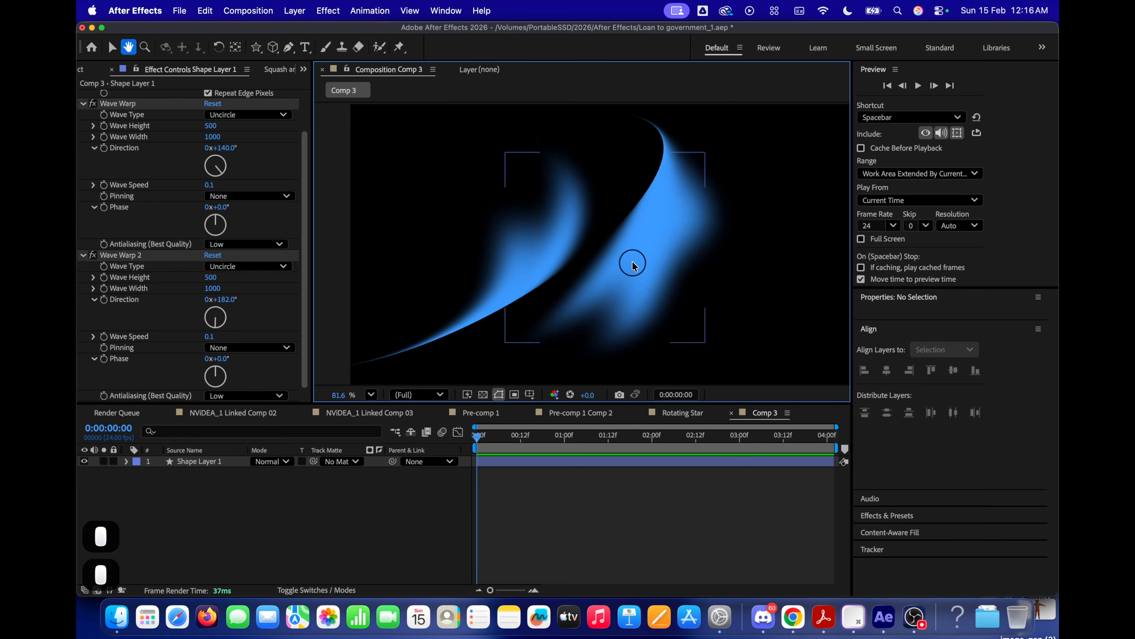
{"action": "key", "text": "cmd+t"}
{"action": "left_click", "coordinate": [586, 227]}
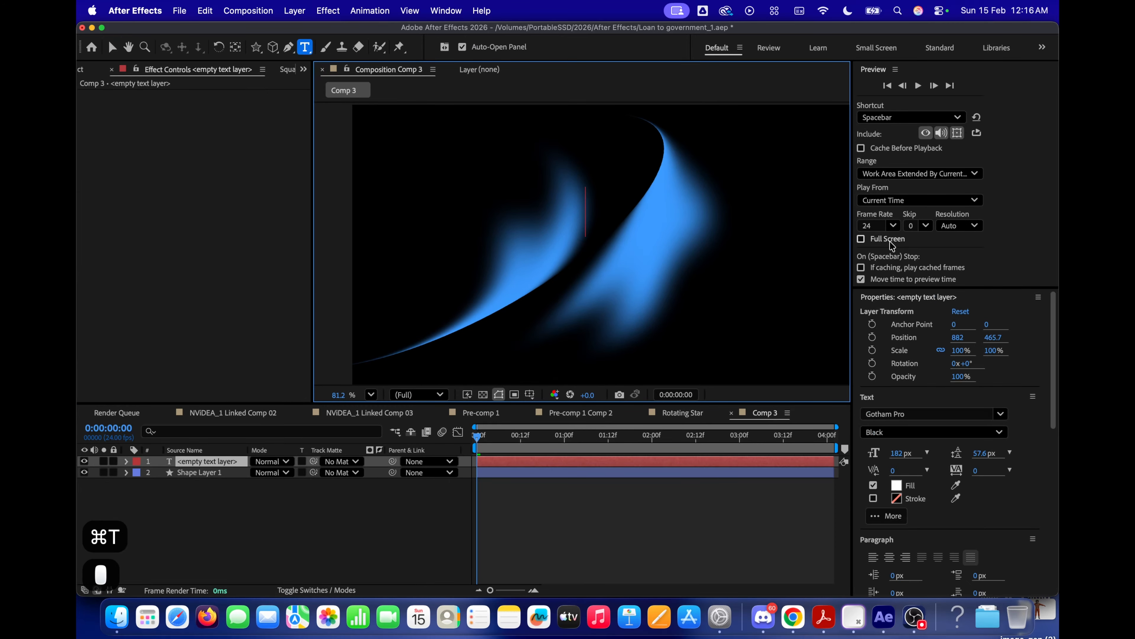
{"action": "type", "text": "Cool Grad"}
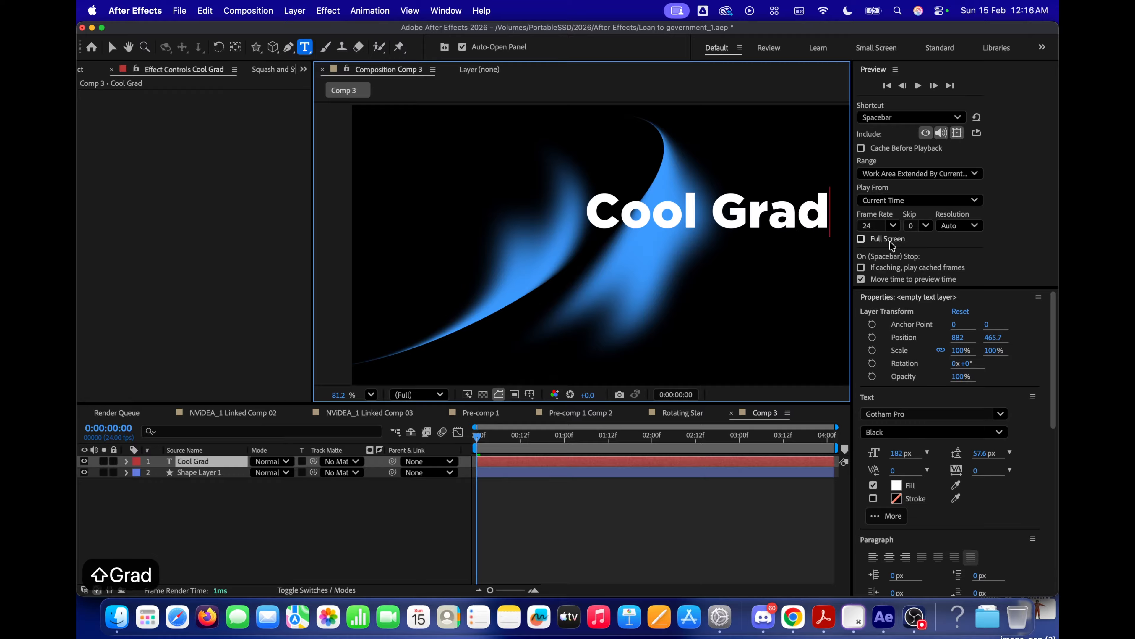
{"action": "type", "text": "ient"}
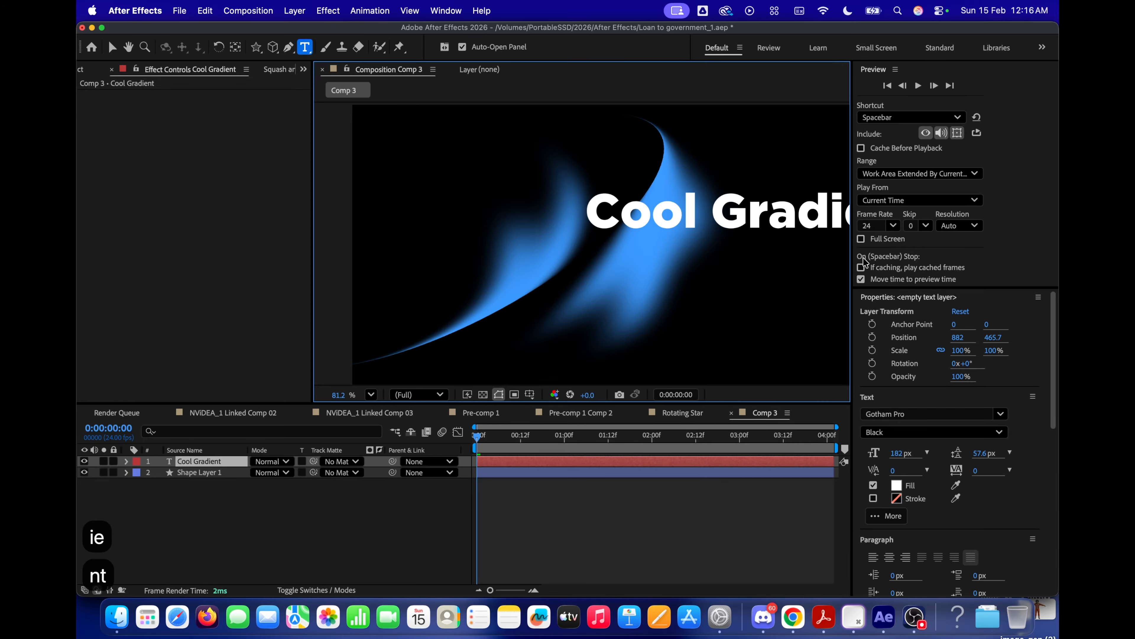
Centre the Cool Gradient layer's anchor point on its text and centre the layer in the composition.
{"action": "left_click", "coordinate": [208, 462]}
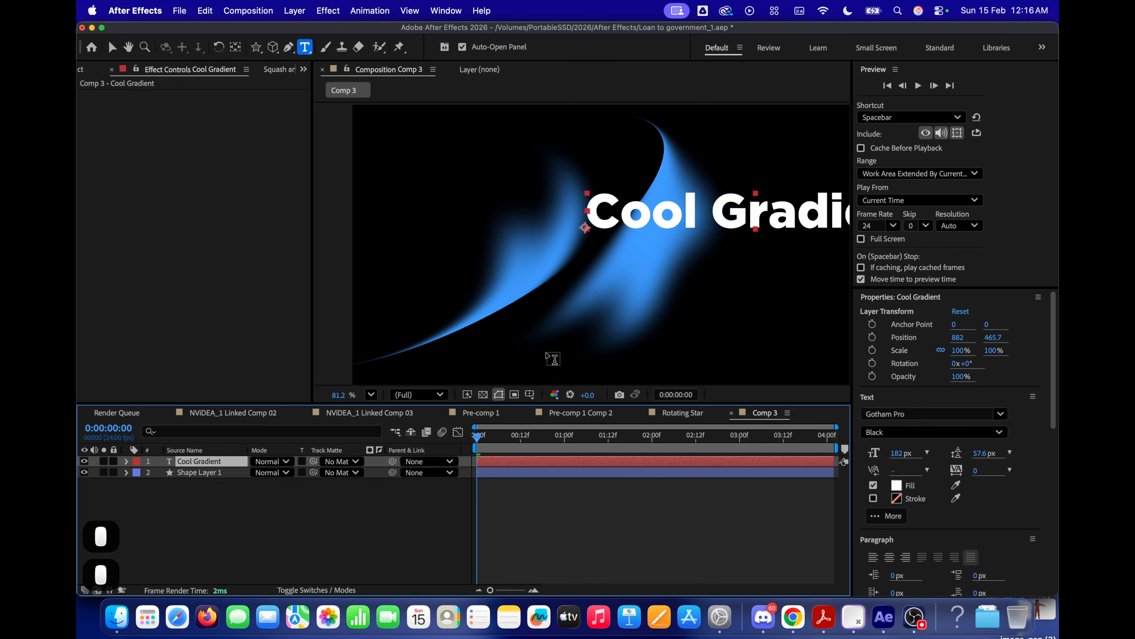
{"action": "key", "text": "alt+super+h"}
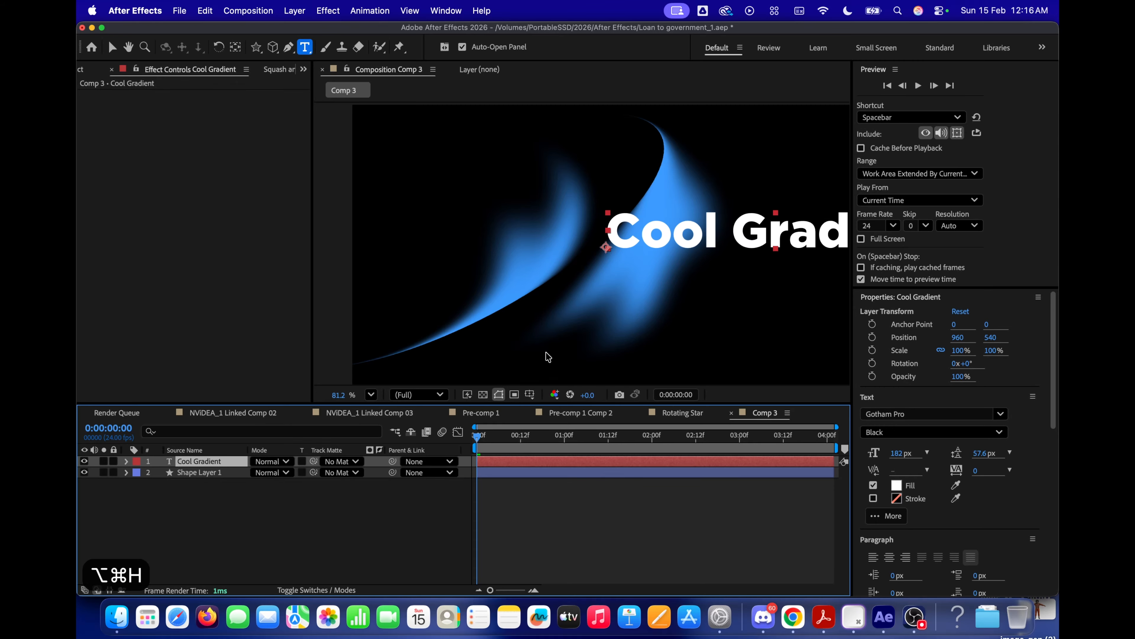
{"action": "key", "text": "ctrl+alt+shift+super+h"}
{"action": "key", "text": "alt+super+h"}
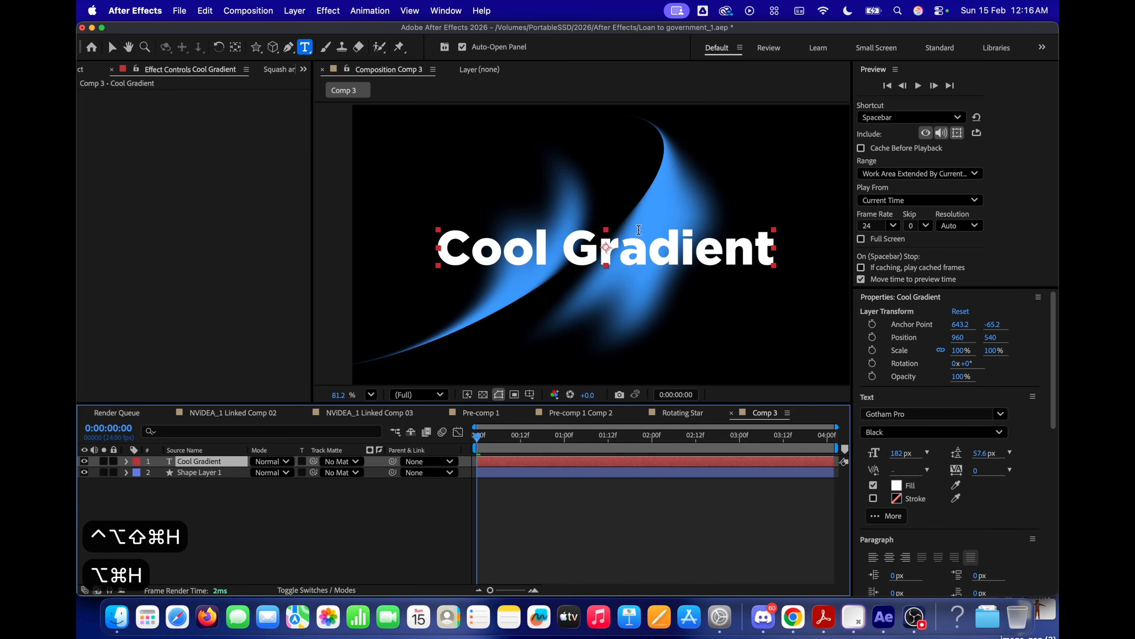
{"action": "scroll", "coordinate": [644, 269], "scroll_direction": "down", "scroll_amount": 3}
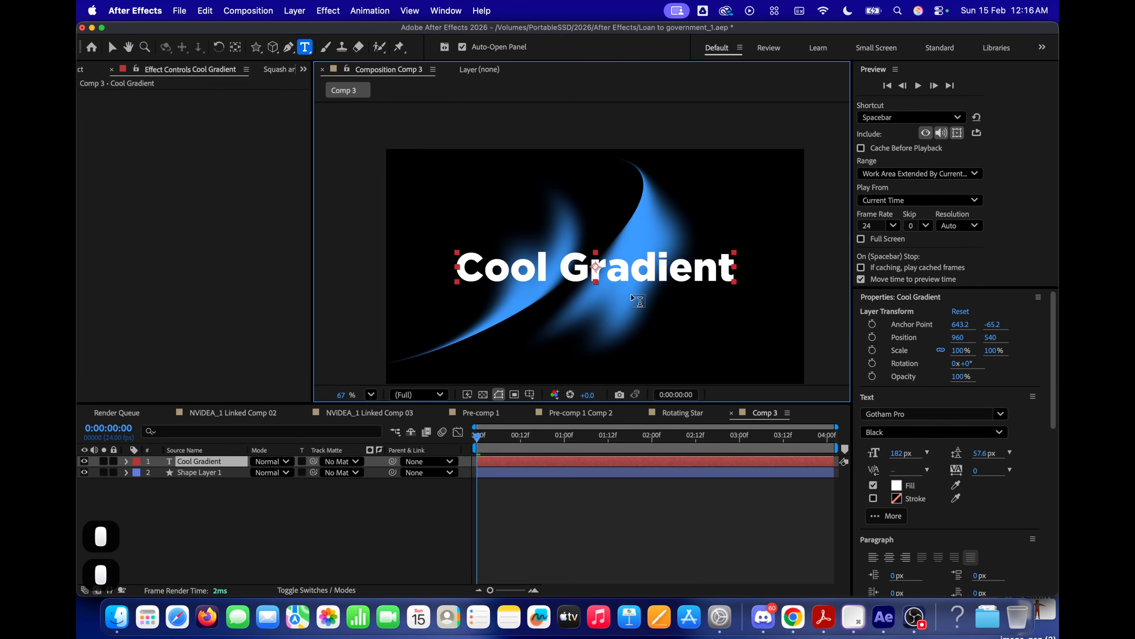
Switch to the Selection tool and deselect the Cool Gradient text layer.
{"action": "scroll", "coordinate": [646, 277], "scroll_direction": "up", "scroll_amount": 1}
{"action": "key", "text": "v"}
{"action": "left_click", "coordinate": [320, 496]}
{"action": "left_click", "coordinate": [205, 478]}
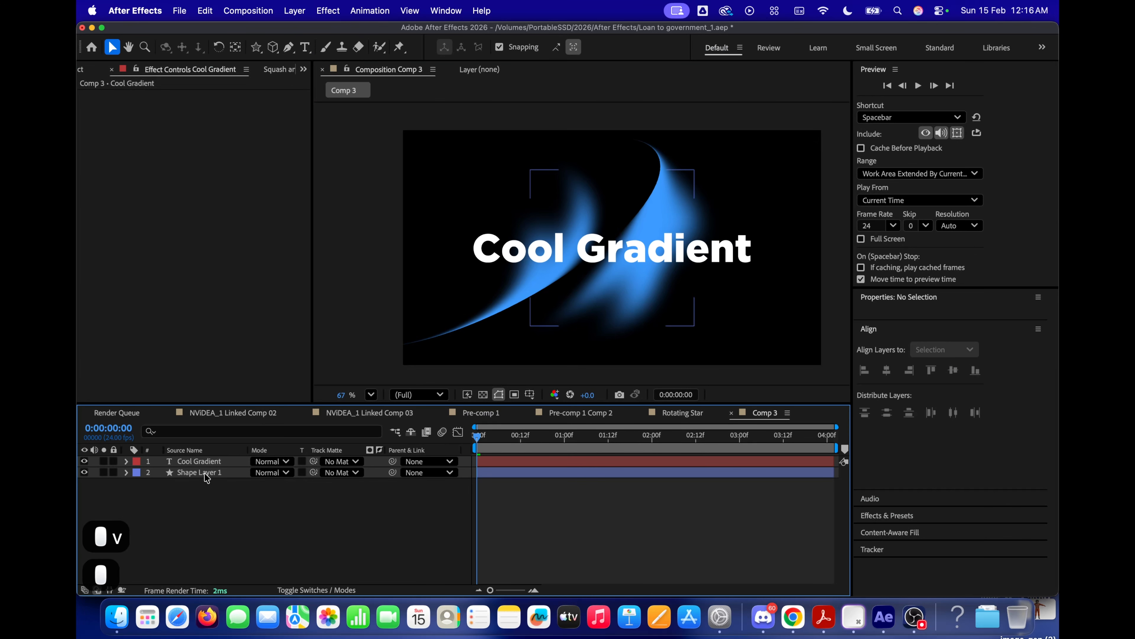
{"action": "left_click", "coordinate": [206, 478]}
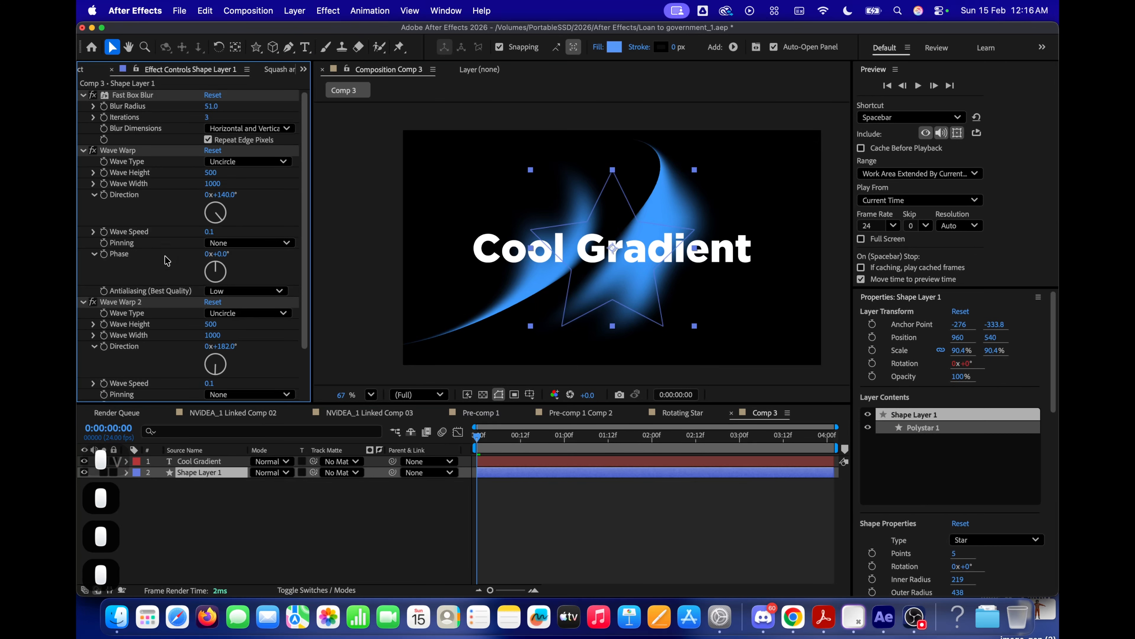
{"action": "key", "text": "super+a"}
{"action": "key", "text": "super+c"}
{"action": "left_click", "coordinate": [200, 461]}
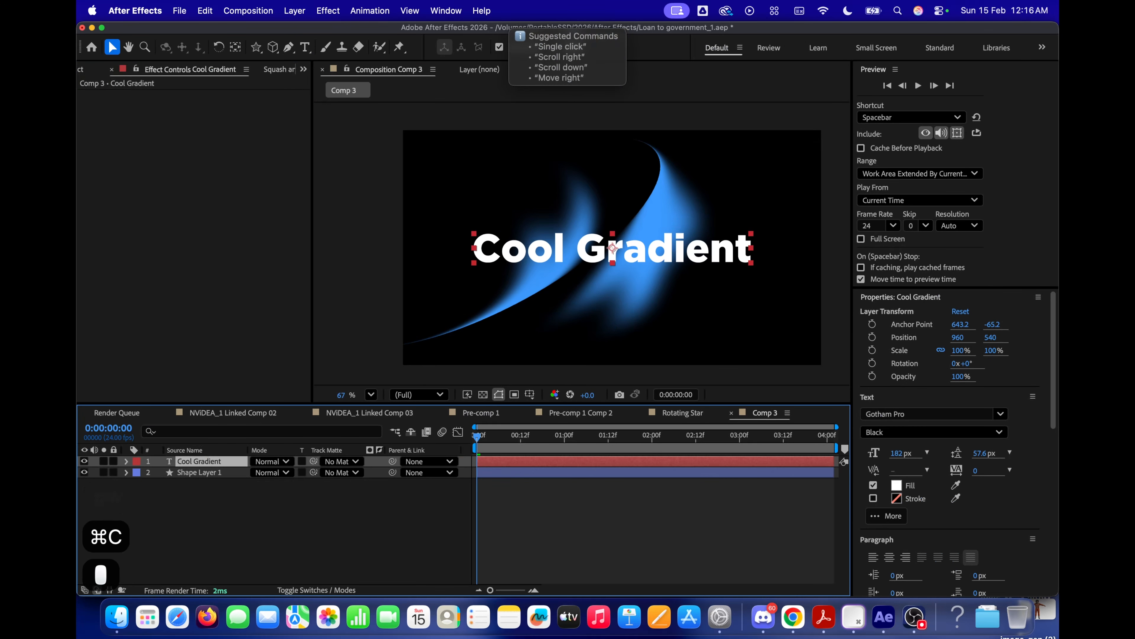
{"action": "key", "text": "super+v"}
{"action": "key", "text": "super+z"}
{"action": "key", "text": "super+v"}
{"action": "left_click", "coordinate": [224, 473]}
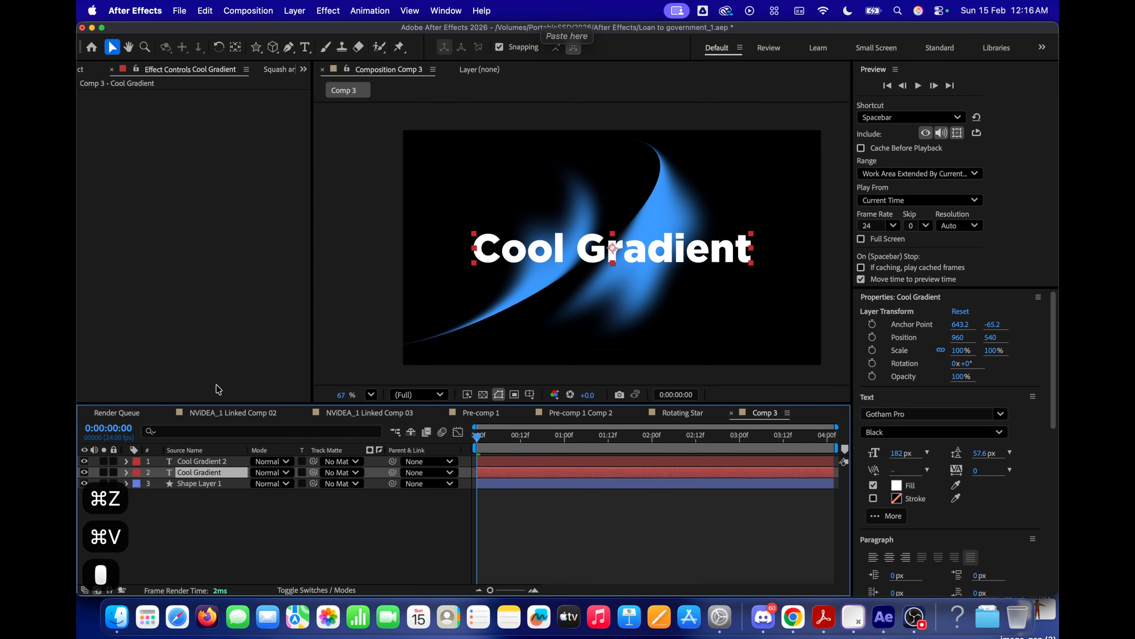
{"action": "key", "text": "super+z"}
Copy Fast Box Blur and both Wave Warp effects from the star shape layer and paste them onto the Cool Gradient text layer.
{"action": "left_click", "coordinate": [212, 472]}
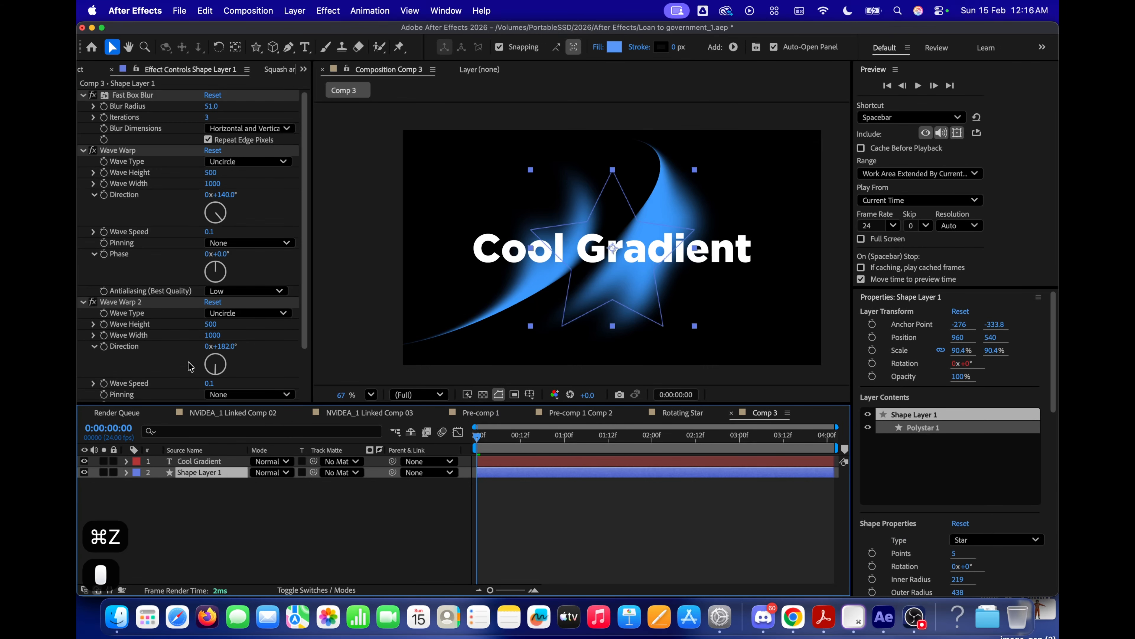
{"action": "left_click", "coordinate": [185, 313]}
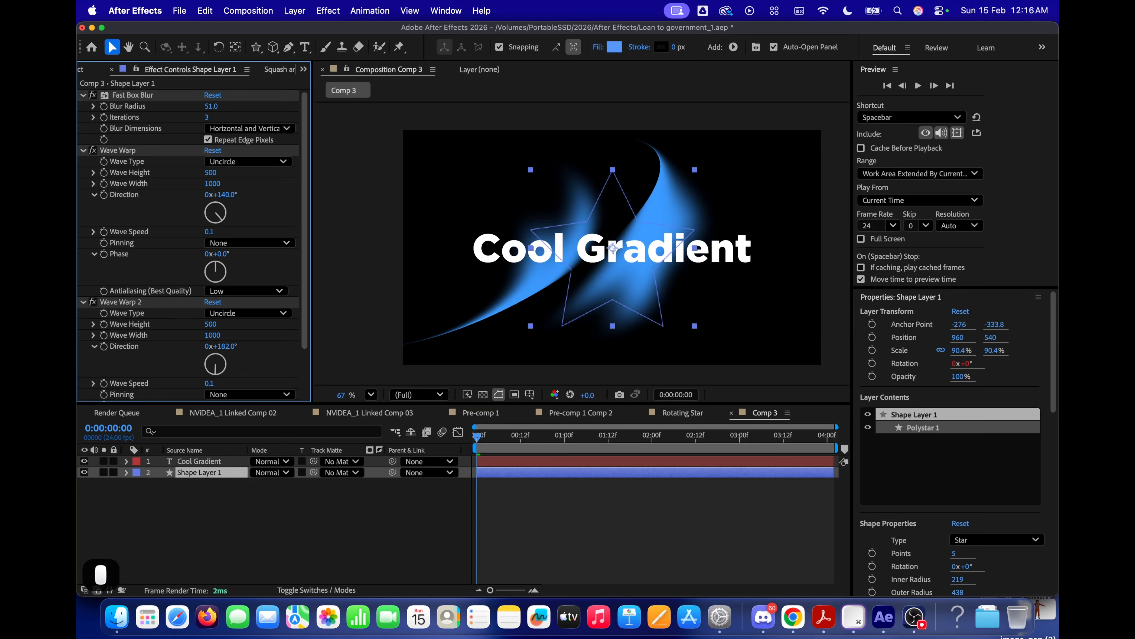
{"action": "key", "text": "super+a"}
{"action": "key", "text": "super+c"}
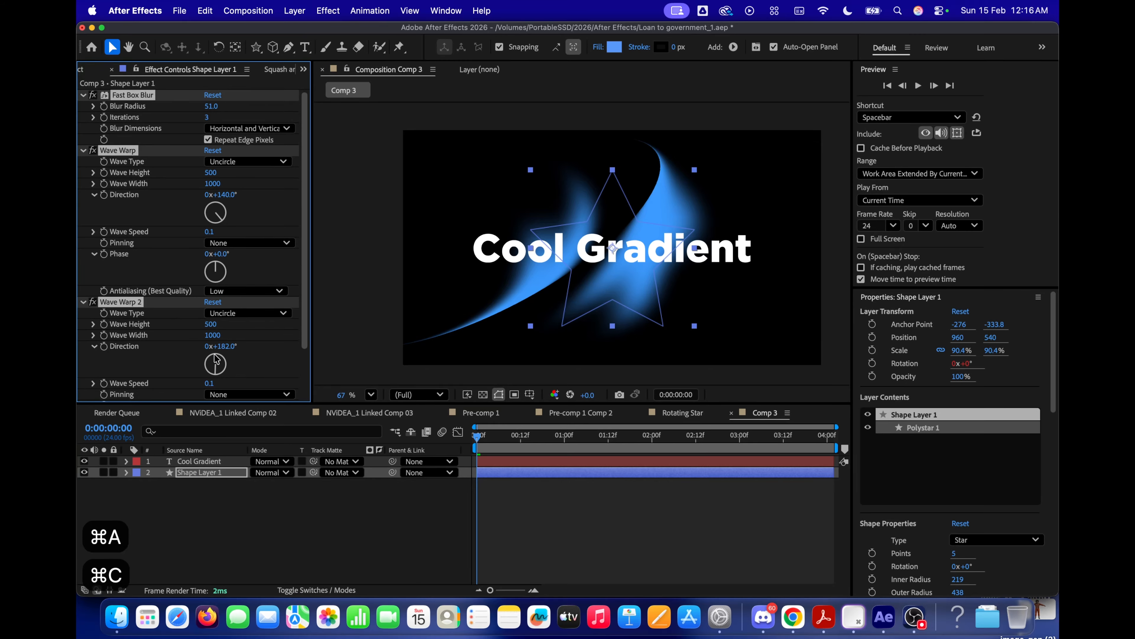
{"action": "left_click", "coordinate": [213, 458]}
{"action": "left_click", "coordinate": [216, 309]}
{"action": "key", "text": "super+v"}
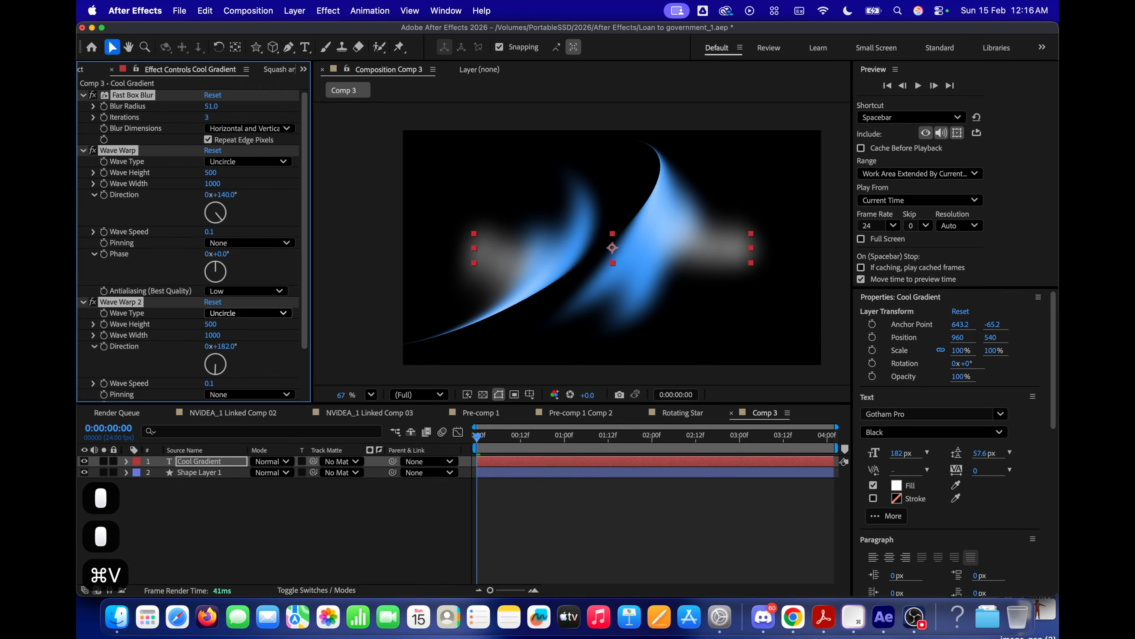
Apply the Set Matte effect to the Cool Gradient layer, below its Wave Warp effects.
{"action": "scroll", "coordinate": [169, 305], "scroll_direction": "down", "scroll_amount": 3}
{"action": "key", "text": "ctrl+space"}
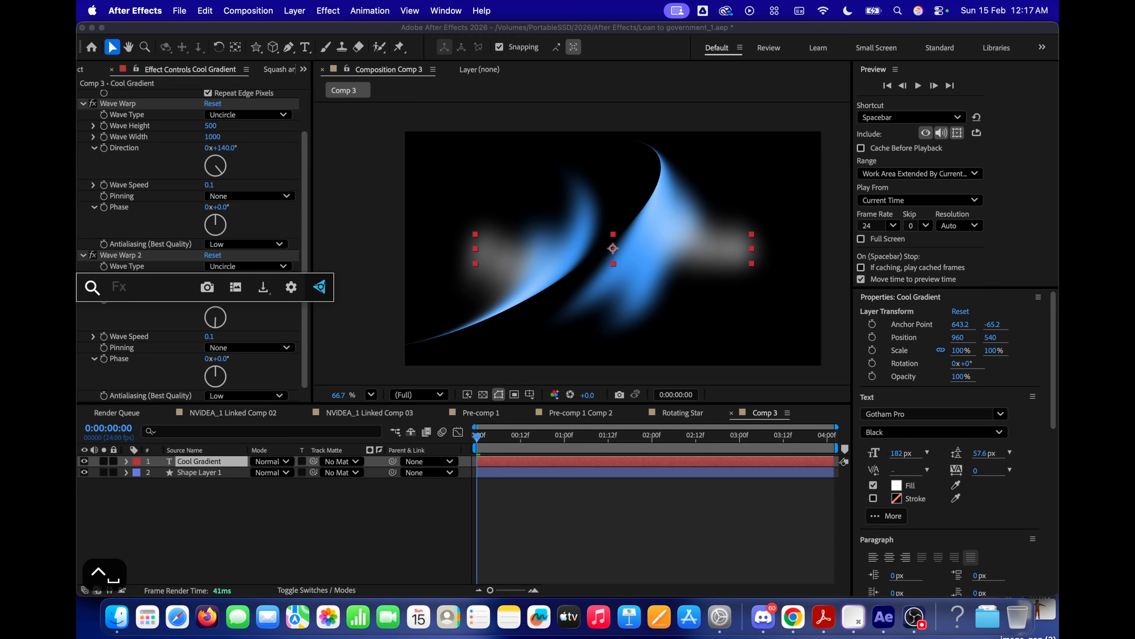
{"action": "type", "text": "matte"}
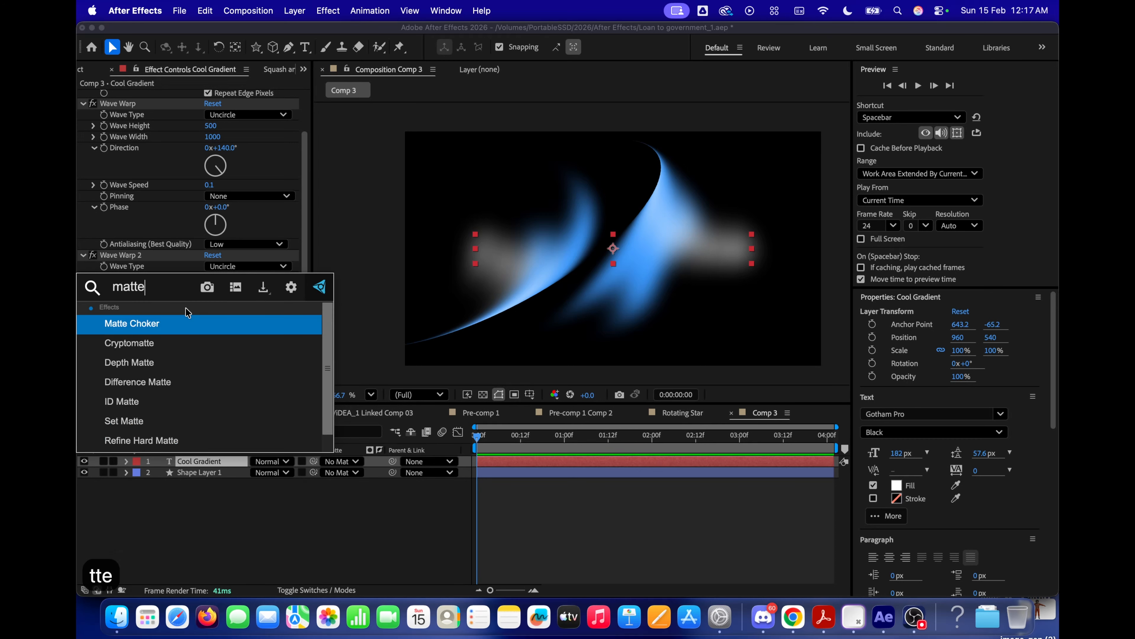
{"action": "key", "text": "Down"}
{"action": "key", "text": "Down"}
{"action": "key", "text": "Down"}
{"action": "key", "text": "Down"}
{"action": "key", "text": "Down"}
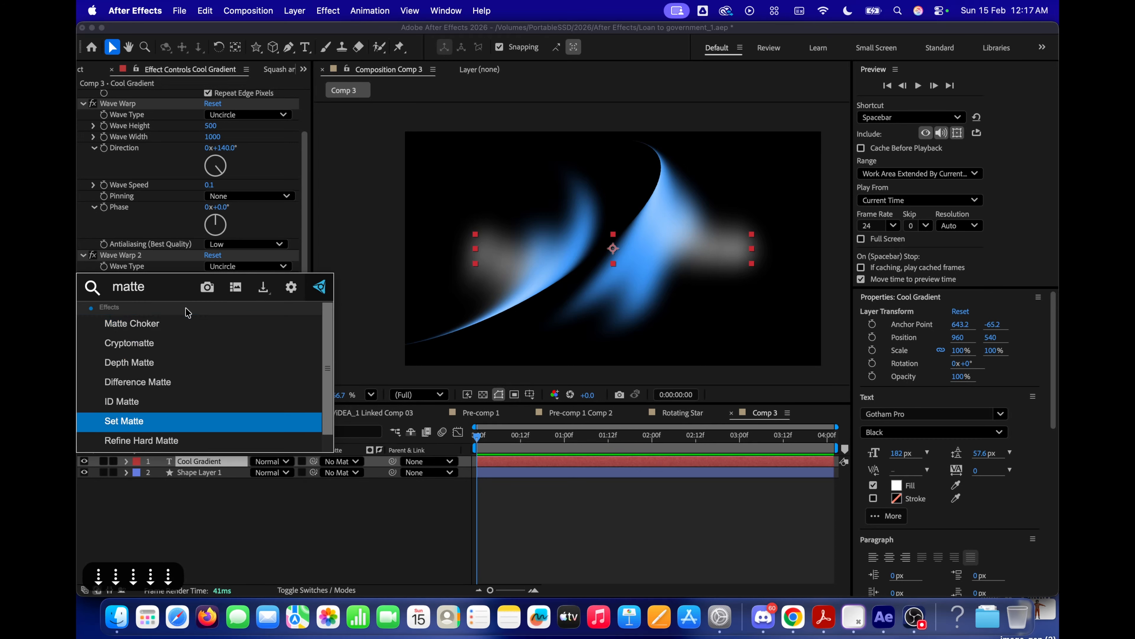
{"action": "key", "text": "Return"}
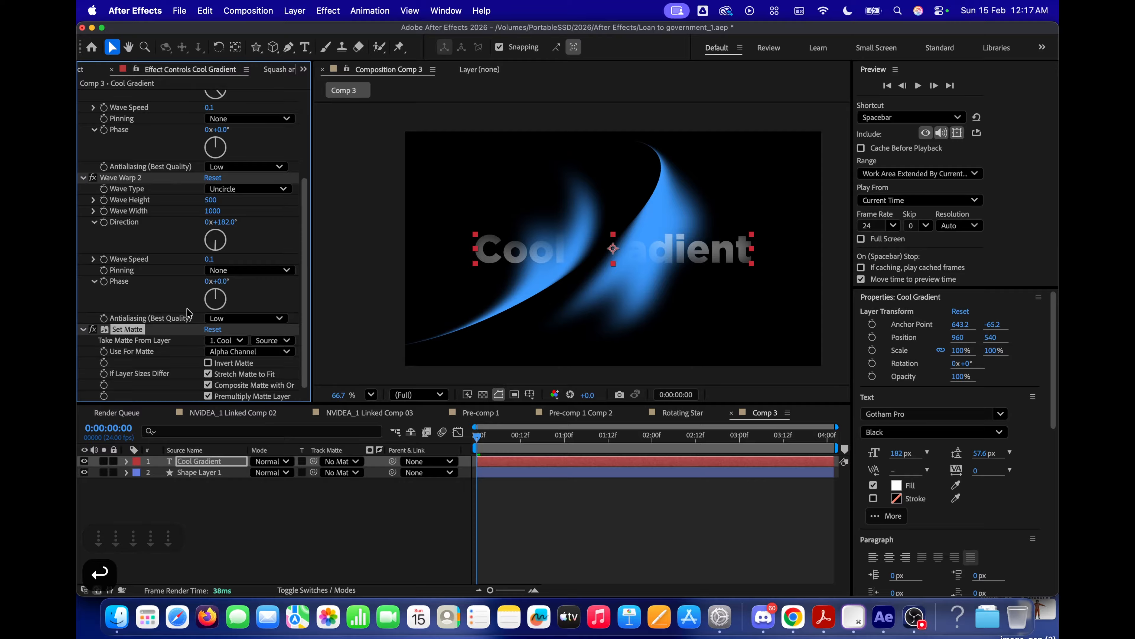
Have Set Matte take its matte from the Cool Gradient layer itself, with the layer source set to Masks.
{"action": "left_click", "coordinate": [230, 342]}
{"action": "left_click", "coordinate": [271, 378]}
{"action": "left_click", "coordinate": [272, 340]}
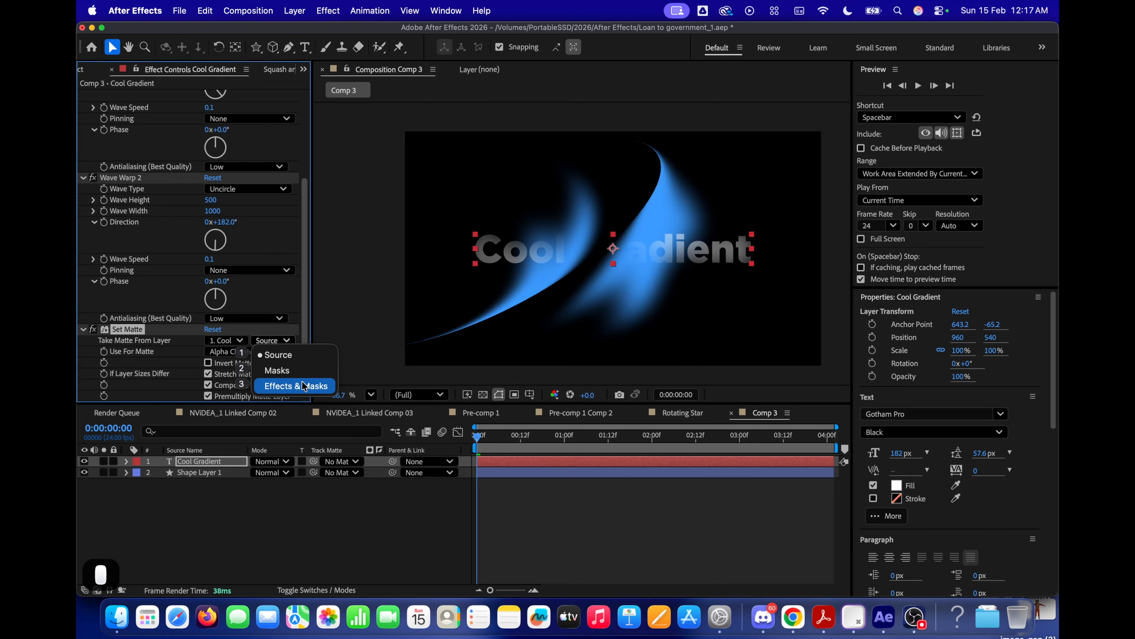
{"action": "left_click", "coordinate": [310, 386]}
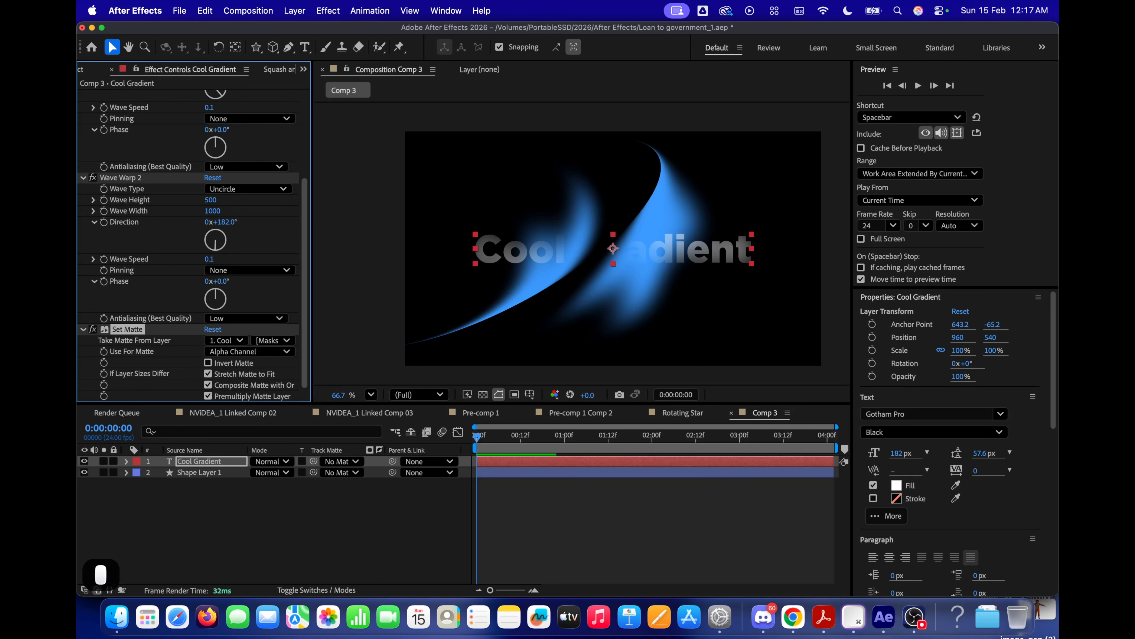
Scrub the playhead to 0:00:02:14 and examine the matted text up close over the gradient.
{"action": "scroll", "coordinate": [501, 337], "scroll_direction": "up", "scroll_amount": 3}
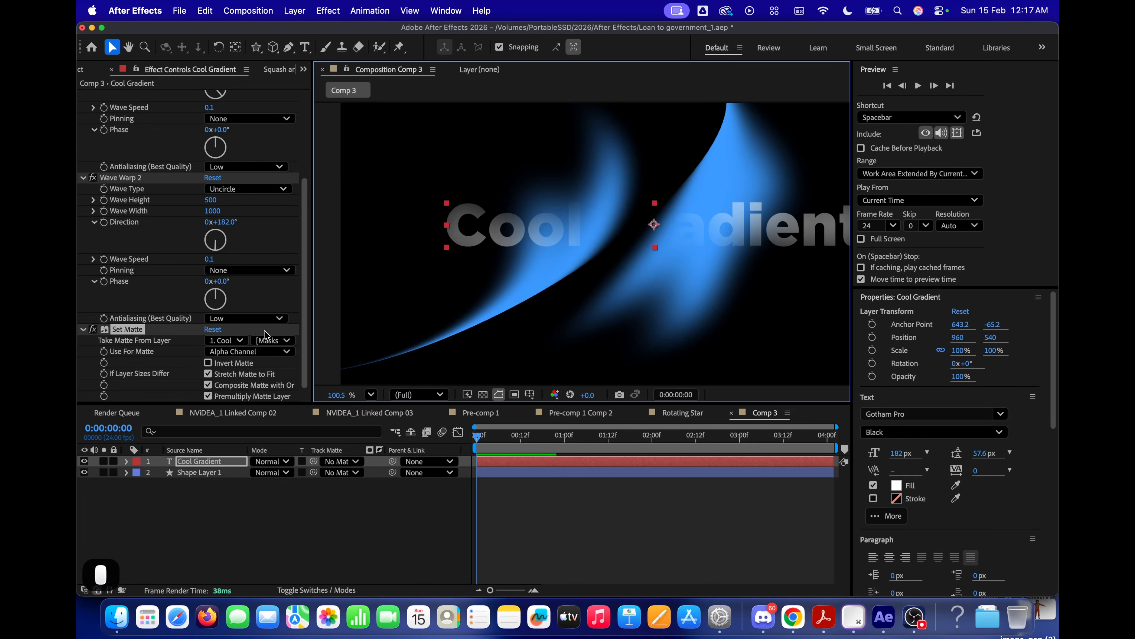
{"action": "left_click_drag", "start_coordinate": [478, 436], "coordinate": [702, 426]}
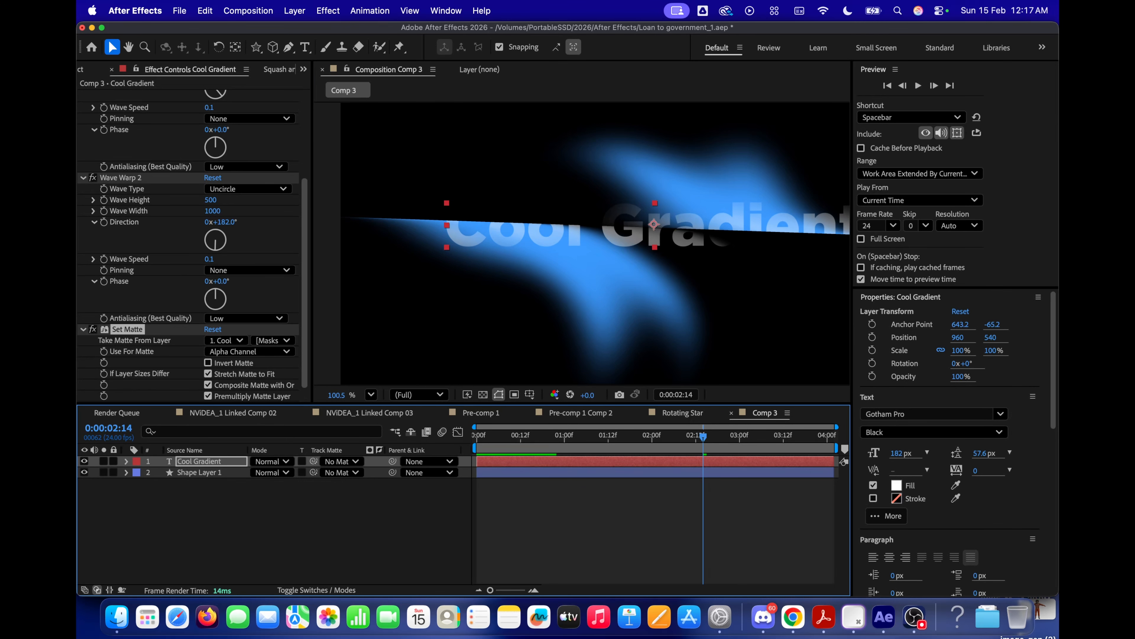
{"action": "left_click_drag", "start_coordinate": [614, 233], "coordinate": [641, 360]}
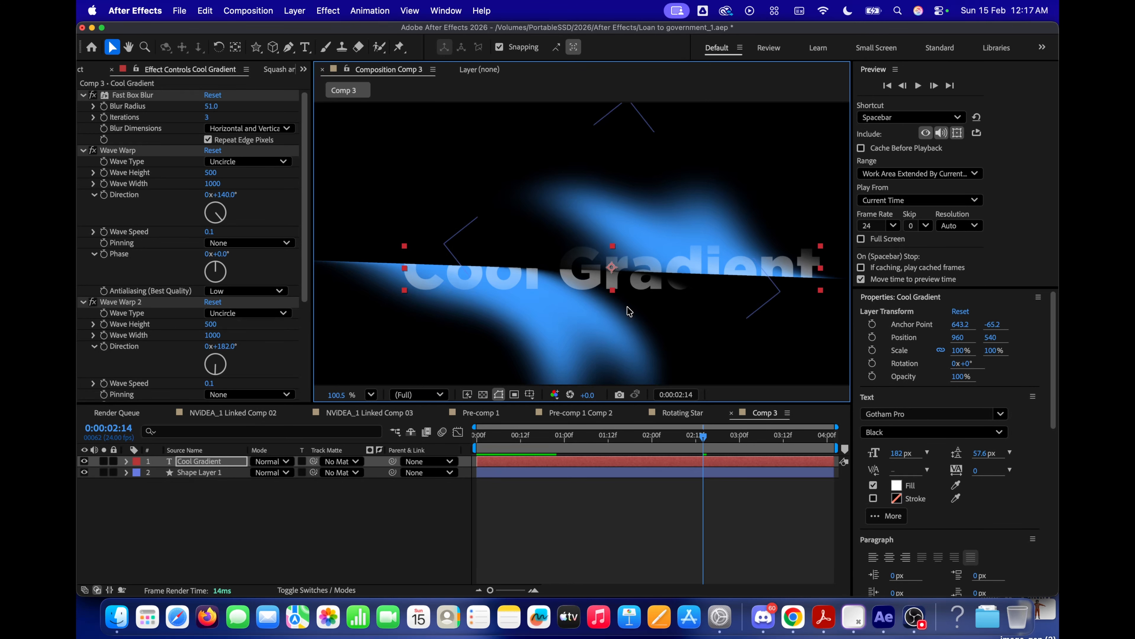
{"action": "left_click_drag", "start_coordinate": [532, 301], "coordinate": [576, 299]}
{"action": "scroll", "coordinate": [505, 283], "scroll_direction": "up", "scroll_amount": 5}
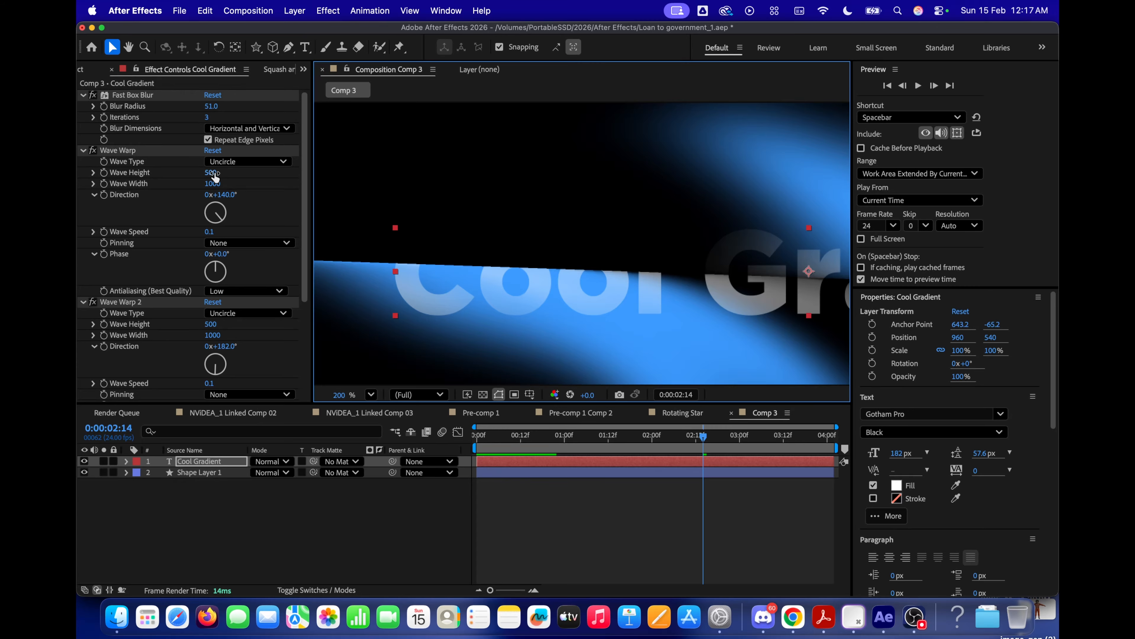
Divide the text layer's first Wave Warp width and height by 3, giving width 333 and height 167.
{"action": "left_click", "coordinate": [213, 184]}
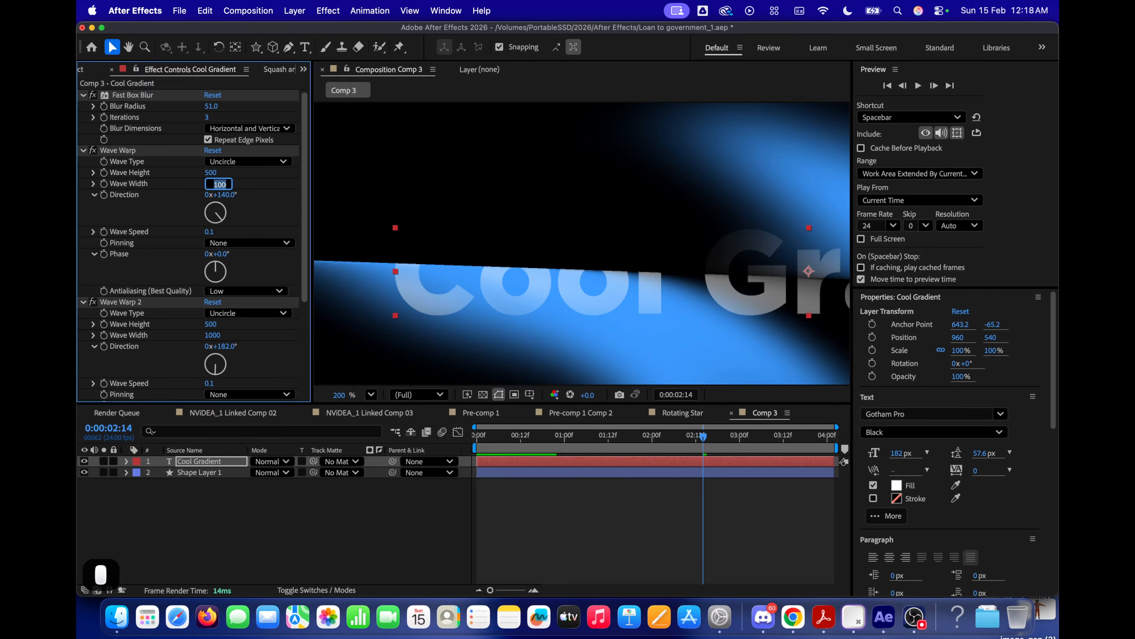
{"action": "key", "text": "Right"}
{"action": "type", "text": "/3"}
{"action": "left_click", "coordinate": [174, 185]}
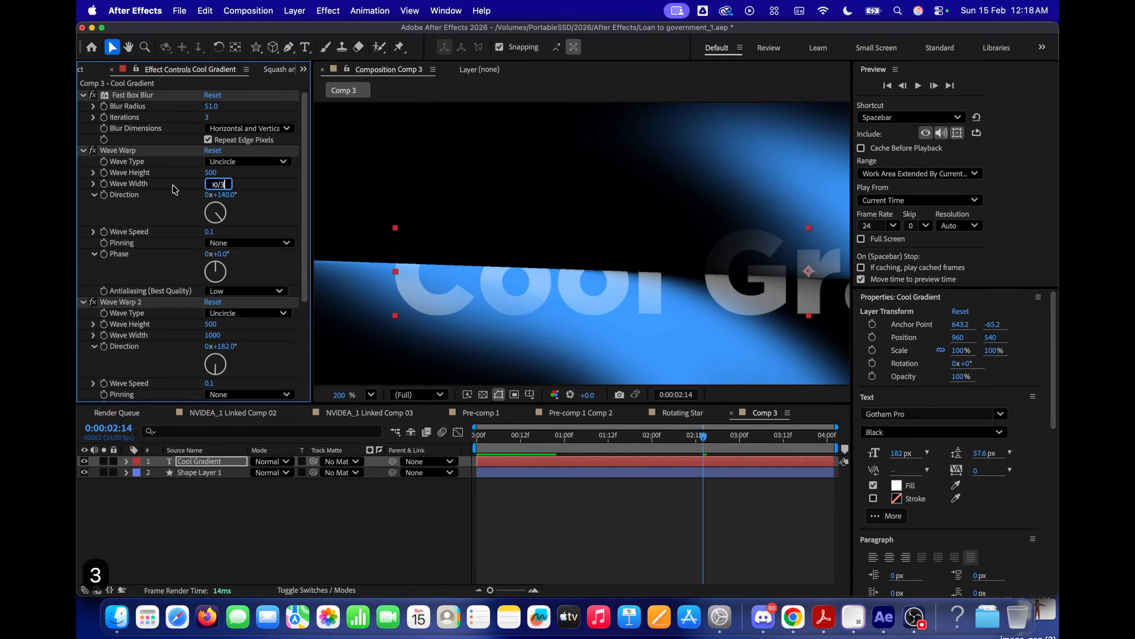
{"action": "left_click", "coordinate": [214, 173]}
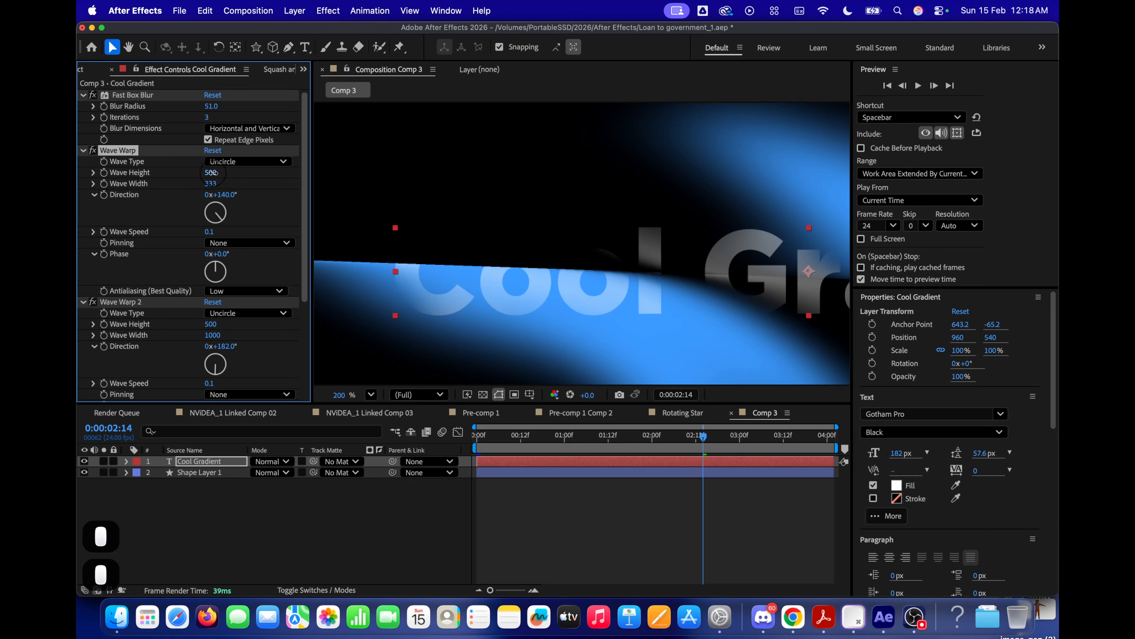
{"action": "key", "text": "Right"}
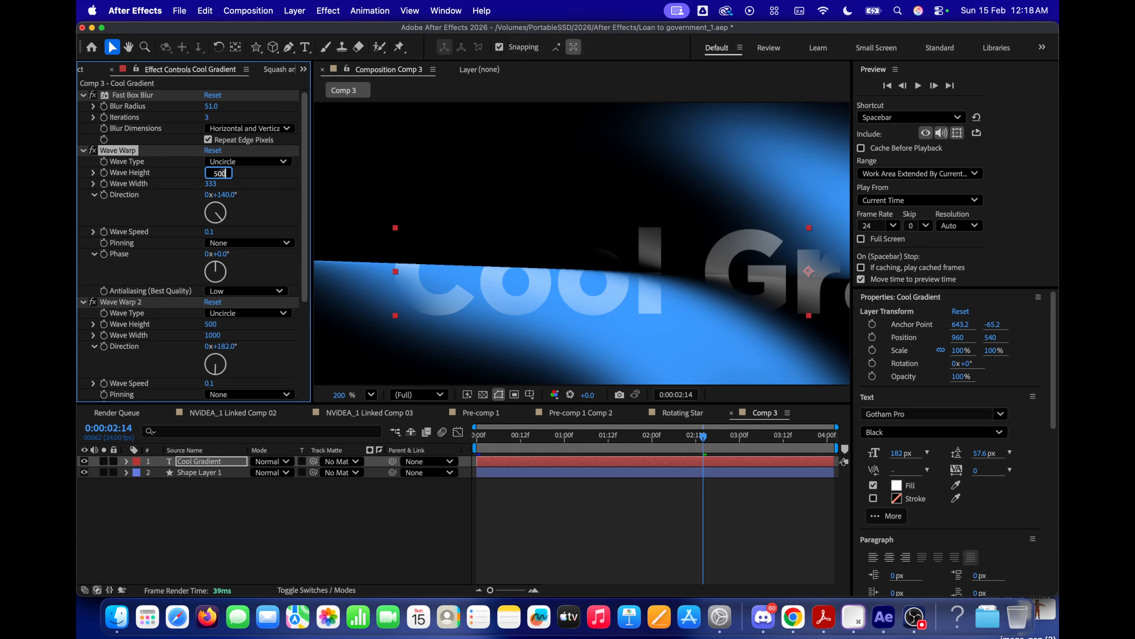
{"action": "type", "text": "/3"}
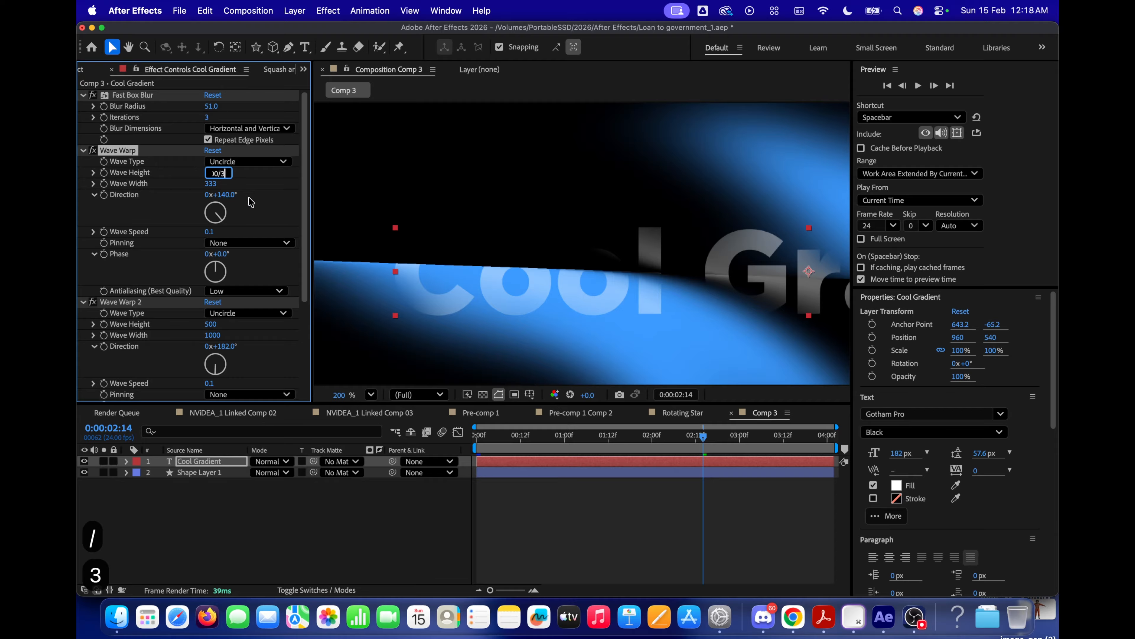
{"action": "left_click", "coordinate": [285, 204]}
Replace the text layer's Wave Warp 2 with a duplicate of the first Wave Warp and set the duplicate's phase to 216°.
{"action": "scroll", "coordinate": [597, 299], "scroll_direction": "down", "scroll_amount": 5}
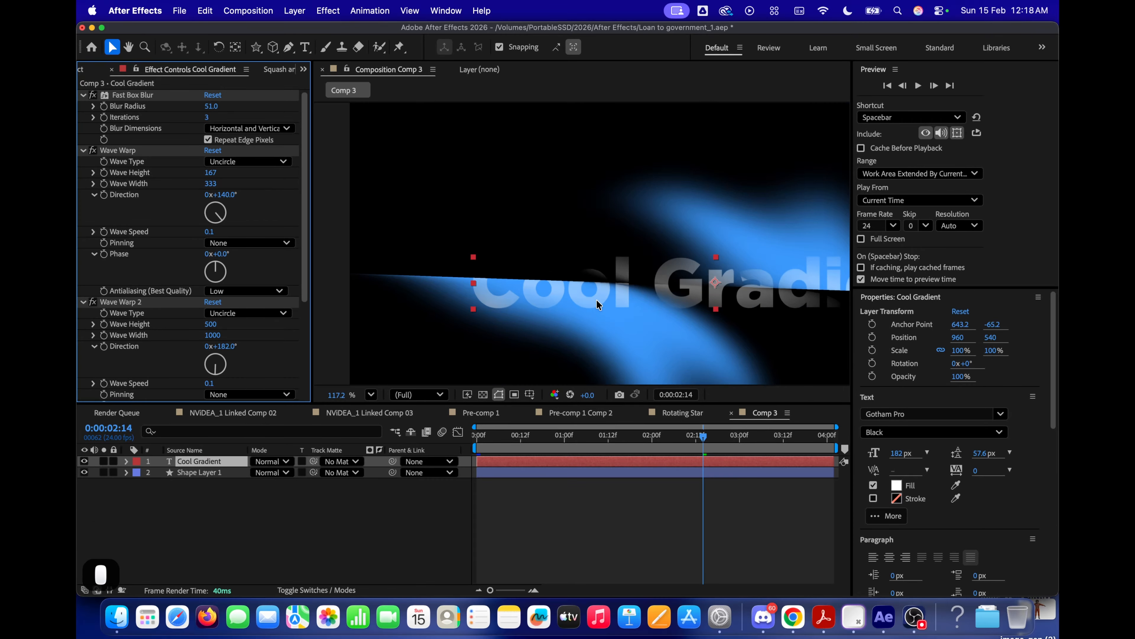
{"action": "left_click_drag", "start_coordinate": [646, 316], "coordinate": [569, 241]}
{"action": "key", "text": "v"}
{"action": "left_click", "coordinate": [121, 301]}
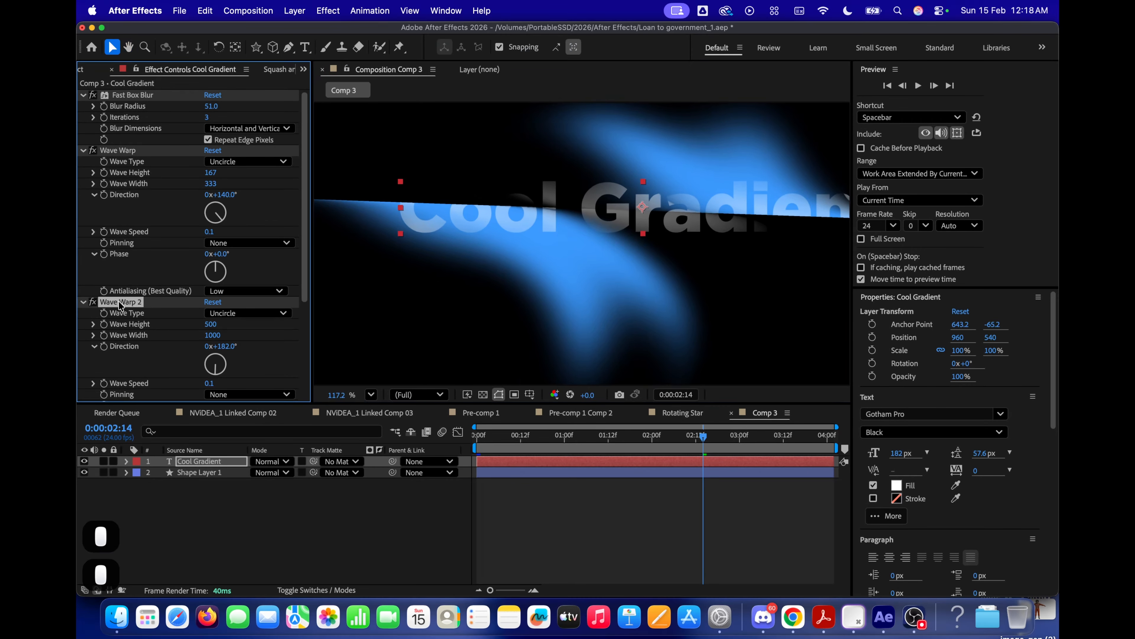
{"action": "key", "text": "BackSpace"}
{"action": "left_click", "coordinate": [128, 151]}
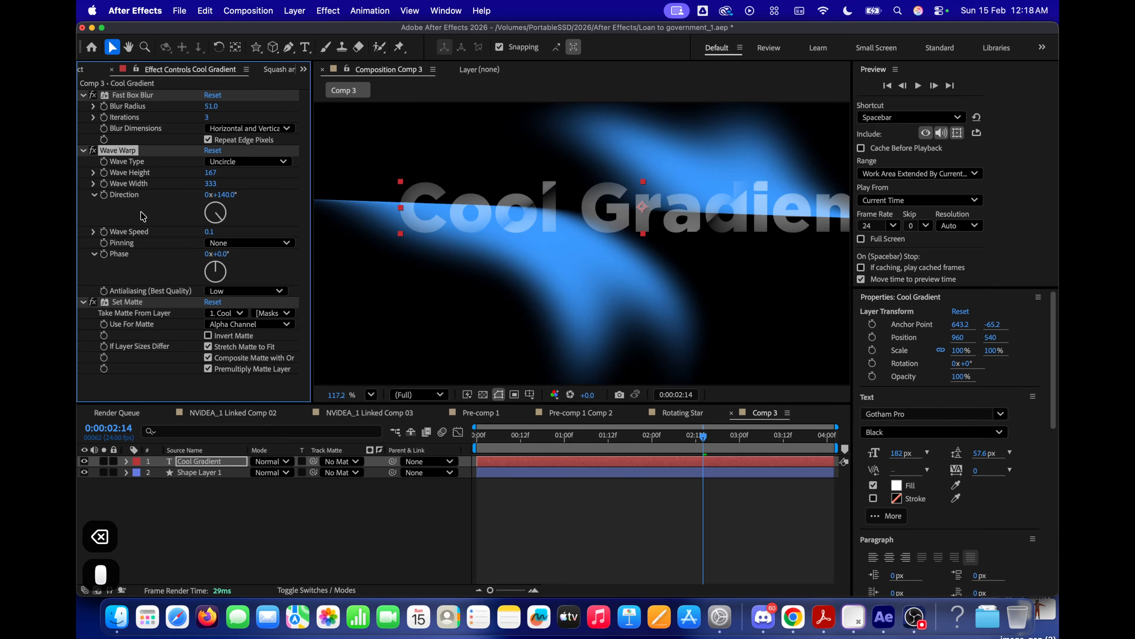
{"action": "key", "text": "cmd+d"}
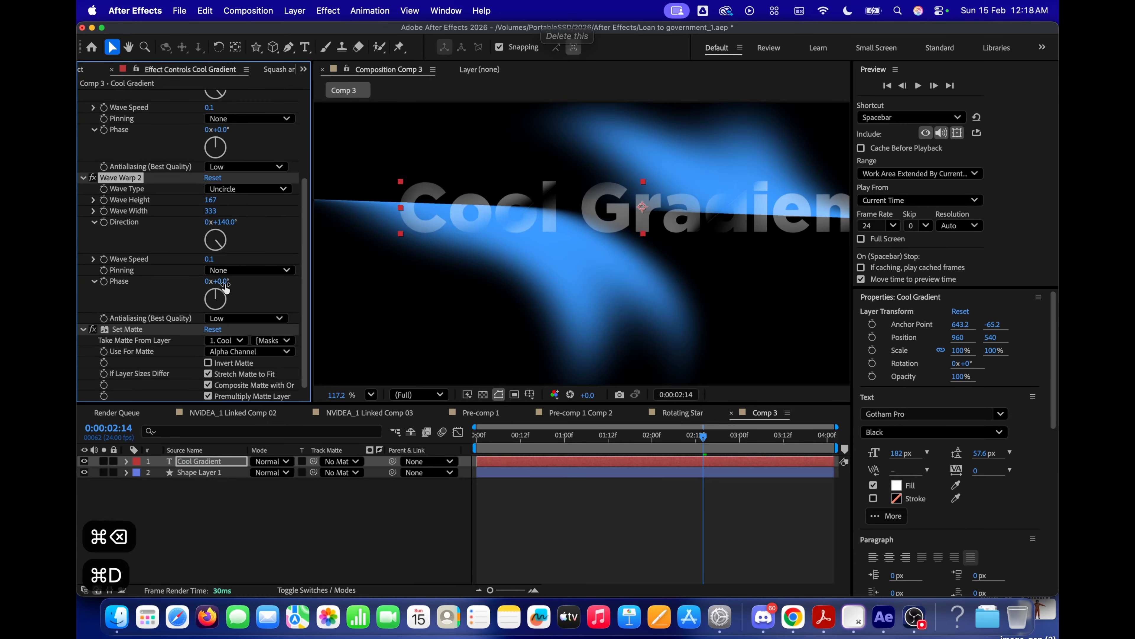
{"action": "left_click_drag", "start_coordinate": [229, 296], "coordinate": [342, 261]}
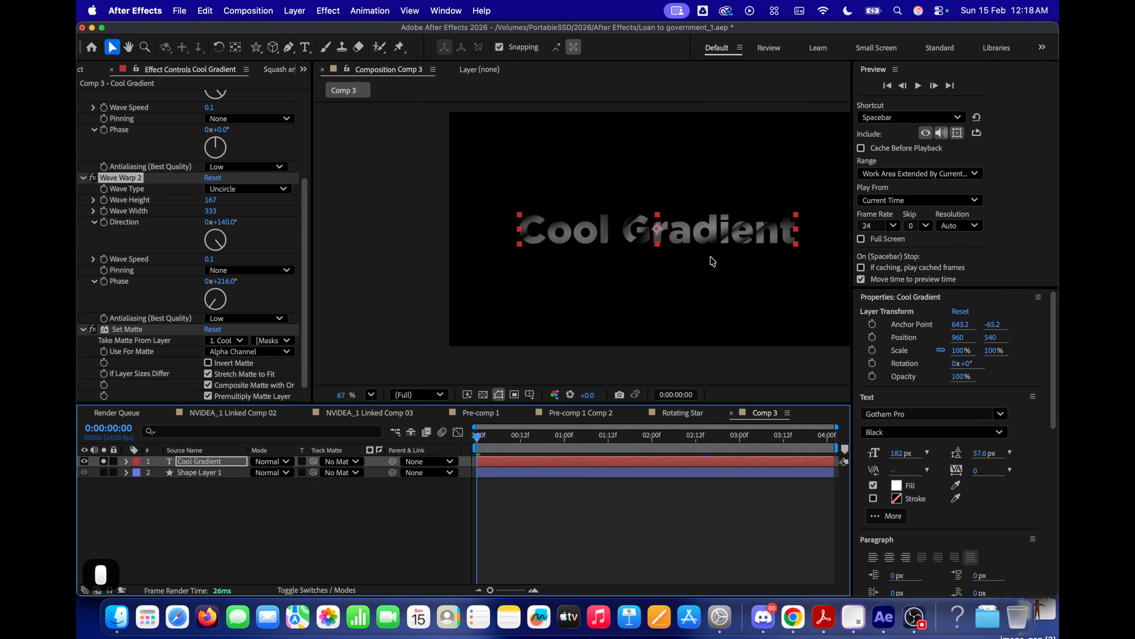
Preview the soloed Cool Gradient text animation, then turn off the layer's solo.
{"action": "left_click_drag", "start_coordinate": [712, 256], "coordinate": [661, 262]}
{"action": "scroll", "coordinate": [661, 262], "scroll_direction": "up", "scroll_amount": 1}
{"action": "key", "text": "space"}
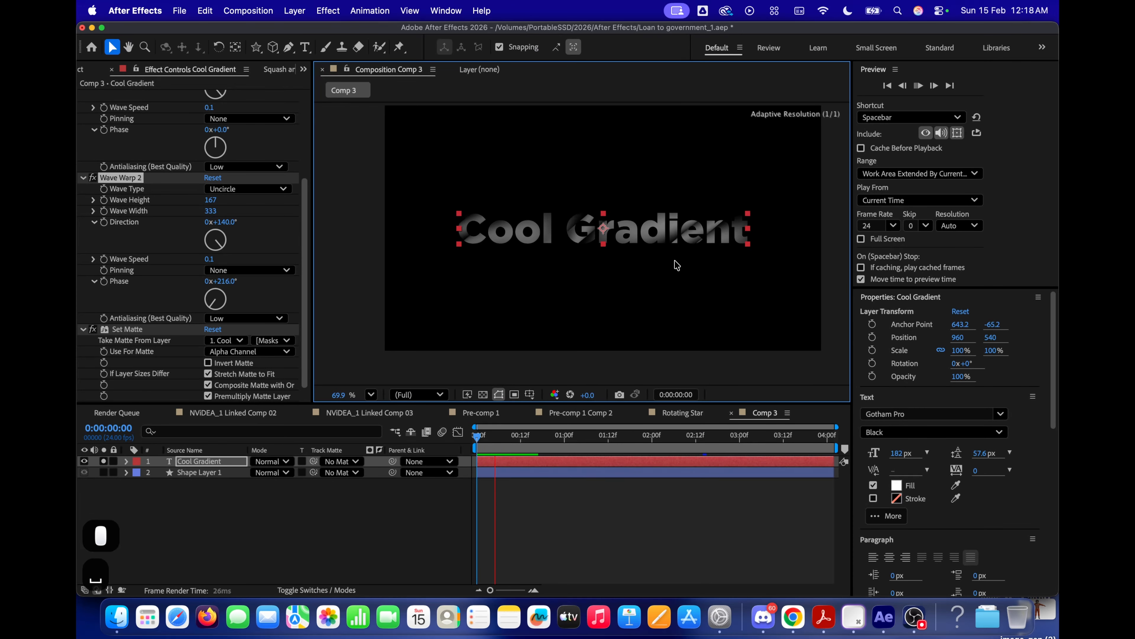
{"action": "key", "text": "space"}
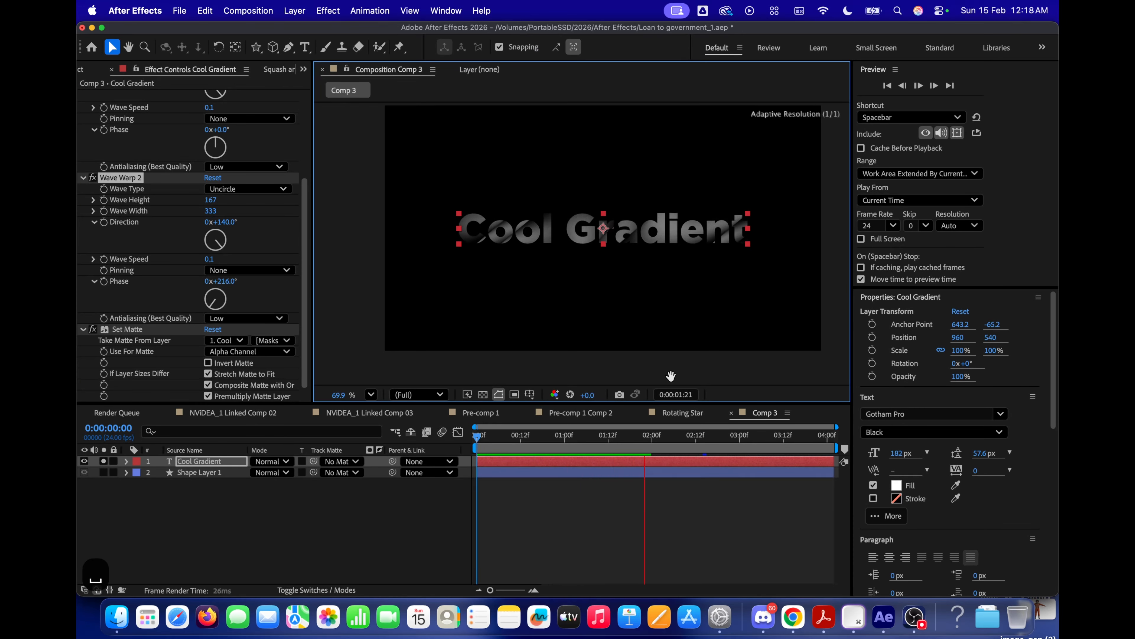
{"action": "left_click", "coordinate": [104, 461]}
Move the playhead to 0:00:01:16 and apply a Curves effect to the Cool Gradient layer.
{"action": "scroll", "coordinate": [514, 261], "scroll_direction": "up", "scroll_amount": 2}
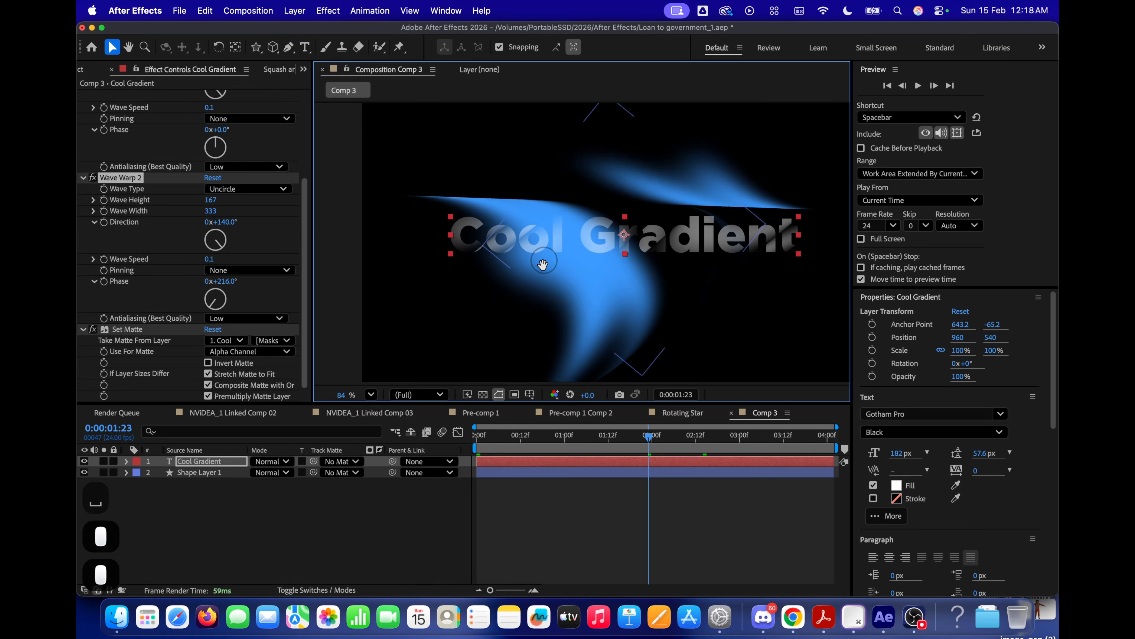
{"action": "mouse_move", "coordinate": [640, 453]}
{"action": "left_mouse_down"}
{"action": "mouse_move", "coordinate": [585, 448]}
{"action": "mouse_move", "coordinate": [622, 447]}
{"action": "left_mouse_up"}
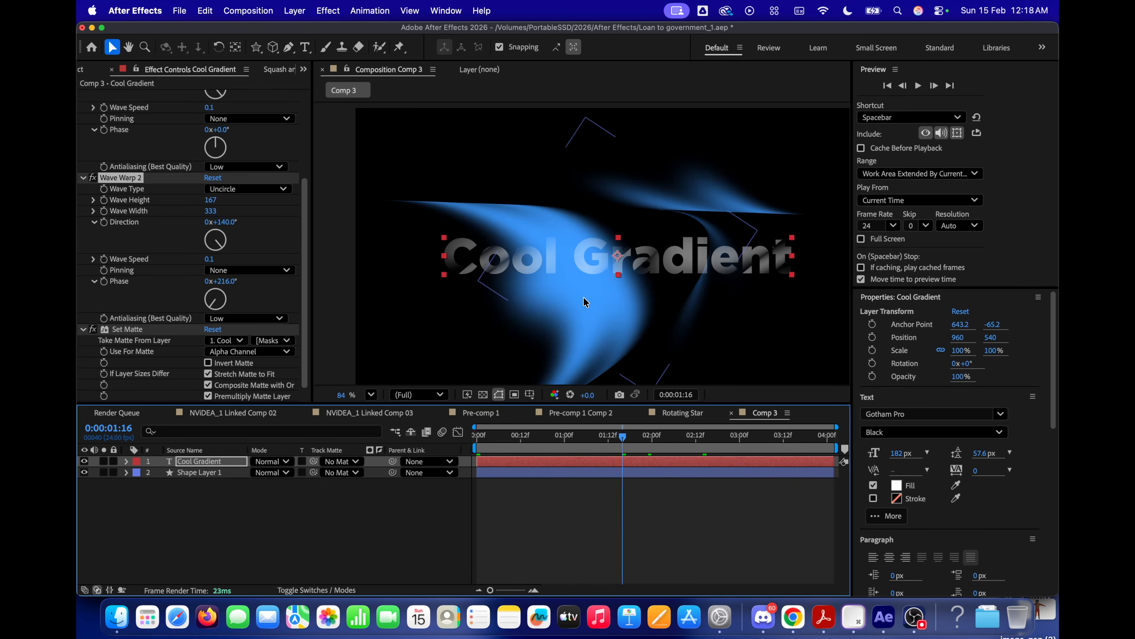
{"action": "key", "text": "ctrl+space"}
{"action": "type", "text": "cu"}
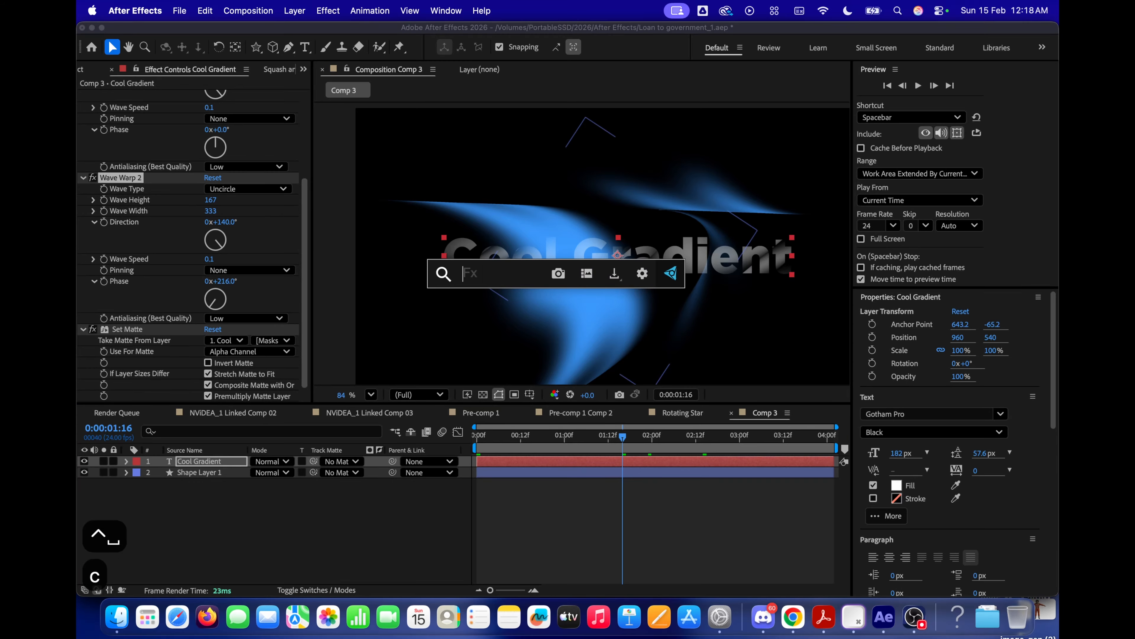
{"action": "key", "text": "Return"}
Apply the Deep Glow 2 effect to the Cool Gradient layer, after Curves.
{"action": "key", "text": "ctrl+space"}
{"action": "type", "text": "de"}
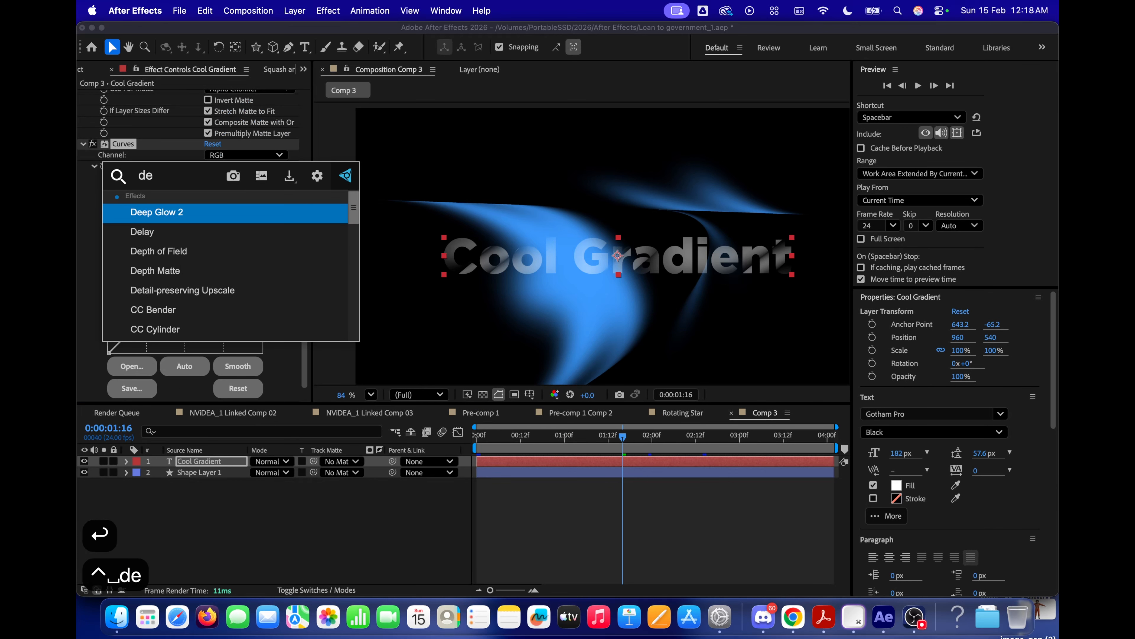
{"action": "key", "text": "Return"}
{"action": "scroll", "coordinate": [188, 250], "scroll_direction": "up", "scroll_amount": 10}
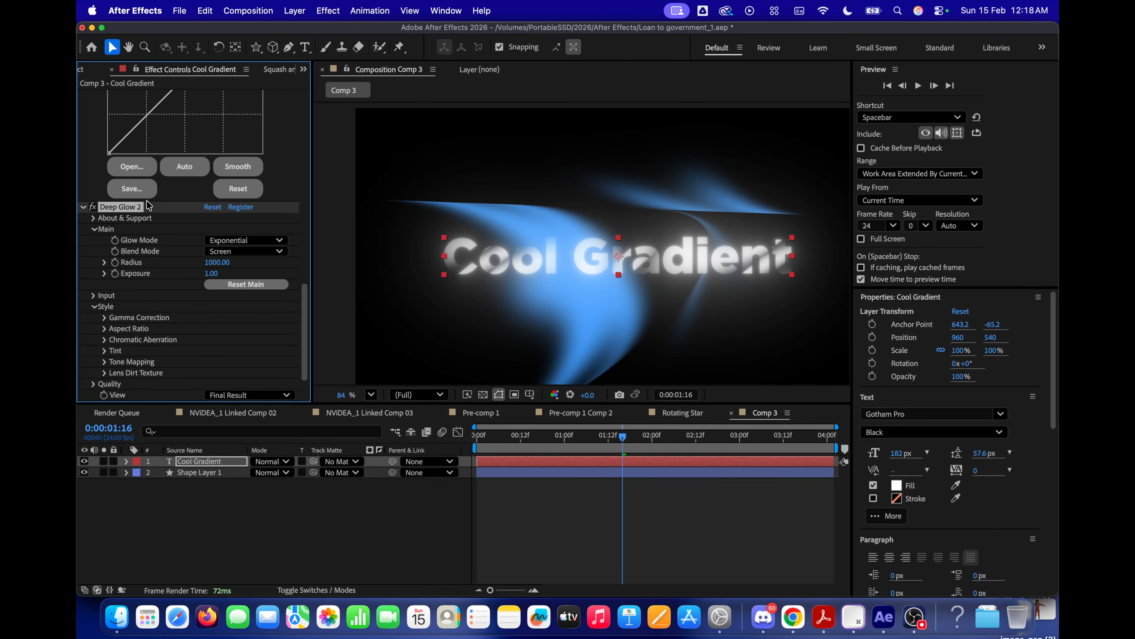
Bend the Cool Gradient layer's RGB curve into a wave by raising the darker tones and pulling down the brighter tones.
{"action": "left_click_drag", "start_coordinate": [177, 257], "coordinate": [154, 245]}
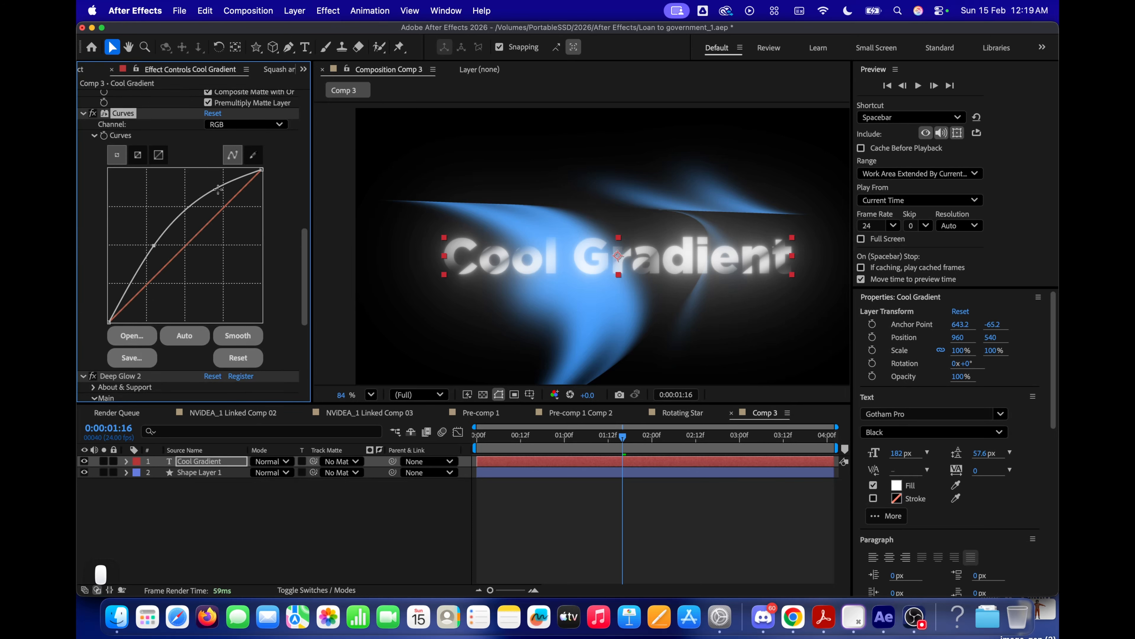
{"action": "left_click_drag", "start_coordinate": [216, 190], "coordinate": [220, 263]}
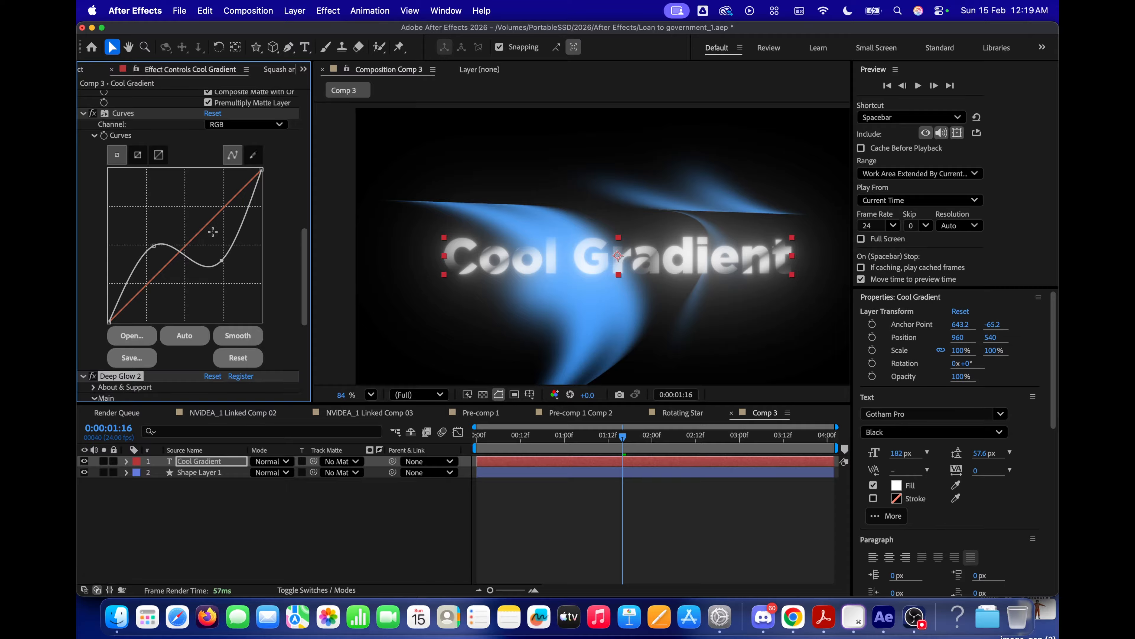
Set the Deep Glow 2 exposure to 0.1 and its radius to 500 on the Cool Gradient layer.
{"action": "scroll", "coordinate": [268, 313], "scroll_direction": "down", "scroll_amount": 8}
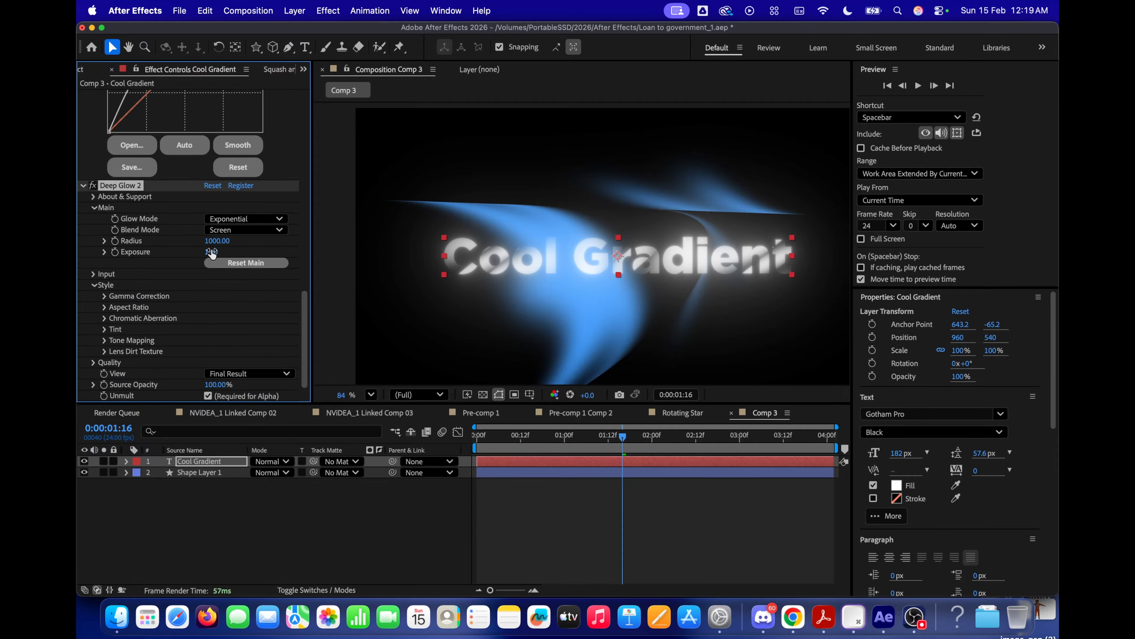
{"action": "left_click_drag", "start_coordinate": [212, 252], "coordinate": [194, 250]}
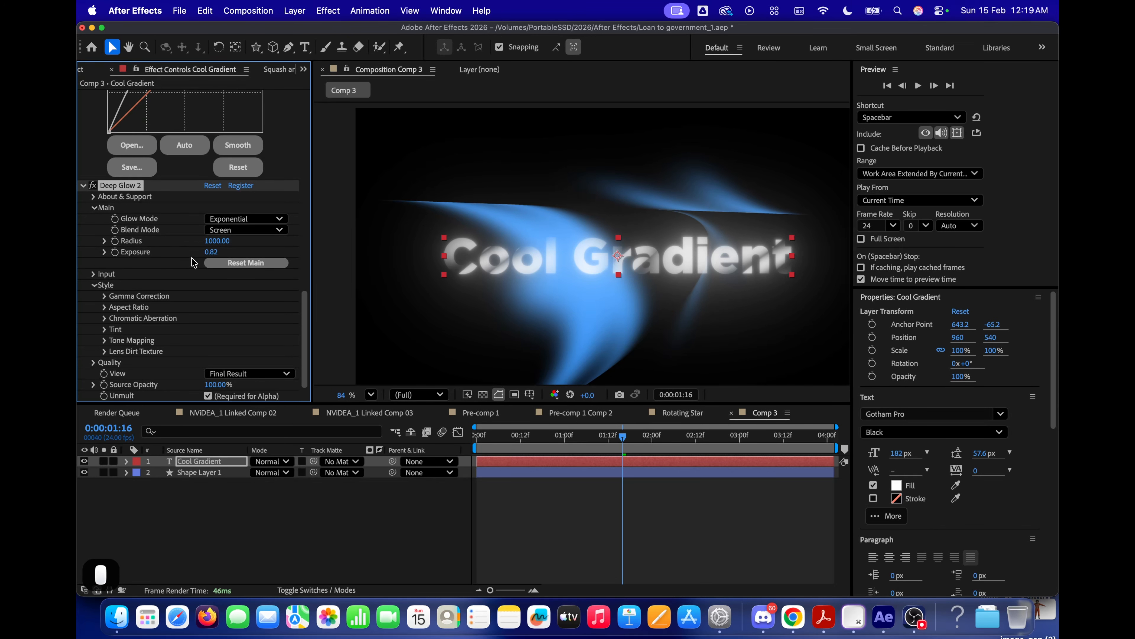
{"action": "left_click", "coordinate": [211, 251]}
{"action": "key", "text": "super+a"}
{"action": "type", "text": "0.1"}
{"action": "key", "text": "Return"}
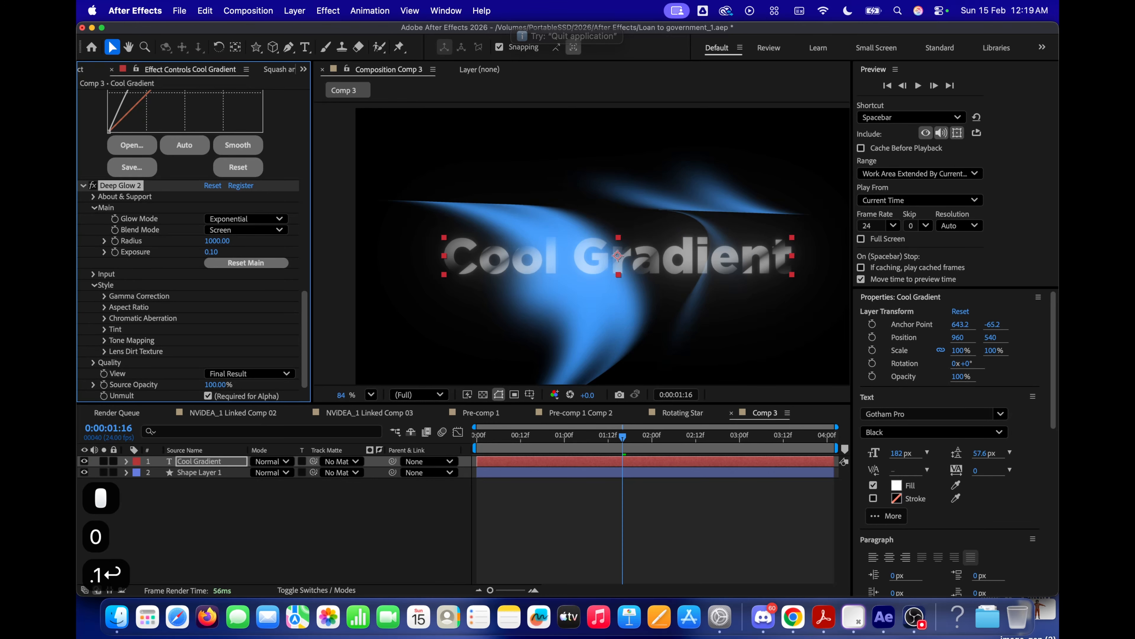
{"action": "left_click", "coordinate": [212, 240]}
{"action": "type", "text": "500"}
{"action": "key", "text": "Return"}
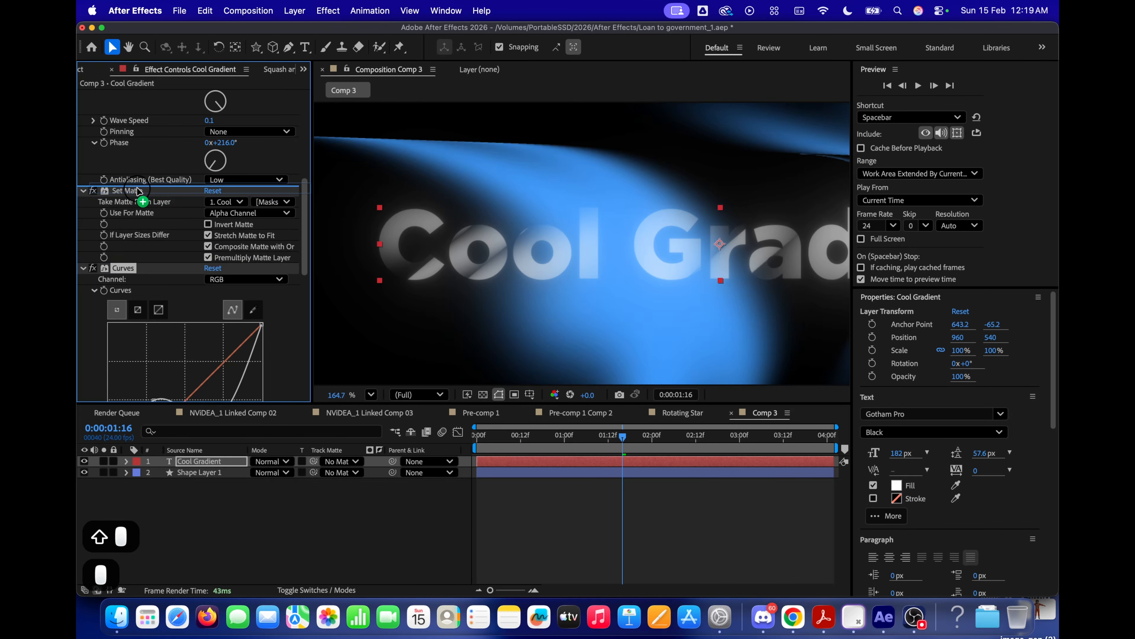
Move Curves ahead of Set Matte on the text layer and set Wave Warp 2's wave height to 96 and wave width to 304.
{"action": "left_click", "coordinate": [137, 188]}
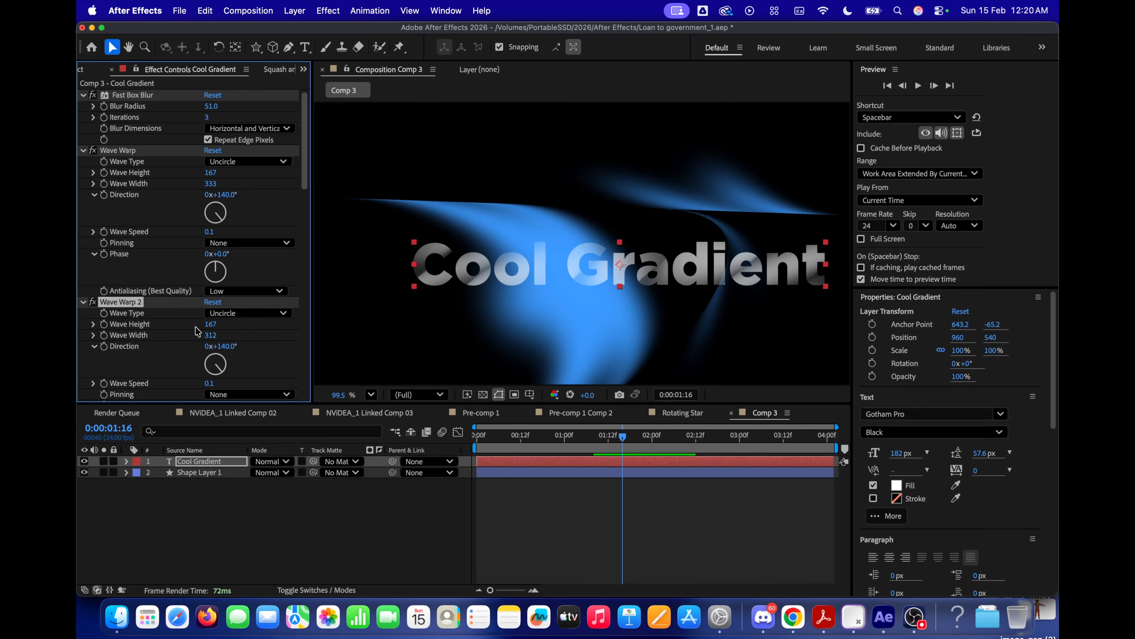
{"action": "left_click_drag", "start_coordinate": [214, 336], "coordinate": [164, 328]}
{"action": "left_click_drag", "start_coordinate": [618, 438], "coordinate": [501, 439]}
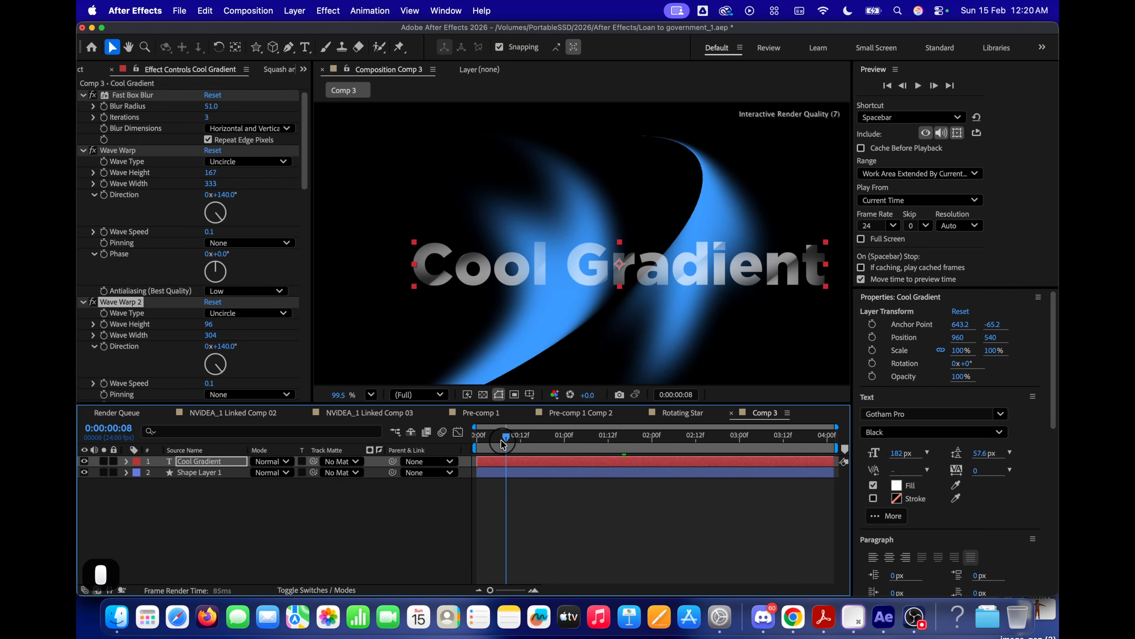
Set the opacity of the star's Shape Layer 1 to 50% and scrub through the animation.
{"action": "left_click", "coordinate": [210, 473]}
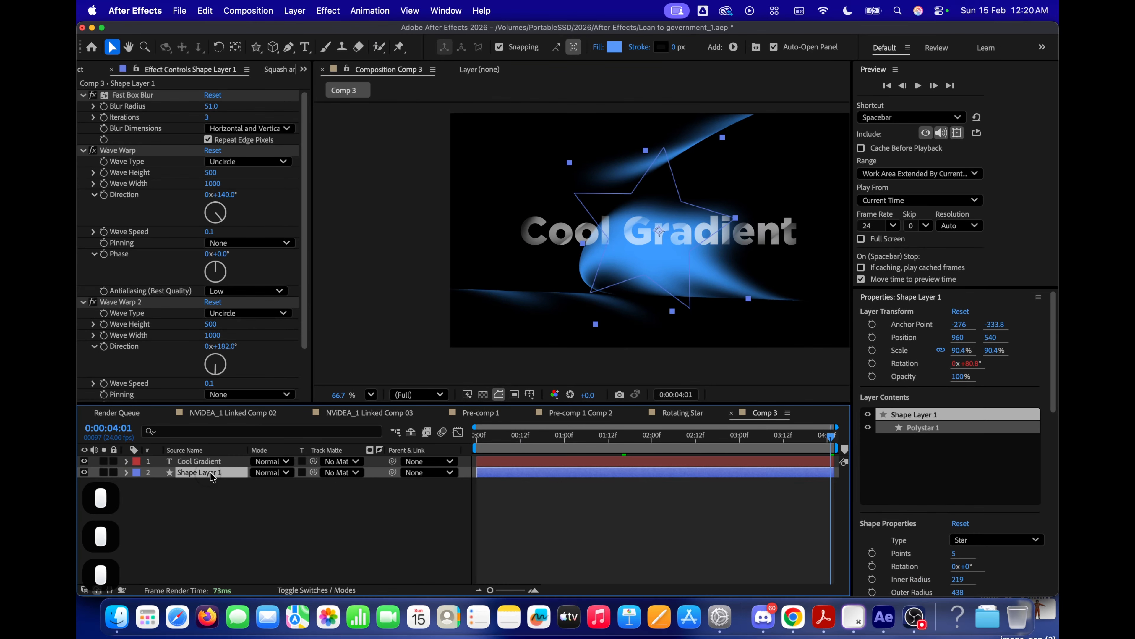
{"action": "key", "text": "t"}
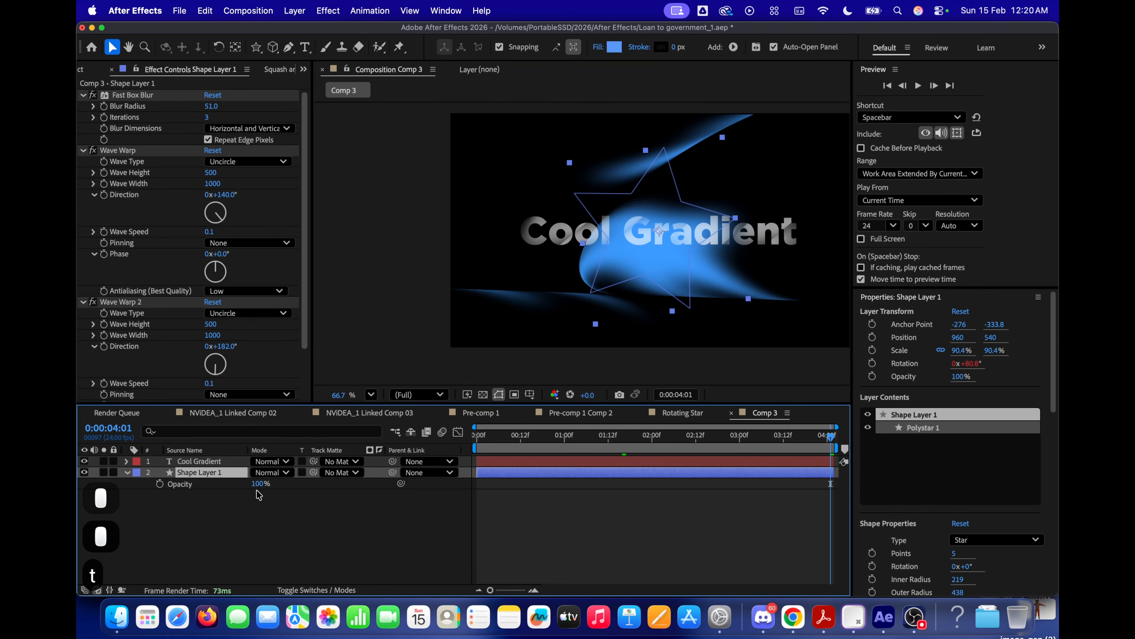
{"action": "left_click_drag", "start_coordinate": [258, 484], "coordinate": [224, 485]}
{"action": "left_click_drag", "start_coordinate": [673, 273], "coordinate": [647, 335]}
{"action": "scroll", "coordinate": [569, 327], "scroll_direction": "up", "scroll_amount": 1}
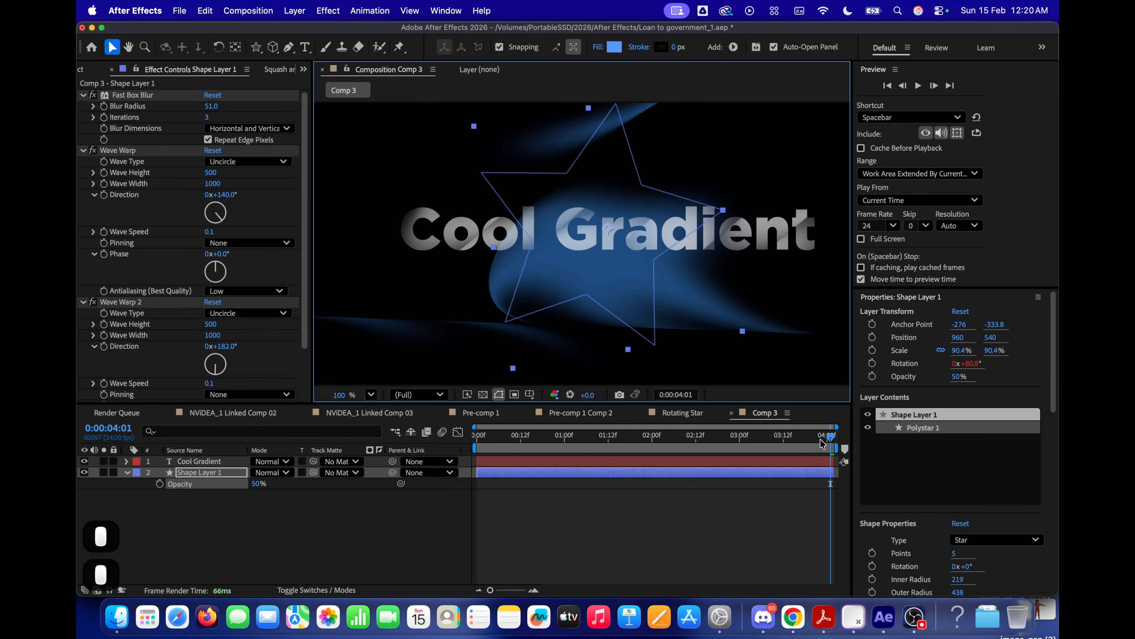
{"action": "left_click_drag", "start_coordinate": [828, 437], "coordinate": [635, 441]}
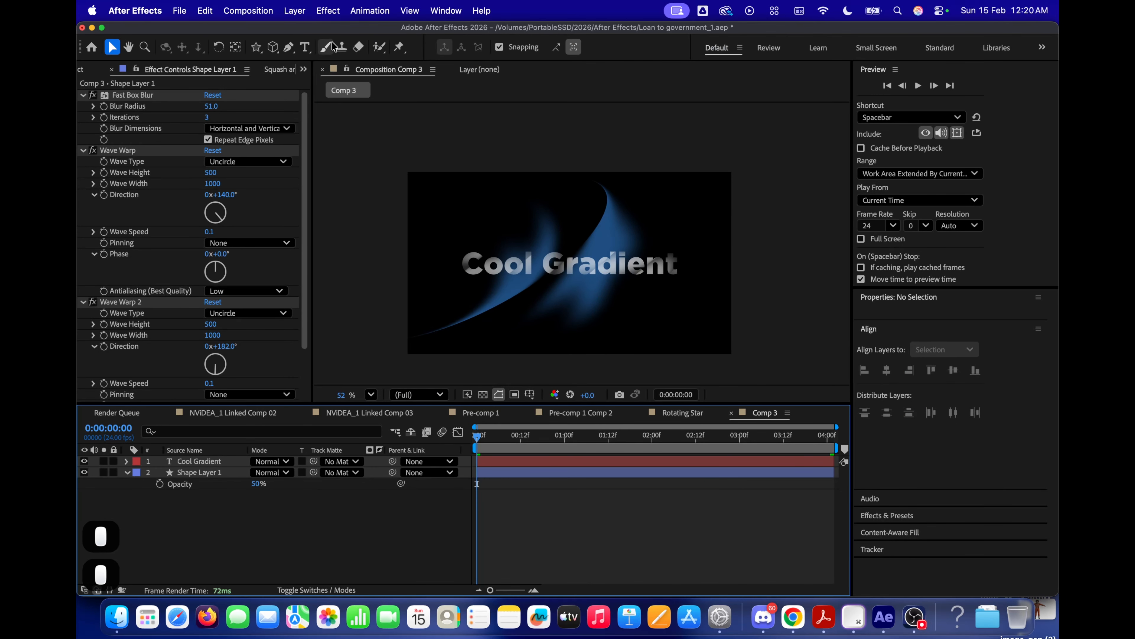
Draw a curved, self-crossing loop path on a new shape layer with the Pen tool, running from left of the frame around the text to above it.
{"action": "left_click", "coordinate": [290, 48]}
{"action": "left_click_drag", "start_coordinate": [460, 220], "coordinate": [472, 223]}
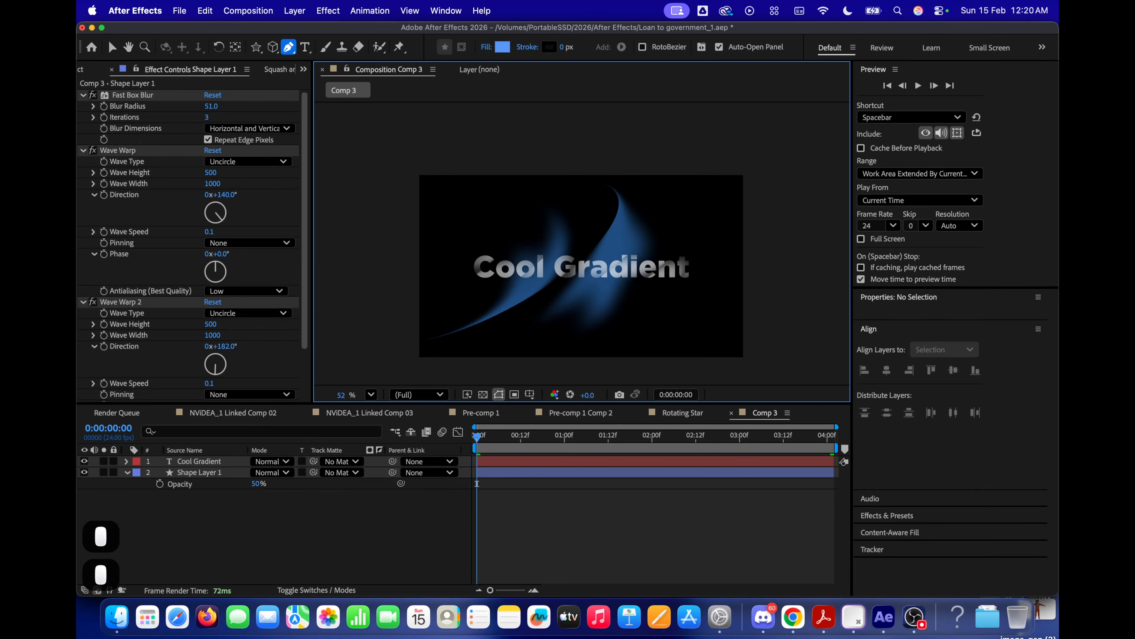
{"action": "left_click", "coordinate": [384, 325]}
{"action": "left_click_drag", "start_coordinate": [407, 272], "coordinate": [436, 245]}
{"action": "left_click_drag", "start_coordinate": [530, 217], "coordinate": [588, 236]}
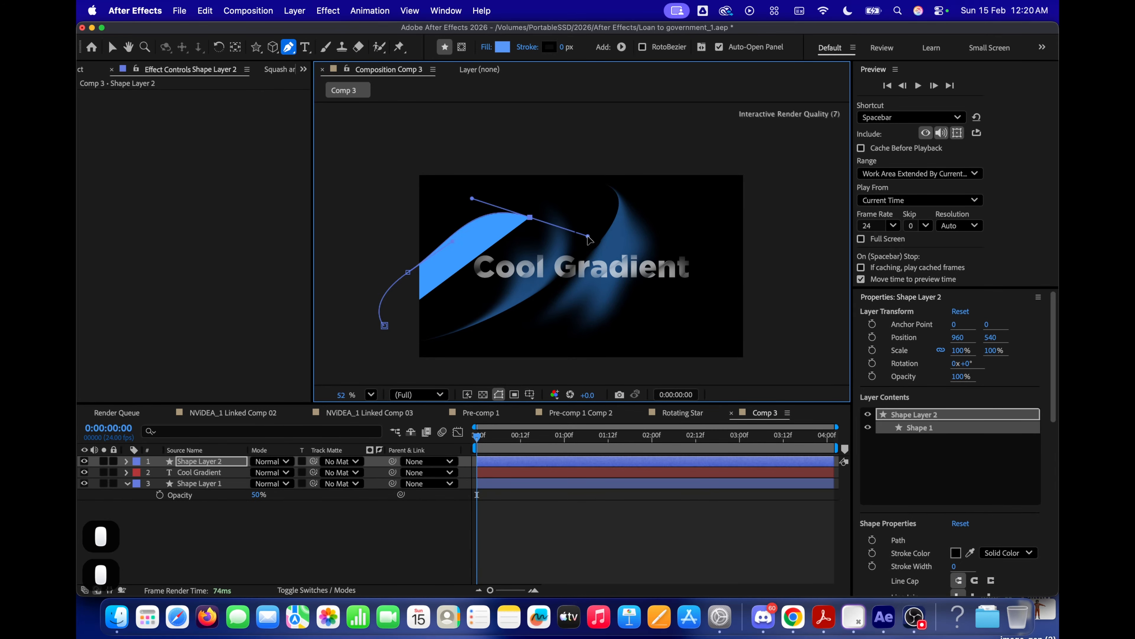
{"action": "left_click_drag", "start_coordinate": [536, 320], "coordinate": [419, 363]}
{"action": "left_click_drag", "start_coordinate": [541, 152], "coordinate": [700, 150]}
Remove the fill of the new loop shape and set its stroke width to 124 px.
{"action": "left_click", "coordinate": [496, 43]}
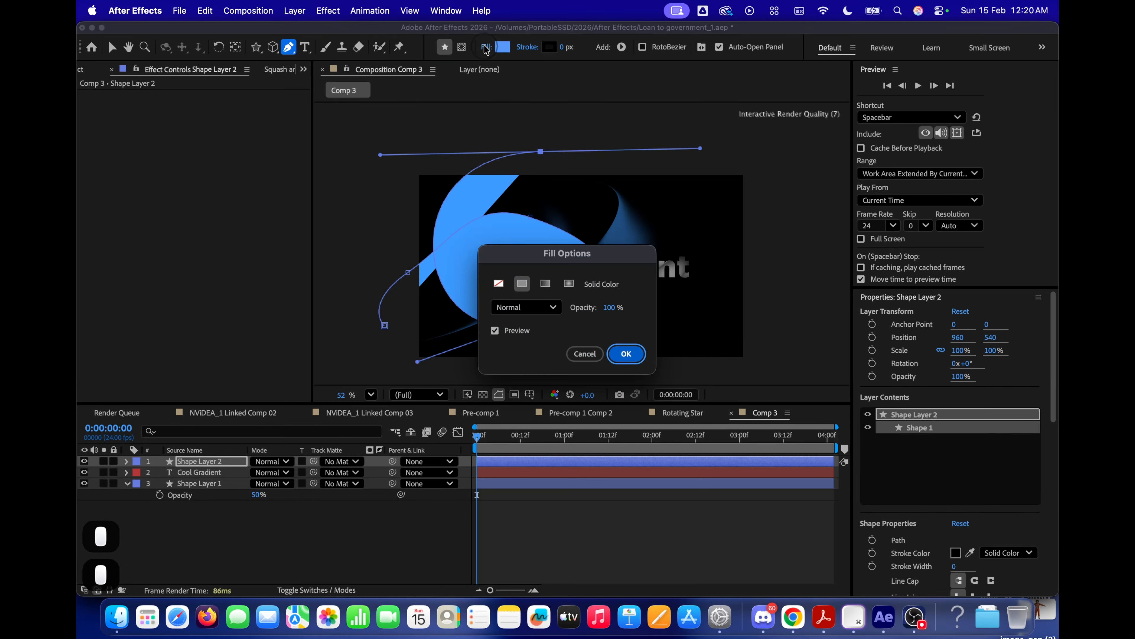
{"action": "left_click", "coordinate": [500, 283]}
{"action": "left_click", "coordinate": [626, 354]}
{"action": "scroll", "coordinate": [488, 159], "scroll_direction": "up", "scroll_amount": 1}
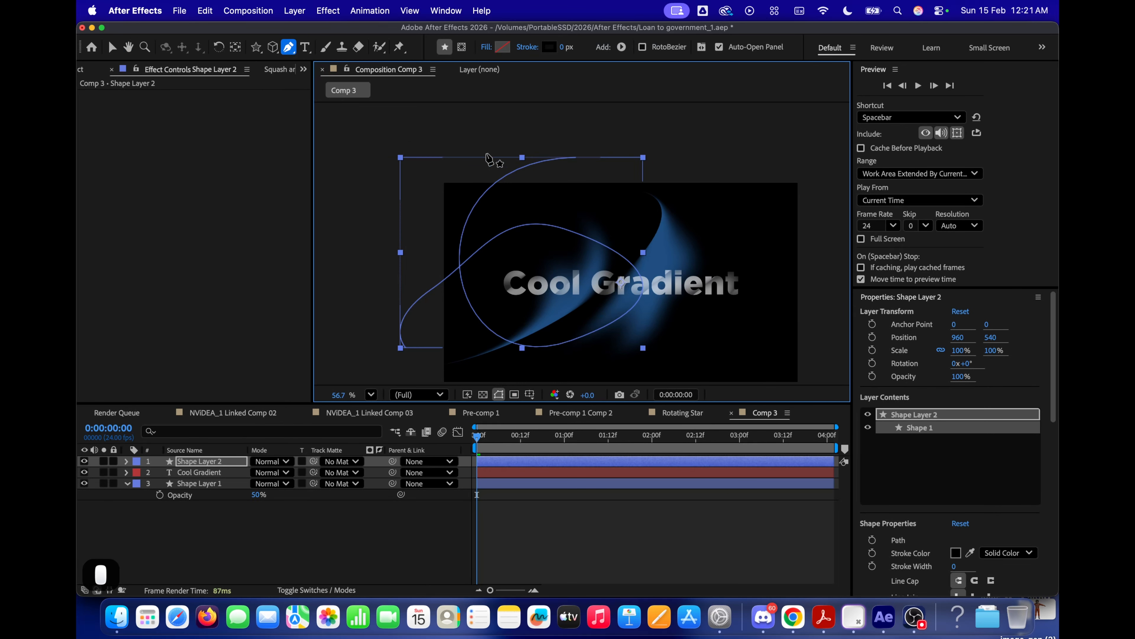
{"action": "mouse_move", "coordinate": [566, 47]}
{"action": "left_mouse_down"}
{"action": "mouse_move", "coordinate": [682, 38]}
{"action": "mouse_move", "coordinate": [667, 38]}
{"action": "left_mouse_up"}
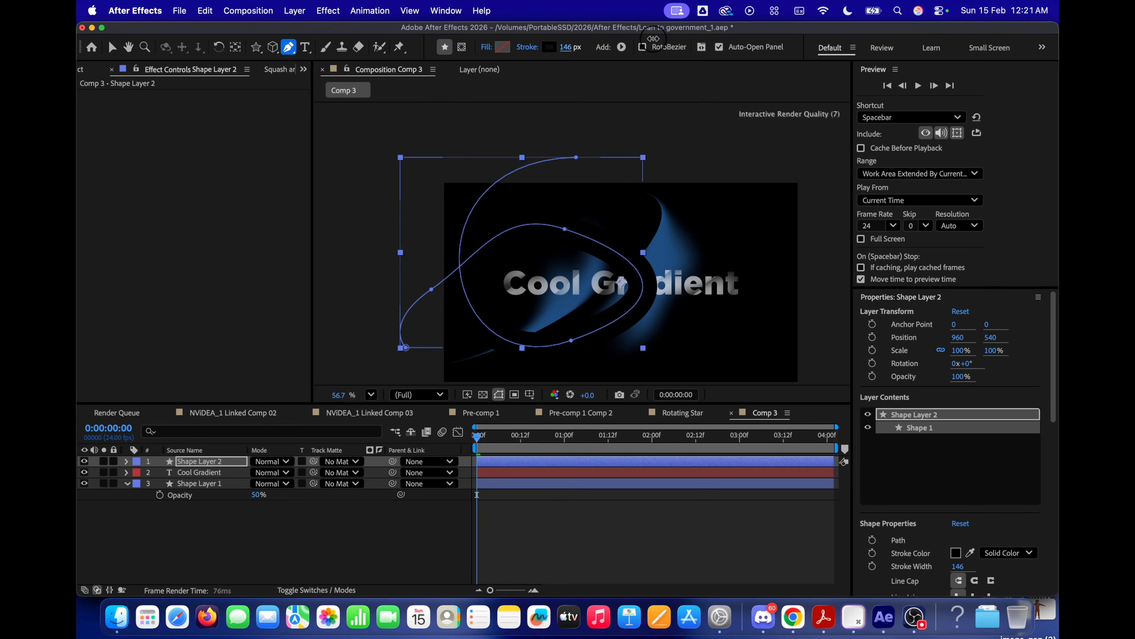
Smooth the loop path by shifting its upper inner anchor point to the right and moving its starting point farther down and left.
{"action": "scroll", "coordinate": [610, 193], "scroll_direction": "up", "scroll_amount": 5}
{"action": "left_click_drag", "start_coordinate": [550, 324], "coordinate": [566, 226]}
{"action": "key", "text": "g"}
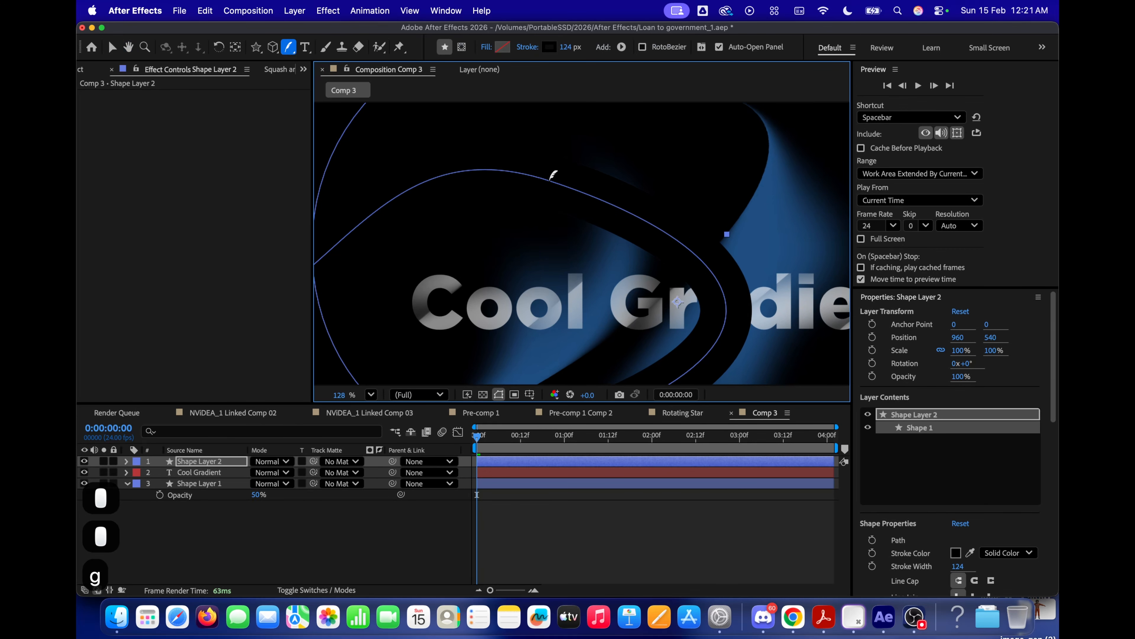
{"action": "key", "text": "v"}
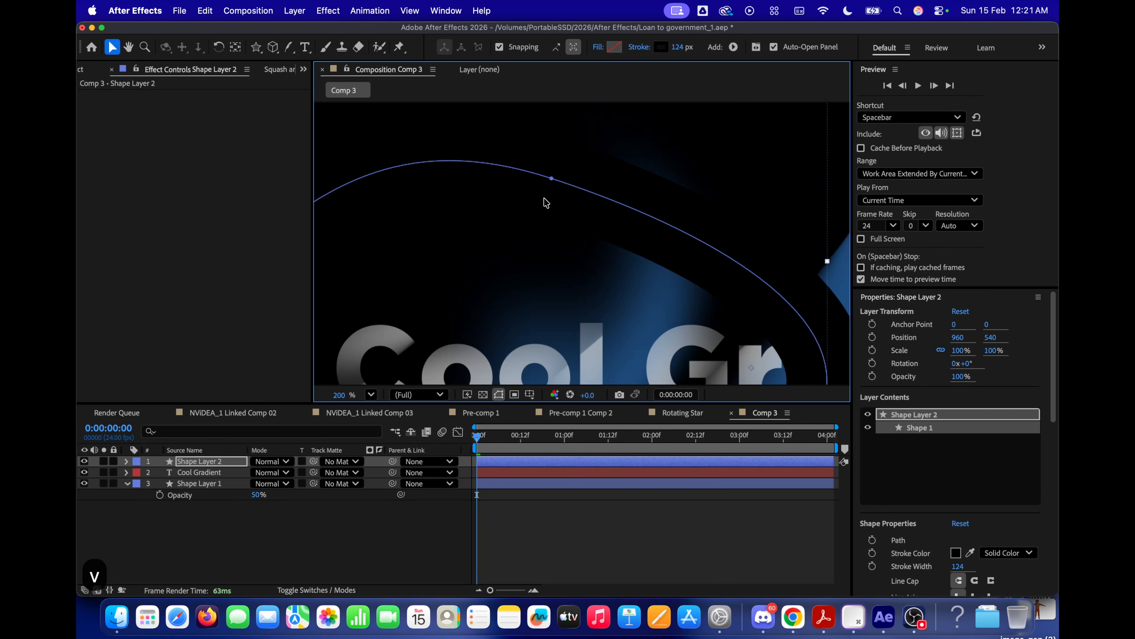
{"action": "scroll", "coordinate": [549, 190], "scroll_direction": "up", "scroll_amount": 2}
{"action": "left_click", "coordinate": [550, 183]}
{"action": "scroll", "coordinate": [581, 234], "scroll_direction": "down", "scroll_amount": 3}
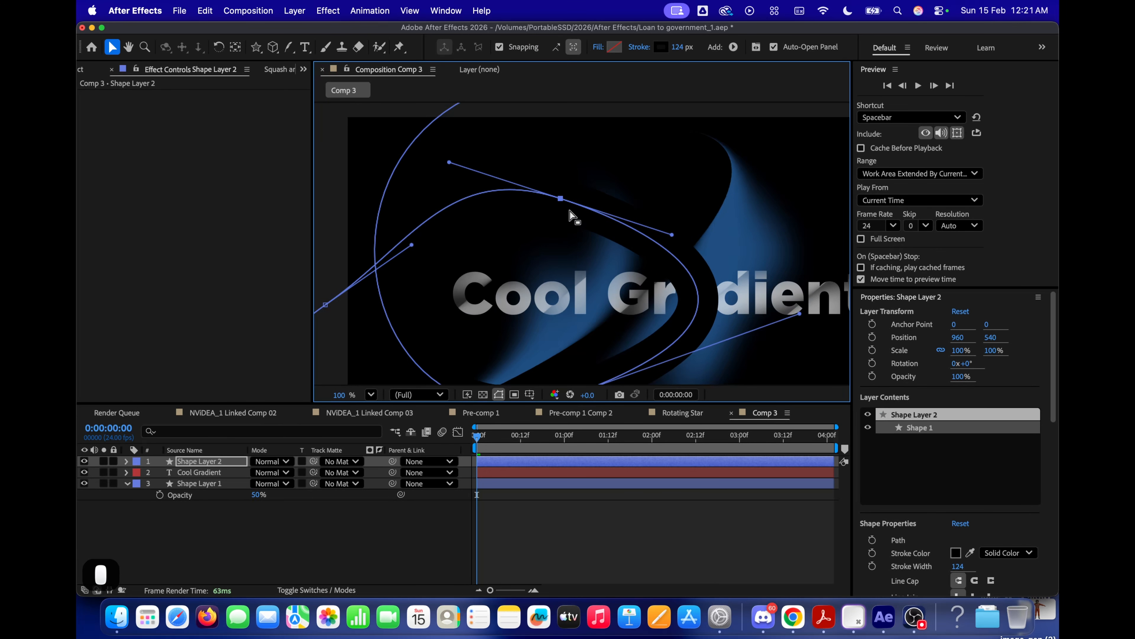
{"action": "left_click_drag", "start_coordinate": [561, 199], "coordinate": [597, 195]}
{"action": "mouse_move", "coordinate": [396, 279]}
{"action": "left_mouse_down"}
{"action": "mouse_move", "coordinate": [480, 256]}
{"action": "mouse_move", "coordinate": [381, 278]}
{"action": "left_mouse_up"}
{"action": "left_click_drag", "start_coordinate": [458, 304], "coordinate": [525, 257]}
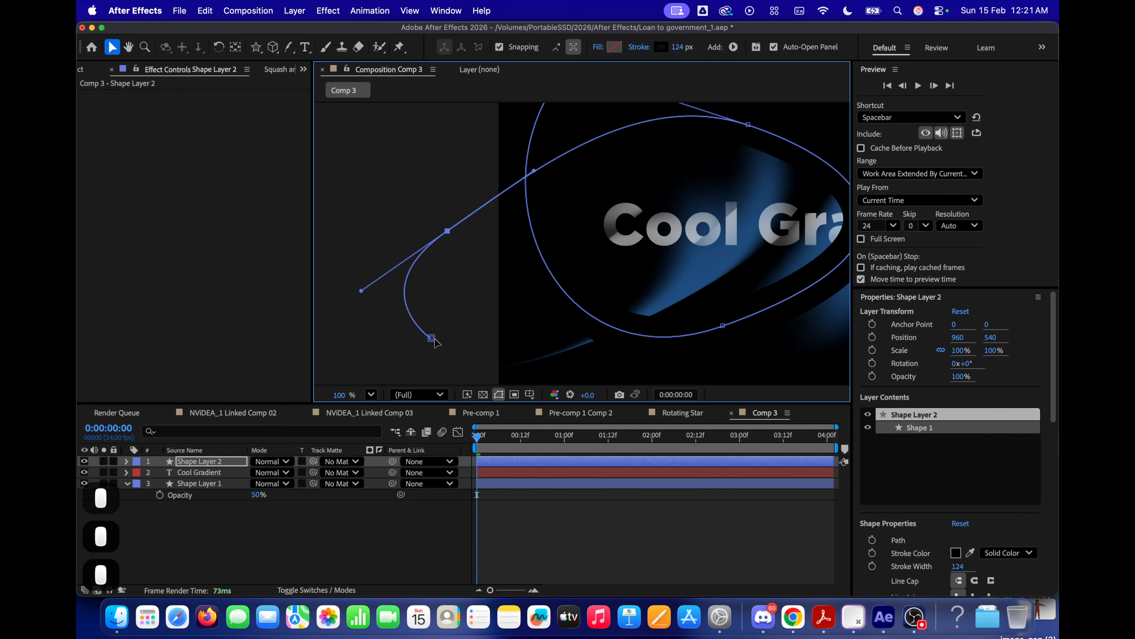
{"action": "left_click_drag", "start_coordinate": [430, 338], "coordinate": [388, 376]}
{"action": "scroll", "coordinate": [626, 279], "scroll_direction": "down", "scroll_amount": 1}
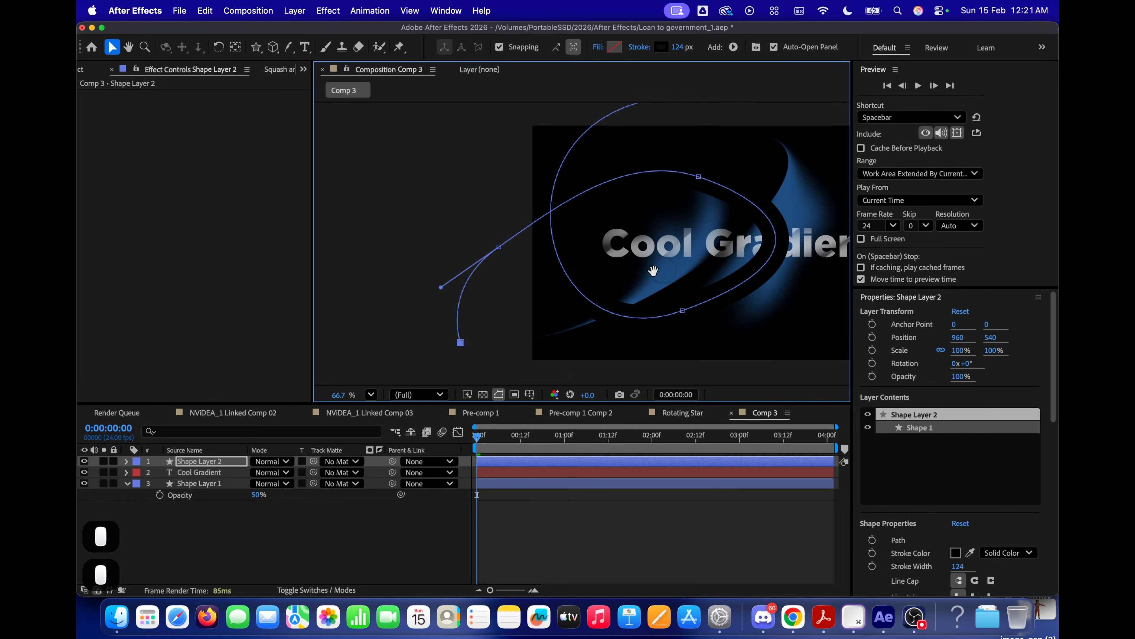
Copy all effects from the Cool Gradient layer and paste them onto Shape Layer 2.
{"action": "left_click", "coordinate": [193, 476]}
{"action": "left_click", "coordinate": [197, 472]}
{"action": "scroll", "coordinate": [280, 307], "scroll_direction": "down", "scroll_amount": 10}
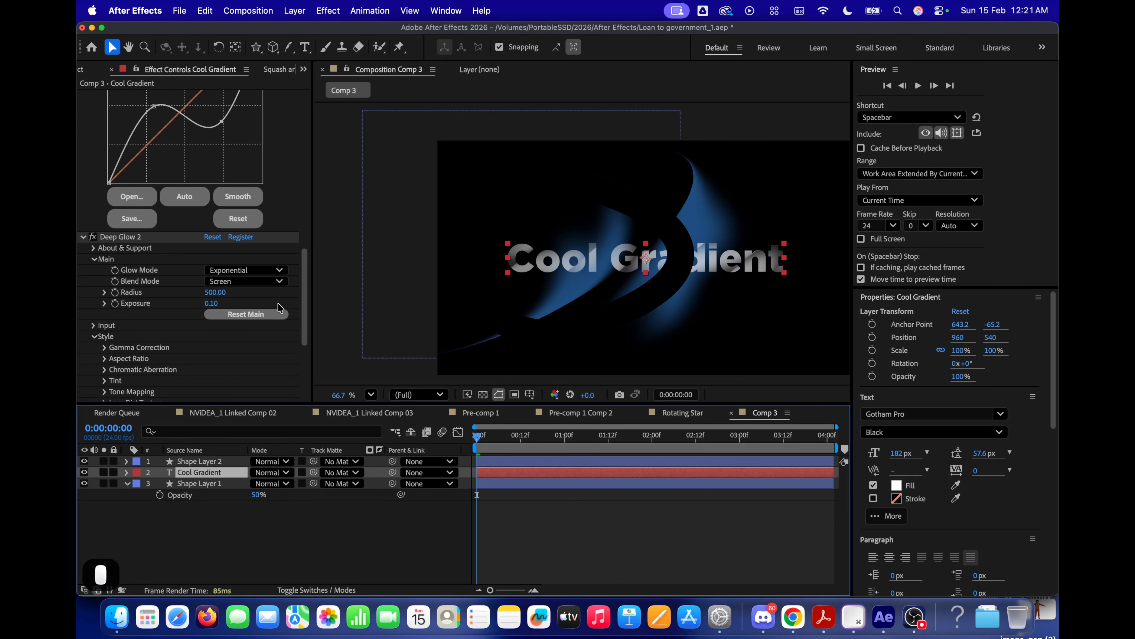
{"action": "key", "text": "super+a"}
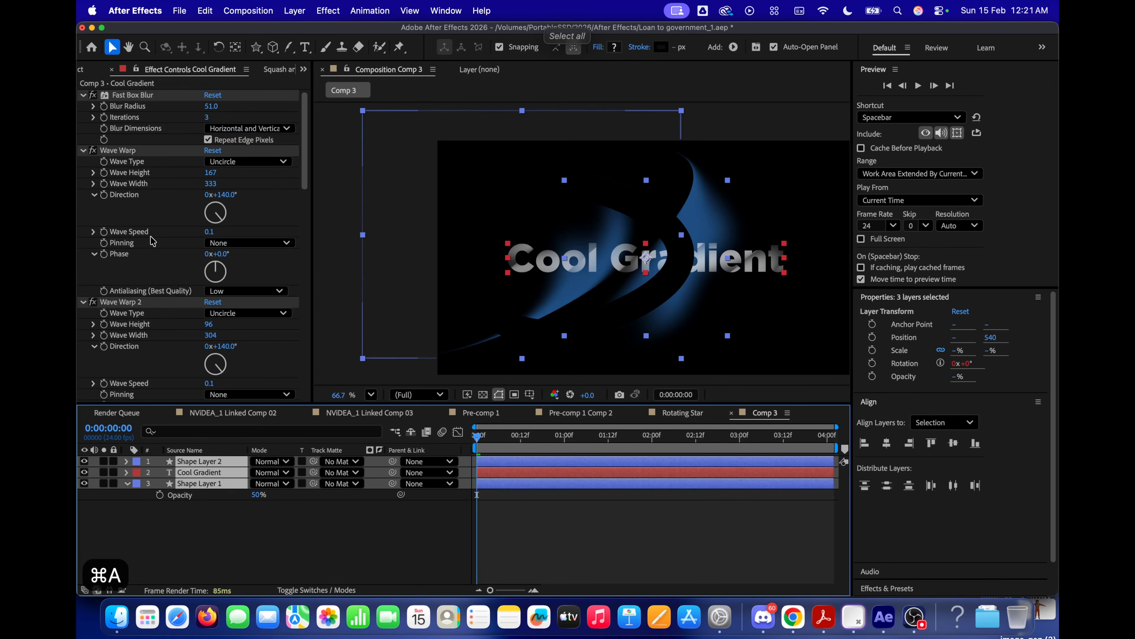
{"action": "left_click", "coordinate": [195, 523]}
{"action": "left_click", "coordinate": [202, 473]}
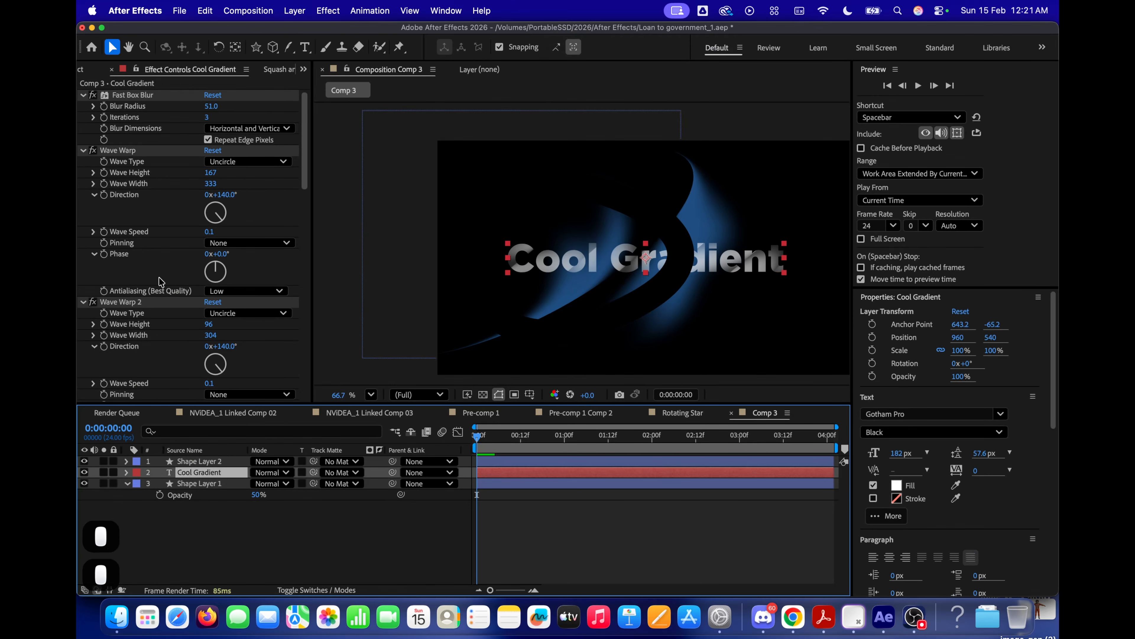
{"action": "left_click", "coordinate": [143, 239]}
{"action": "key", "text": "super+a"}
{"action": "key", "text": "super+c"}
{"action": "left_click", "coordinate": [197, 461]}
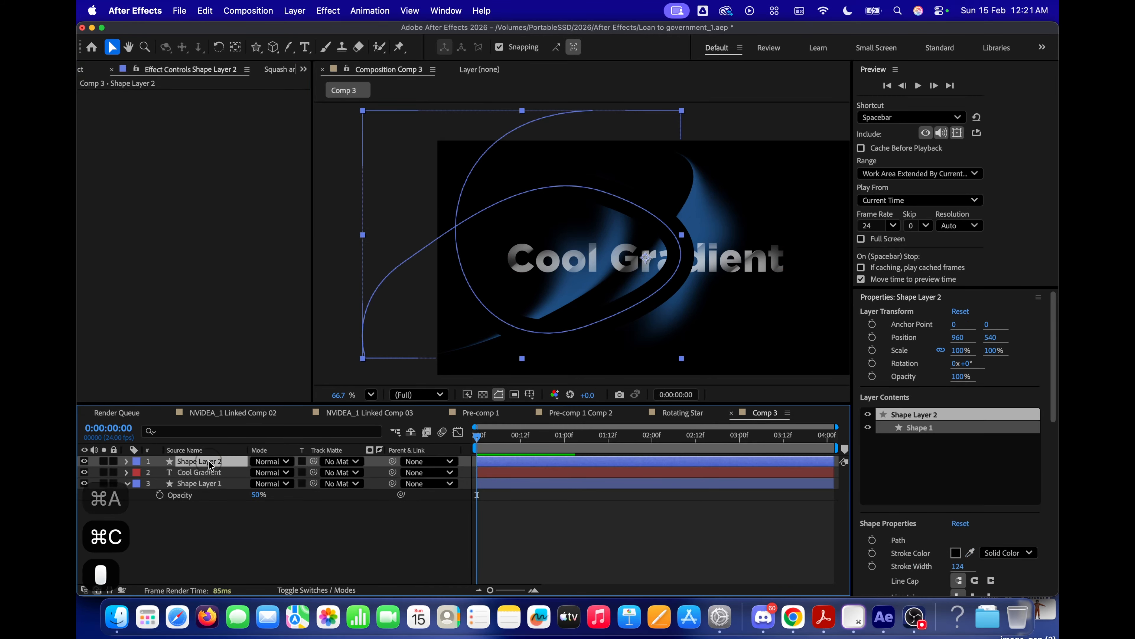
{"action": "left_click", "coordinate": [189, 283]}
{"action": "key", "text": "super+v"}
{"action": "key", "text": "super+v"}
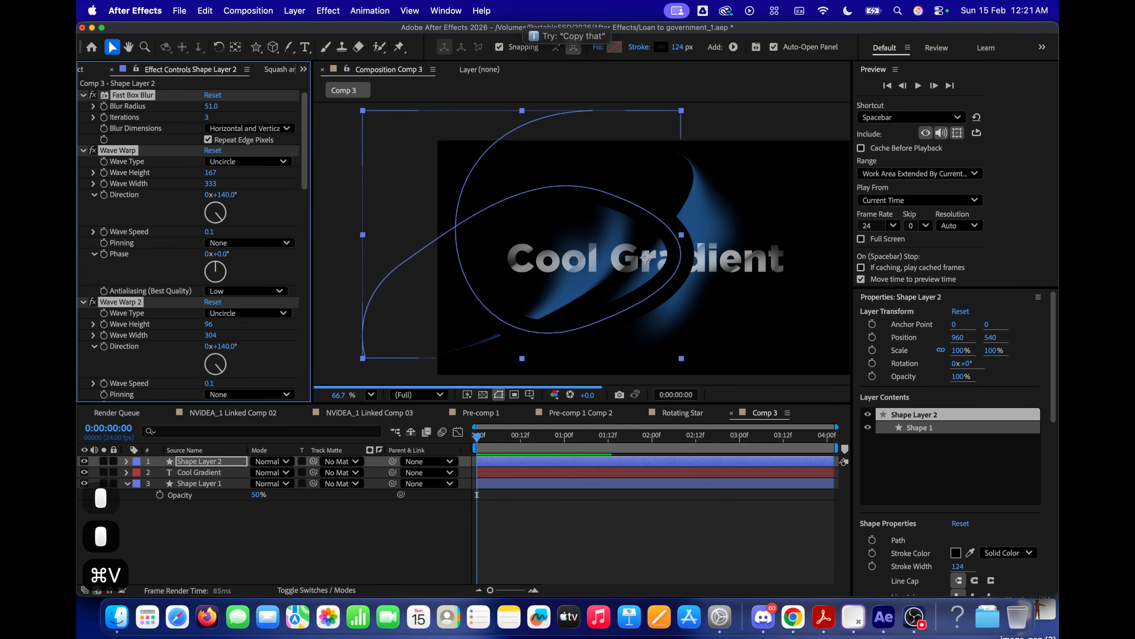
Change Shape Layer 2's Set Matte source from the text layer to Shape Layer 2 itself.
{"action": "scroll", "coordinate": [538, 309], "scroll_direction": "up", "scroll_amount": 5}
{"action": "scroll", "coordinate": [277, 358], "scroll_direction": "down", "scroll_amount": 15}
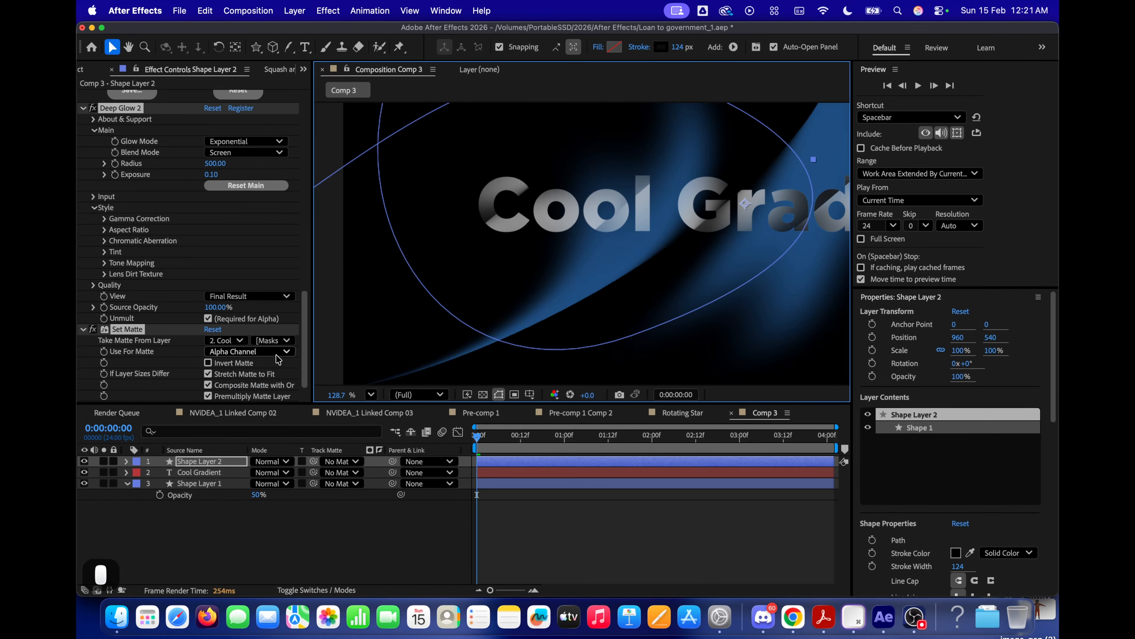
{"action": "left_click", "coordinate": [181, 368]}
{"action": "left_click", "coordinate": [233, 342]}
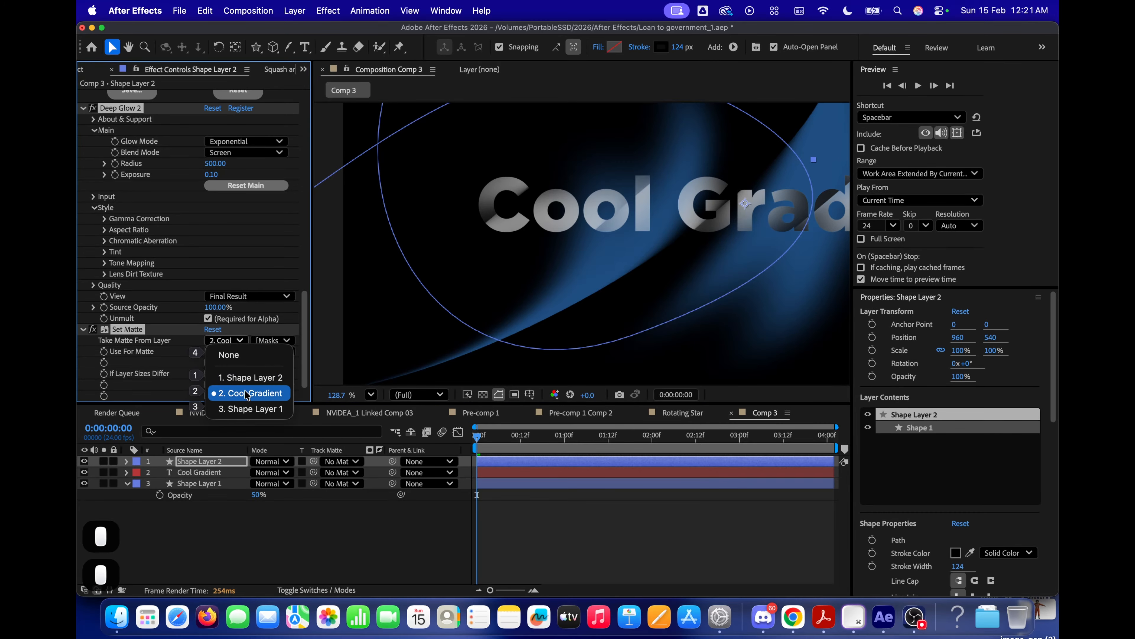
{"action": "left_click", "coordinate": [277, 378]}
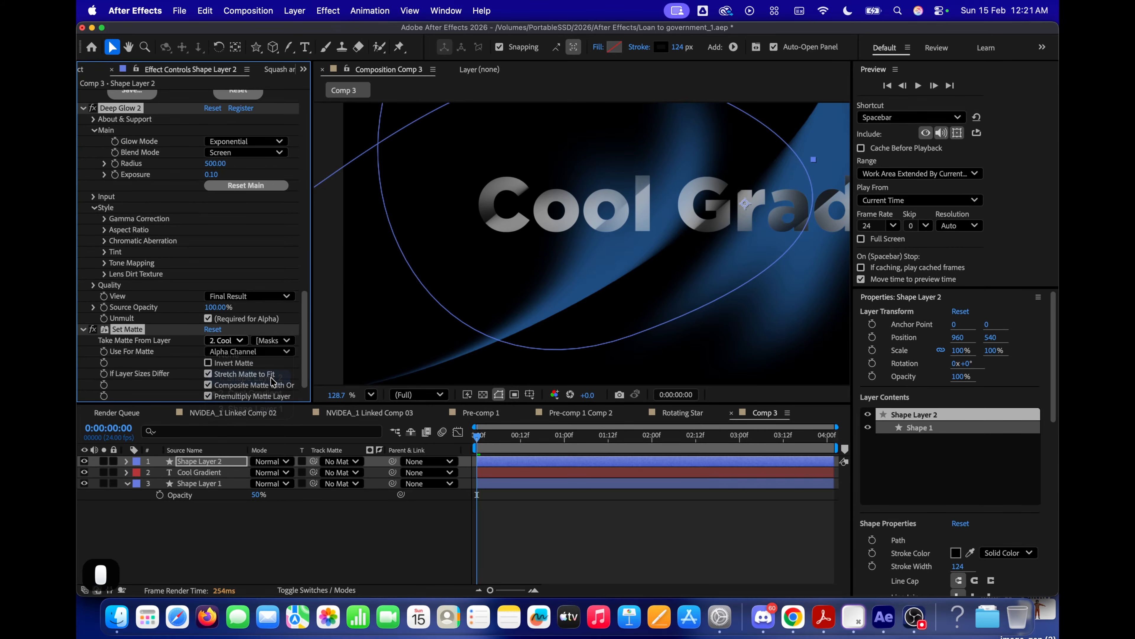
{"action": "scroll", "coordinate": [606, 288], "scroll_direction": "down", "scroll_amount": 5}
{"action": "scroll", "coordinate": [606, 288], "scroll_direction": "up", "scroll_amount": 5}
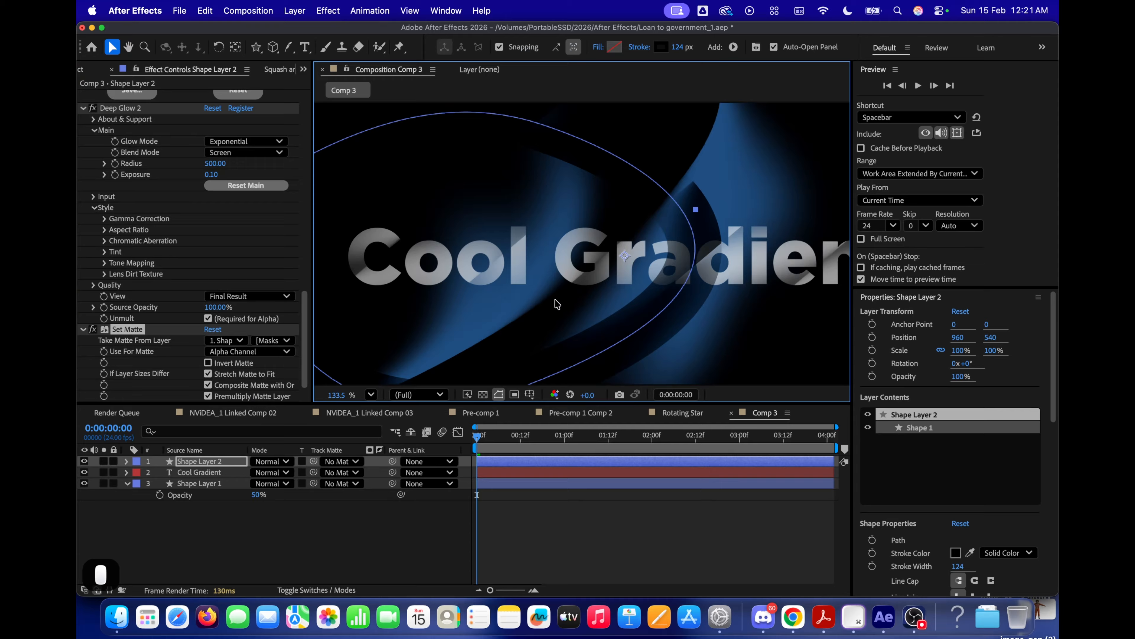
Apply a Tint effect to Shape Layer 2 after Set Matte and swap its black and white mapping colors.
{"action": "key", "text": "ctrl+space"}
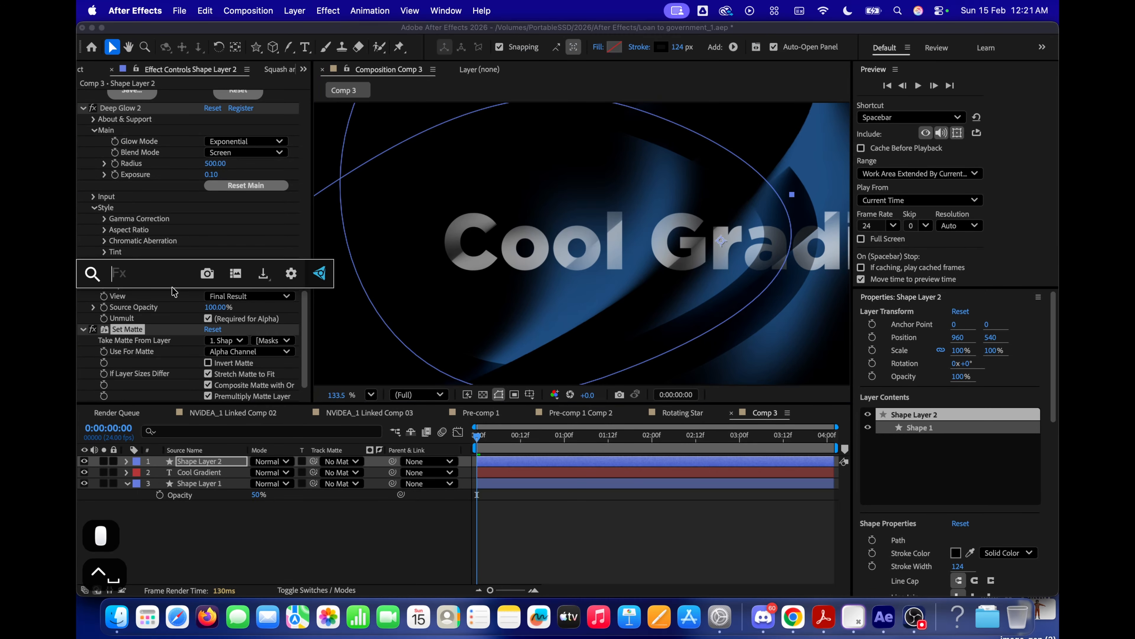
{"action": "type", "text": "tin"}
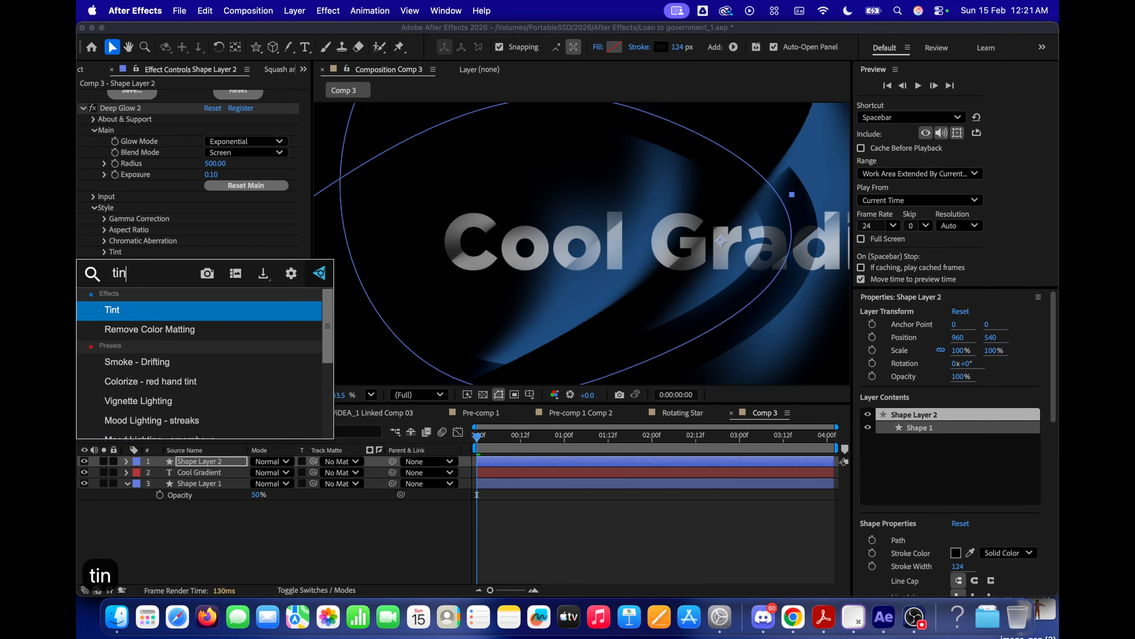
{"action": "key", "text": "Return"}
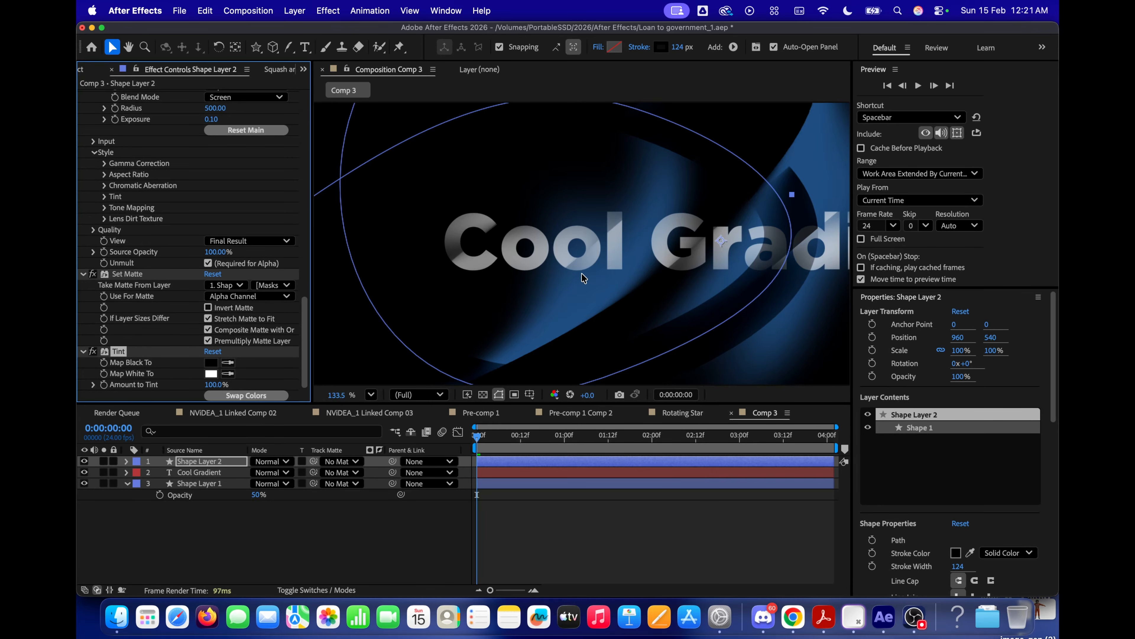
{"action": "left_click", "coordinate": [241, 395]}
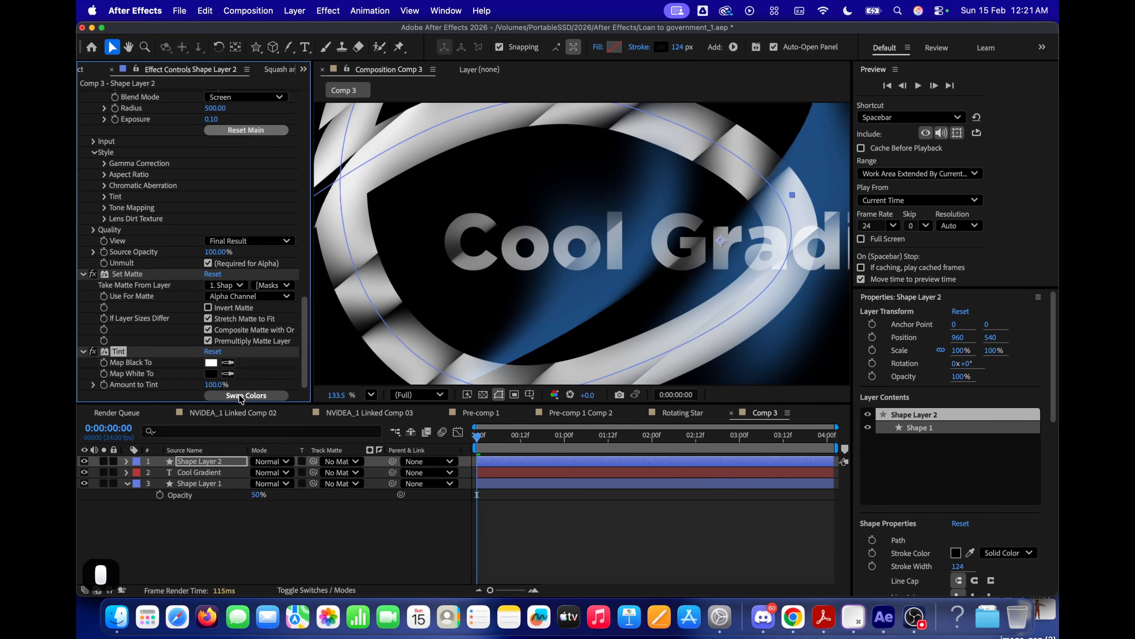
Set the Tint effect's Map Black To color on Shape Layer 2 to light blue 59C6FF.
{"action": "scroll", "coordinate": [526, 292], "scroll_direction": "down", "scroll_amount": 5}
{"action": "scroll", "coordinate": [525, 292], "scroll_direction": "up", "scroll_amount": 3}
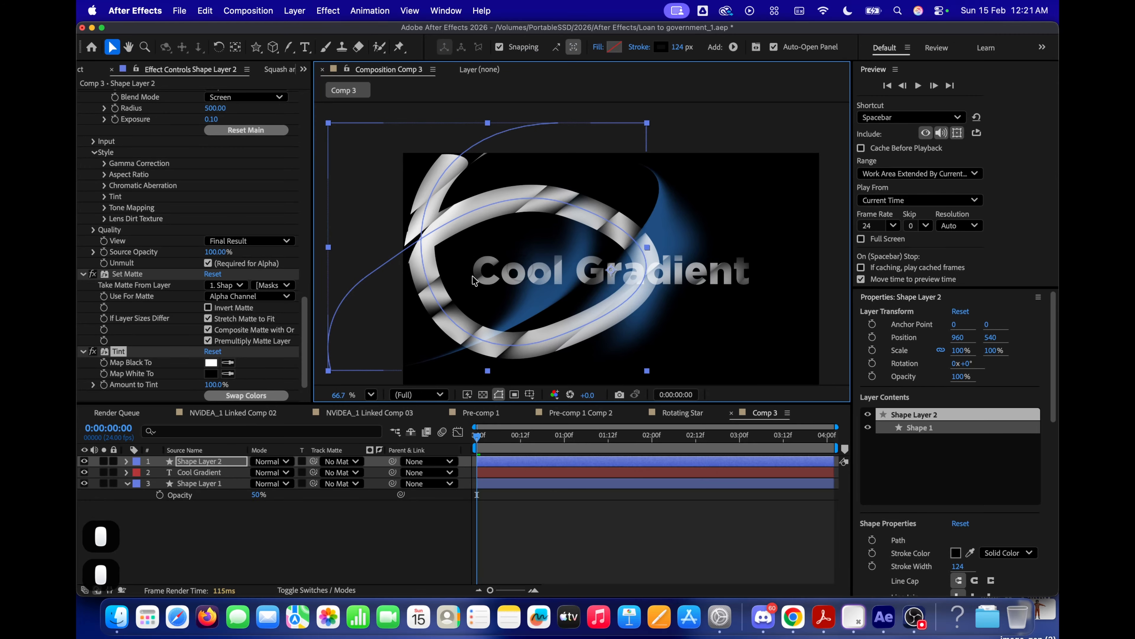
{"action": "left_click_drag", "start_coordinate": [512, 282], "coordinate": [469, 264]}
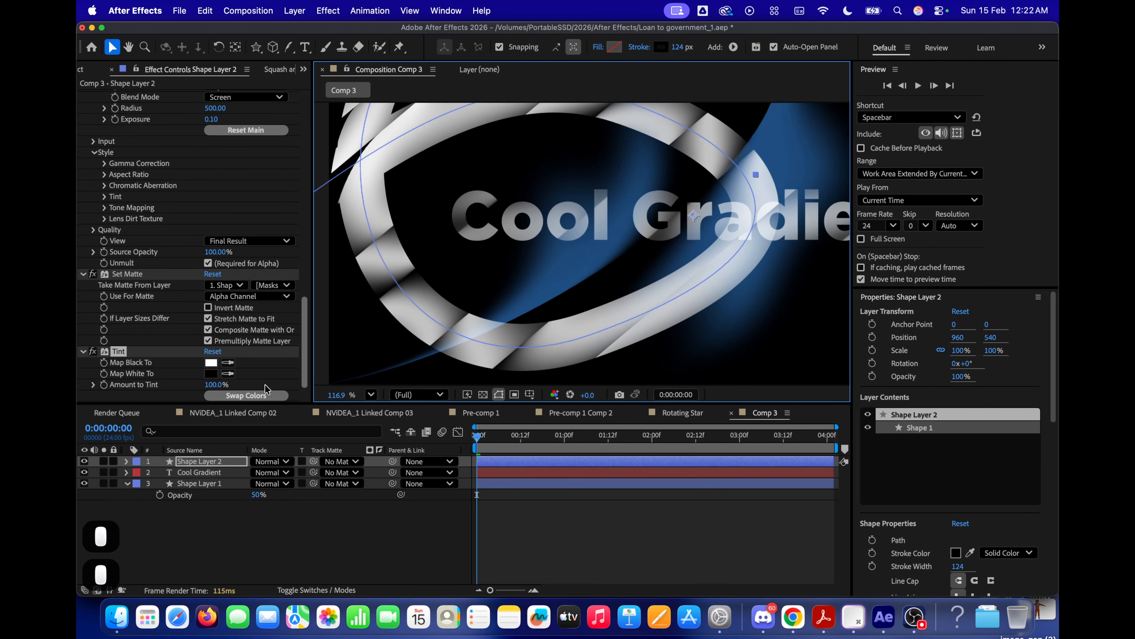
{"action": "left_click", "coordinate": [210, 364]}
{"action": "left_click_drag", "start_coordinate": [389, 381], "coordinate": [523, 325]}
{"action": "left_click_drag", "start_coordinate": [489, 372], "coordinate": [578, 322]}
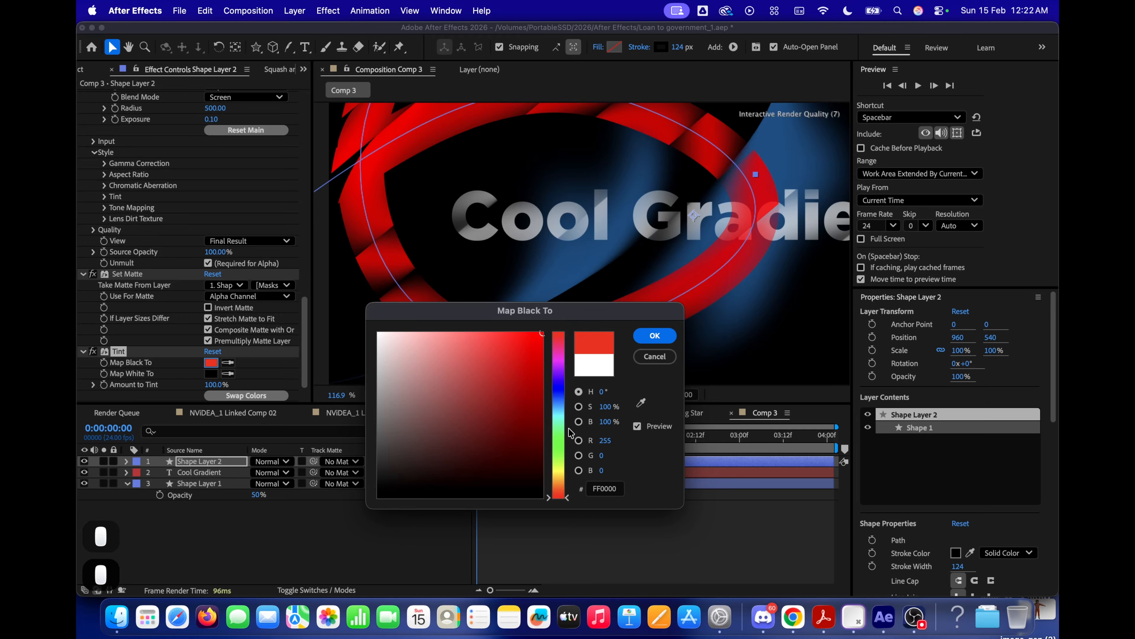
{"action": "left_click_drag", "start_coordinate": [570, 432], "coordinate": [566, 401]}
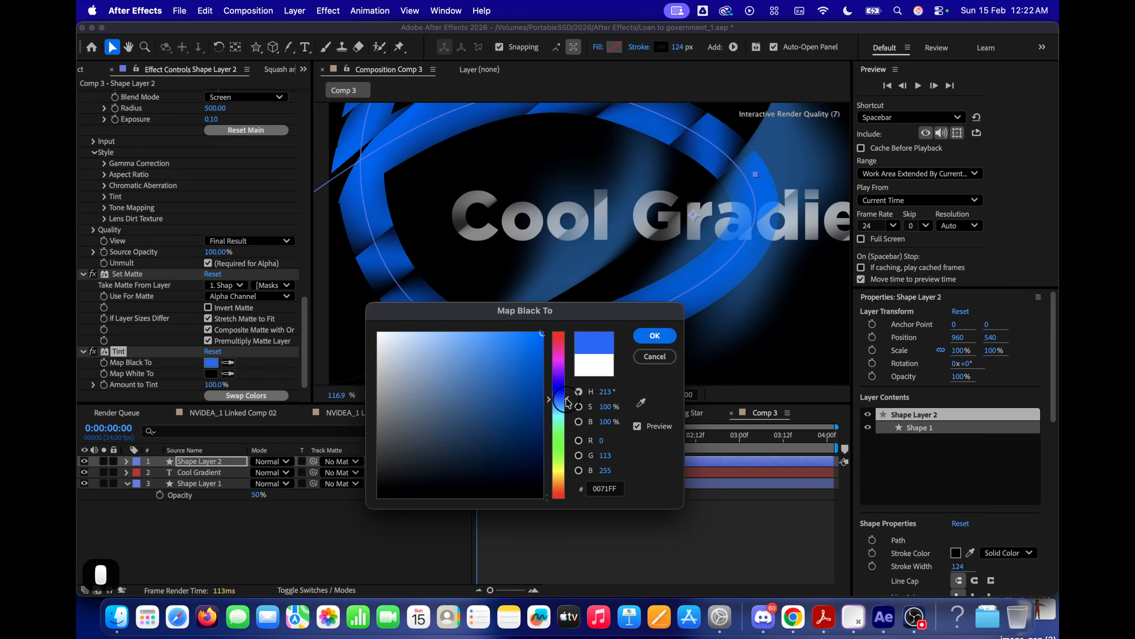
{"action": "mouse_move", "coordinate": [532, 340]}
{"action": "left_mouse_down"}
{"action": "mouse_move", "coordinate": [425, 329]}
{"action": "mouse_move", "coordinate": [485, 316]}
{"action": "left_mouse_up"}
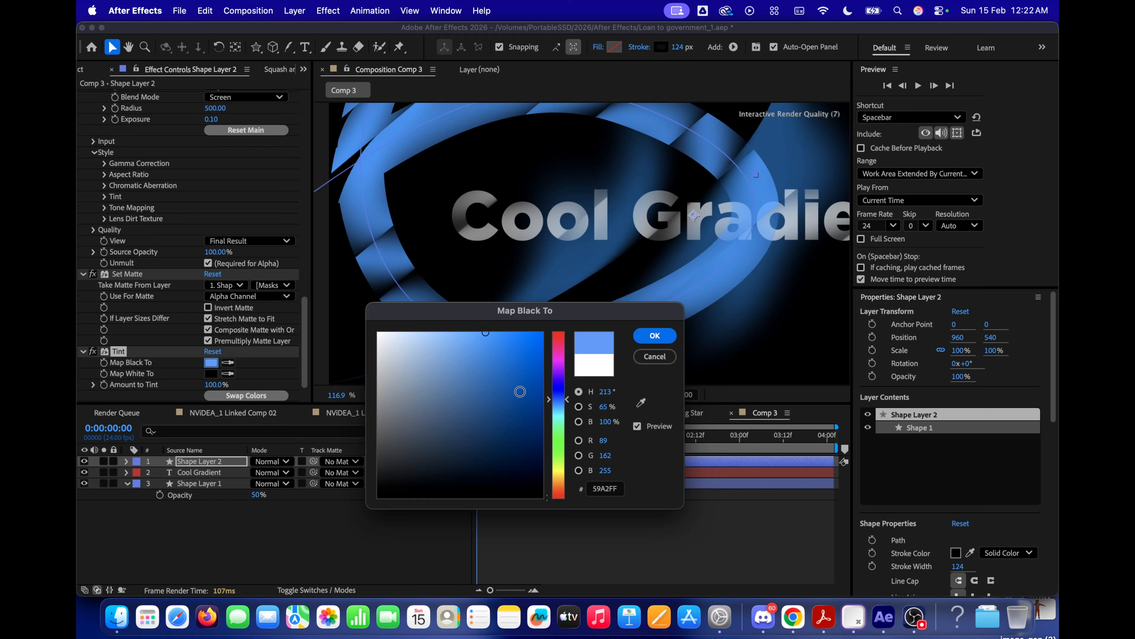
{"action": "left_click", "coordinate": [558, 406]}
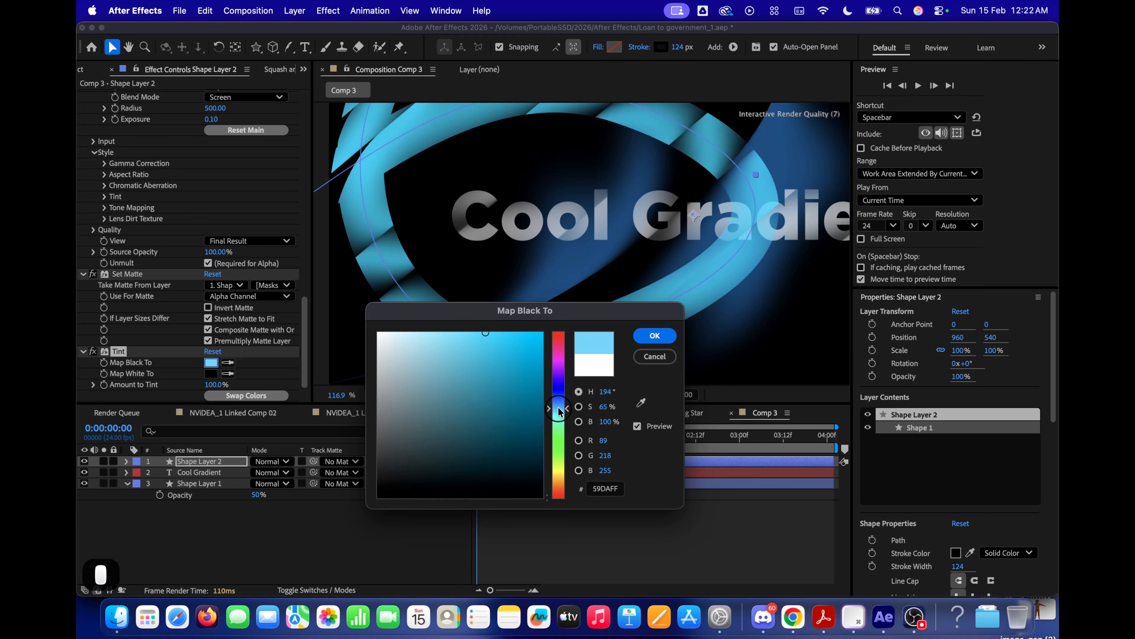
{"action": "left_click", "coordinate": [663, 338]}
Reduce Shape Layer 2's stroke width to 33 px.
{"action": "scroll", "coordinate": [615, 294], "scroll_direction": "down", "scroll_amount": 5}
{"action": "left_click_drag", "start_coordinate": [614, 294], "coordinate": [604, 306]}
{"action": "scroll", "coordinate": [604, 306], "scroll_direction": "up", "scroll_amount": 4}
{"action": "left_click_drag", "start_coordinate": [612, 111], "coordinate": [642, 142]}
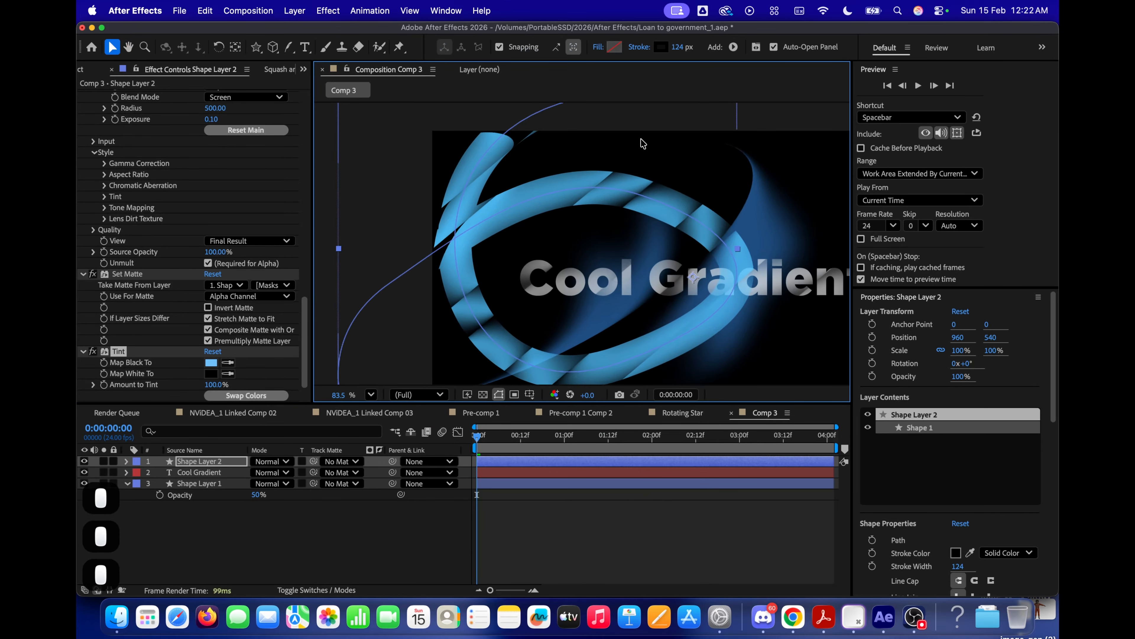
{"action": "left_click_drag", "start_coordinate": [683, 46], "coordinate": [658, 44]}
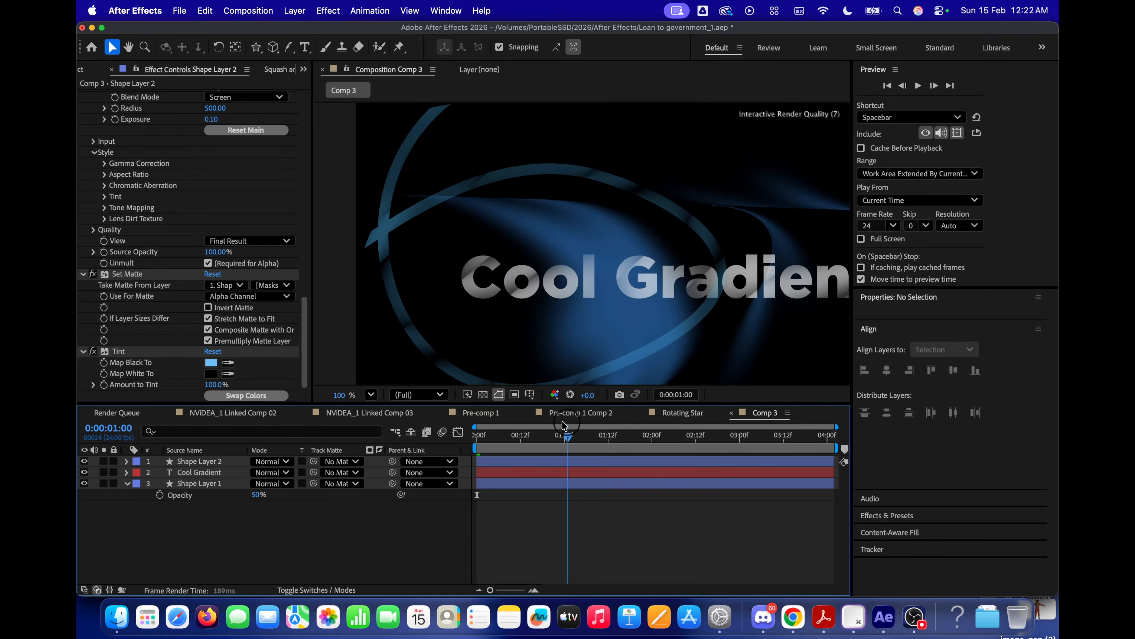
Scrub to frame 0:00:00:16 and examine how the thinner blue loop stroke looks around the title text.
{"action": "mouse_move", "coordinate": [567, 427]}
{"action": "left_mouse_down"}
{"action": "mouse_move", "coordinate": [476, 426]}
{"action": "mouse_move", "coordinate": [534, 419]}
{"action": "left_mouse_up"}
{"action": "scroll", "coordinate": [465, 287], "scroll_direction": "up", "scroll_amount": 1}
{"action": "mouse_move", "coordinate": [456, 285]}
{"action": "left_mouse_down"}
{"action": "mouse_move", "coordinate": [730, 287]}
{"action": "mouse_move", "coordinate": [650, 274]}
{"action": "mouse_move", "coordinate": [577, 304]}
{"action": "mouse_move", "coordinate": [464, 300]}
{"action": "left_mouse_up"}
{"action": "scroll", "coordinate": [650, 273], "scroll_direction": "down", "scroll_amount": 1}
{"action": "scroll", "coordinate": [577, 302], "scroll_direction": "up", "scroll_amount": 1}
{"action": "scroll", "coordinate": [532, 306], "scroll_direction": "down", "scroll_amount": 1}
{"action": "scroll", "coordinate": [698, 308], "scroll_direction": "down", "scroll_amount": 1}
{"action": "left_click_drag", "start_coordinate": [706, 309], "coordinate": [585, 303]}
{"action": "scroll", "coordinate": [598, 288], "scroll_direction": "up", "scroll_amount": 2}
{"action": "scroll", "coordinate": [585, 303], "scroll_direction": "down", "scroll_amount": 3}
{"action": "key", "text": "v"}
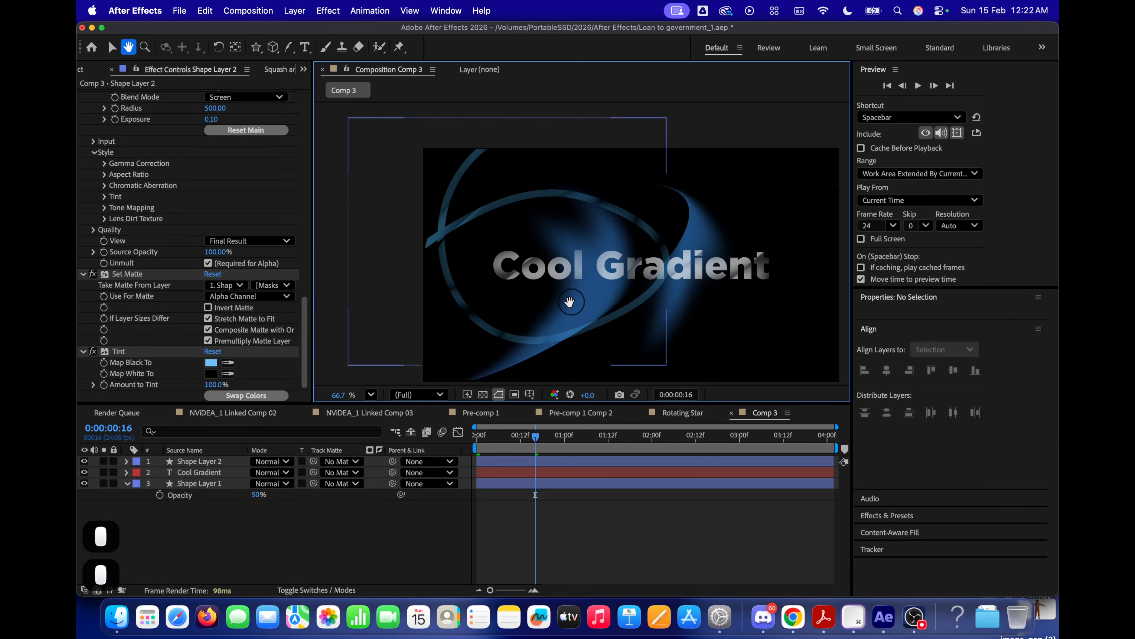
{"action": "scroll", "coordinate": [571, 299], "scroll_direction": "down", "scroll_amount": 1}
Reshape Shape Layer 2's path with the Pen tool by moving its upper end point and the loop's lower anchor point to the right.
{"action": "left_click", "coordinate": [213, 465]}
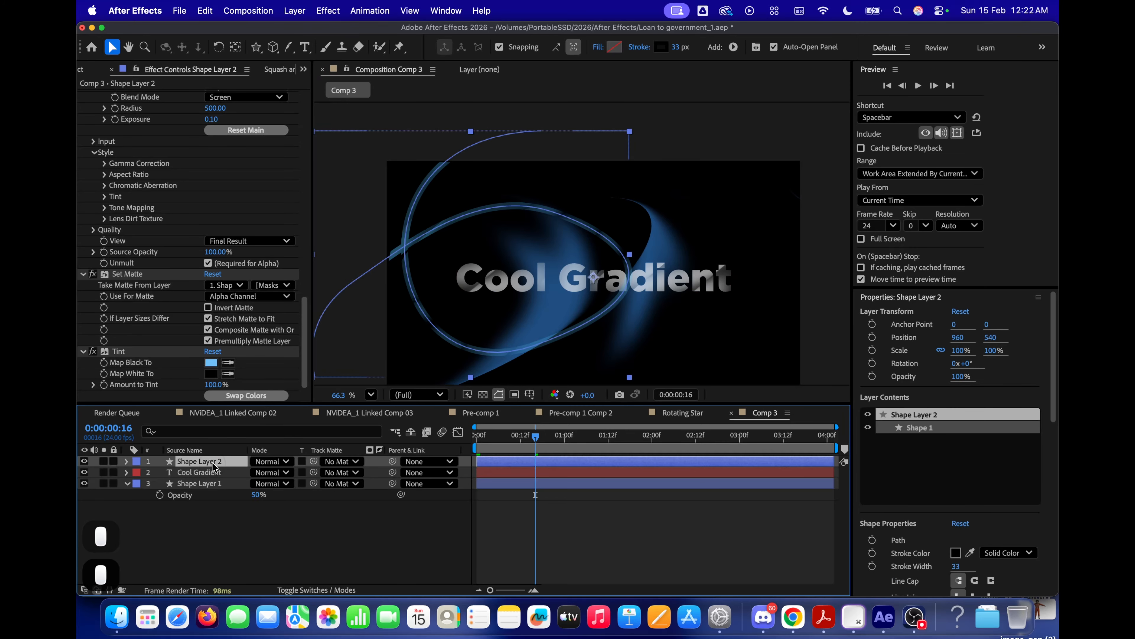
{"action": "key", "text": "g"}
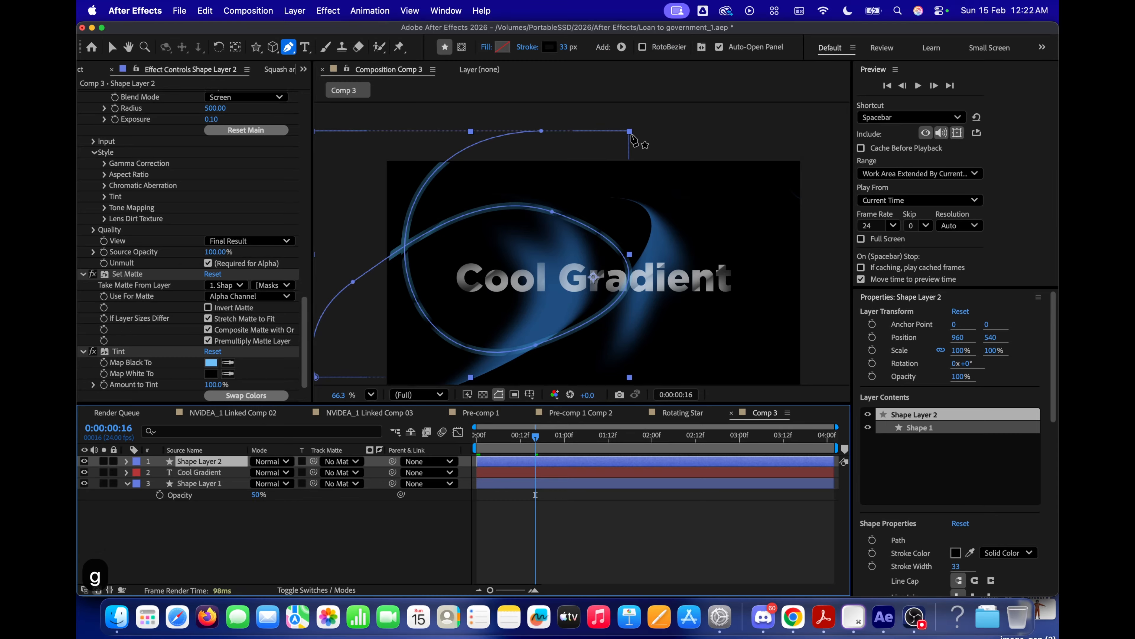
{"action": "left_click", "coordinate": [540, 131]}
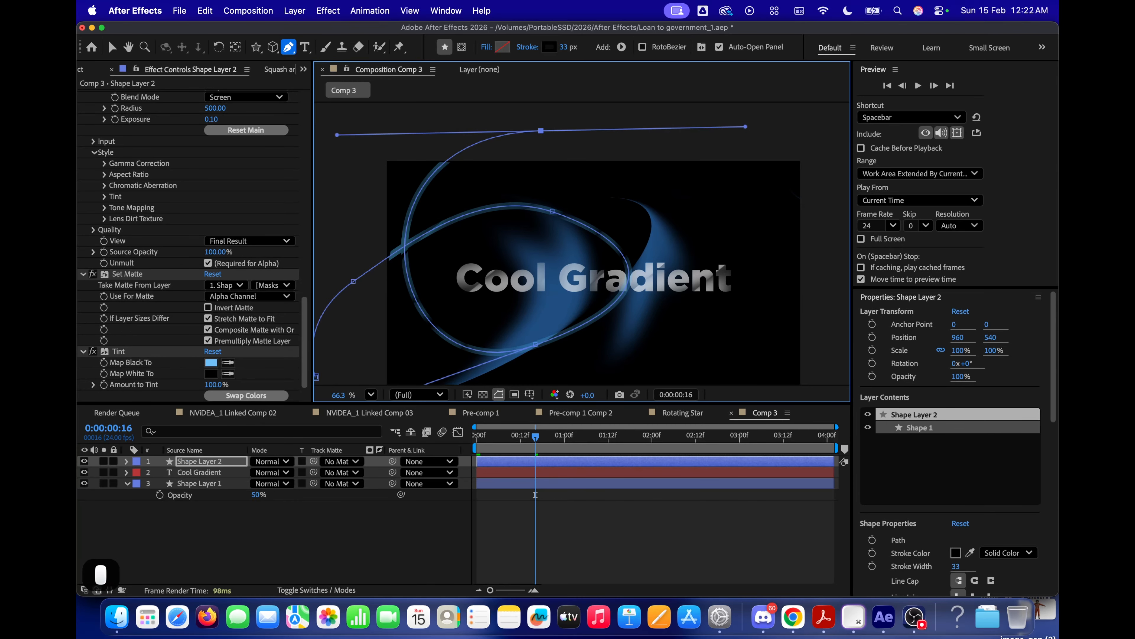
{"action": "left_click_drag", "start_coordinate": [540, 131], "coordinate": [777, 137]}
{"action": "left_click_drag", "start_coordinate": [662, 257], "coordinate": [611, 232]}
{"action": "left_click_drag", "start_coordinate": [487, 320], "coordinate": [583, 312]}
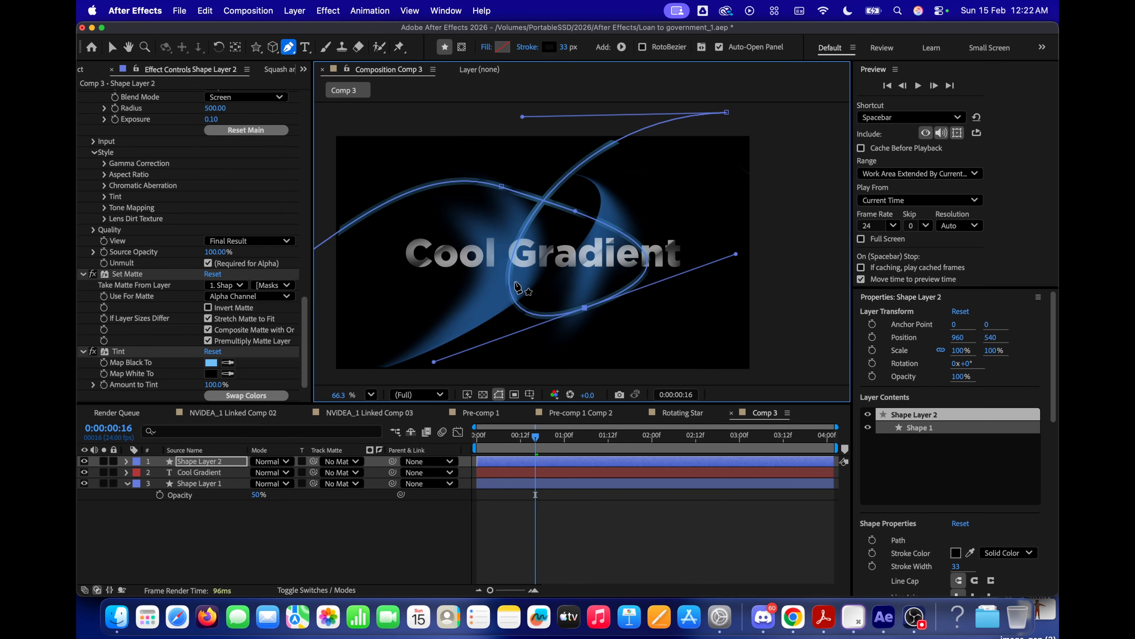
{"action": "scroll", "coordinate": [518, 287], "scroll_direction": "up", "scroll_amount": 2}
{"action": "left_click_drag", "start_coordinate": [520, 287], "coordinate": [517, 281]}
{"action": "scroll", "coordinate": [579, 307], "scroll_direction": "down", "scroll_amount": 1}
{"action": "left_click_drag", "start_coordinate": [595, 316], "coordinate": [566, 306]}
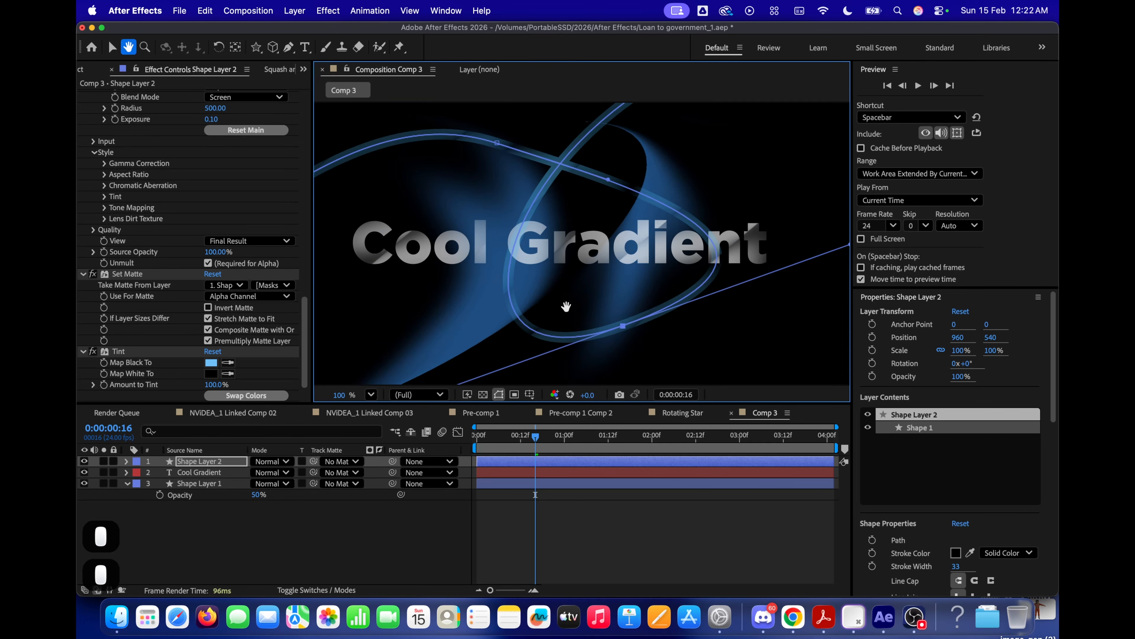
{"action": "scroll", "coordinate": [566, 306], "scroll_direction": "up", "scroll_amount": 2}
{"action": "key", "text": "v"}
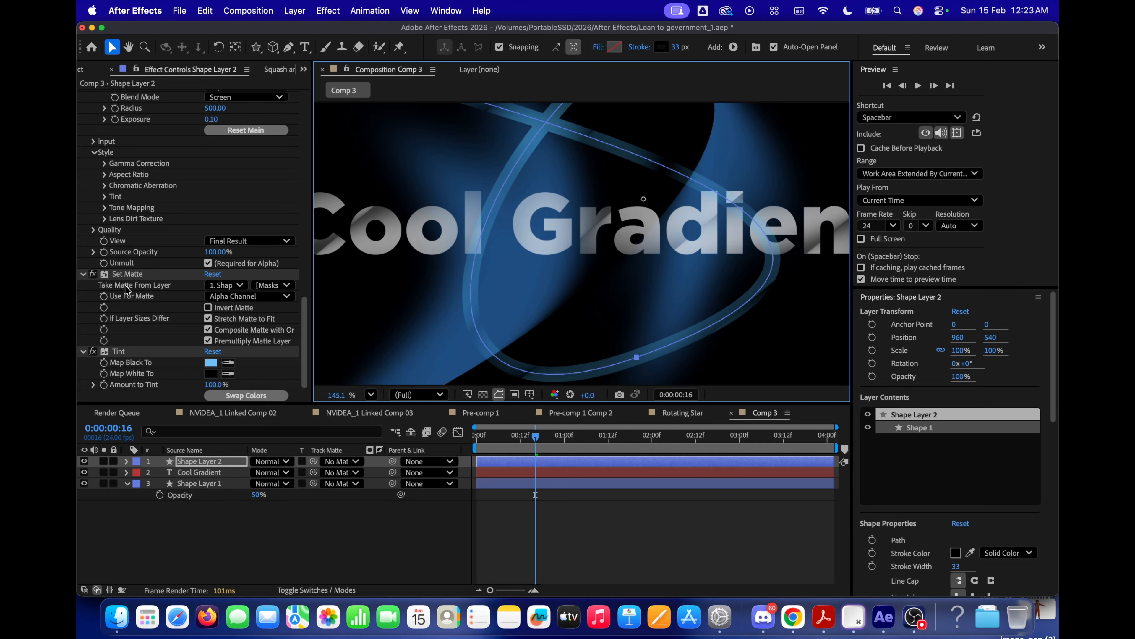
Apply a Solid Composite effect to Shape Layer 2 and place it directly before Set Matte.
{"action": "key", "text": "ctrl+space"}
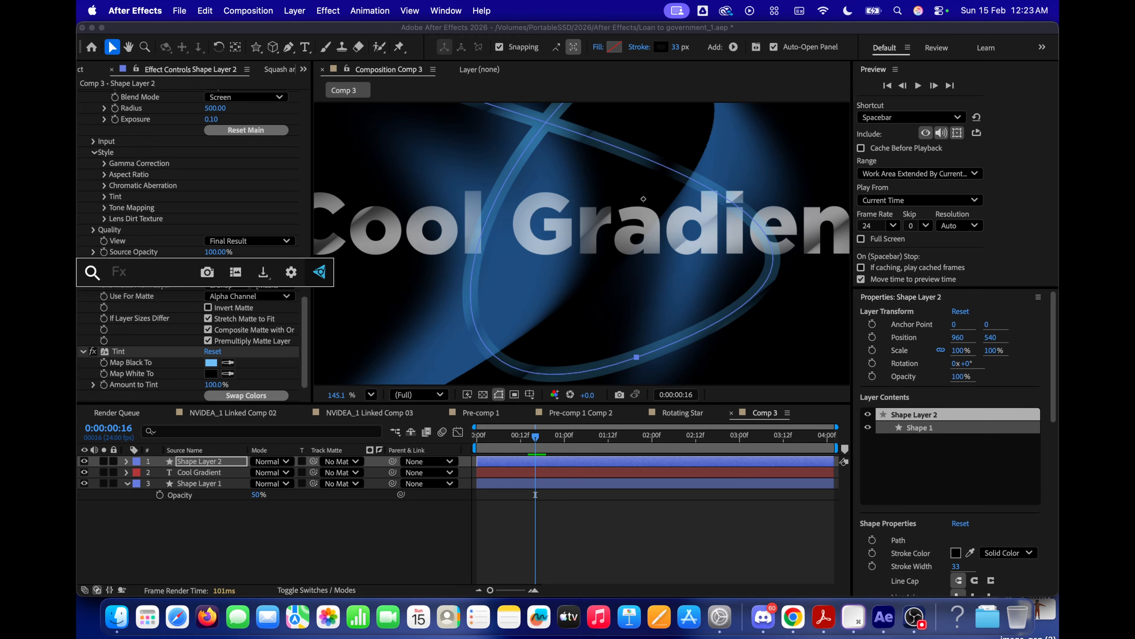
{"action": "type", "text": "solid"}
{"action": "key", "text": "Return"}
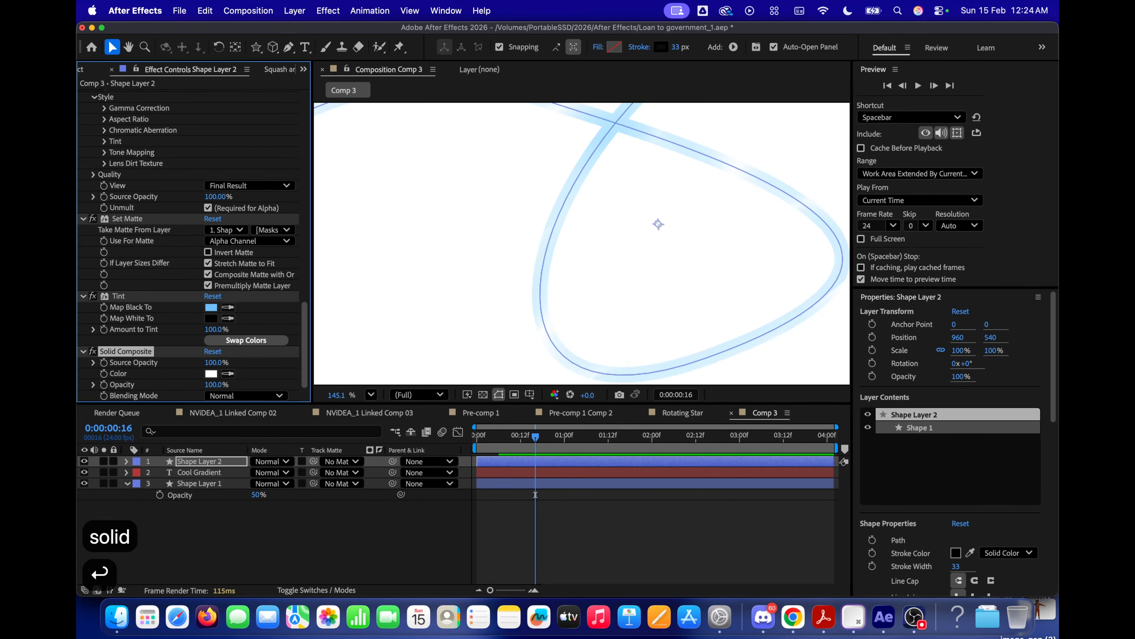
{"action": "left_click_drag", "start_coordinate": [141, 355], "coordinate": [177, 217]}
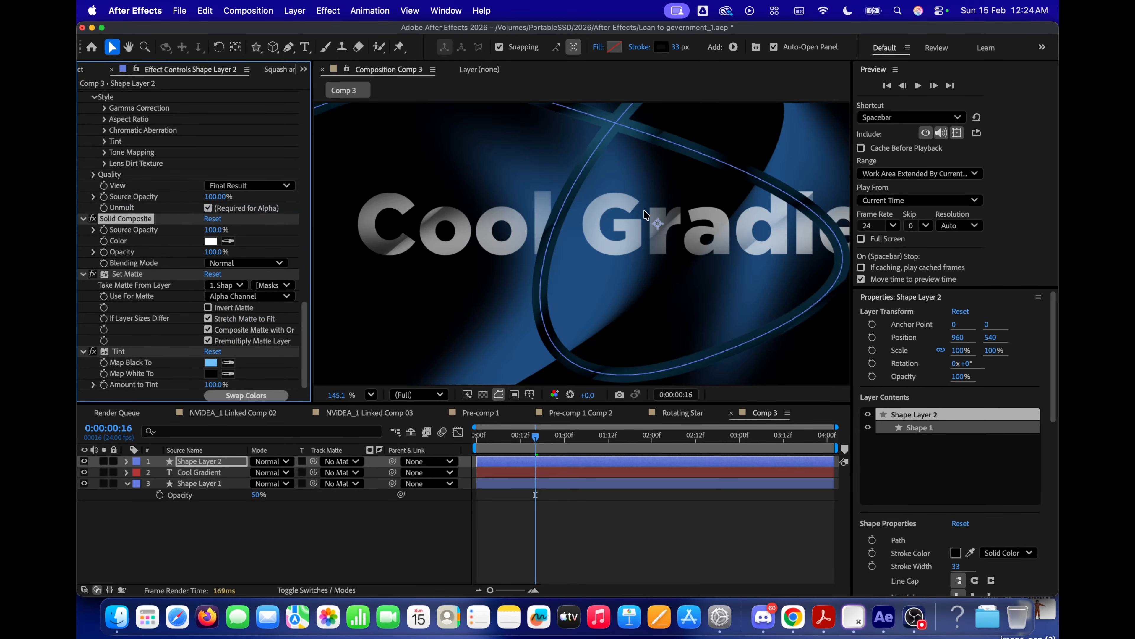
Move Shape Layer 2's Tint effect before Set Matte and swap its black and white mapping colors.
{"action": "scroll", "coordinate": [555, 224], "scroll_direction": "up", "scroll_amount": 5}
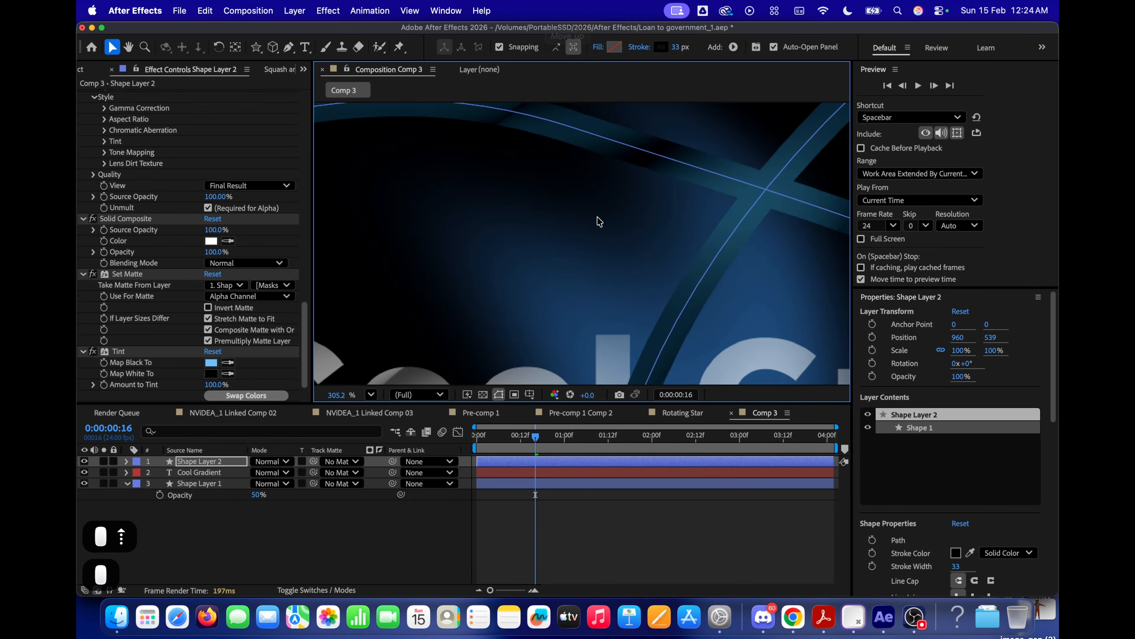
{"action": "scroll", "coordinate": [599, 221], "scroll_direction": "up", "scroll_amount": 3}
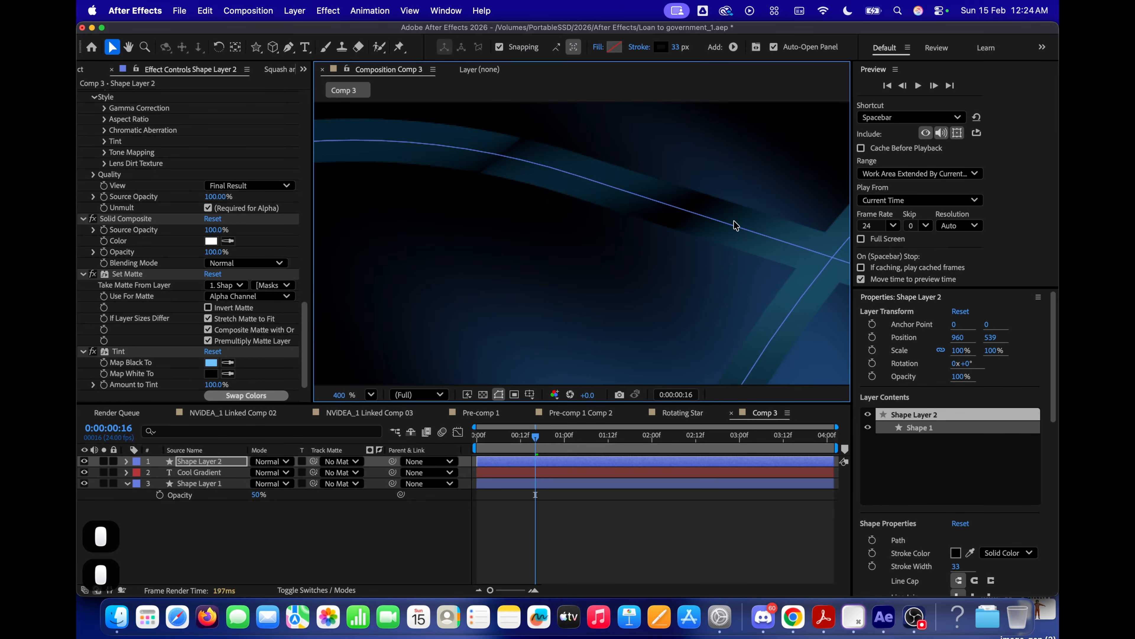
{"action": "scroll", "coordinate": [689, 264], "scroll_direction": "down", "scroll_amount": 3}
{"action": "scroll", "coordinate": [677, 273], "scroll_direction": "up", "scroll_amount": 5}
{"action": "left_click_drag", "start_coordinate": [677, 273], "coordinate": [635, 322]}
{"action": "left_click_drag", "start_coordinate": [641, 241], "coordinate": [737, 286]}
{"action": "scroll", "coordinate": [735, 251], "scroll_direction": "down", "scroll_amount": 3}
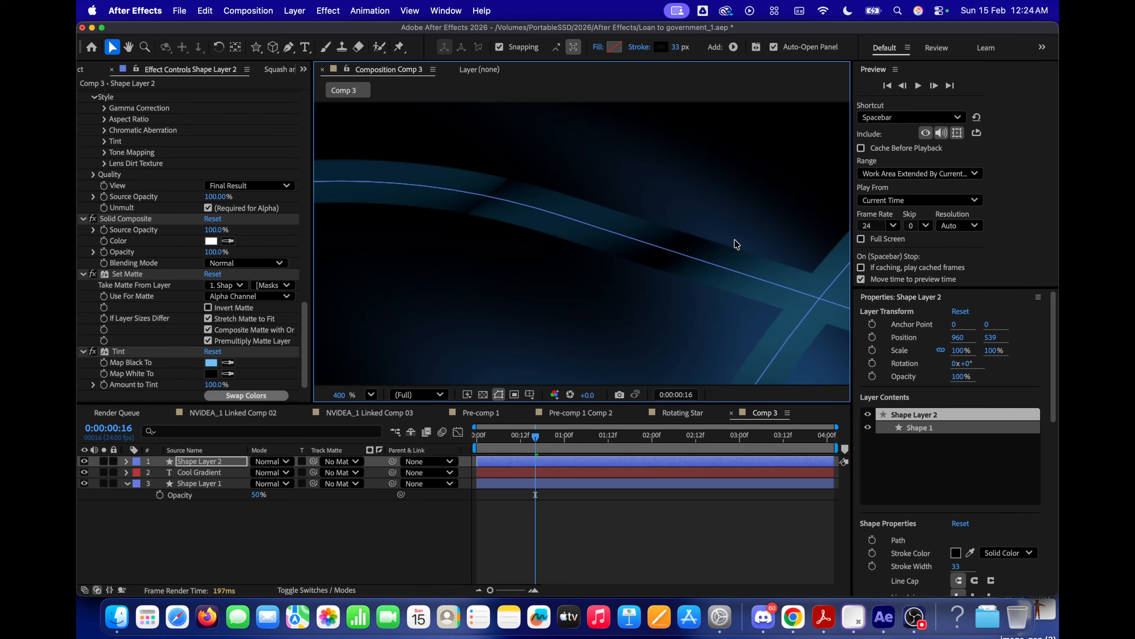
{"action": "left_click_drag", "start_coordinate": [117, 351], "coordinate": [117, 271]}
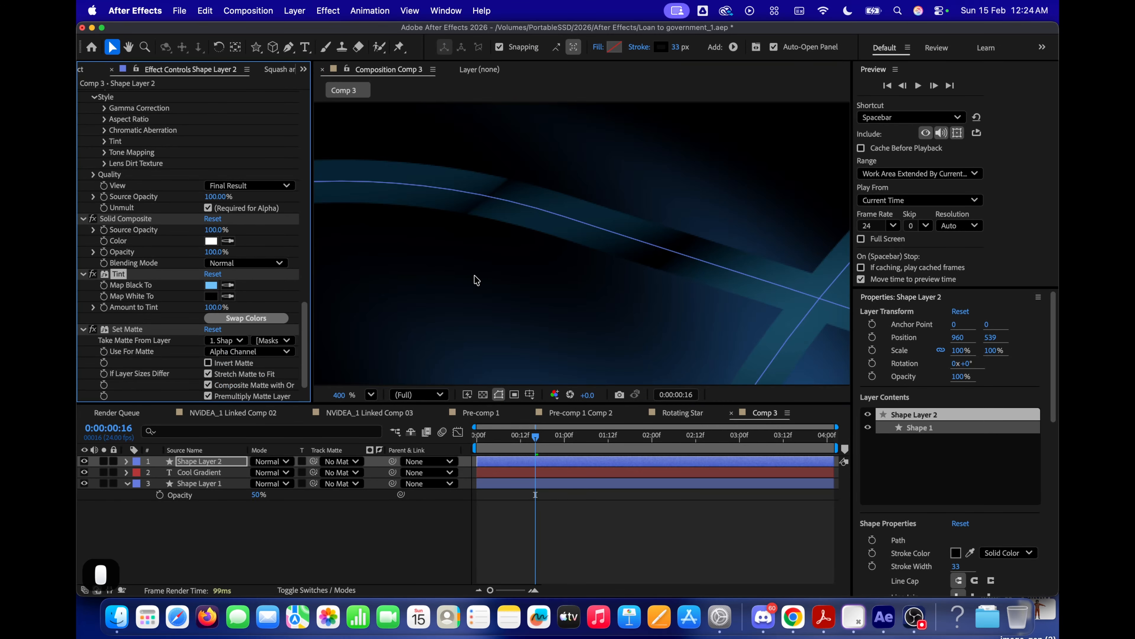
{"action": "left_click", "coordinate": [230, 315]}
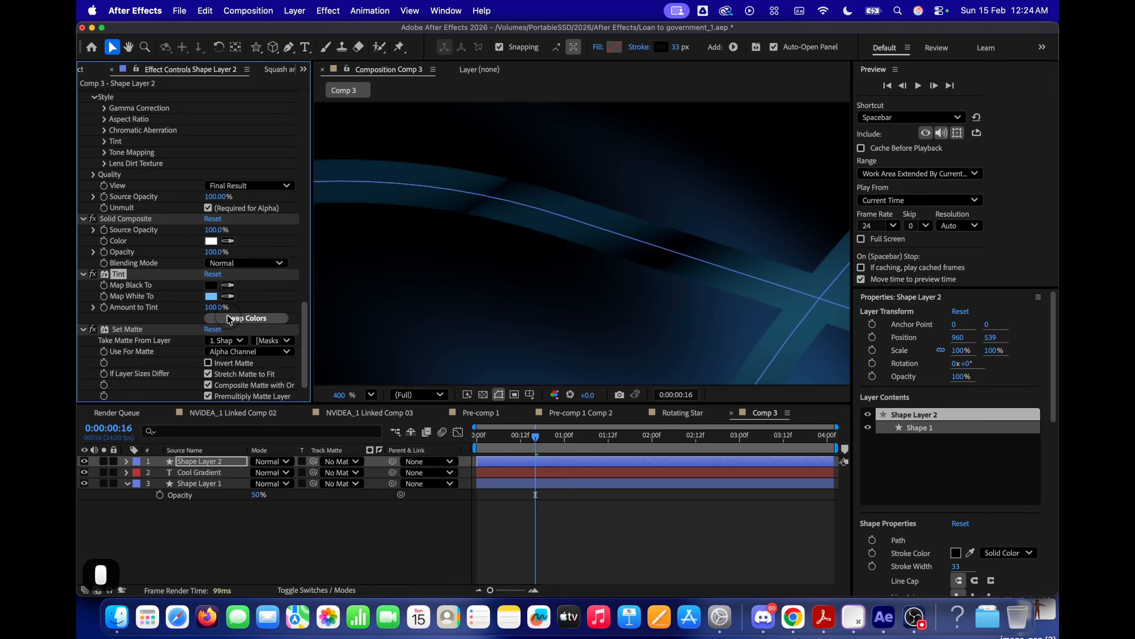
Set the Tint effect's Map White To color on Shape Layer 2 to dark blue 00689E.
{"action": "scroll", "coordinate": [604, 271], "scroll_direction": "down", "scroll_amount": 4}
{"action": "key", "text": "v"}
{"action": "scroll", "coordinate": [539, 295], "scroll_direction": "up", "scroll_amount": 4}
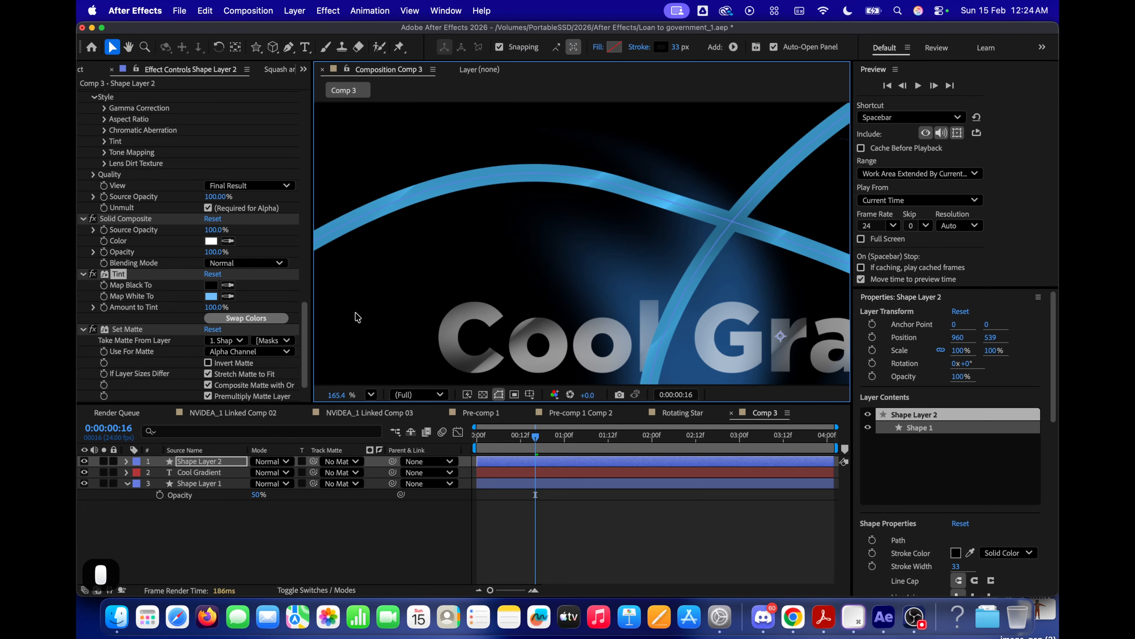
{"action": "scroll", "coordinate": [575, 267], "scroll_direction": "up", "scroll_amount": 3}
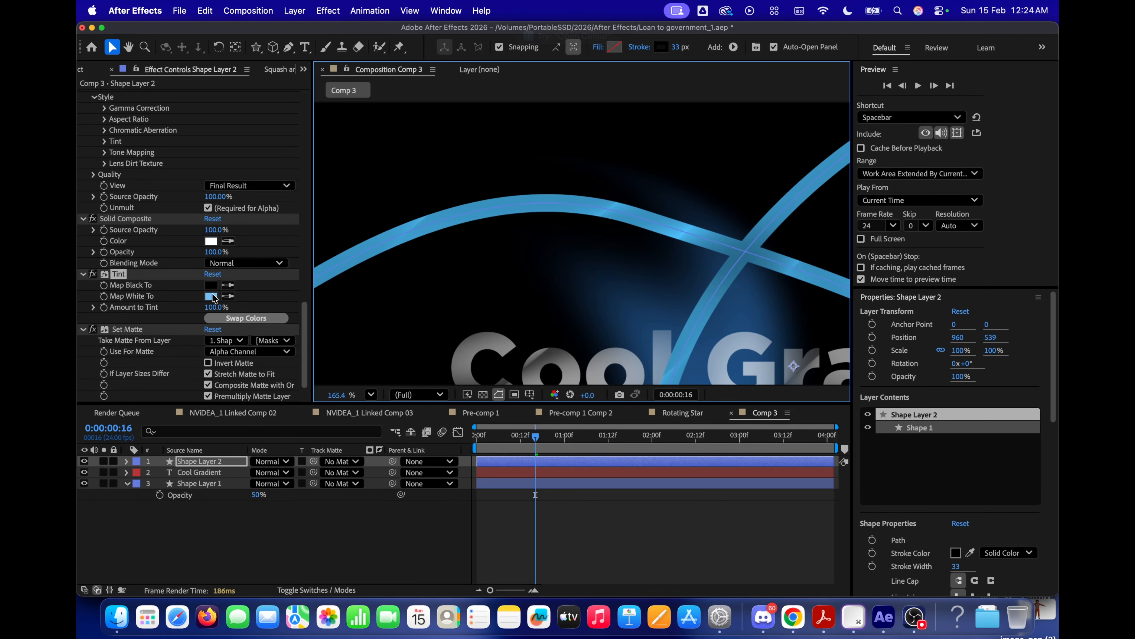
{"action": "left_click", "coordinate": [211, 296]}
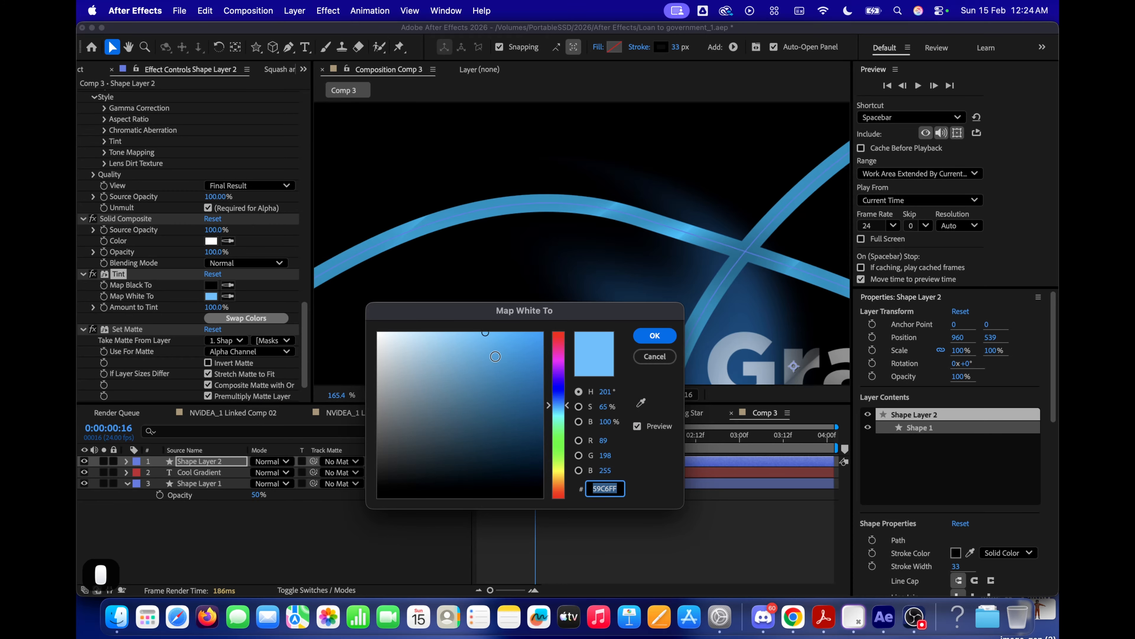
{"action": "mouse_move", "coordinate": [495, 356]}
{"action": "left_mouse_down"}
{"action": "mouse_move", "coordinate": [544, 409]}
{"action": "mouse_move", "coordinate": [575, 420]}
{"action": "left_mouse_up"}
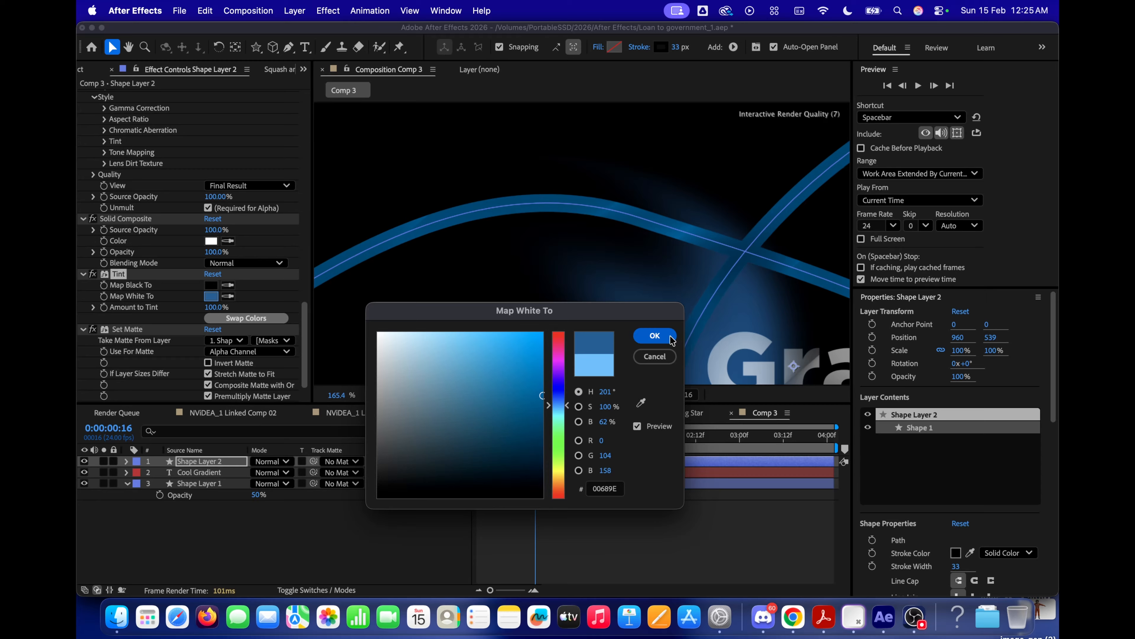
{"action": "left_click", "coordinate": [654, 335]}
{"action": "scroll", "coordinate": [716, 277], "scroll_direction": "up", "scroll_amount": 5}
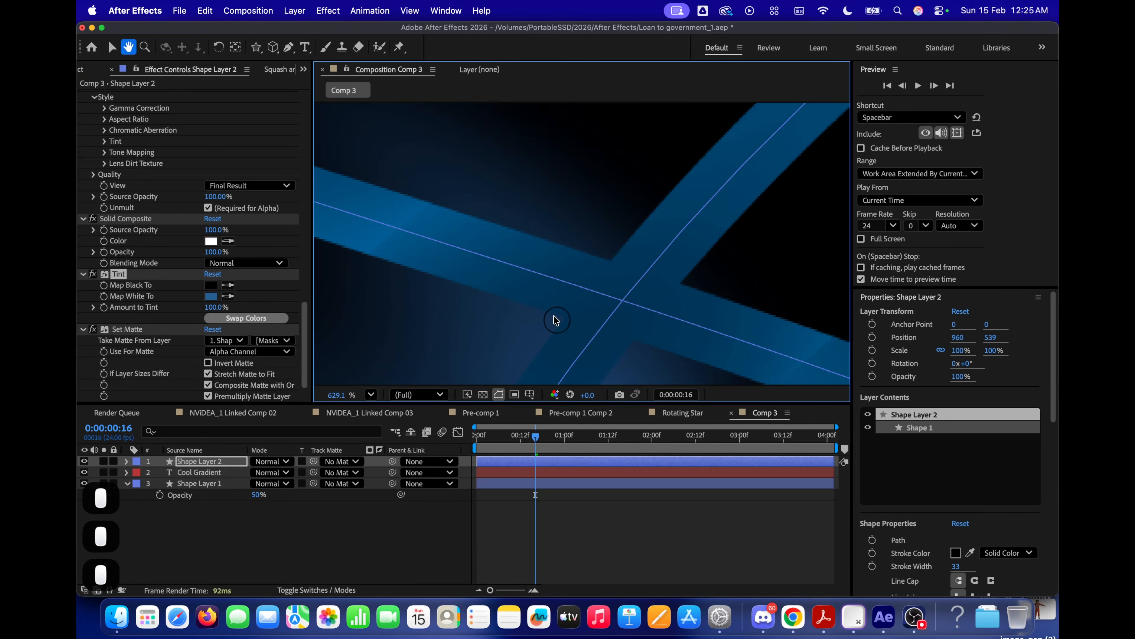
{"action": "scroll", "coordinate": [556, 320], "scroll_direction": "down", "scroll_amount": 8}
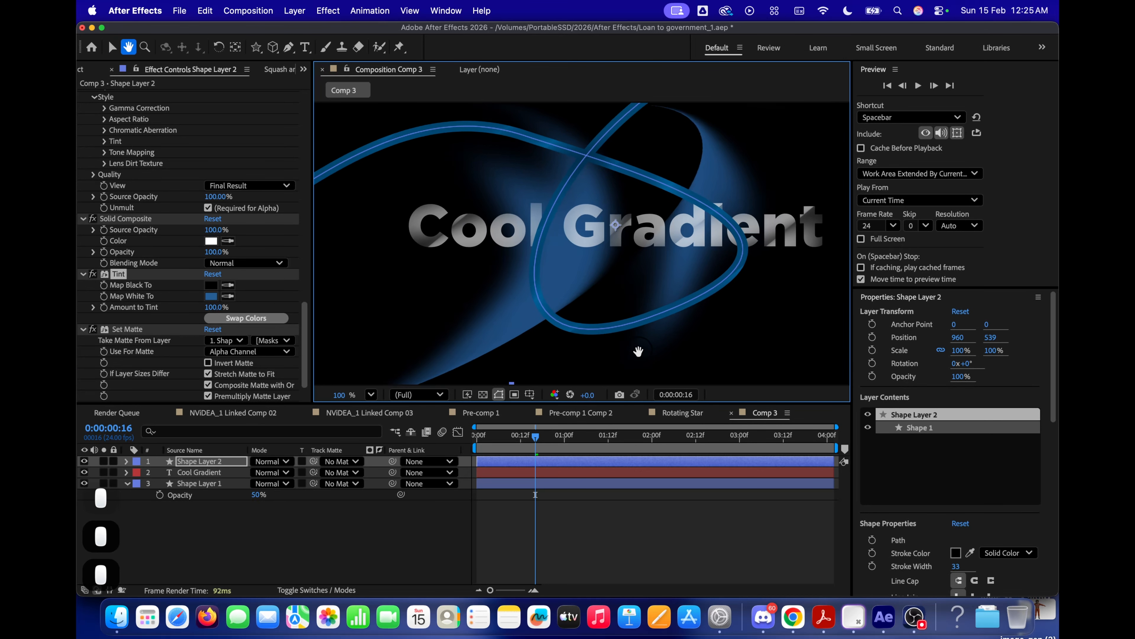
{"action": "left_click_drag", "start_coordinate": [638, 351], "coordinate": [639, 369]}
Try a different Wave Warp height and removing Wave Warp 2 on Shape Layer 2, and undo these trial changes.
{"action": "scroll", "coordinate": [134, 255], "scroll_direction": "up", "scroll_amount": 15}
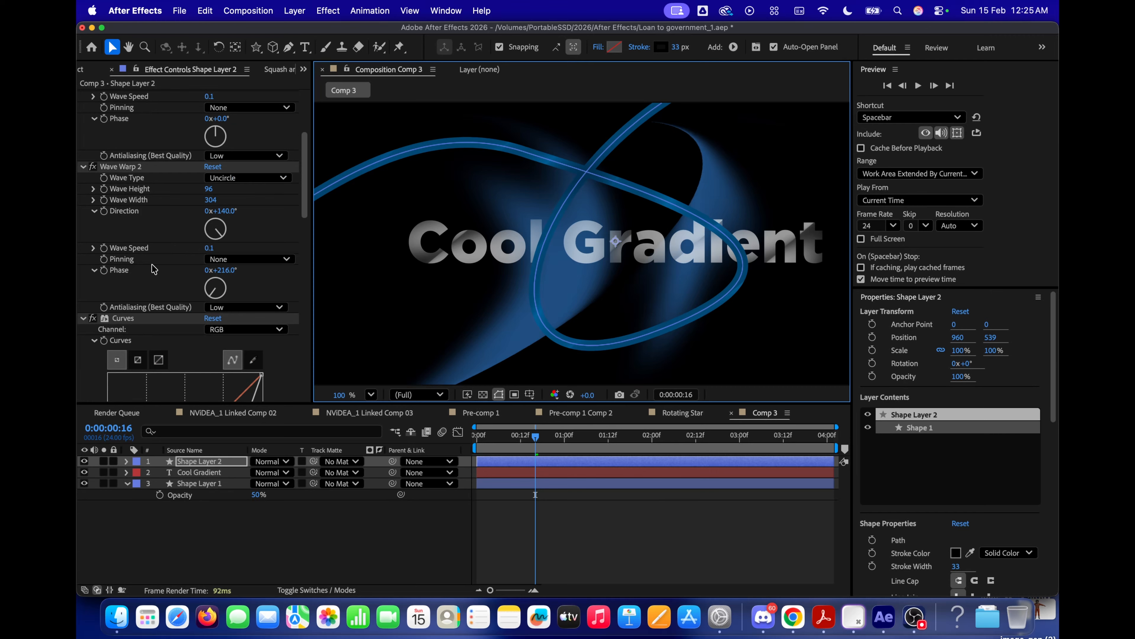
{"action": "key", "text": "super+z"}
{"action": "key", "text": "super+z"}
{"action": "key", "text": "super+z"}
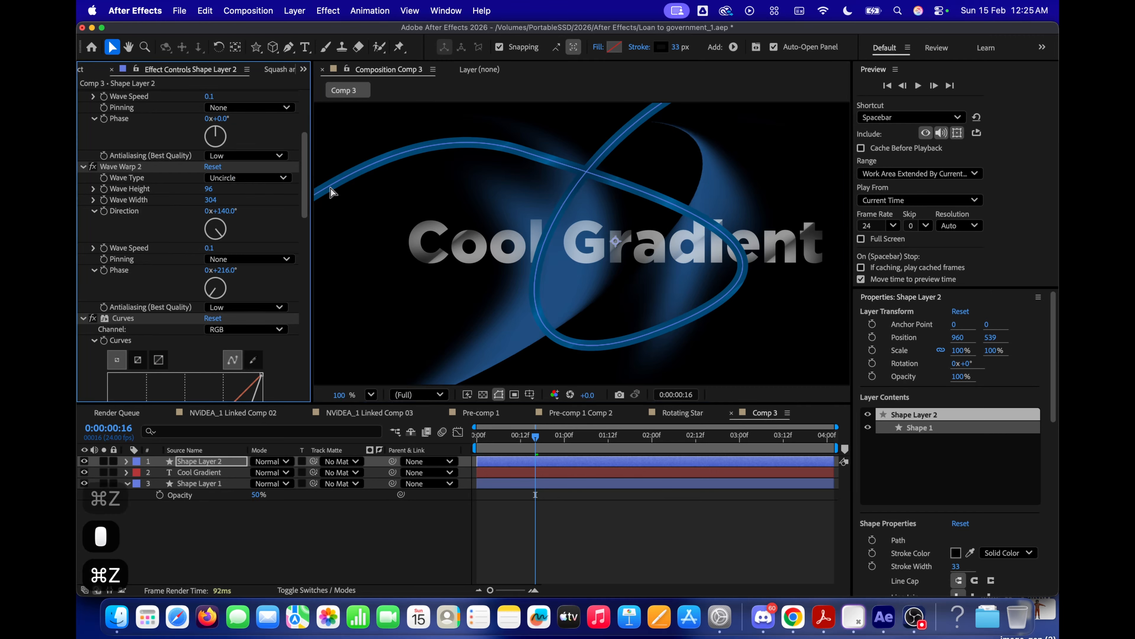
{"action": "key", "text": "super+z"}
{"action": "key", "text": "super+z"}
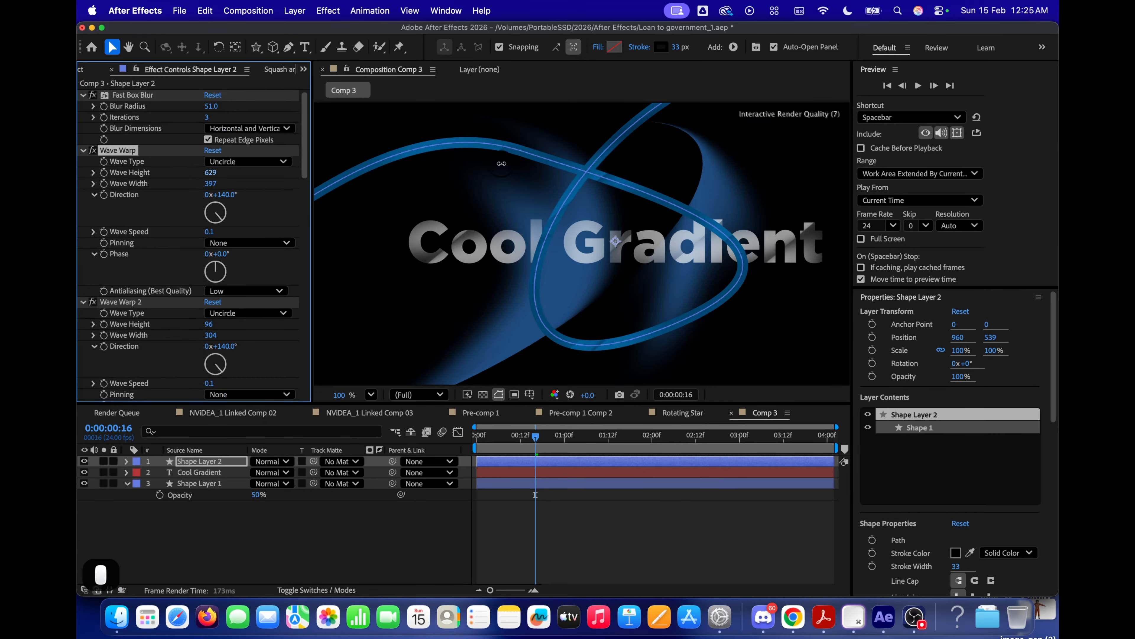
{"action": "key", "text": "super+z"}
{"action": "key", "text": "super+z"}
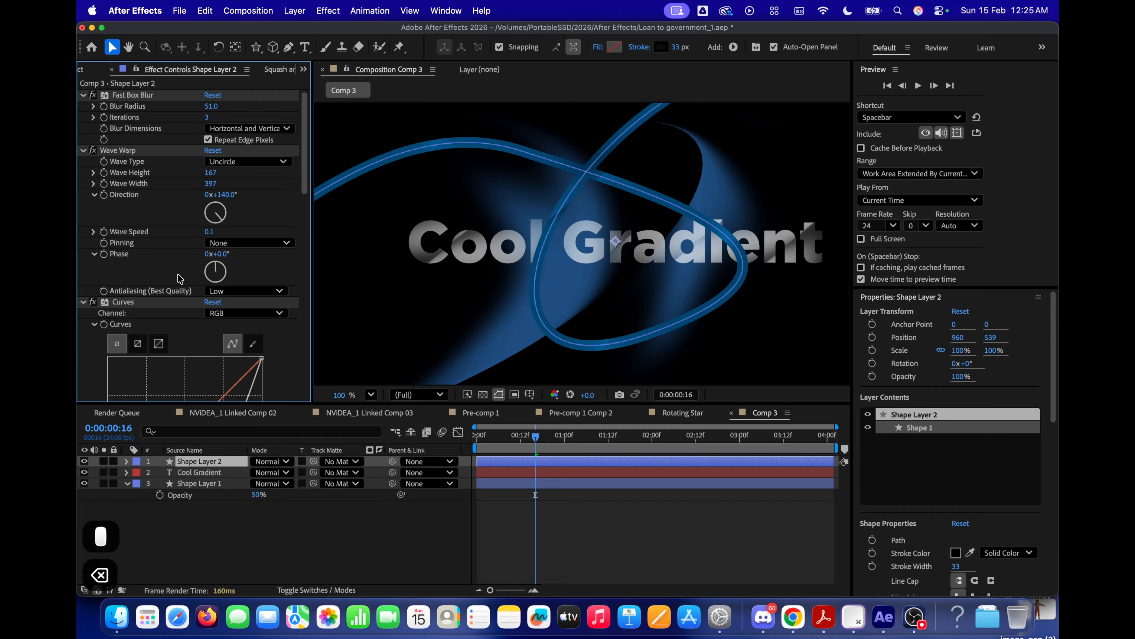
{"action": "left_click_drag", "start_coordinate": [416, 161], "coordinate": [195, 191]}
{"action": "key", "text": "super+z"}
{"action": "key", "text": "super+z"}
{"action": "key", "text": "super+z"}
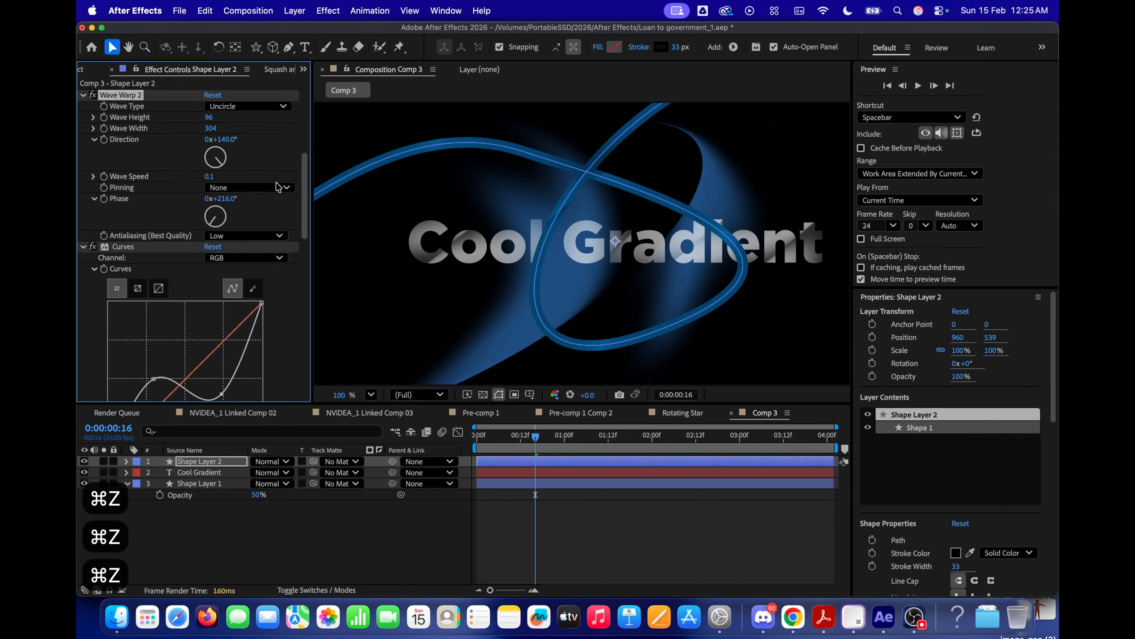
Move Shape Layer 2's Curves effect directly after Tint in the effect order.
{"action": "scroll", "coordinate": [278, 300], "scroll_direction": "down", "scroll_amount": 5}
{"action": "scroll", "coordinate": [150, 208], "scroll_direction": "down", "scroll_amount": 10}
{"action": "mouse_move", "coordinate": [121, 328]}
{"action": "left_mouse_down"}
{"action": "mouse_move", "coordinate": [125, 310]}
{"action": "mouse_move", "coordinate": [182, 287]}
{"action": "left_mouse_up"}
{"action": "scroll", "coordinate": [181, 287], "scroll_direction": "up", "scroll_amount": 8}
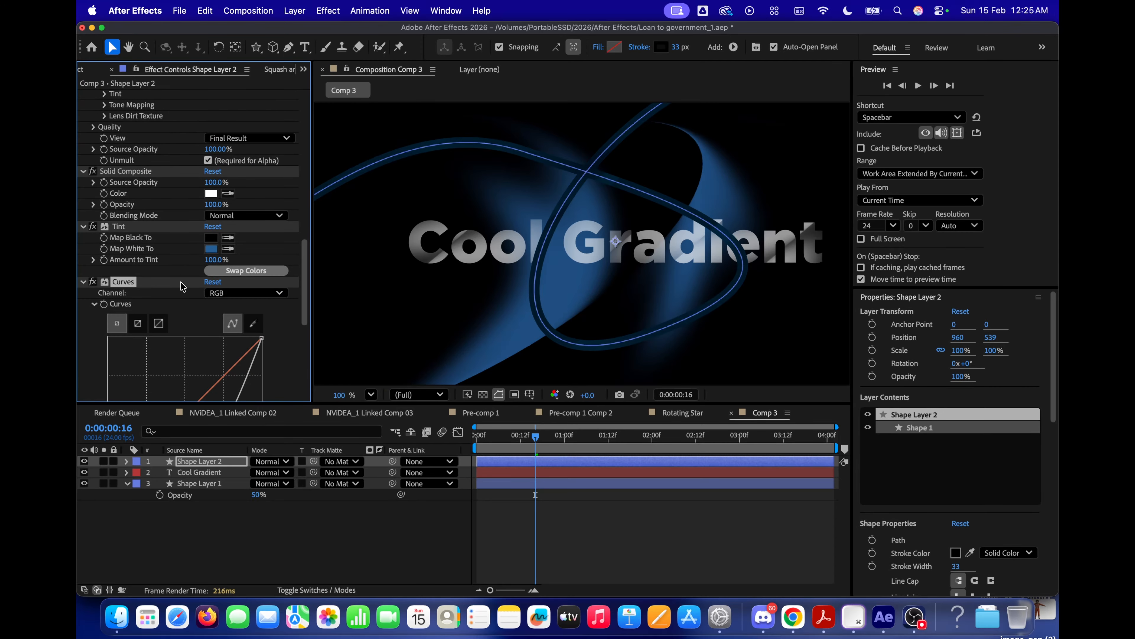
Move Shape Layer 2's Solid Composite, Tint and Curves effects together ahead of Deep Glow 2.
{"action": "scroll", "coordinate": [180, 287], "scroll_direction": "up", "scroll_amount": 5}
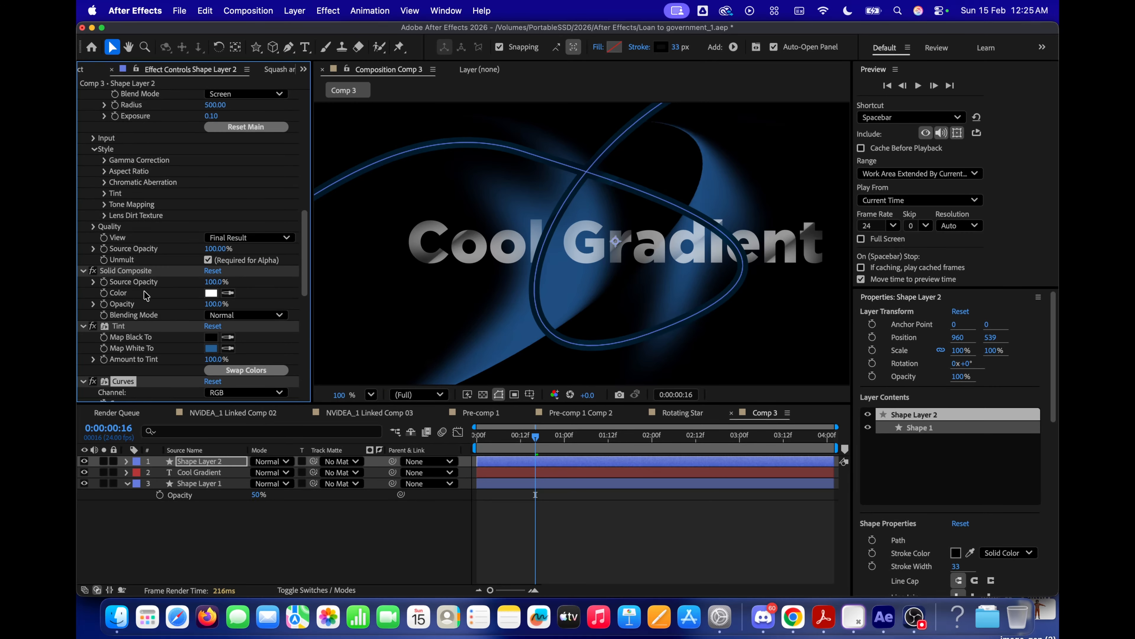
{"action": "left_click", "coordinate": [147, 272], "text": "shift"}
{"action": "scroll", "coordinate": [148, 278], "scroll_direction": "up", "scroll_amount": 7}
{"action": "scroll", "coordinate": [149, 278], "scroll_direction": "down", "scroll_amount": 2}
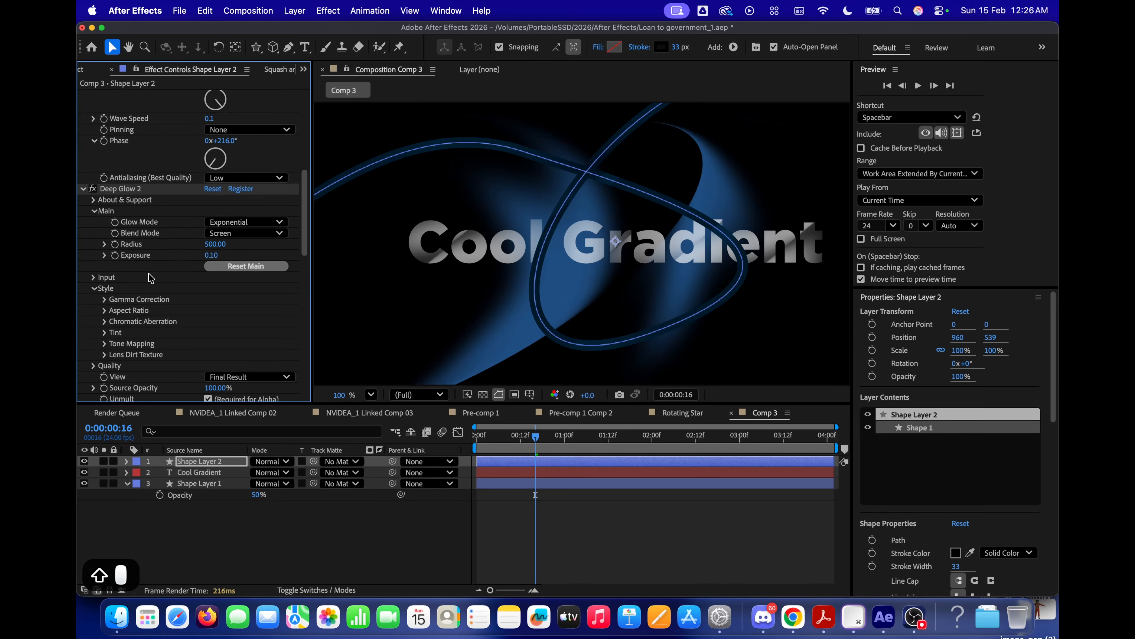
{"action": "left_click_drag", "start_coordinate": [136, 371], "coordinate": [148, 150]}
Try removing the Curves effect from Shape Layer 2, and undo the deletion.
{"action": "key", "text": "BackSpace"}
{"action": "key", "text": "BackSpace"}
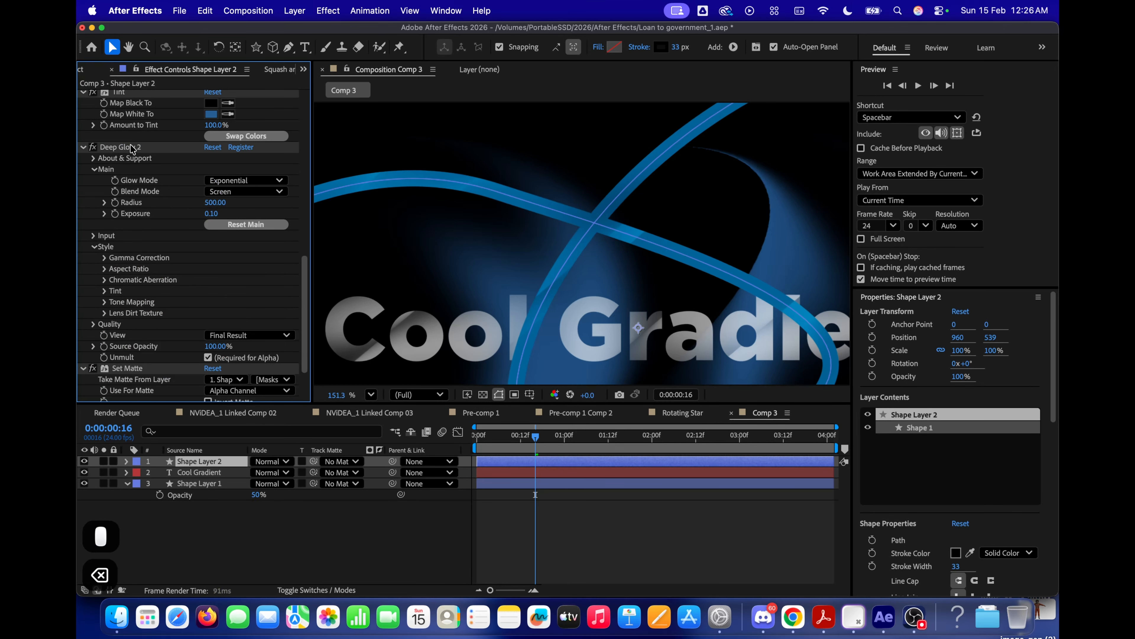
{"action": "key", "text": "super+z"}
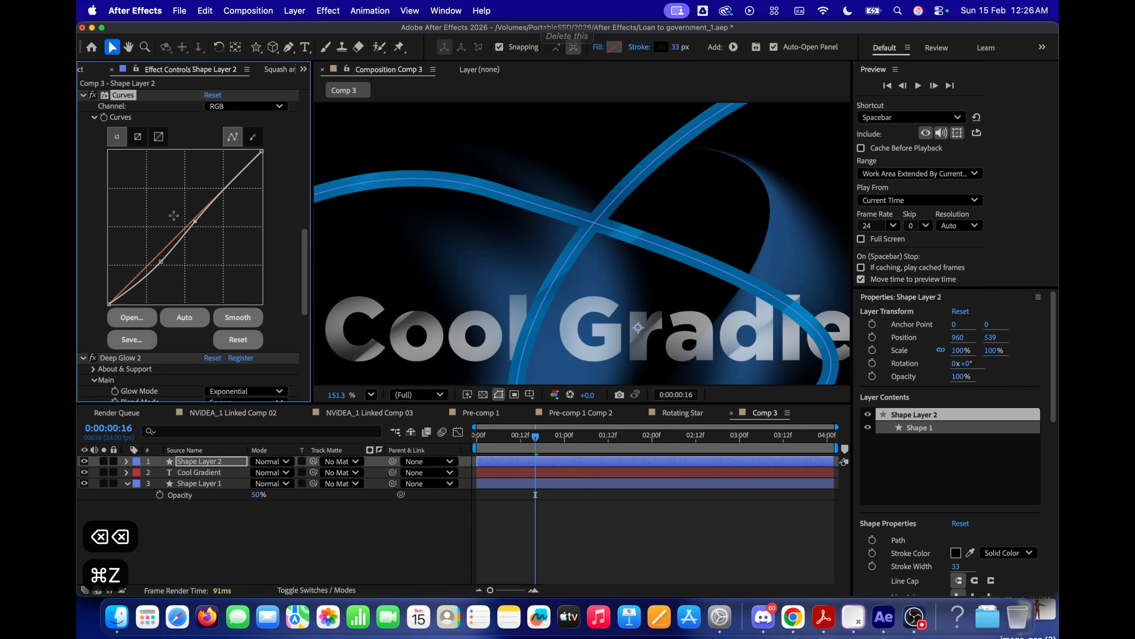
Replace Shape Layer 2's Tint effect with Colorama, placed between Solid Composite and Set Matte.
{"action": "scroll", "coordinate": [173, 215], "scroll_direction": "up", "scroll_amount": 4}
{"action": "left_click", "coordinate": [211, 209]}
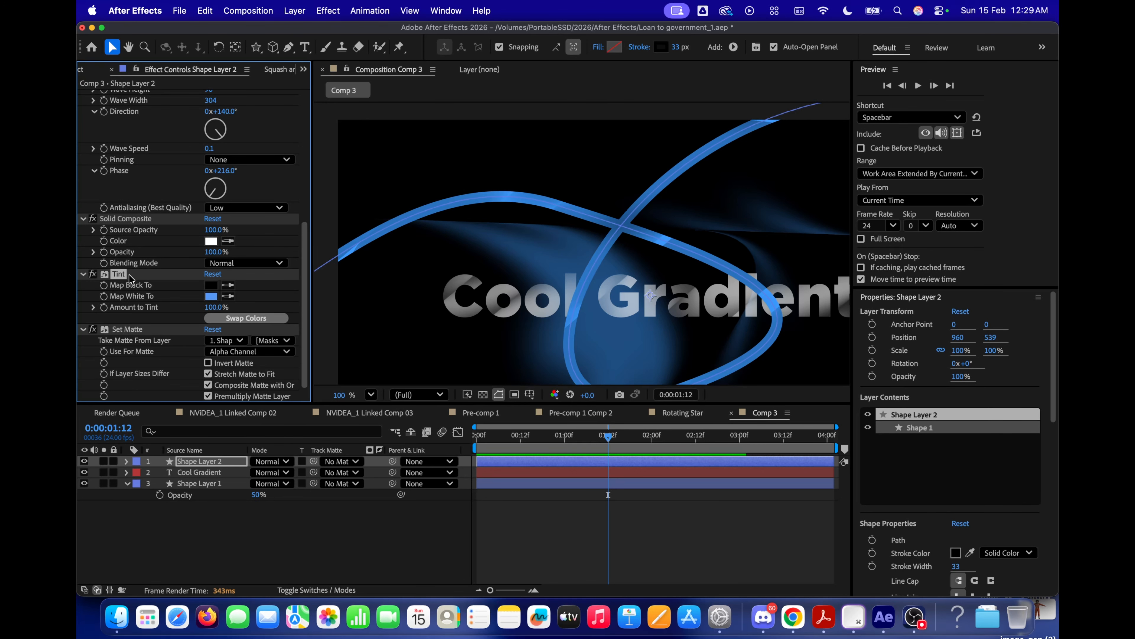
{"action": "key", "text": "BackSpace"}
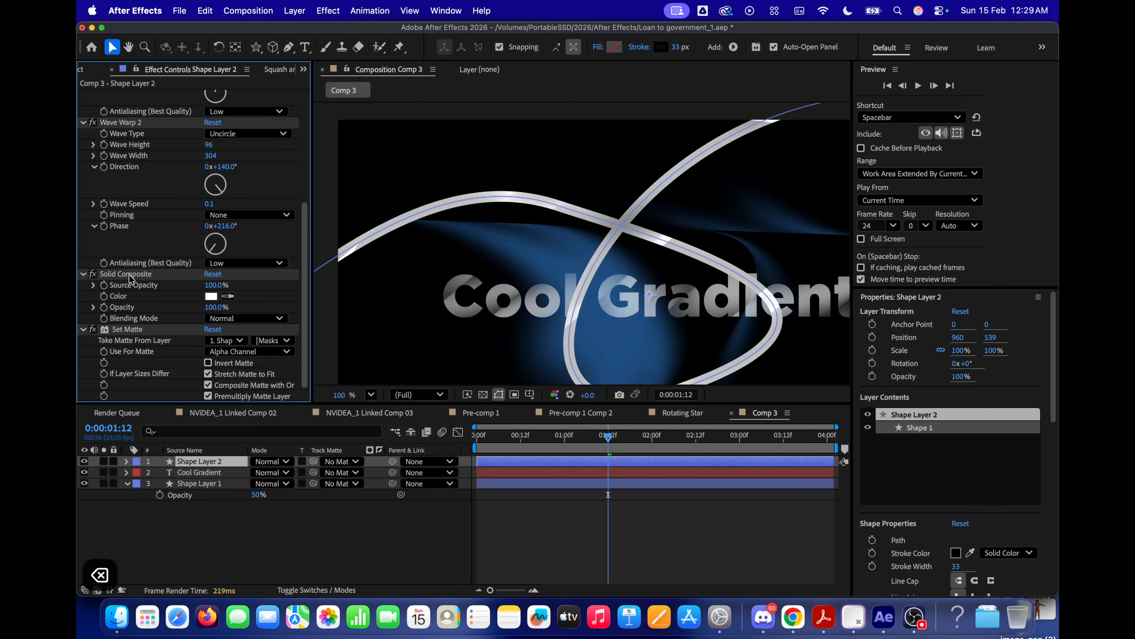
{"action": "key", "text": "ctrl+space"}
{"action": "type", "text": "colo"}
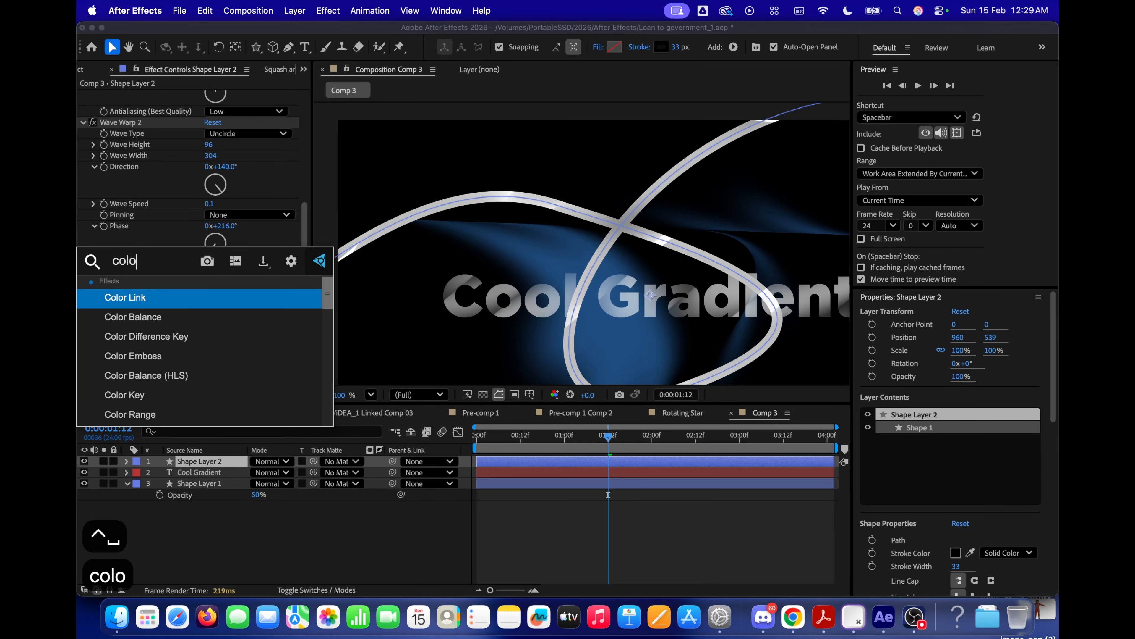
{"action": "type", "text": "ram"}
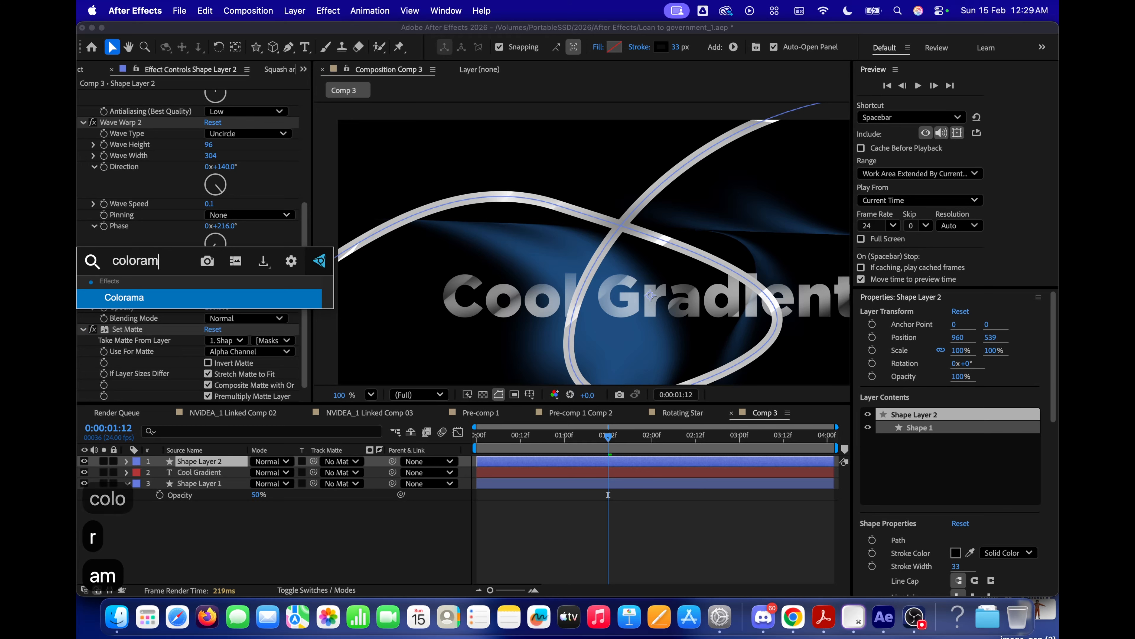
{"action": "key", "text": "Return"}
{"action": "mouse_move", "coordinate": [159, 196]}
{"action": "left_mouse_down"}
{"action": "mouse_move", "coordinate": [165, 186]}
{"action": "mouse_move", "coordinate": [128, 197]}
{"action": "mouse_move", "coordinate": [131, 308]}
{"action": "mouse_move", "coordinate": [148, 298]}
{"action": "left_mouse_up"}
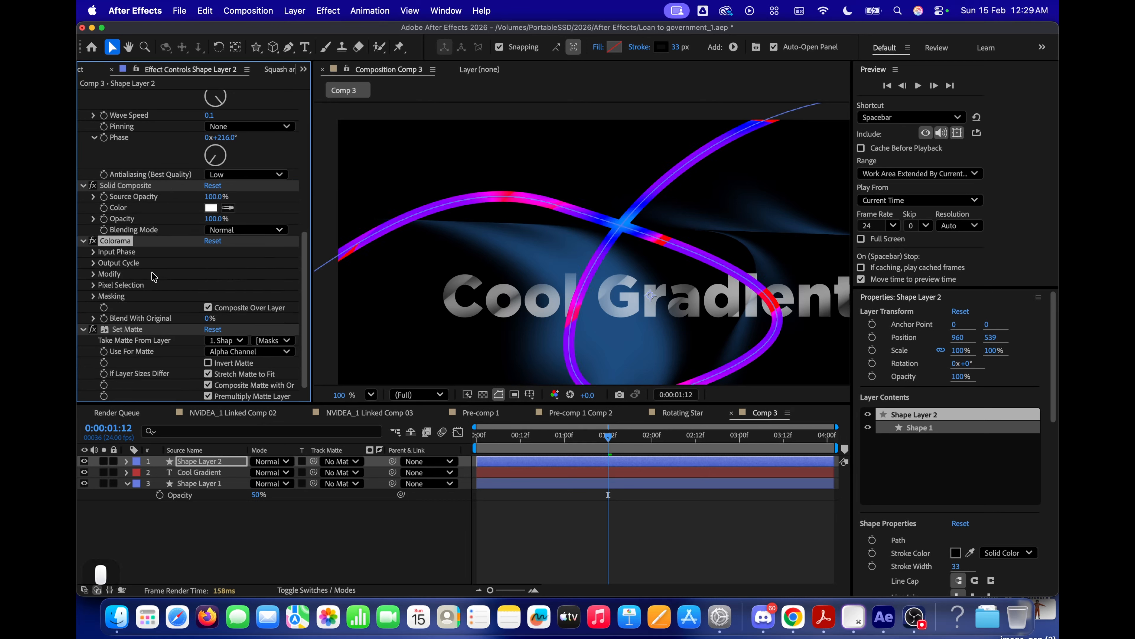
Expand Colorama's Input Phase and Output Cycle settings on Shape Layer 2.
{"action": "left_click", "coordinate": [93, 252]}
{"action": "scroll", "coordinate": [148, 304], "scroll_direction": "down", "scroll_amount": 3}
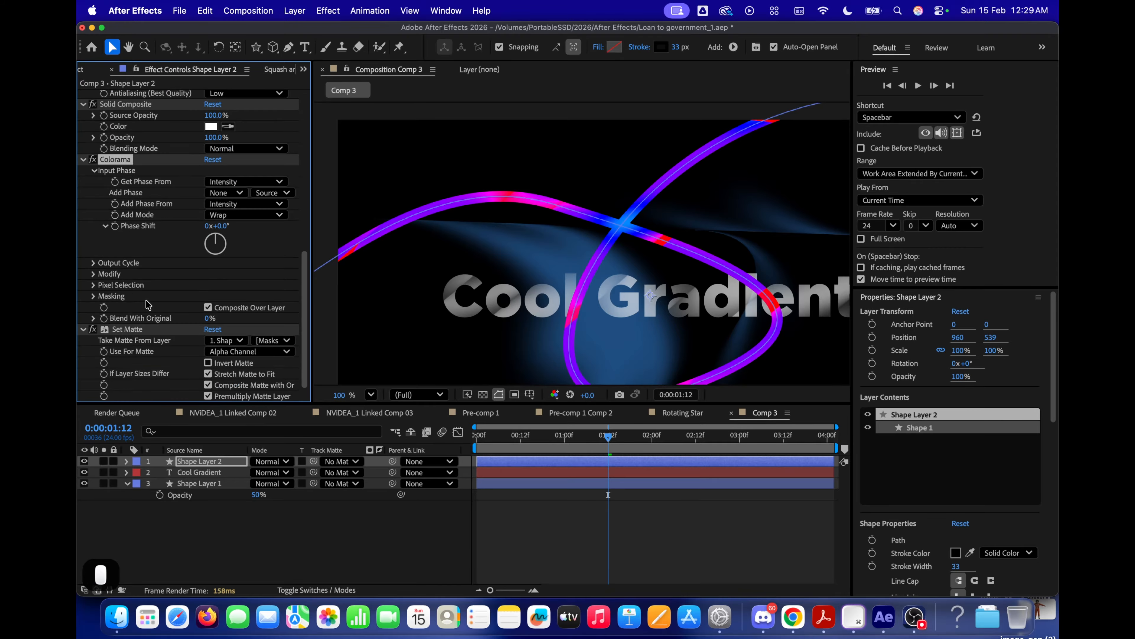
{"action": "left_click", "coordinate": [93, 264]}
{"action": "scroll", "coordinate": [120, 286], "scroll_direction": "down", "scroll_amount": 2}
Try Colorama's Negative, Carribean and Deep Ocean preset palettes on the stroke.
{"action": "left_click", "coordinate": [256, 190]}
{"action": "left_click", "coordinate": [256, 107]}
{"action": "left_click", "coordinate": [256, 190]}
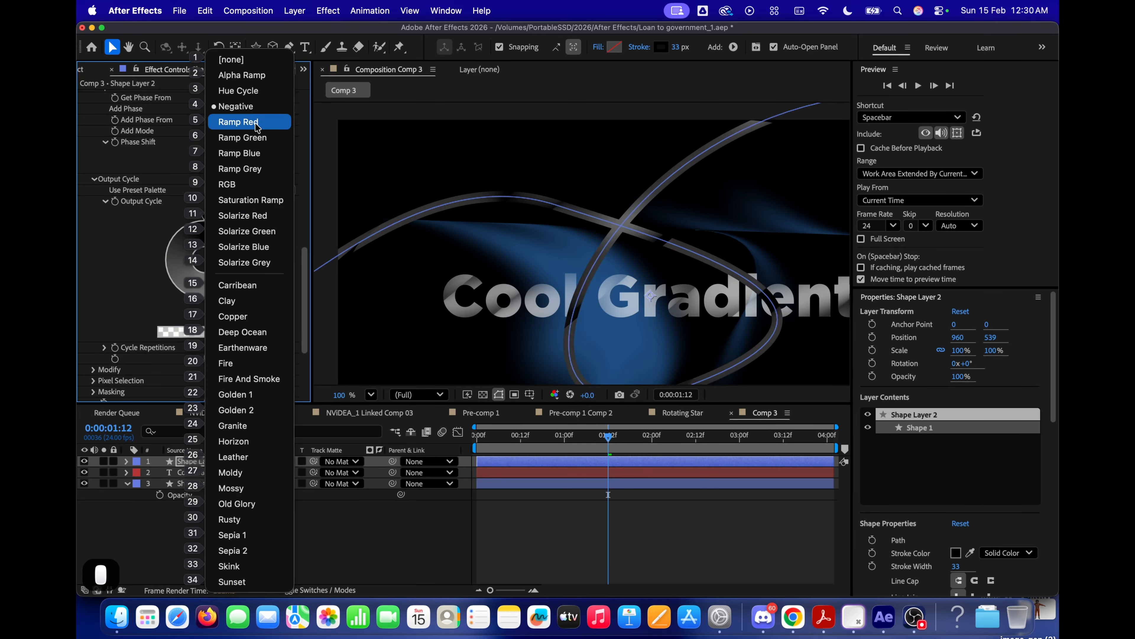
{"action": "left_click", "coordinate": [257, 284]}
{"action": "left_click", "coordinate": [260, 190]}
{"action": "left_click", "coordinate": [259, 333]}
Try Colorama's Fire and Hue Cycle preset palettes at 0:00:01:08 with palette interpolation switched off.
{"action": "mouse_move", "coordinate": [608, 437]}
{"action": "left_mouse_down"}
{"action": "mouse_move", "coordinate": [652, 441]}
{"action": "mouse_move", "coordinate": [546, 438]}
{"action": "mouse_move", "coordinate": [722, 438]}
{"action": "mouse_move", "coordinate": [593, 437]}
{"action": "left_mouse_up"}
{"action": "left_click", "coordinate": [257, 190]}
{"action": "left_click", "coordinate": [257, 362]}
{"action": "scroll", "coordinate": [515, 224], "scroll_direction": "down", "scroll_amount": 3}
{"action": "scroll", "coordinate": [621, 313], "scroll_direction": "up", "scroll_amount": 5}
{"action": "left_click", "coordinate": [257, 190]}
{"action": "left_click", "coordinate": [275, 90]}
{"action": "left_click", "coordinate": [209, 358]}
{"action": "left_click", "coordinate": [208, 359]}
{"action": "scroll", "coordinate": [648, 233], "scroll_direction": "down", "scroll_amount": 4}
{"action": "left_click", "coordinate": [208, 359]}
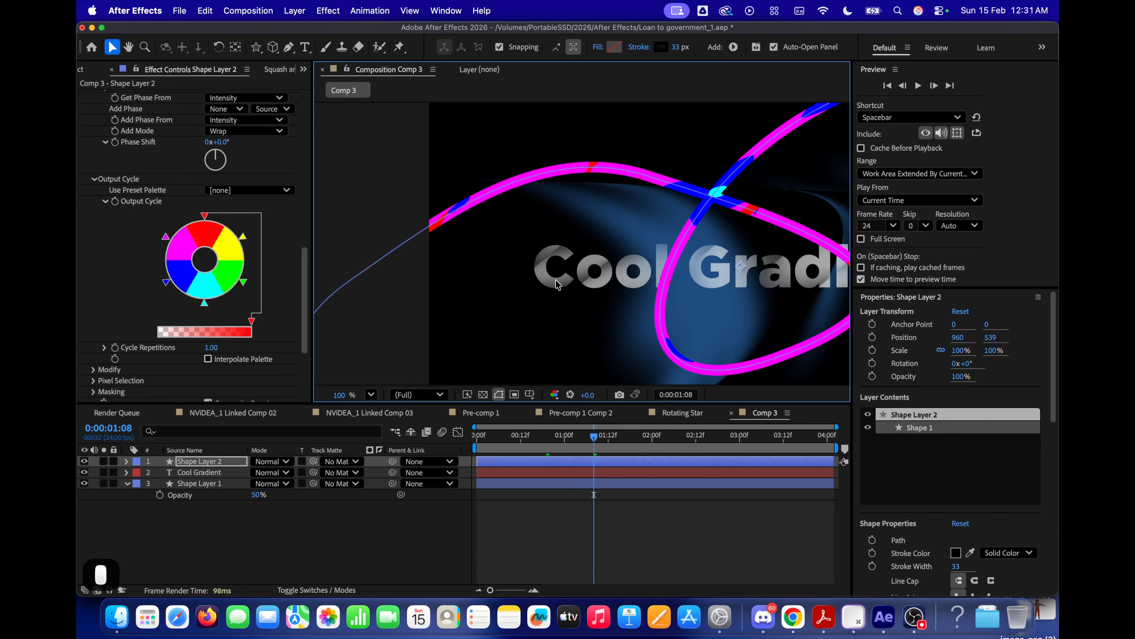
Try the Copper preset palette, and apply the Horizon preset to Colorama's output cycle instead.
{"action": "left_click", "coordinate": [268, 190]}
{"action": "left_click", "coordinate": [264, 317]}
{"action": "left_click", "coordinate": [275, 190]}
{"action": "left_click", "coordinate": [263, 444]}
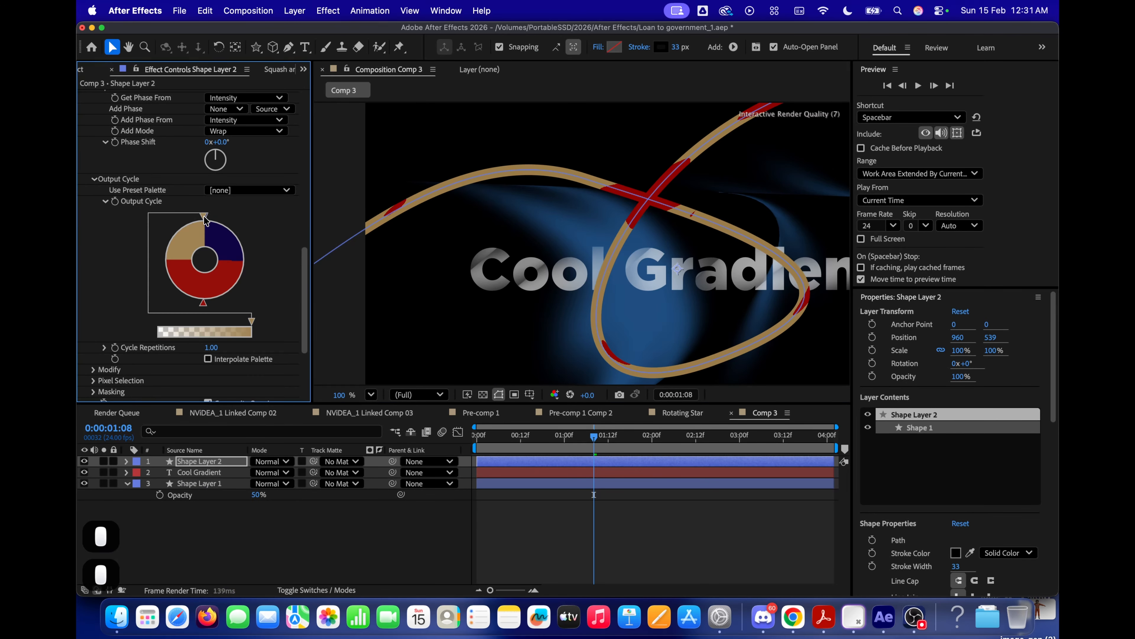
Recolor the tan and dark blue markers of Colorama's output cycle to bright blue and light blue.
{"action": "double_click", "coordinate": [191, 243]}
{"action": "left_click", "coordinate": [429, 420]}
{"action": "left_click", "coordinate": [525, 355]}
{"action": "double_click", "coordinate": [226, 242]}
{"action": "left_click", "coordinate": [525, 377]}
{"action": "double_click", "coordinate": [190, 244]}
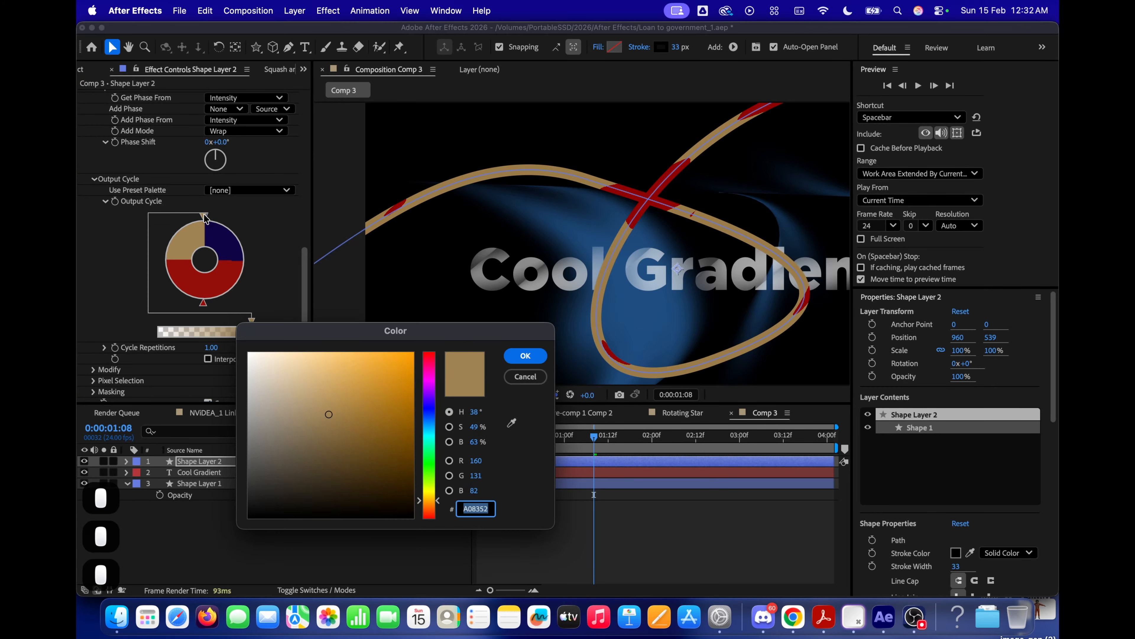
{"action": "left_click", "coordinate": [525, 356]}
{"action": "double_click", "coordinate": [226, 242]}
{"action": "left_click", "coordinate": [525, 356]}
Change the red marker of Colorama's output cycle to black.
{"action": "double_click", "coordinate": [204, 303]}
{"action": "left_click", "coordinate": [430, 419]}
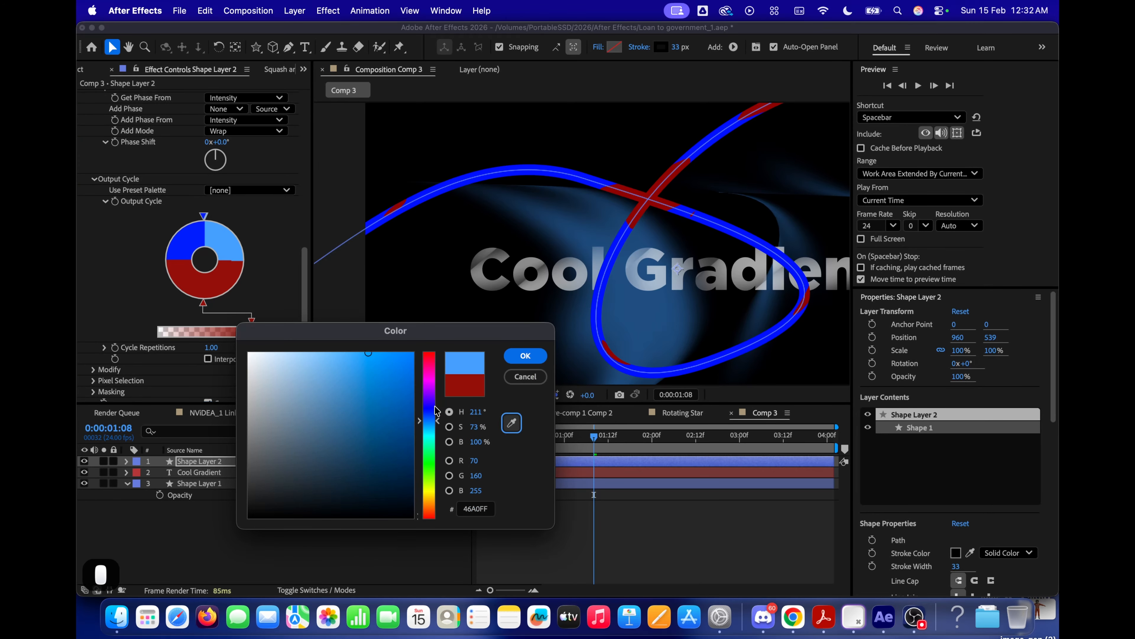
{"action": "left_click", "coordinate": [251, 520]}
{"action": "left_click", "coordinate": [525, 356]}
Change the bright blue marker of Colorama's output cycle to a lighter, softer blue.
{"action": "scroll", "coordinate": [629, 261], "scroll_direction": "up", "scroll_amount": 2}
{"action": "scroll", "coordinate": [204, 277], "scroll_direction": "down", "scroll_amount": 5}
{"action": "scroll", "coordinate": [203, 277], "scroll_direction": "up", "scroll_amount": 8}
{"action": "left_click", "coordinate": [204, 300]}
{"action": "double_click", "coordinate": [204, 302]}
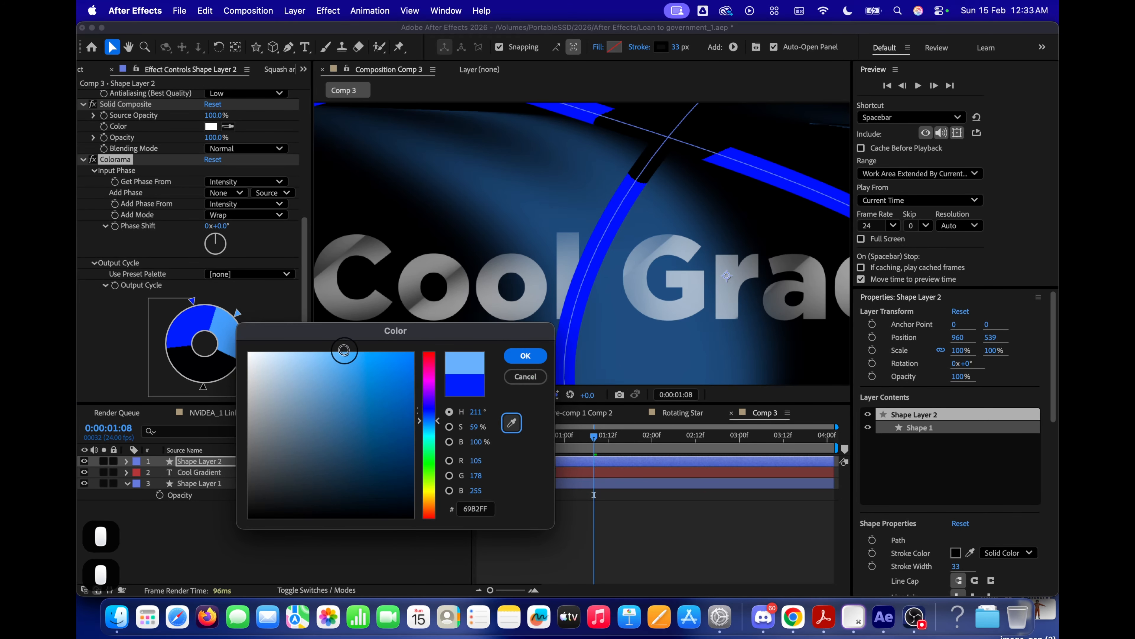
{"action": "left_click", "coordinate": [525, 356]}
Return to 0:00:00:00, set Shape Layer 2's stroke width to 32 px and inspect the point where the curve crosses itself.
{"action": "key", "text": "shift+/"}
{"action": "left_click_drag", "start_coordinate": [594, 436], "coordinate": [476, 437]}
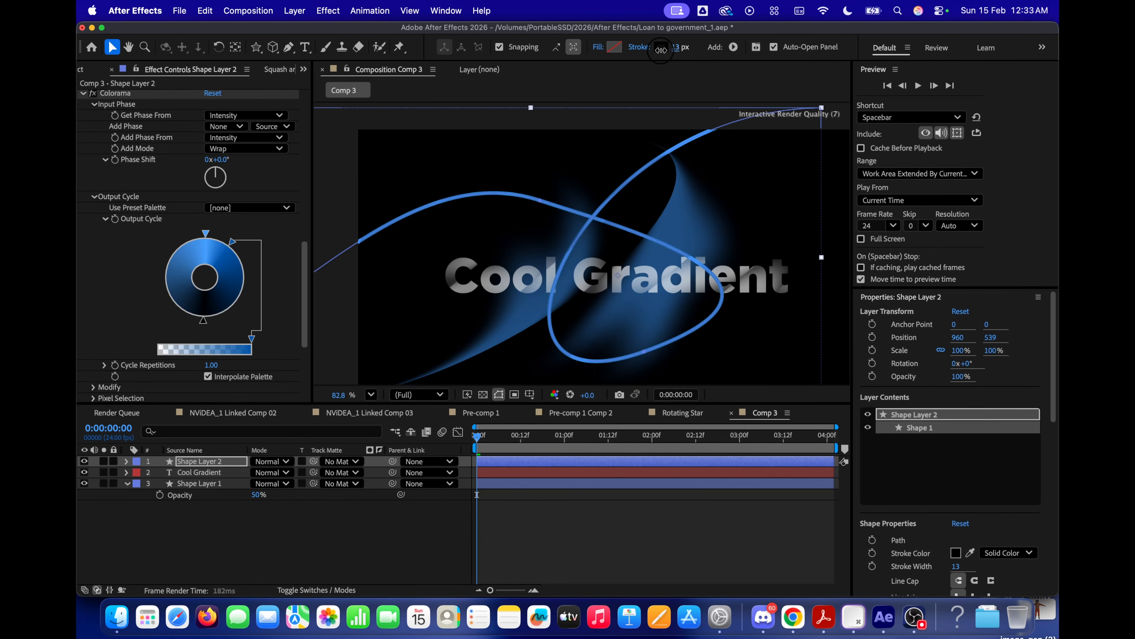
{"action": "scroll", "coordinate": [647, 211], "scroll_direction": "up", "scroll_amount": 5}
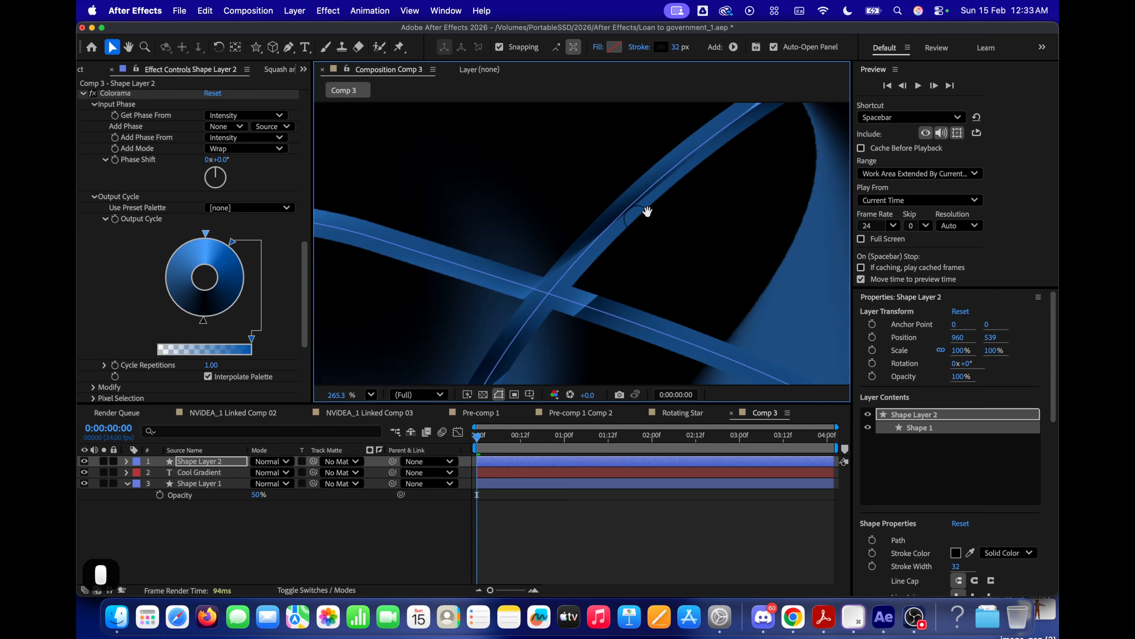
{"action": "scroll", "coordinate": [671, 201], "scroll_direction": "down", "scroll_amount": 3}
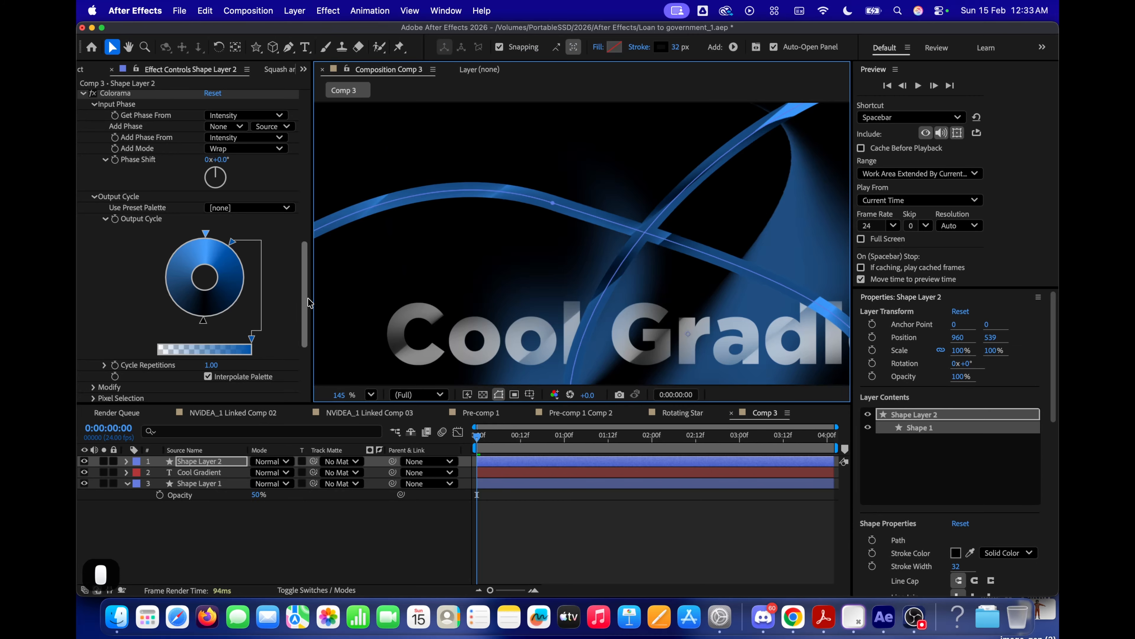
{"action": "scroll", "coordinate": [309, 303], "scroll_direction": "down", "scroll_amount": 5}
{"action": "scroll", "coordinate": [608, 277], "scroll_direction": "down", "scroll_amount": 1}
{"action": "scroll", "coordinate": [656, 271], "scroll_direction": "up", "scroll_amount": 3}
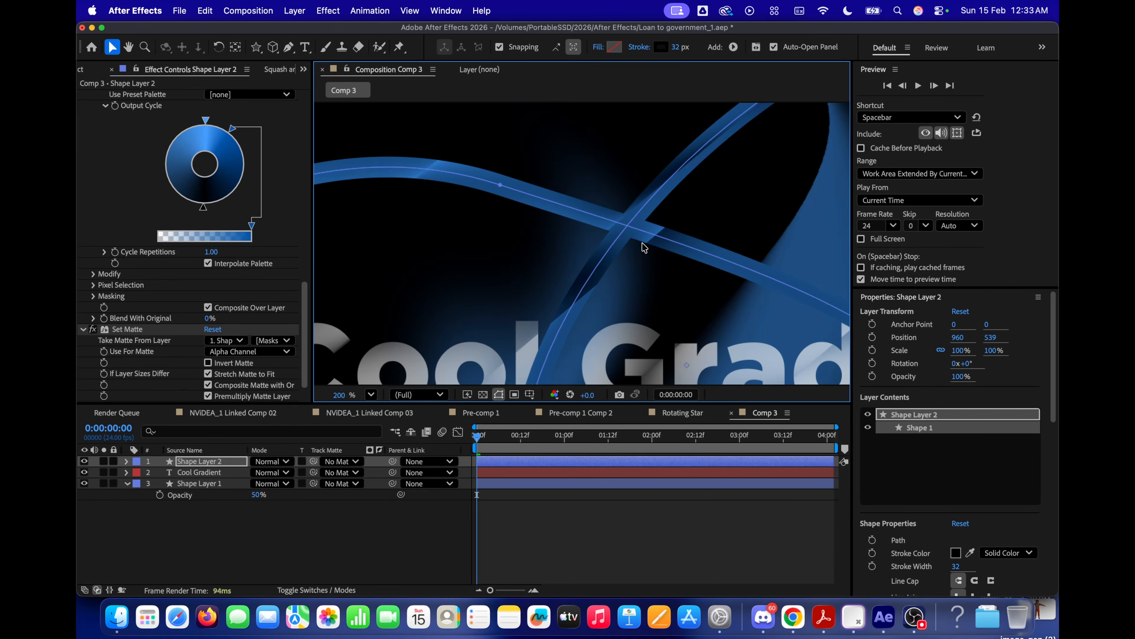
Add a Simple Choker effect to Shape Layer 2 and set Choke Matte to 30.40.
{"action": "key", "text": "ctrl+space"}
{"action": "type", "text": "si"}
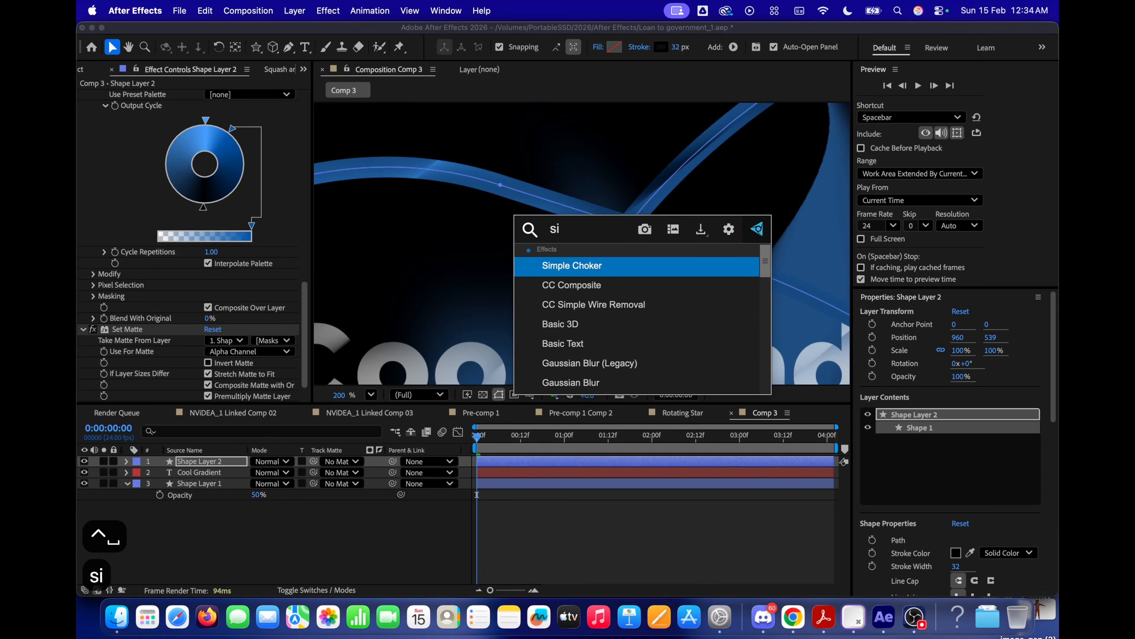
{"action": "key", "text": "Return"}
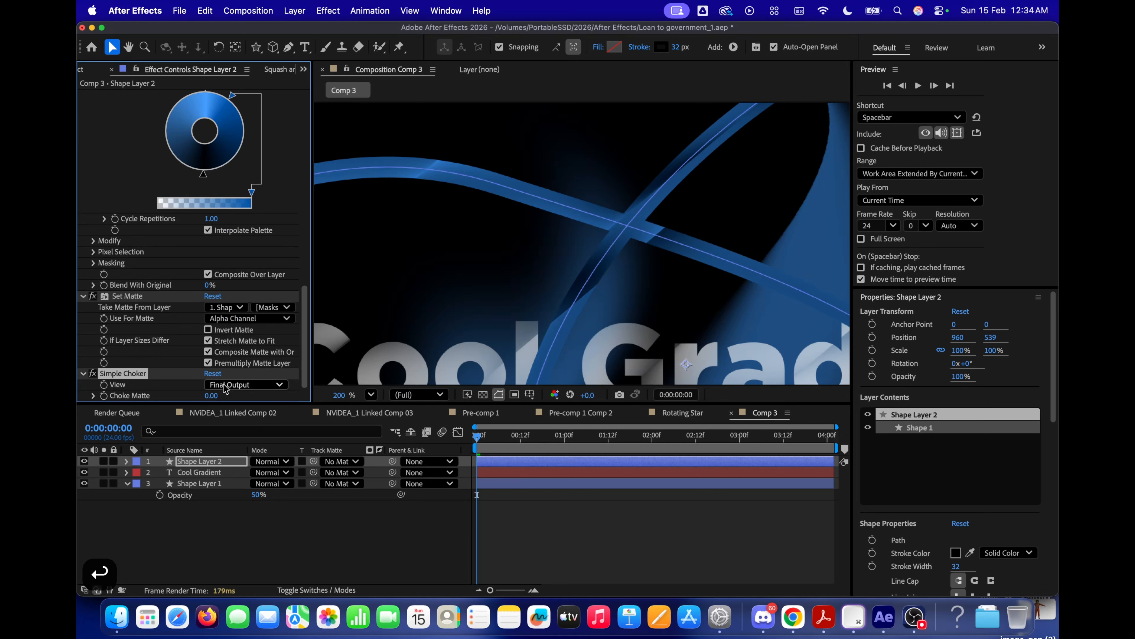
{"action": "left_click_drag", "start_coordinate": [206, 394], "coordinate": [387, 373]}
{"action": "left_click", "coordinate": [374, 554]}
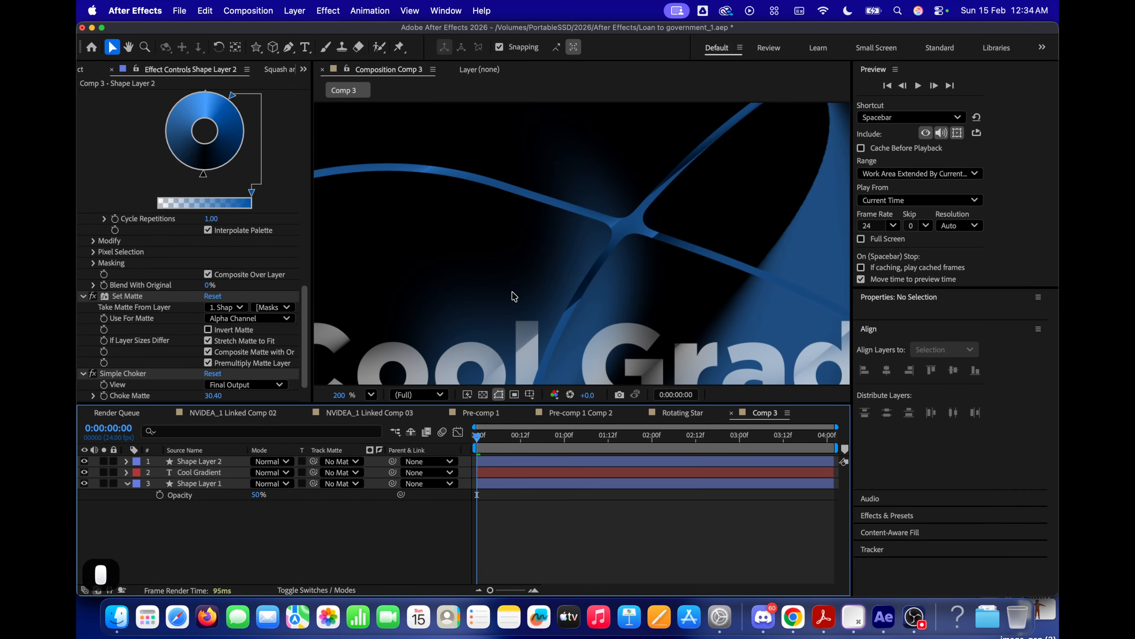
Go to 0:00:02:11 and add the Deep Glow 2 effect to Shape Layer 2 after Simple Choker.
{"action": "scroll", "coordinate": [515, 292], "scroll_direction": "down", "scroll_amount": 2}
{"action": "left_click_drag", "start_coordinate": [481, 443], "coordinate": [694, 410]}
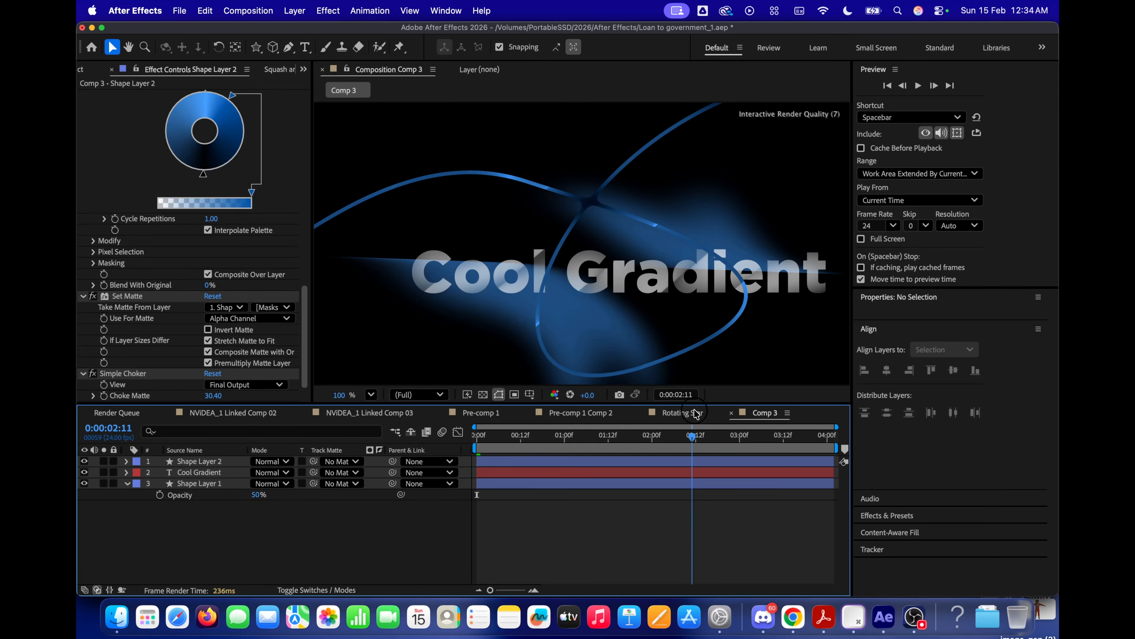
{"action": "left_click", "coordinate": [580, 463]}
{"action": "key", "text": "ctrl+space"}
{"action": "type", "text": "dwe"}
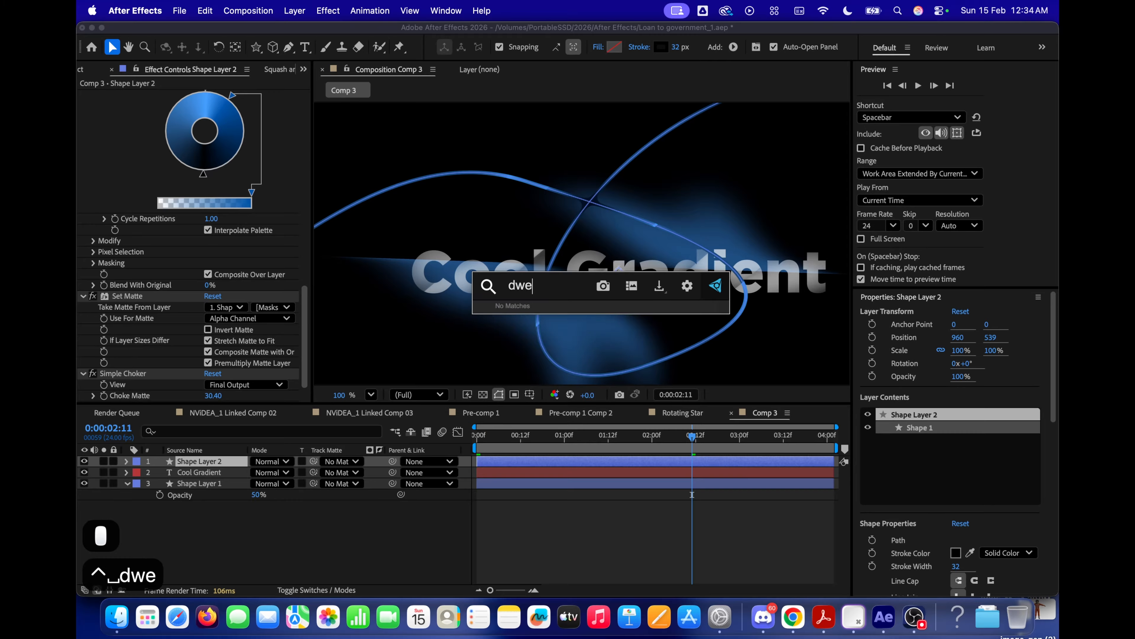
{"action": "key", "text": "BackSpace"}
{"action": "key", "text": "BackSpace"}
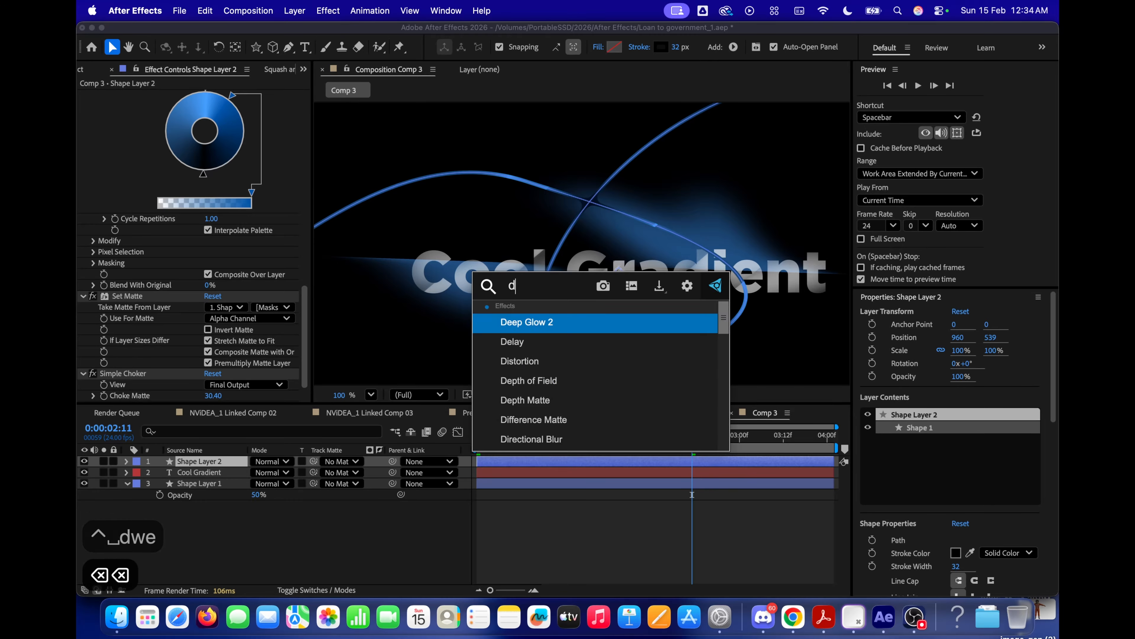
{"action": "key", "text": "Return"}
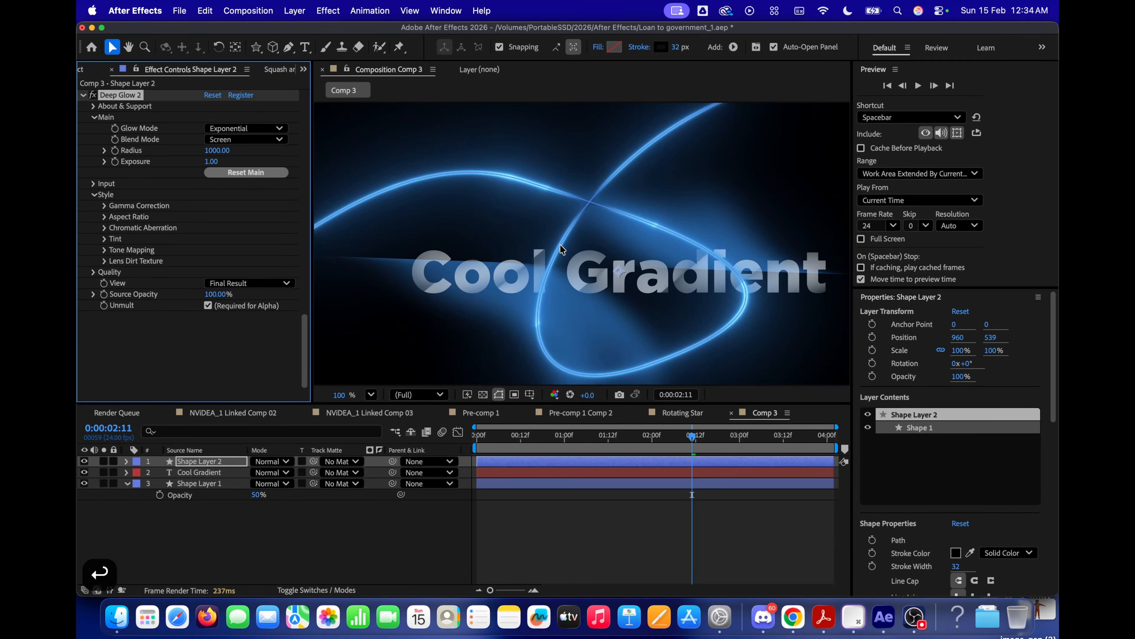
Inspect the glowing stroke up close and set Deep Glow 2's Exposure to 0.10.
{"action": "scroll", "coordinate": [561, 246], "scroll_direction": "up", "scroll_amount": 5}
{"action": "left_click_drag", "start_coordinate": [577, 274], "coordinate": [616, 281]}
{"action": "scroll", "coordinate": [625, 246], "scroll_direction": "down", "scroll_amount": 4}
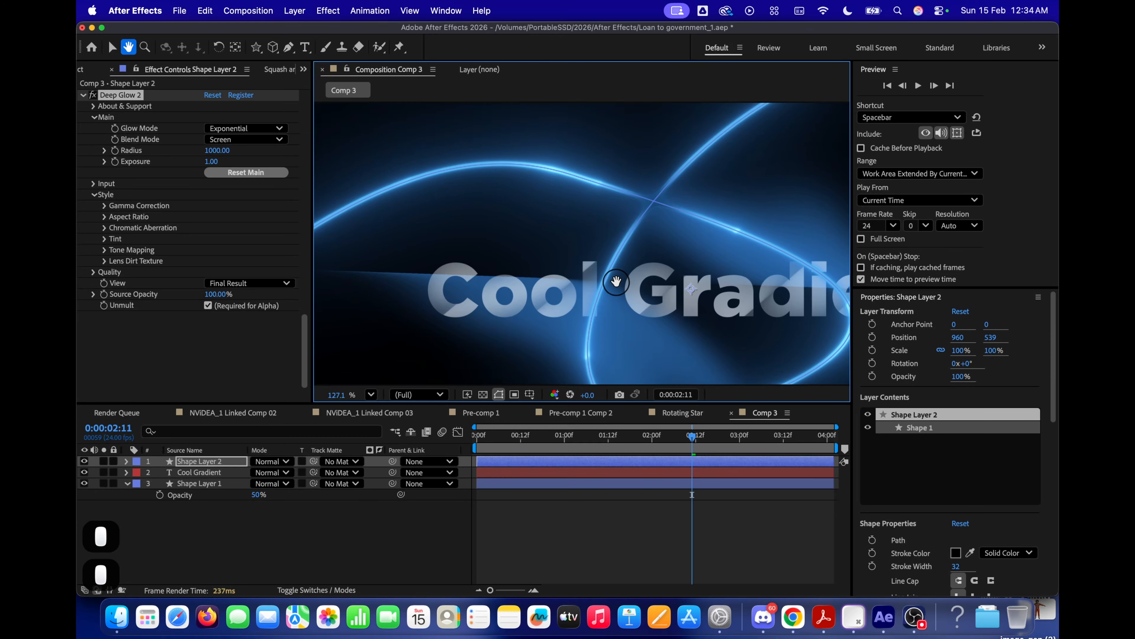
{"action": "key", "text": "v"}
{"action": "left_click", "coordinate": [207, 161]}
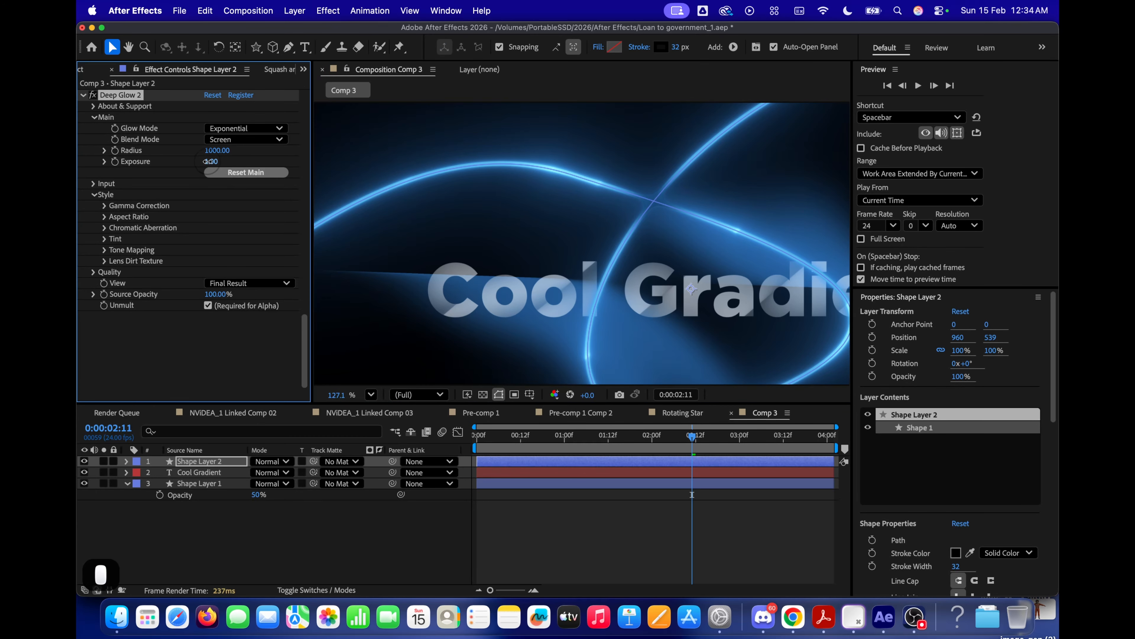
{"action": "type", "text": "0.10"}
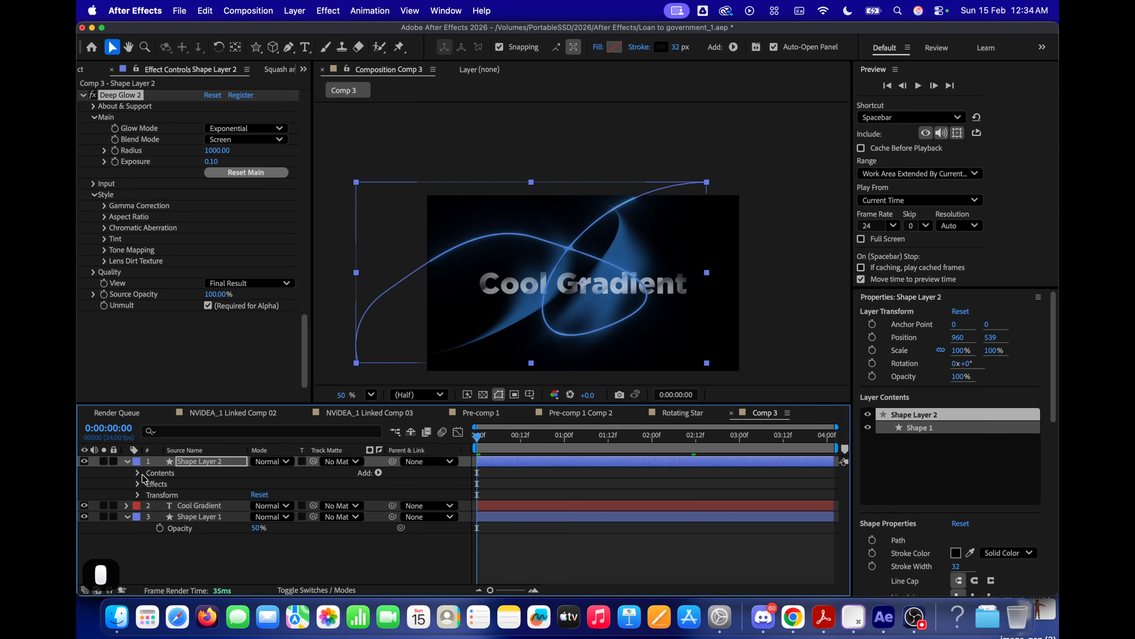
Reveal the Path property of Shape 1 in Shape Layer 2 and set a keyframe for it at 0:00:00:00.
{"action": "left_click", "coordinate": [142, 478]}
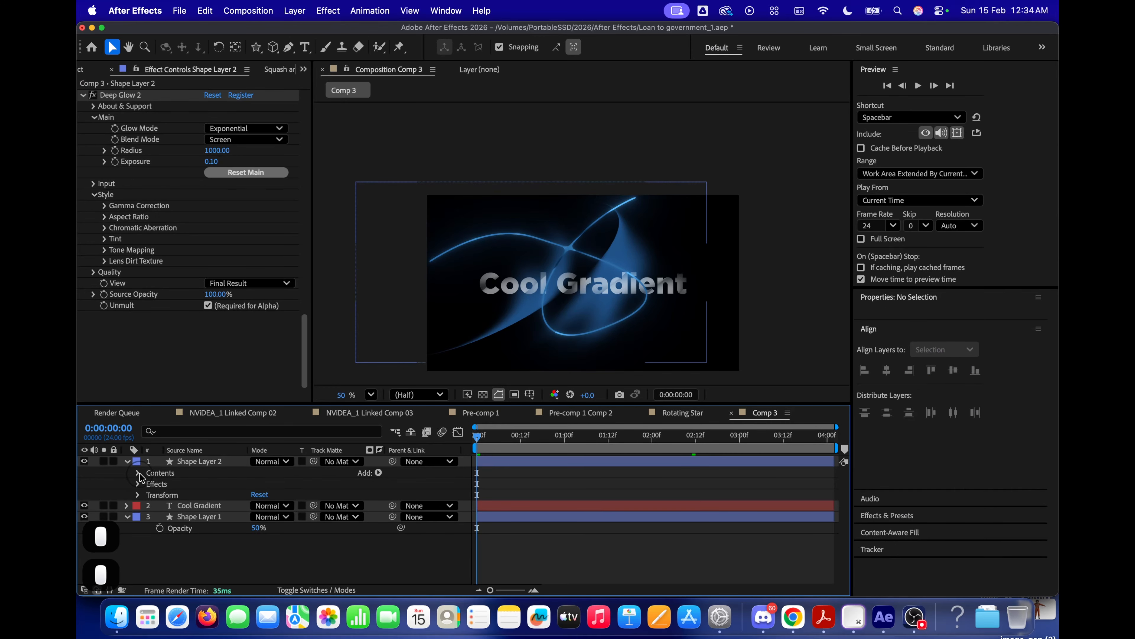
{"action": "left_click", "coordinate": [138, 473]}
{"action": "left_click", "coordinate": [149, 484]}
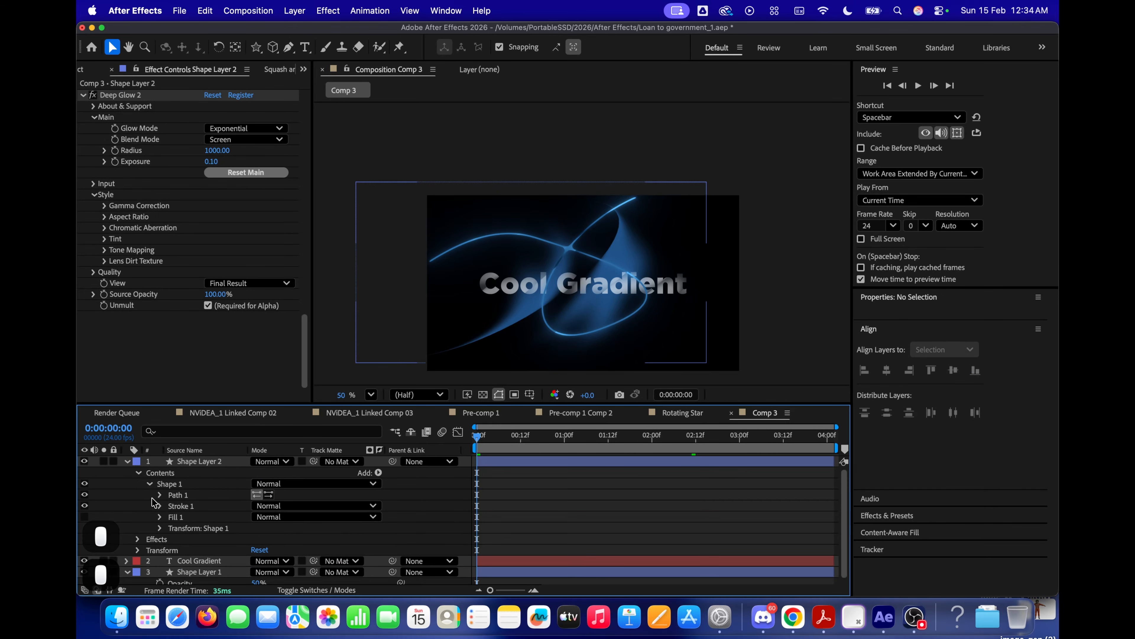
{"action": "left_click", "coordinate": [159, 495]}
{"action": "left_click", "coordinate": [181, 506]}
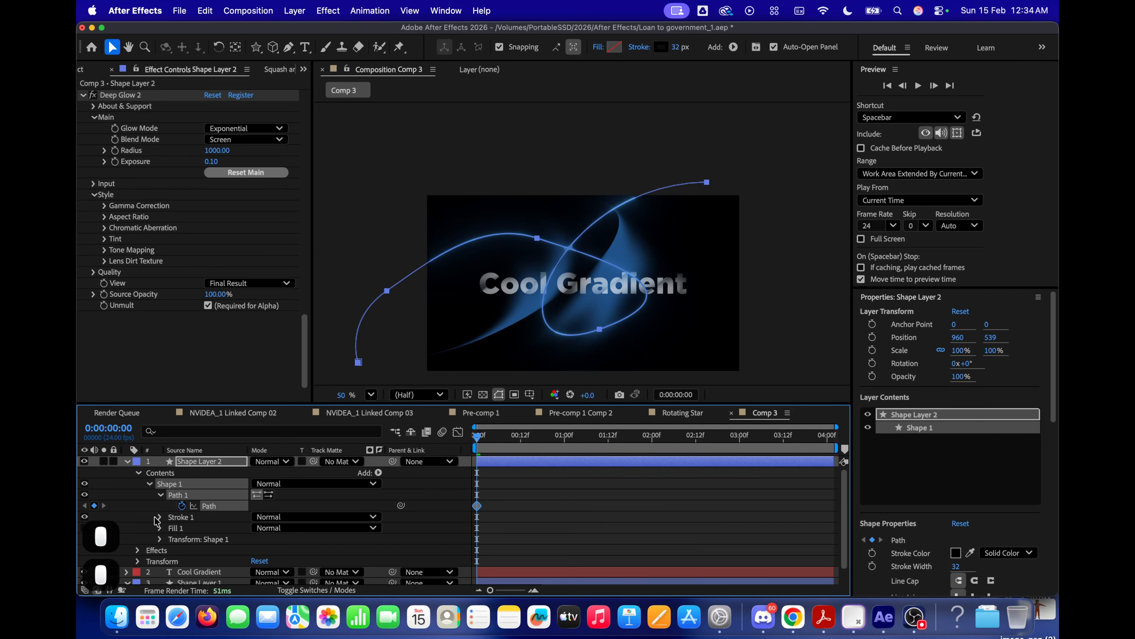
At 0:00:04:01, reshape the right side of Shape Layer 2's path by moving its end point and loop points, adding a second Path keyframe.
{"action": "left_click_drag", "start_coordinate": [494, 436], "coordinate": [916, 448]}
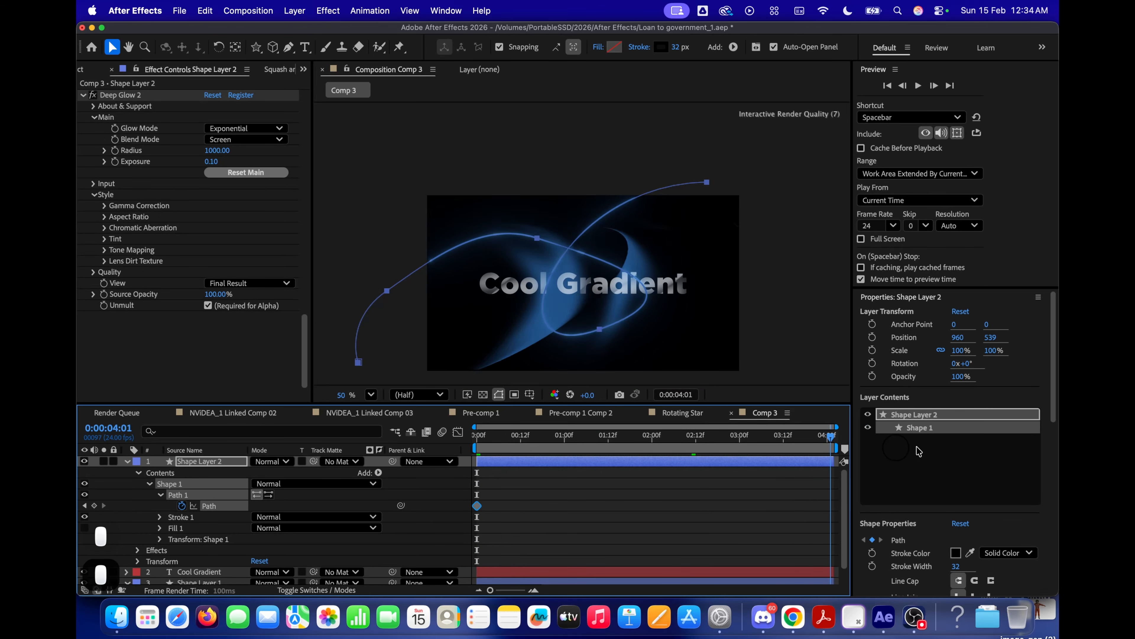
{"action": "scroll", "coordinate": [691, 230], "scroll_direction": "up", "scroll_amount": 1}
{"action": "left_click_drag", "start_coordinate": [722, 213], "coordinate": [672, 260]}
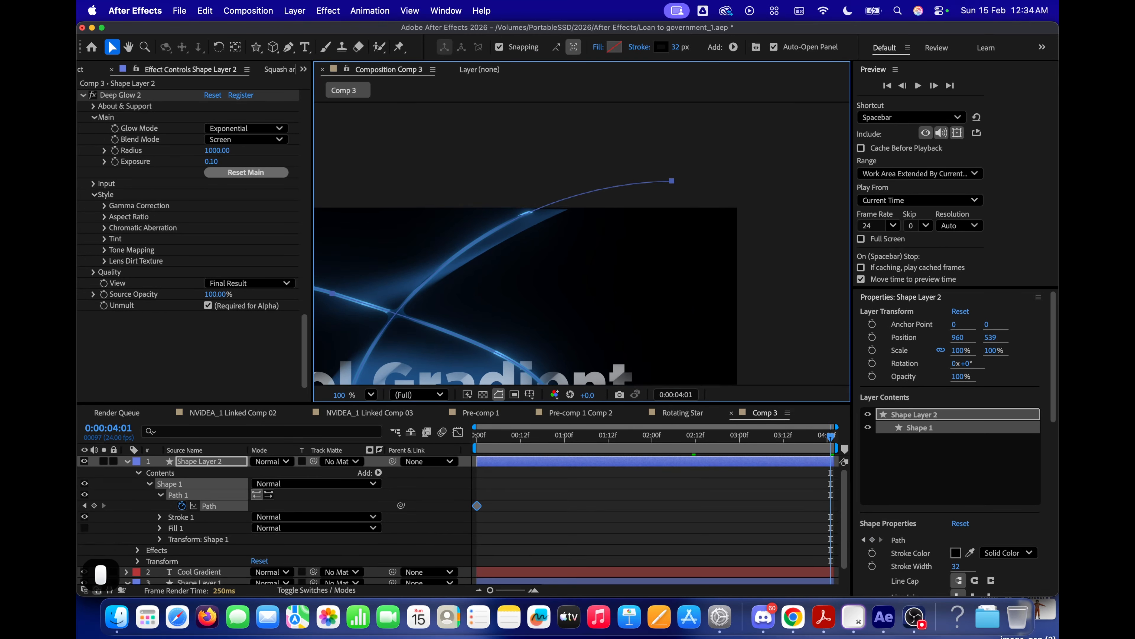
{"action": "key", "text": "g"}
{"action": "left_click", "coordinate": [672, 181]}
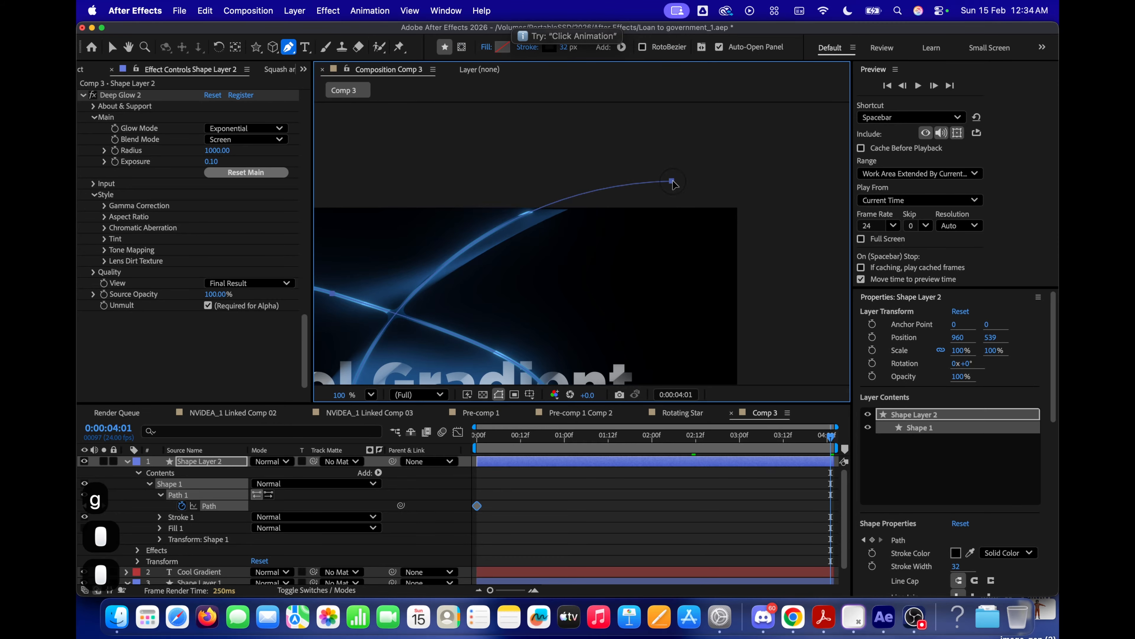
{"action": "left_click_drag", "start_coordinate": [673, 181], "coordinate": [779, 223]}
{"action": "left_click_drag", "start_coordinate": [684, 280], "coordinate": [665, 235]}
{"action": "scroll", "coordinate": [666, 278], "scroll_direction": "down", "scroll_amount": 2}
{"action": "left_click_drag", "start_coordinate": [630, 288], "coordinate": [678, 236]}
{"action": "key", "text": "v"}
{"action": "left_click_drag", "start_coordinate": [811, 137], "coordinate": [734, 116]}
{"action": "left_click_drag", "start_coordinate": [664, 219], "coordinate": [786, 171]}
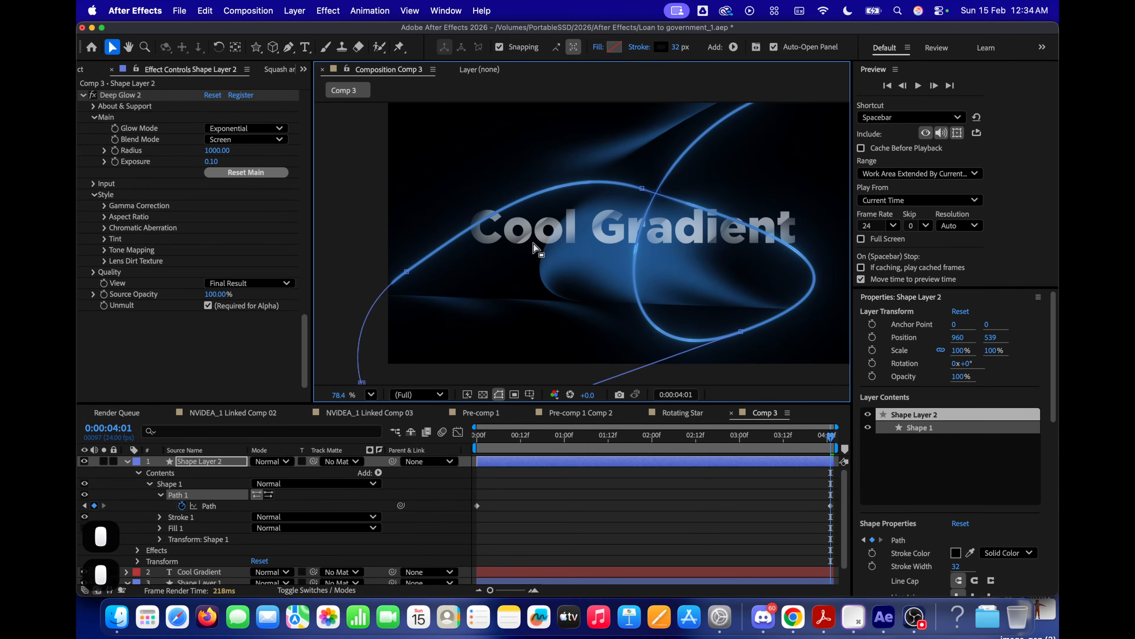
Move the path's left end and neighbouring points at 0:00:04:01 and adjust their handles to reshape the left curve.
{"action": "left_click_drag", "start_coordinate": [424, 278], "coordinate": [494, 251]}
{"action": "left_click", "coordinate": [476, 244]}
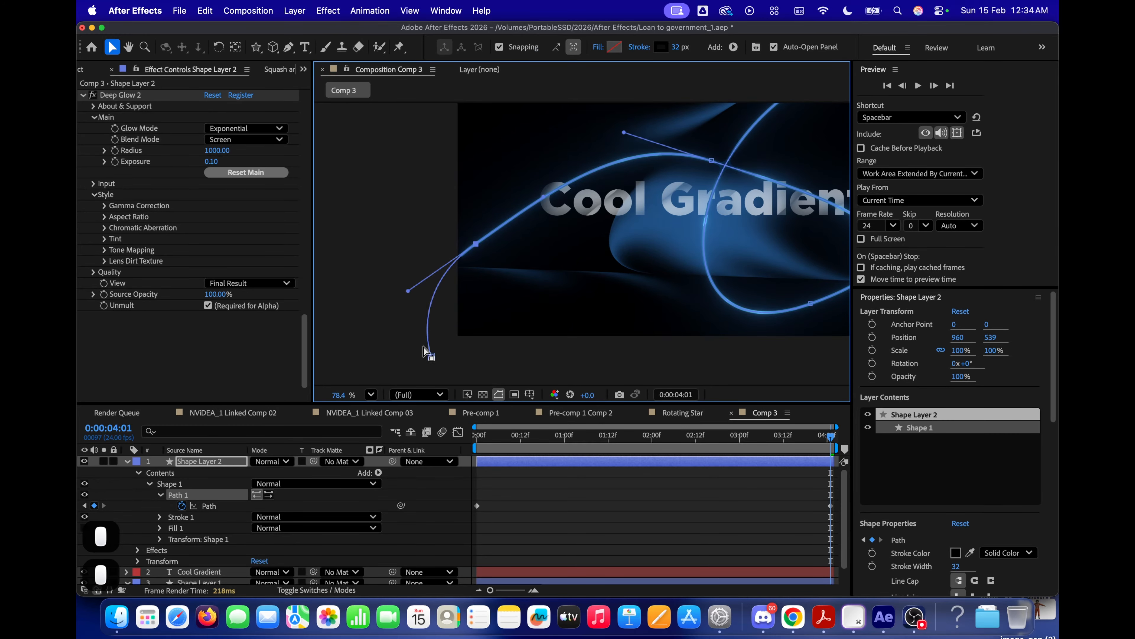
{"action": "left_click_drag", "start_coordinate": [431, 356], "coordinate": [370, 347]}
{"action": "left_click_drag", "start_coordinate": [476, 244], "coordinate": [432, 328]}
{"action": "left_click_drag", "start_coordinate": [623, 132], "coordinate": [607, 214]}
{"action": "left_click_drag", "start_coordinate": [737, 166], "coordinate": [604, 193]}
{"action": "left_click_drag", "start_coordinate": [677, 330], "coordinate": [597, 283]}
{"action": "left_click_drag", "start_coordinate": [578, 186], "coordinate": [436, 195]}
{"action": "scroll", "coordinate": [590, 215], "scroll_direction": "down", "scroll_amount": 1}
{"action": "left_click_drag", "start_coordinate": [591, 214], "coordinate": [608, 230]}
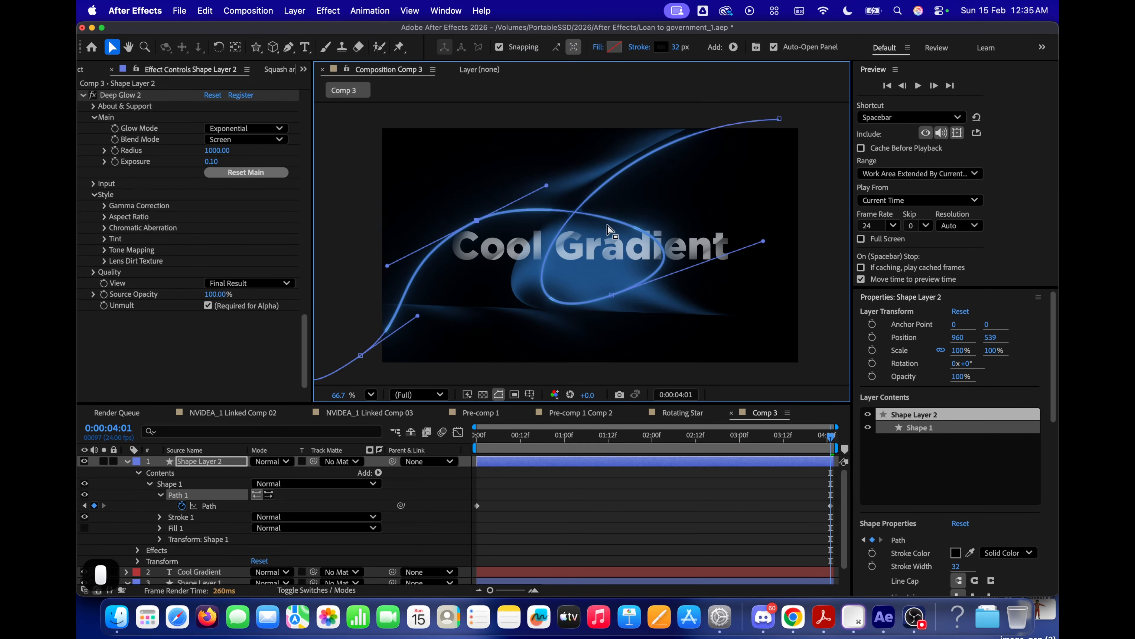
Adjust the path's upper-right end and middle handles to open the loop into a wave, and scrub back through the path animation.
{"action": "left_click_drag", "start_coordinate": [776, 119], "coordinate": [773, 103]}
{"action": "left_click_drag", "start_coordinate": [661, 157], "coordinate": [669, 181]}
{"action": "left_click_drag", "start_coordinate": [576, 132], "coordinate": [714, 245]}
{"action": "left_click_drag", "start_coordinate": [632, 211], "coordinate": [623, 199]}
{"action": "scroll", "coordinate": [624, 199], "scroll_direction": "up", "scroll_amount": 1}
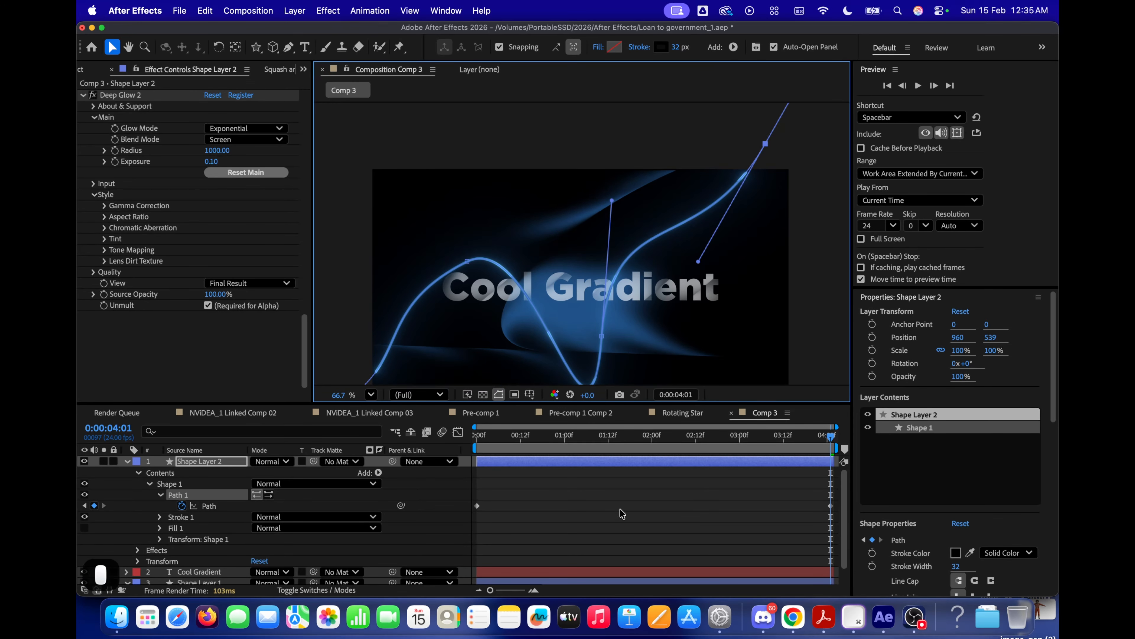
{"action": "left_click", "coordinate": [621, 515]}
{"action": "left_click_drag", "start_coordinate": [831, 437], "coordinate": [752, 439]}
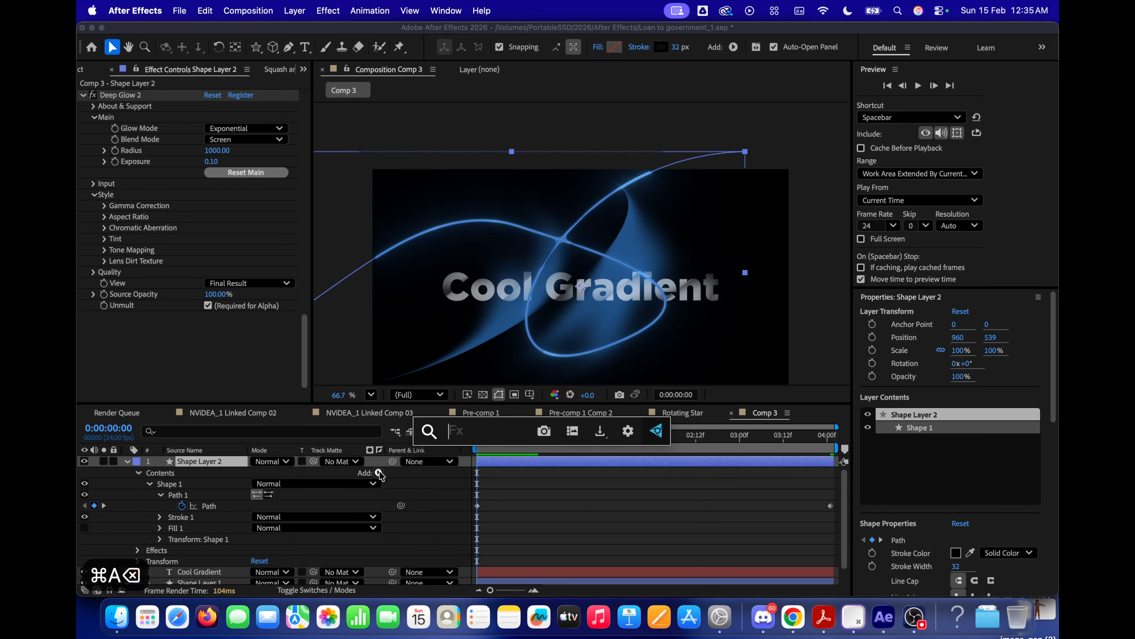
Add Trim Paths to Shape Layer 2, set its End to 88%, and try out the Offset.
{"action": "left_click", "coordinate": [378, 472]}
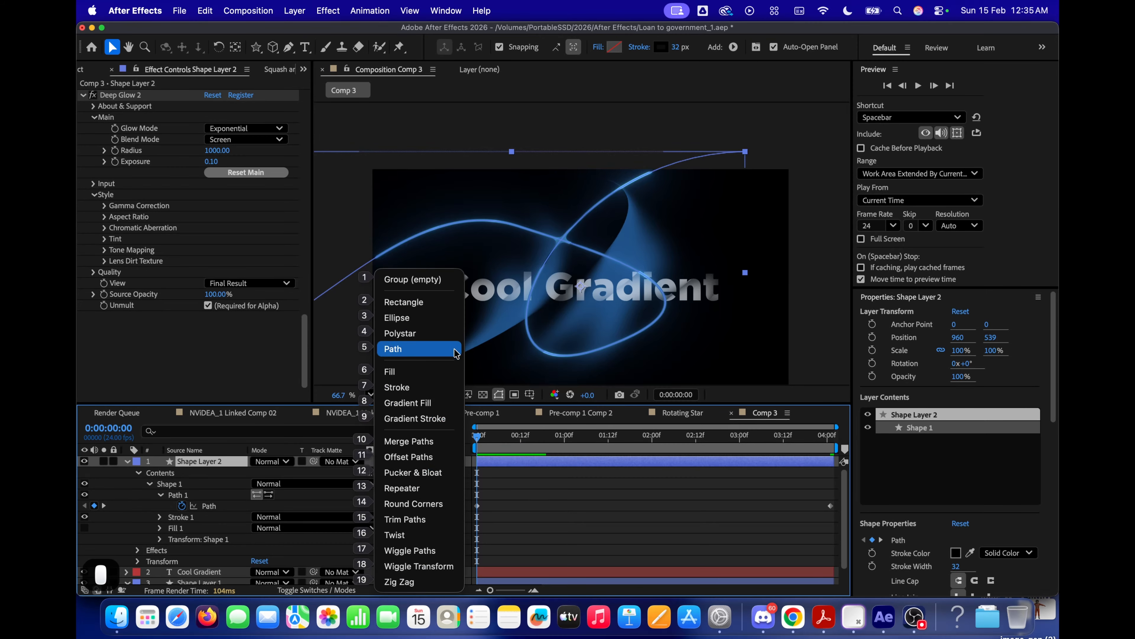
{"action": "left_click", "coordinate": [432, 519]}
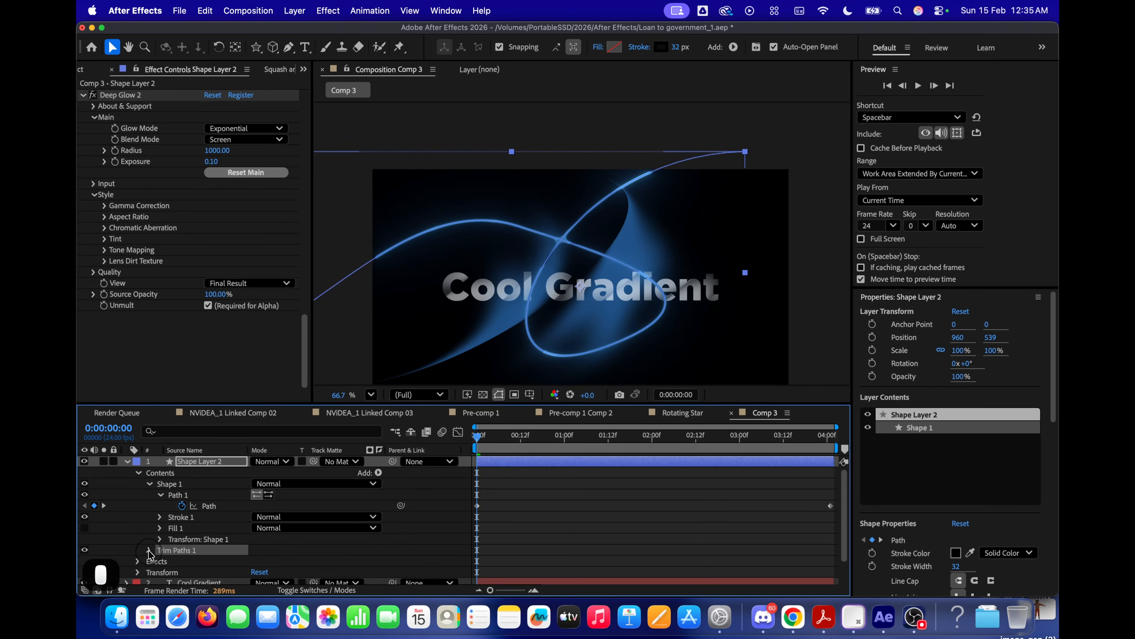
{"action": "left_click", "coordinate": [149, 550]}
{"action": "scroll", "coordinate": [222, 543], "scroll_direction": "down", "scroll_amount": 3}
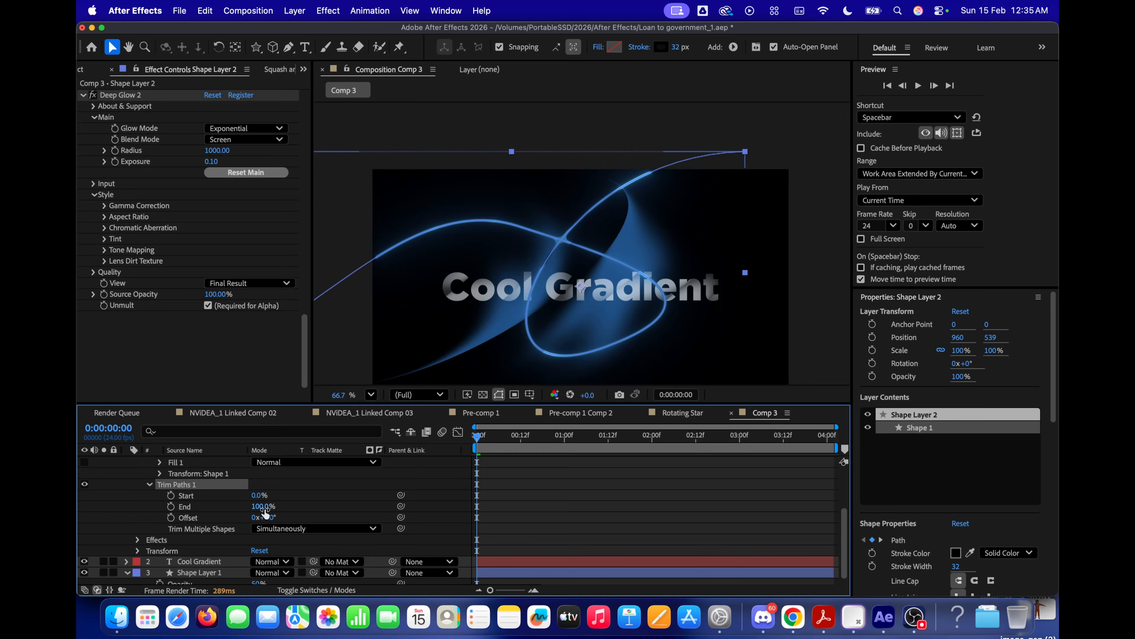
{"action": "left_click_drag", "start_coordinate": [264, 505], "coordinate": [256, 502]}
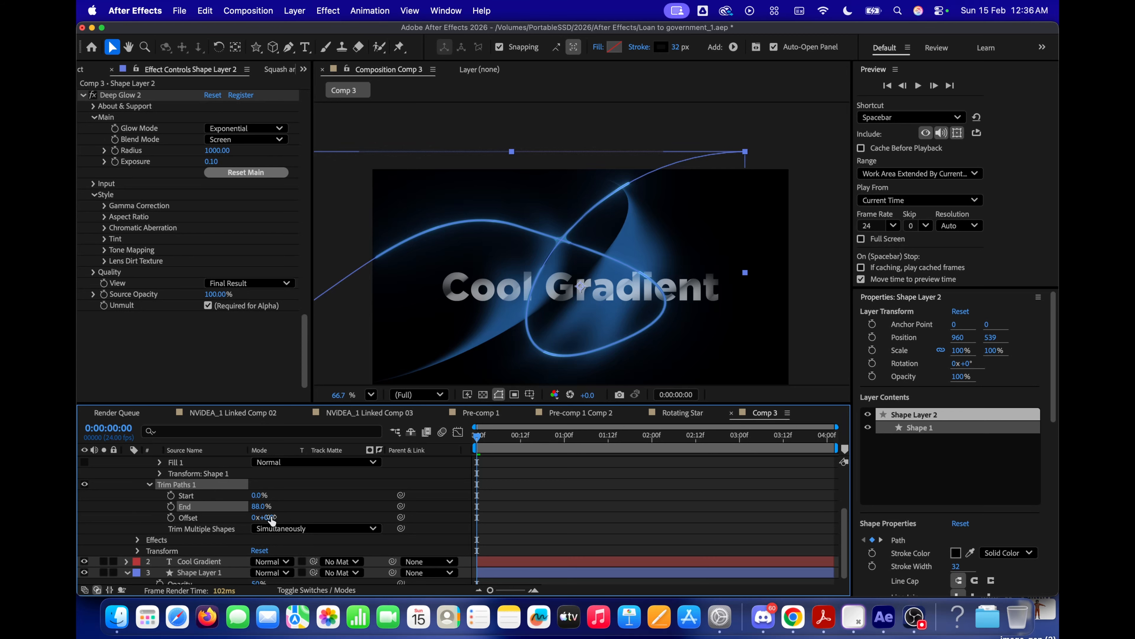
{"action": "left_click_drag", "start_coordinate": [270, 517], "coordinate": [283, 516]}
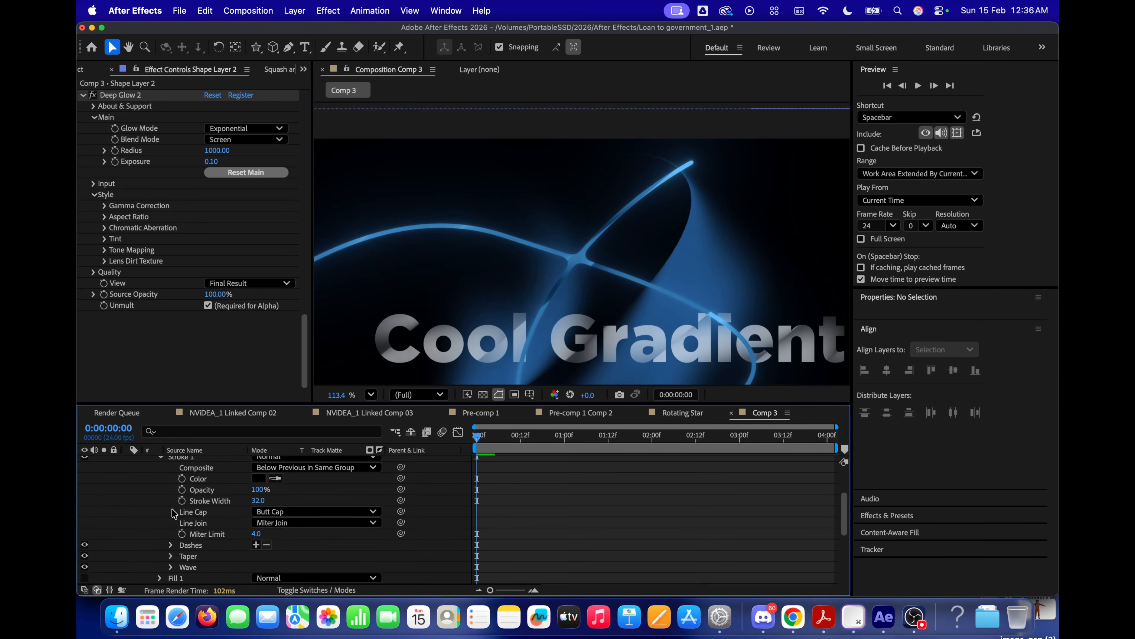
Add the expression time*20 to Trim Paths 1's Offset and preview the animation.
{"action": "scroll", "coordinate": [176, 520], "scroll_direction": "down", "scroll_amount": 3}
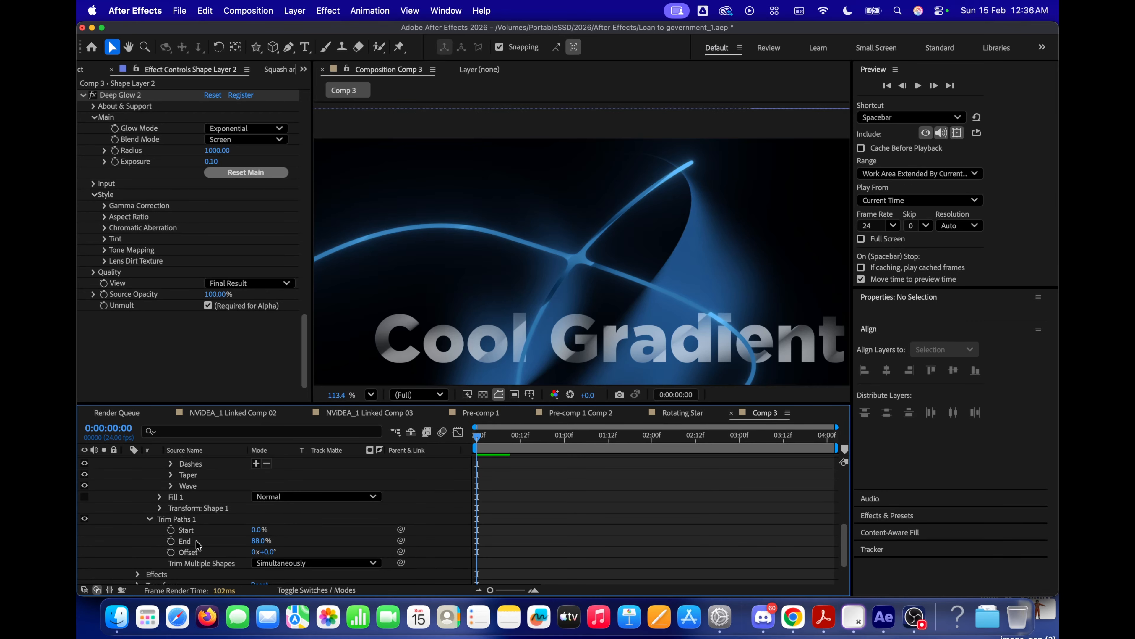
{"action": "scroll", "coordinate": [198, 545], "scroll_direction": "down", "scroll_amount": 1}
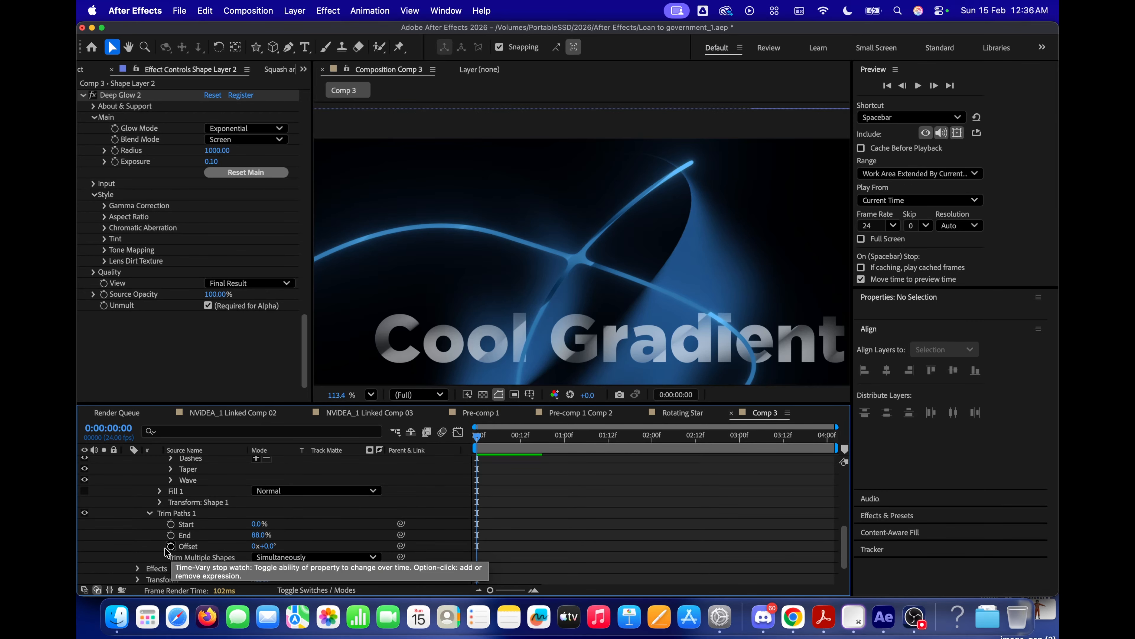
{"action": "left_click", "coordinate": [170, 546], "text": "alt"}
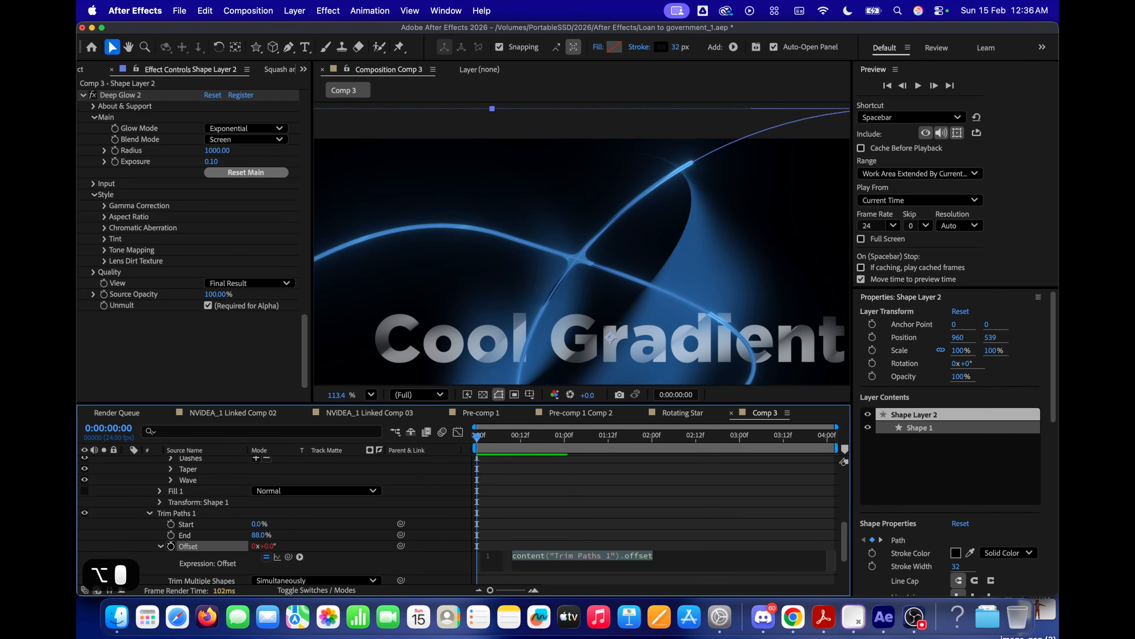
{"action": "type", "text": "tim"}
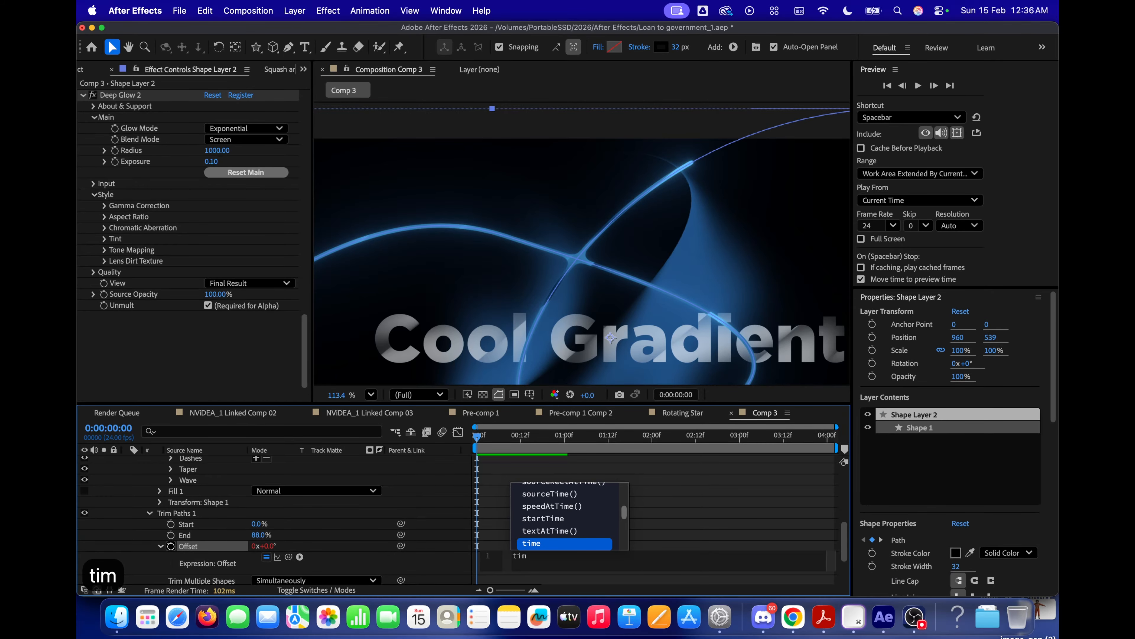
{"action": "type", "text": "e*"}
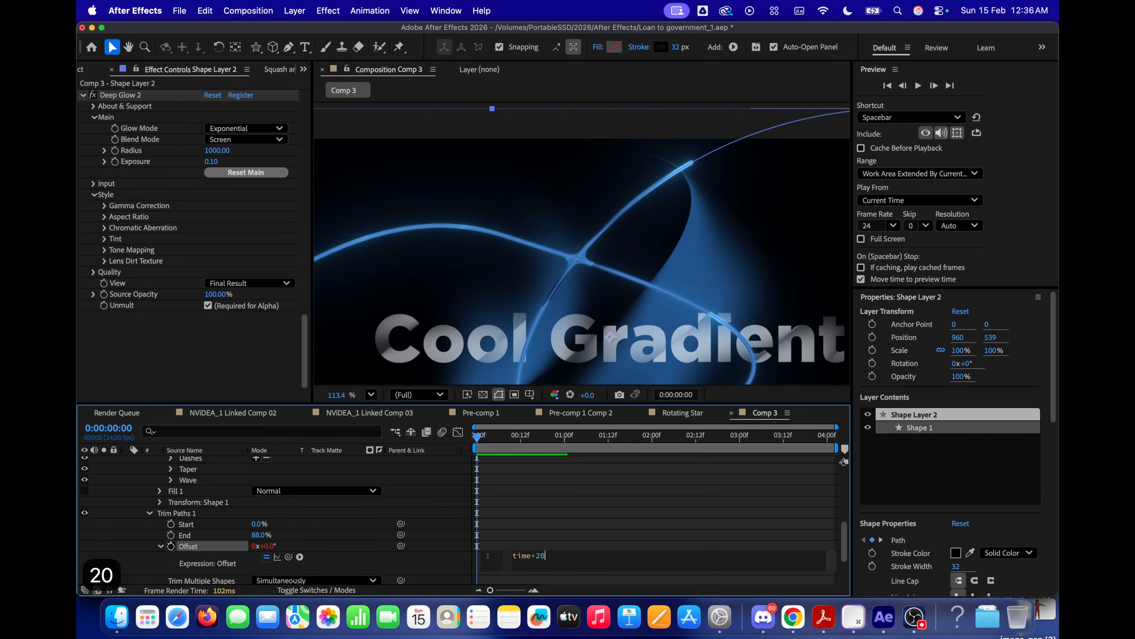
{"action": "left_click", "coordinate": [460, 563]}
{"action": "scroll", "coordinate": [678, 250], "scroll_direction": "down", "scroll_amount": 2}
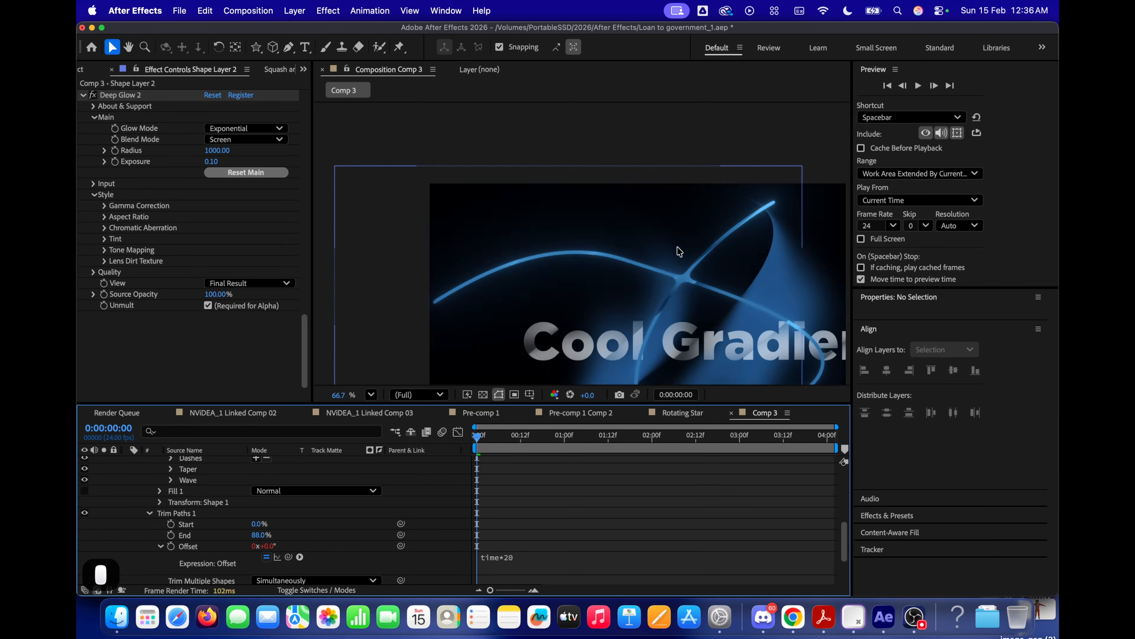
{"action": "key", "text": "space"}
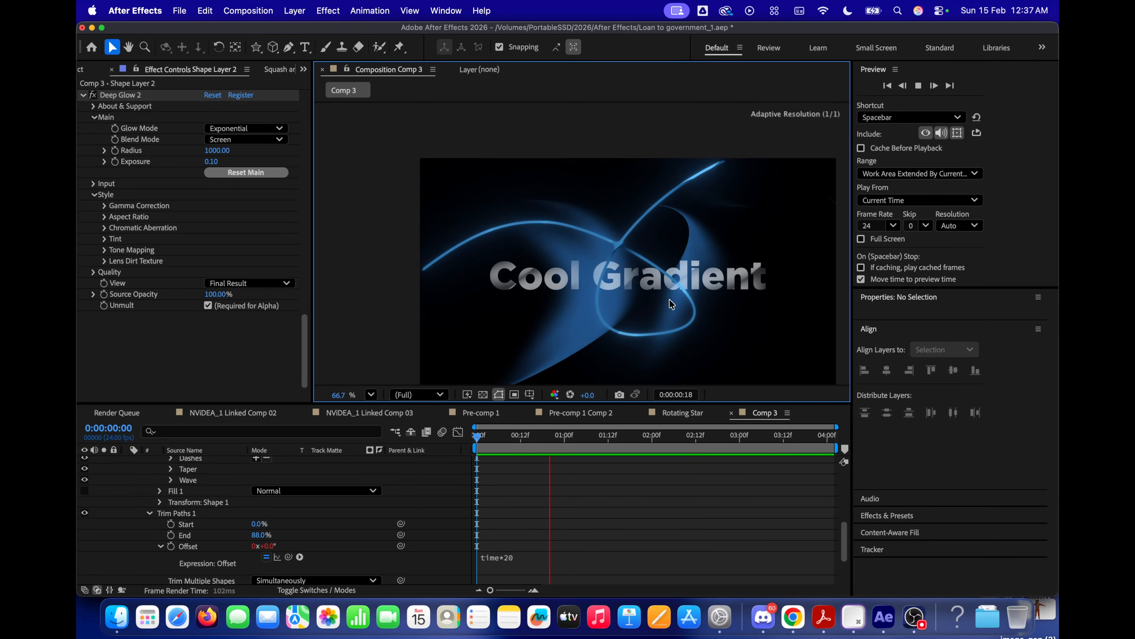
Change the Trim Paths Offset expression to time*100 and preview the animation from the start.
{"action": "left_click", "coordinate": [606, 558]}
{"action": "left_click", "coordinate": [606, 559]}
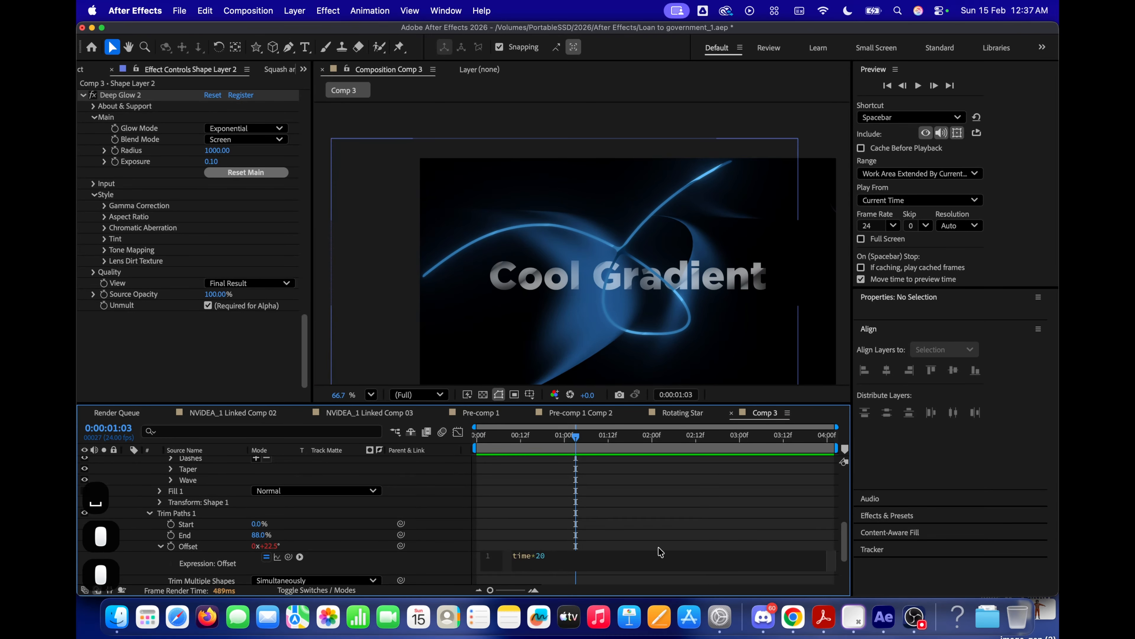
{"action": "key", "text": "Left"}
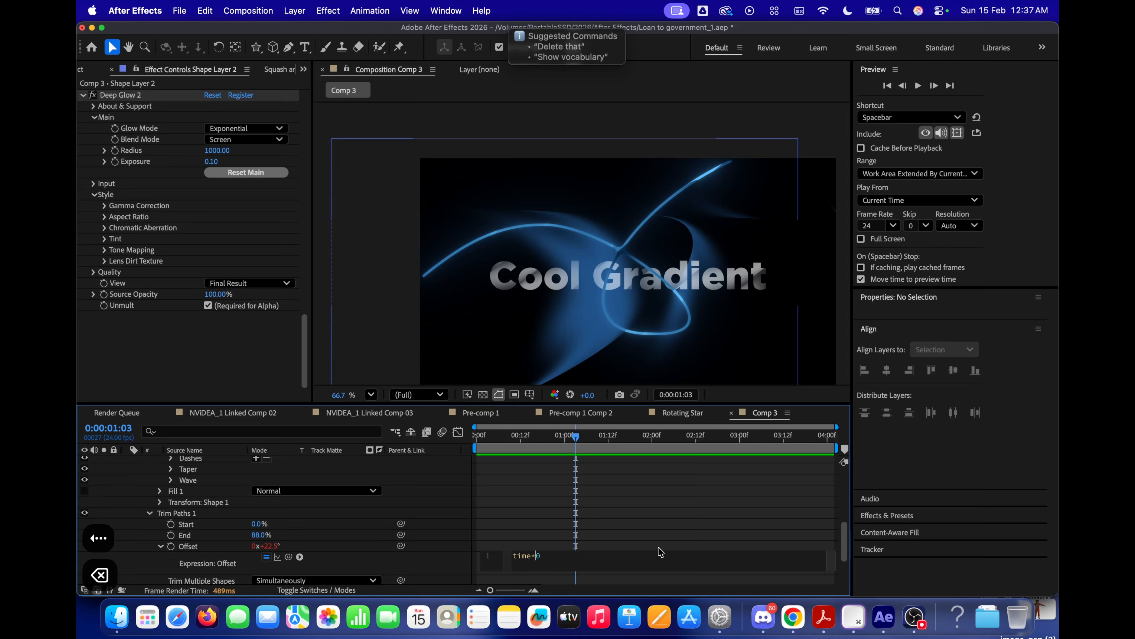
{"action": "type", "text": "100"}
{"action": "left_click", "coordinate": [429, 509]}
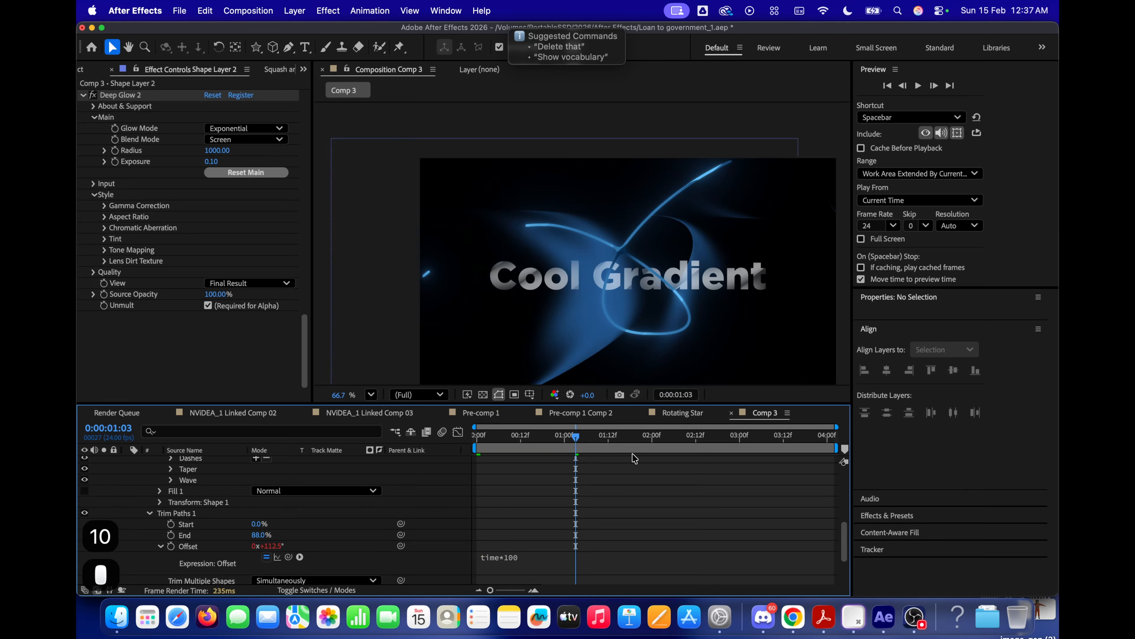
{"action": "left_click_drag", "start_coordinate": [590, 432], "coordinate": [432, 444]}
{"action": "key", "text": "space"}
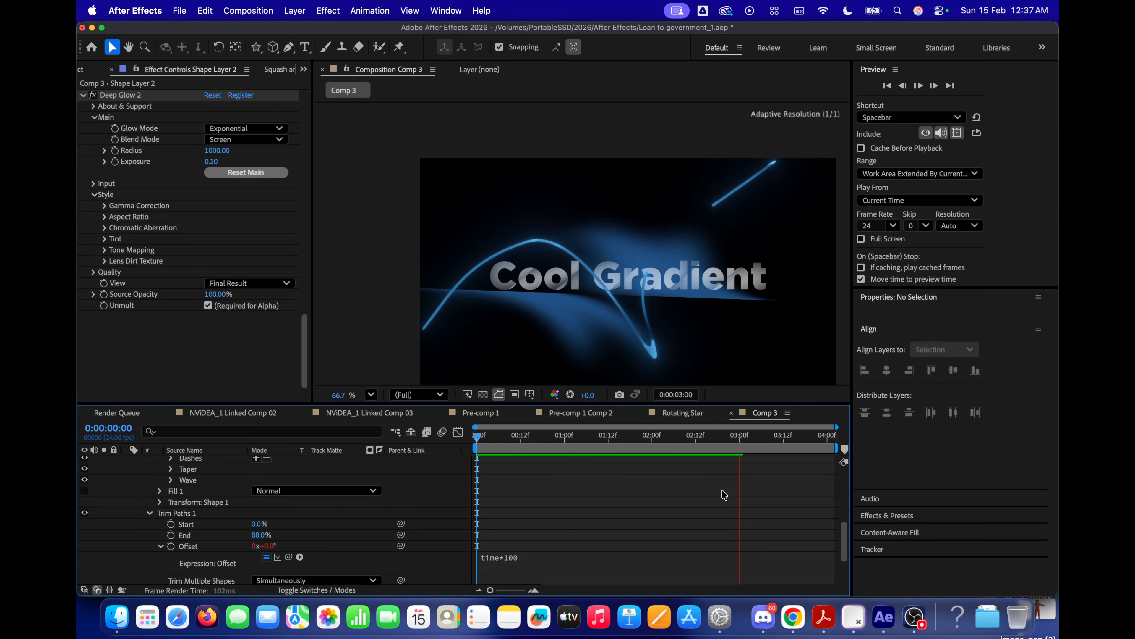
{"action": "key", "text": "space"}
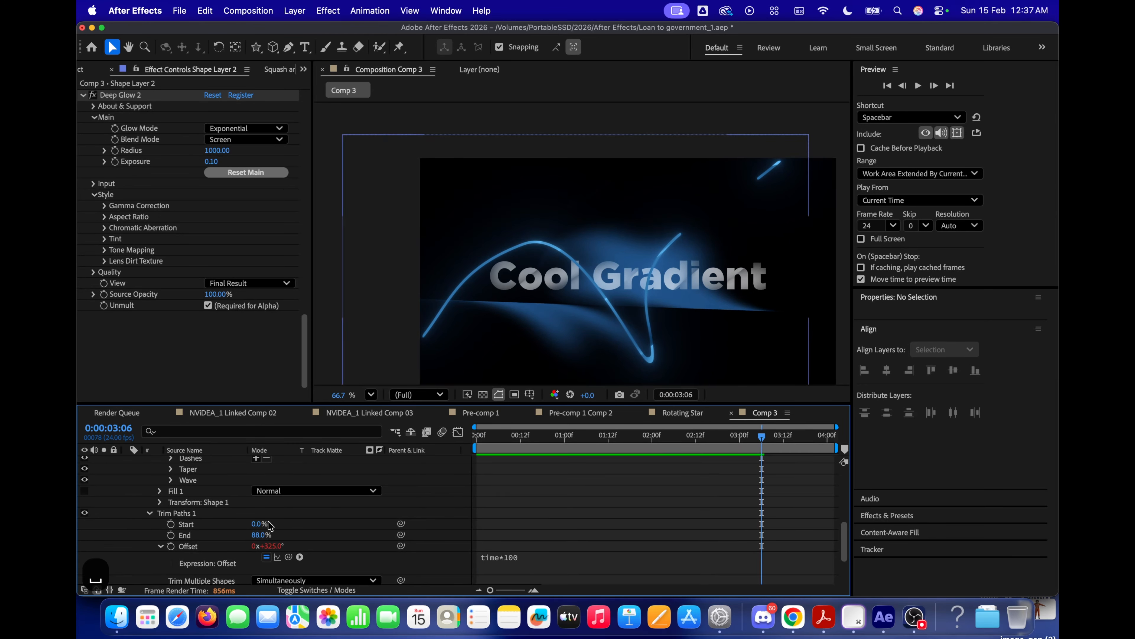
Set the Trim Paths End to 90% and preview the animation.
{"action": "scroll", "coordinate": [272, 526], "scroll_direction": "up", "scroll_amount": 5}
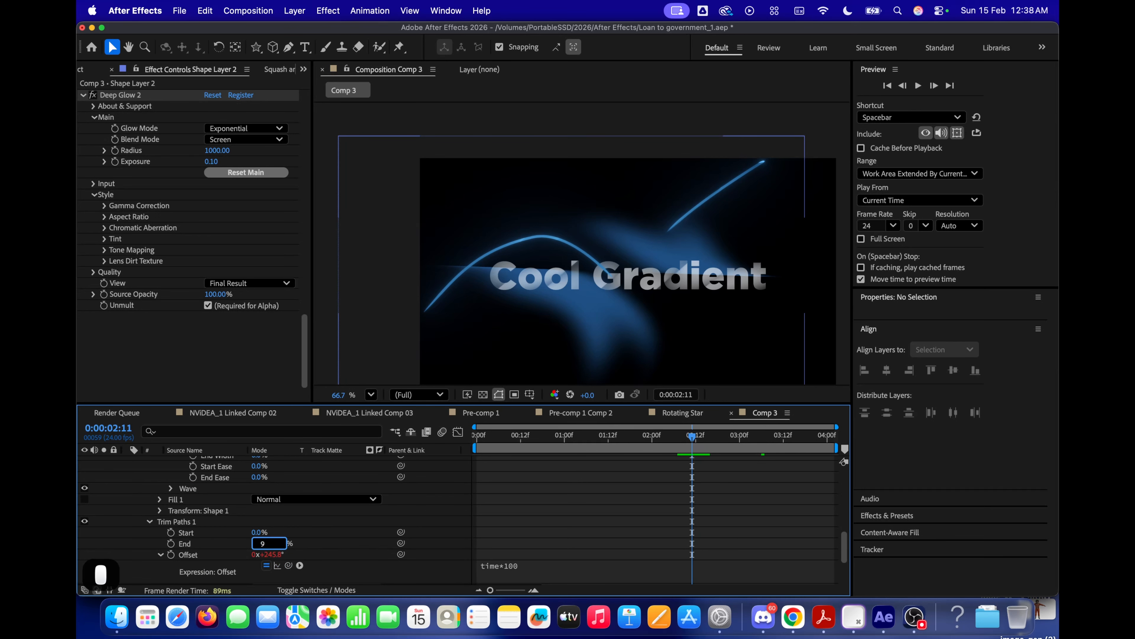
{"action": "type", "text": "0"}
{"action": "key", "text": "Return"}
{"action": "left_click", "coordinate": [479, 518]}
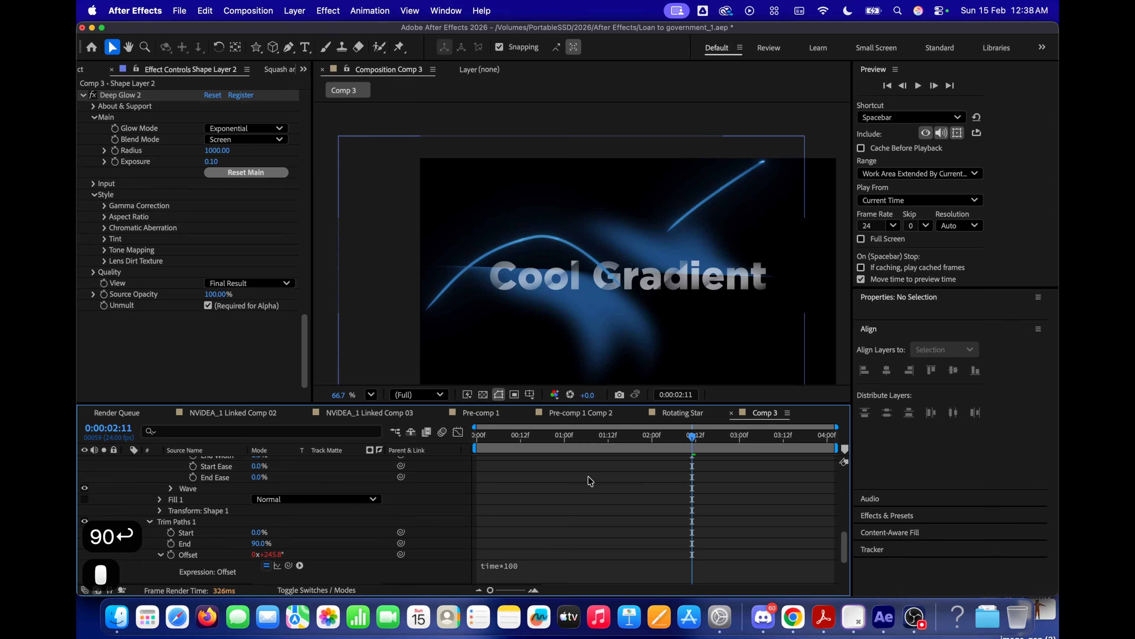
{"action": "key", "text": "space"}
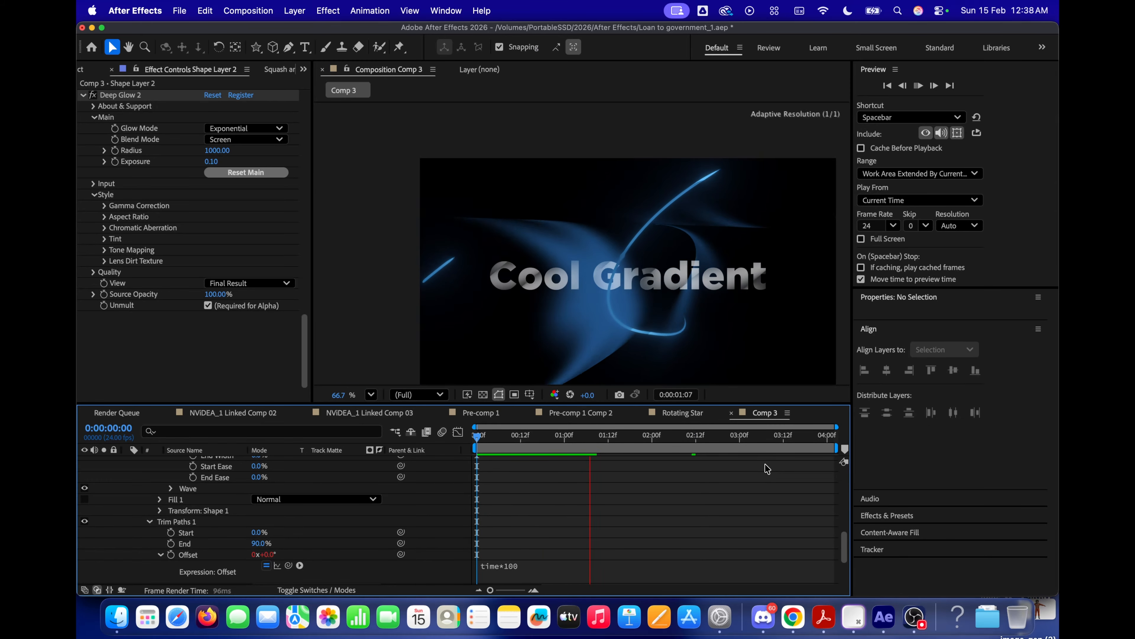
{"action": "key", "text": "space"}
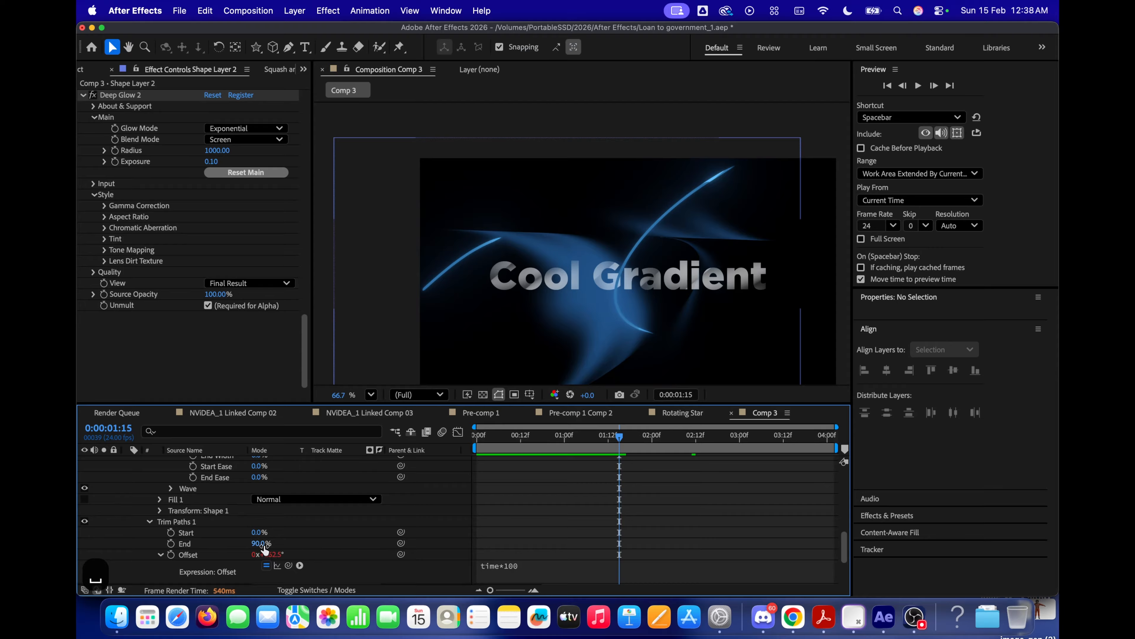
Set the Trim Paths End to 100% and preview the animation from 0:00:00:00.
{"action": "left_click_drag", "start_coordinate": [264, 548], "coordinate": [271, 544]}
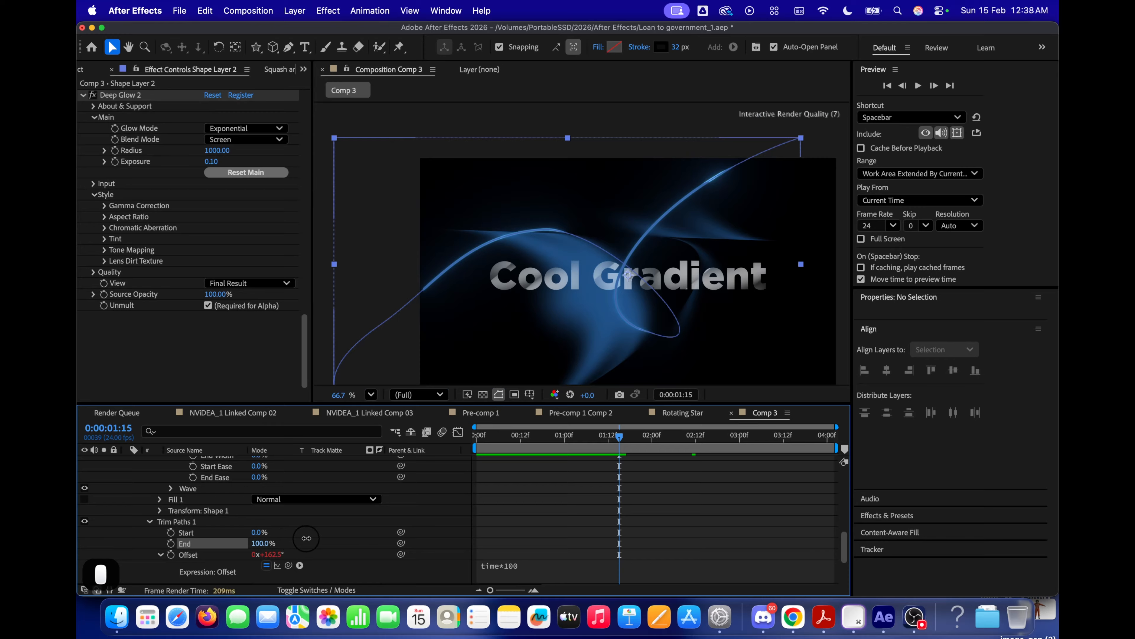
{"action": "left_click", "coordinate": [554, 468]}
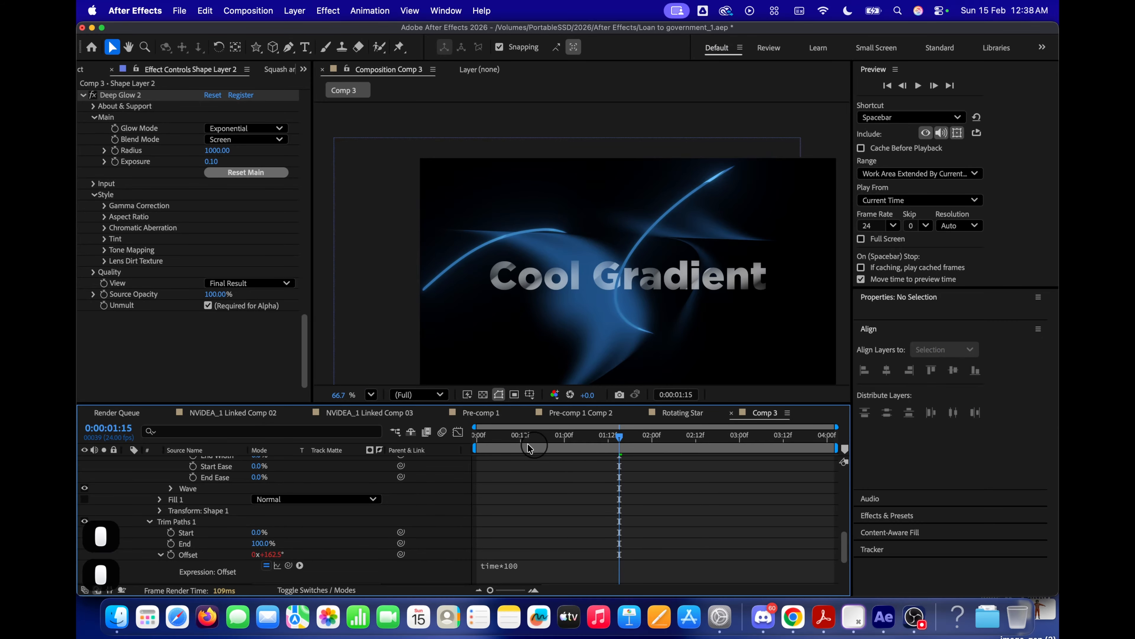
{"action": "key", "text": "Home"}
{"action": "key", "text": "space"}
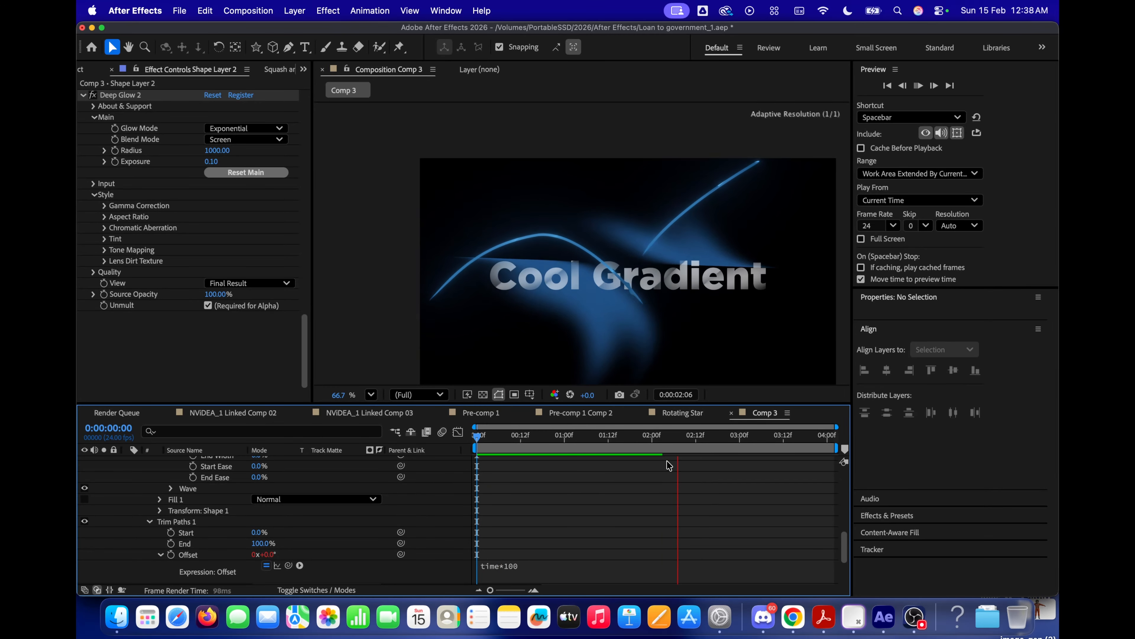
Inspect the glowing stroke and its crossing up close at 0:00:00:00, and bring Shape 1's Path and Stroke properties into view.
{"action": "scroll", "coordinate": [613, 287], "scroll_direction": "up", "scroll_amount": 6}
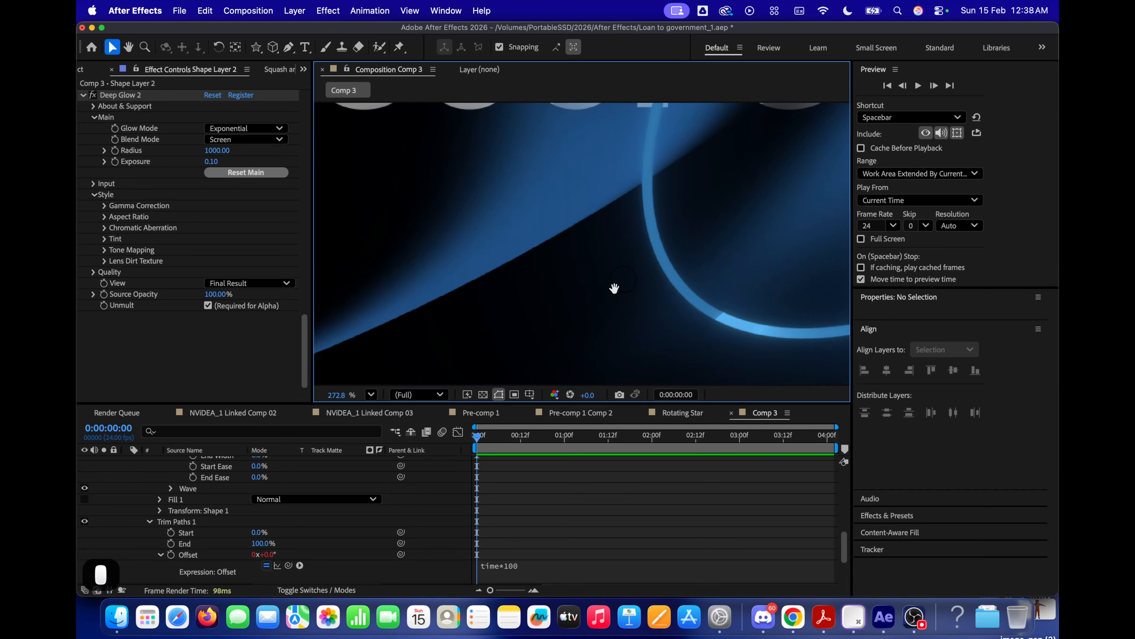
{"action": "scroll", "coordinate": [639, 290], "scroll_direction": "down", "scroll_amount": 5}
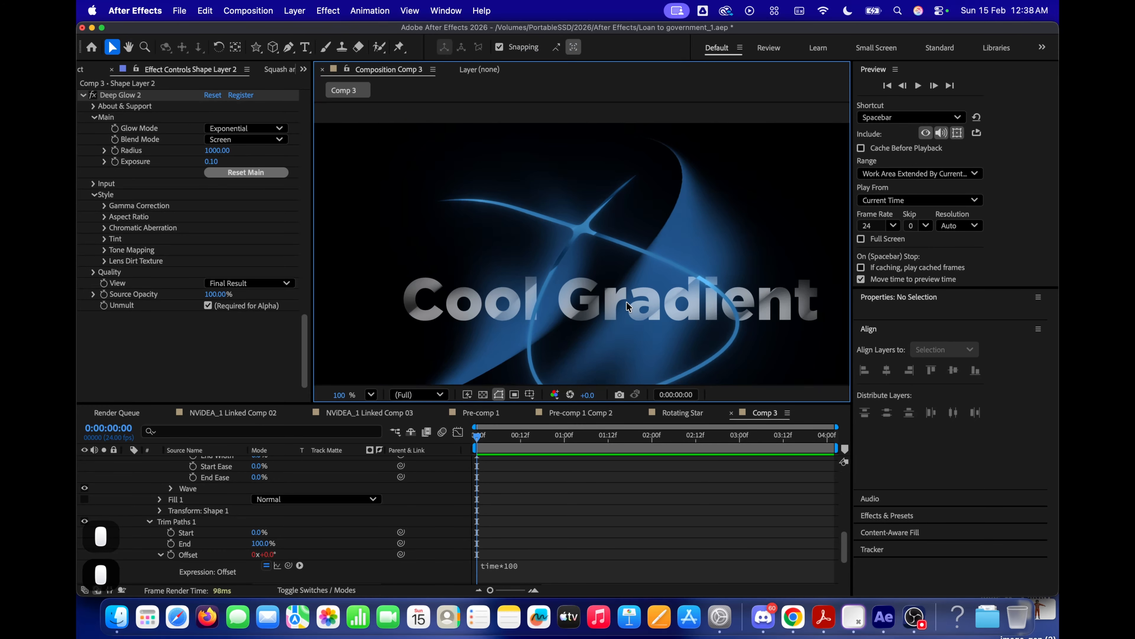
{"action": "scroll", "coordinate": [597, 320], "scroll_direction": "up", "scroll_amount": 3}
{"action": "left_click_drag", "start_coordinate": [603, 319], "coordinate": [630, 307]}
{"action": "scroll", "coordinate": [195, 497], "scroll_direction": "up", "scroll_amount": 8}
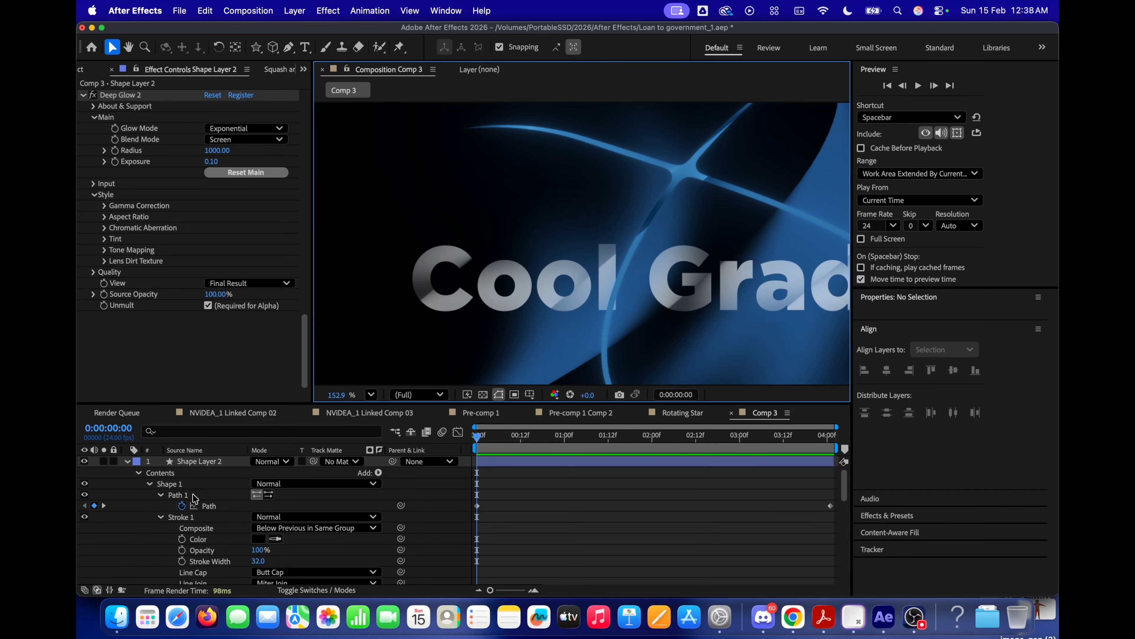
Collapse Shape Layer 2's properties and look over the Cool Gradient text and the glowing stroke crossing it.
{"action": "left_click", "coordinate": [127, 461]}
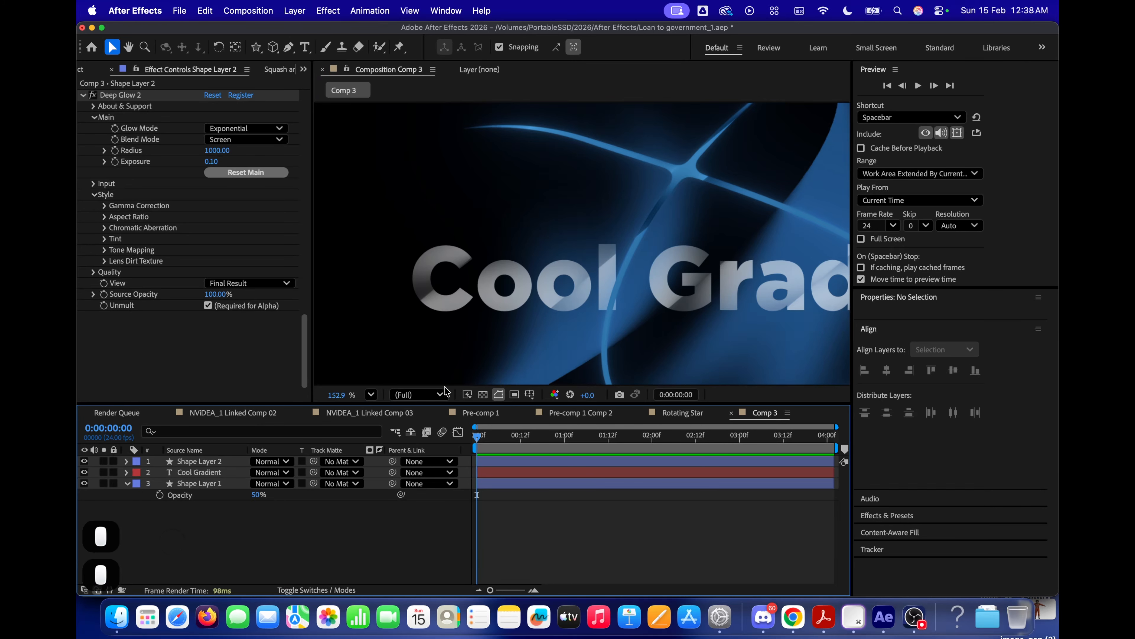
{"action": "scroll", "coordinate": [693, 268], "scroll_direction": "down", "scroll_amount": 3}
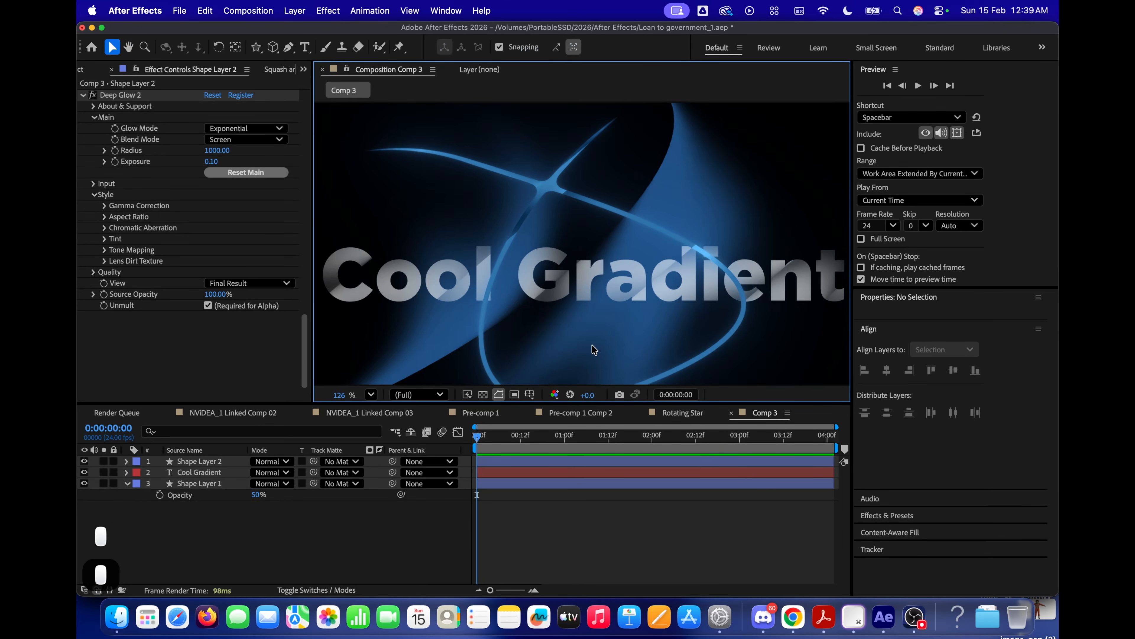
{"action": "left_click", "coordinate": [219, 473]}
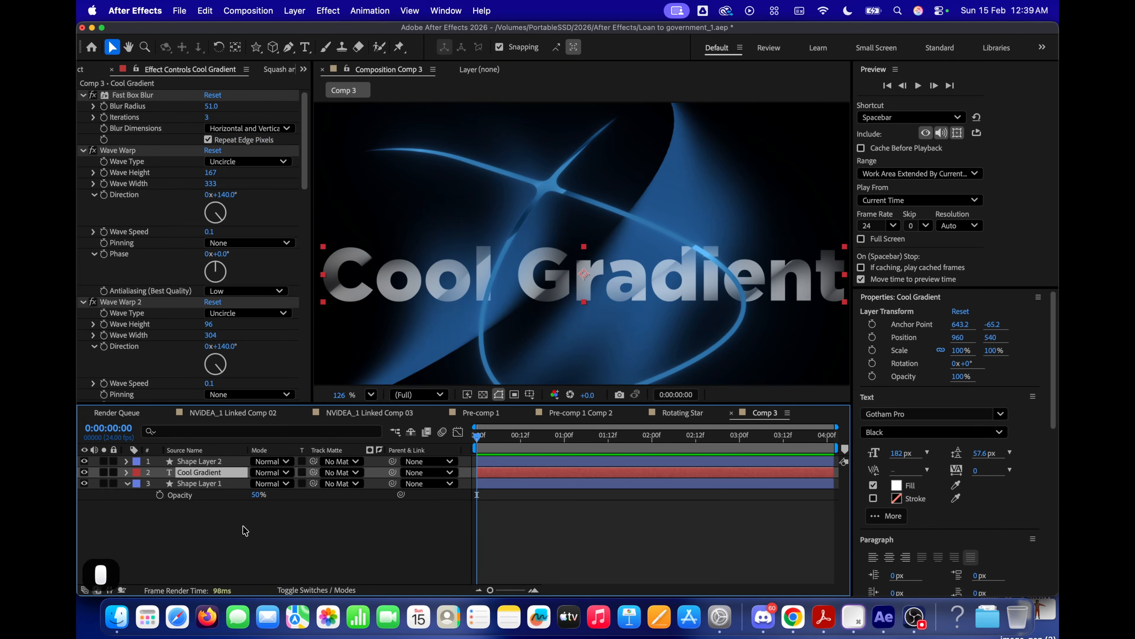
{"action": "left_click", "coordinate": [234, 530]}
{"action": "left_click", "coordinate": [221, 460]}
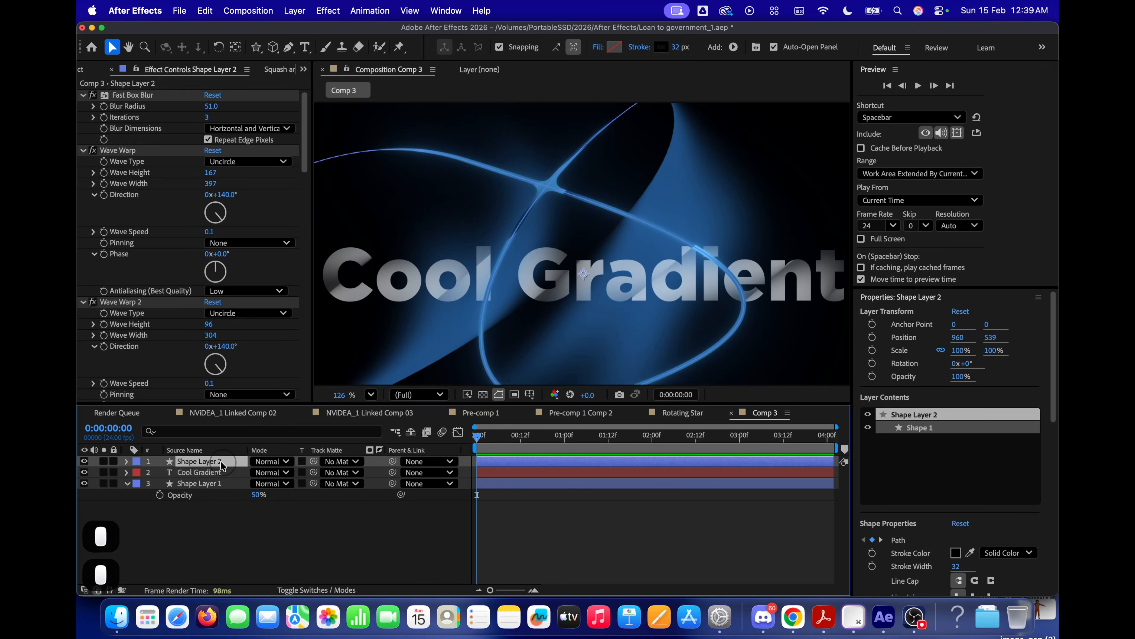
{"action": "key", "text": "h"}
{"action": "scroll", "coordinate": [597, 267], "scroll_direction": "down", "scroll_amount": 3}
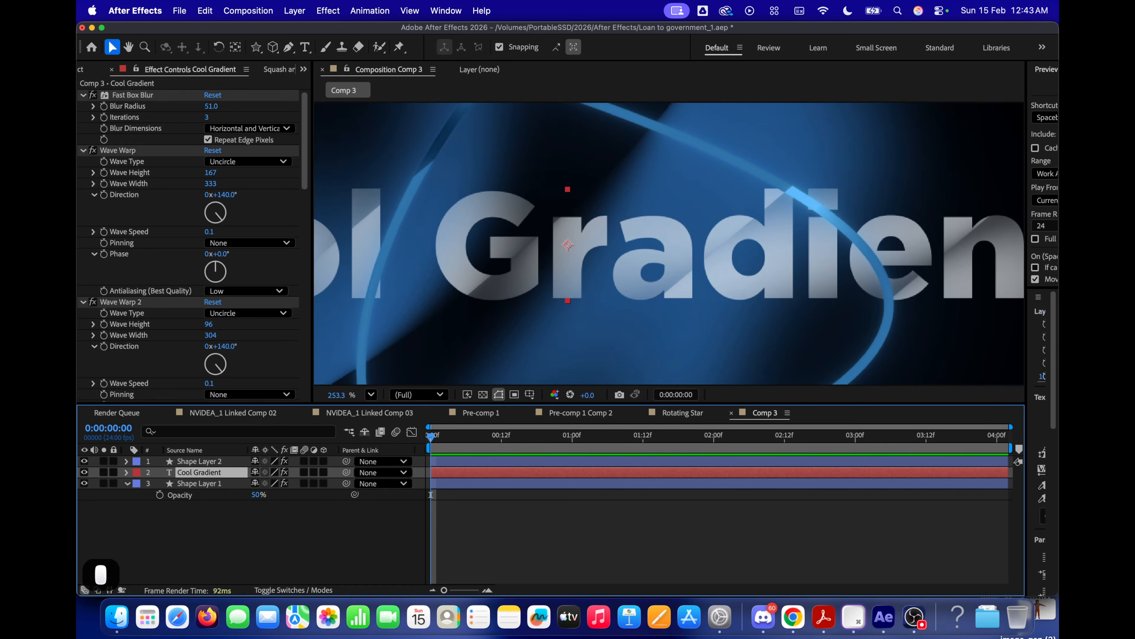
Duplicate the Cool Gradient text layer and delete all effects from the duplicate.
{"action": "key", "text": "super+d"}
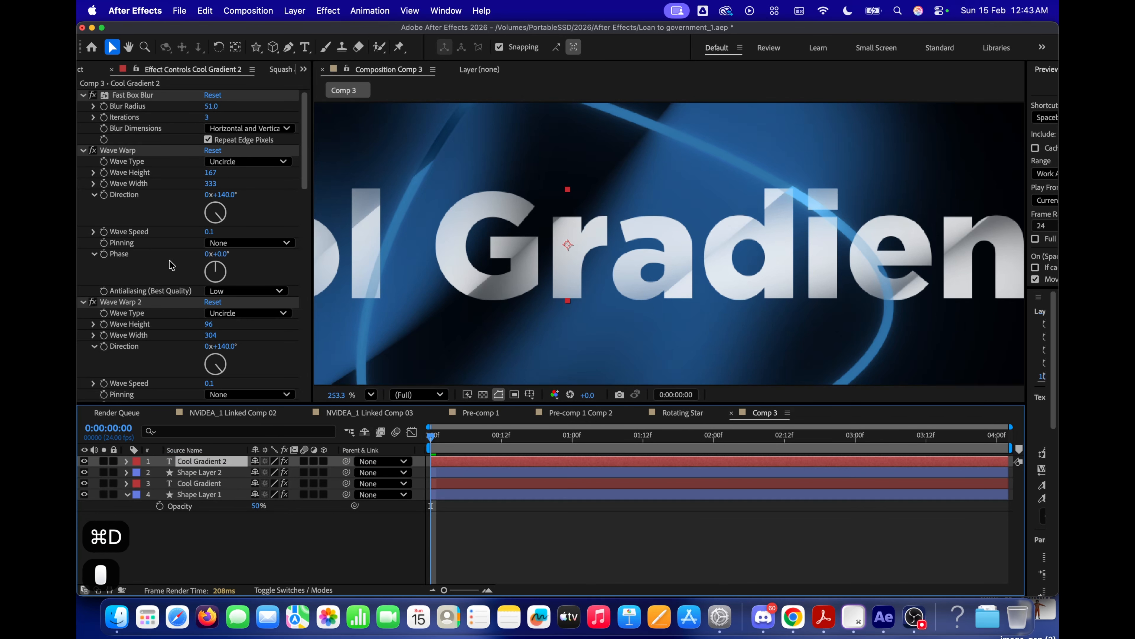
{"action": "left_click", "coordinate": [171, 265]}
{"action": "key", "text": "super+a"}
{"action": "key", "text": "Delete"}
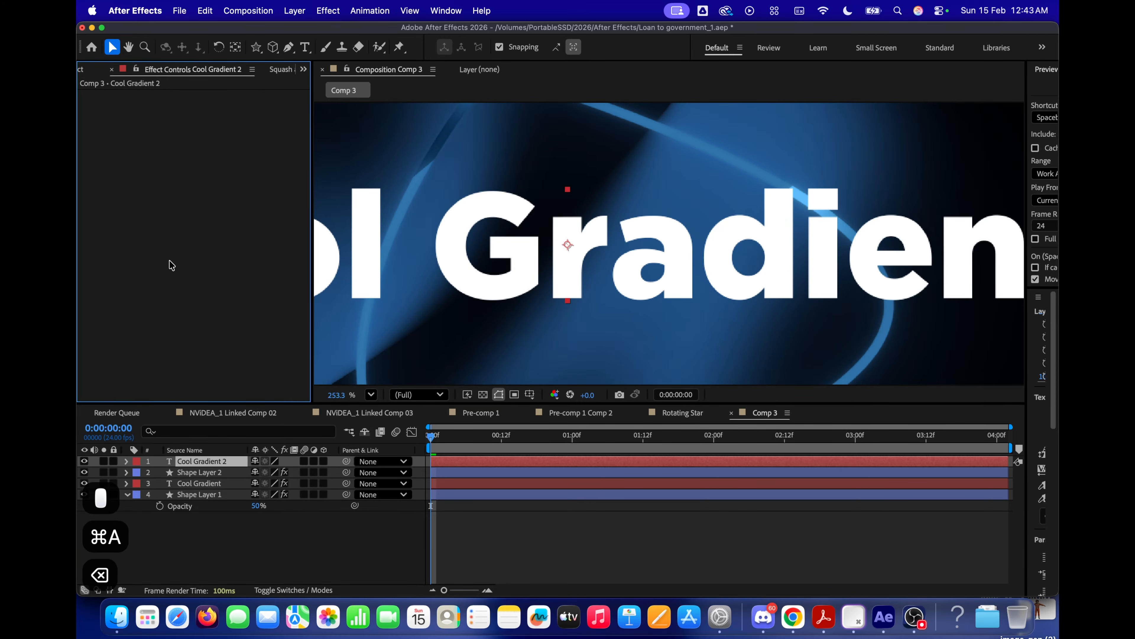
Draw a rectangular mask over "dient" on Cool Gradient 2 and start keyframing its Mask Path at 0:00:00:00.
{"action": "key", "text": "comma"}
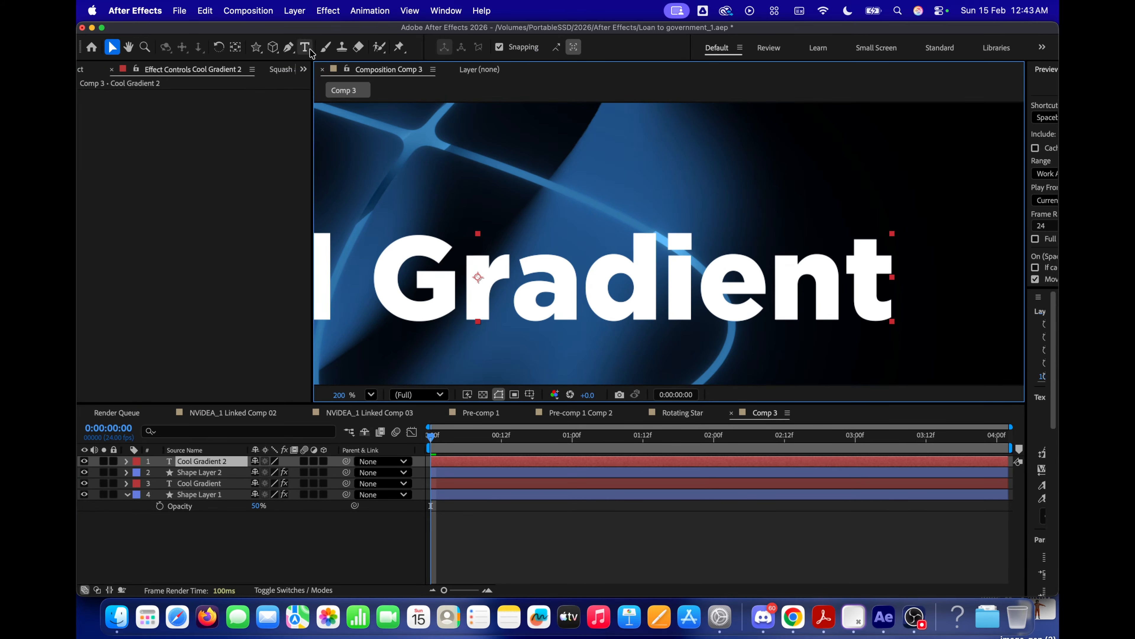
{"action": "left_click_drag", "start_coordinate": [256, 47], "coordinate": [304, 51]}
{"action": "scroll", "coordinate": [643, 243], "scroll_direction": "down", "scroll_amount": 2}
{"action": "left_click_drag", "start_coordinate": [560, 184], "coordinate": [877, 338]}
{"action": "key", "text": "m"}
{"action": "left_click", "coordinate": [171, 483]}
At 0:00:00:17, resize and reposition Cool Gradient 2's mask so it covers only the letter "d".
{"action": "left_click_drag", "start_coordinate": [432, 437], "coordinate": [531, 437]}
{"action": "key", "text": "super+t"}
{"action": "left_click_drag", "start_coordinate": [670, 259], "coordinate": [625, 279]}
{"action": "left_click_drag", "start_coordinate": [515, 280], "coordinate": [566, 278]}
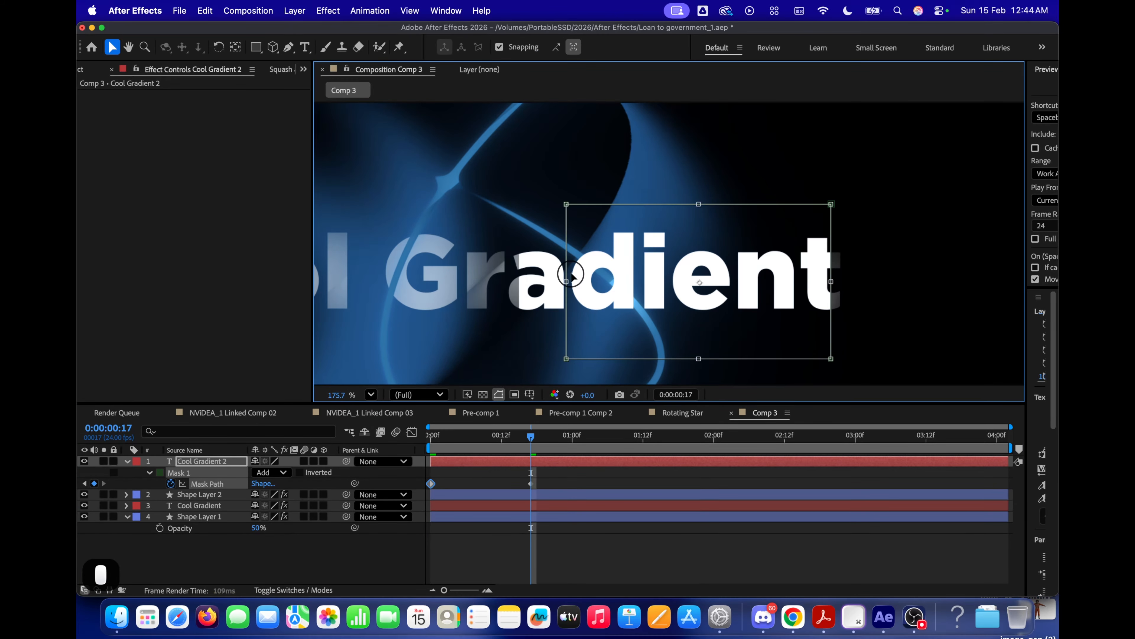
{"action": "left_click_drag", "start_coordinate": [634, 282], "coordinate": [602, 292]}
{"action": "left_click_drag", "start_coordinate": [798, 291], "coordinate": [628, 279]}
{"action": "left_click_drag", "start_coordinate": [545, 280], "coordinate": [607, 279]}
Keyframe the mask slightly further left at 0:00:00:23 and over the letter "a" at 0:00:01:19.
{"action": "left_click_drag", "start_coordinate": [530, 437], "coordinate": [568, 440]}
{"action": "left_click", "coordinate": [179, 472]}
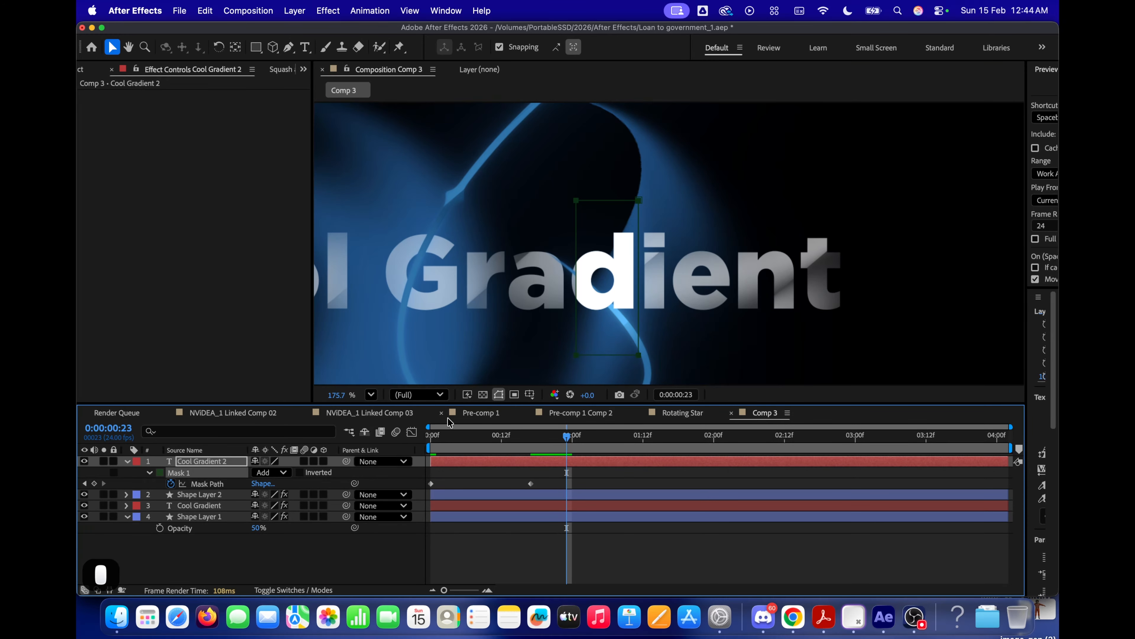
{"action": "key", "text": "super+t"}
{"action": "left_click_drag", "start_coordinate": [608, 269], "coordinate": [589, 285]}
{"action": "left_click_drag", "start_coordinate": [567, 438], "coordinate": [685, 441]}
{"action": "key", "text": "super+t"}
{"action": "left_click_drag", "start_coordinate": [590, 286], "coordinate": [547, 286]}
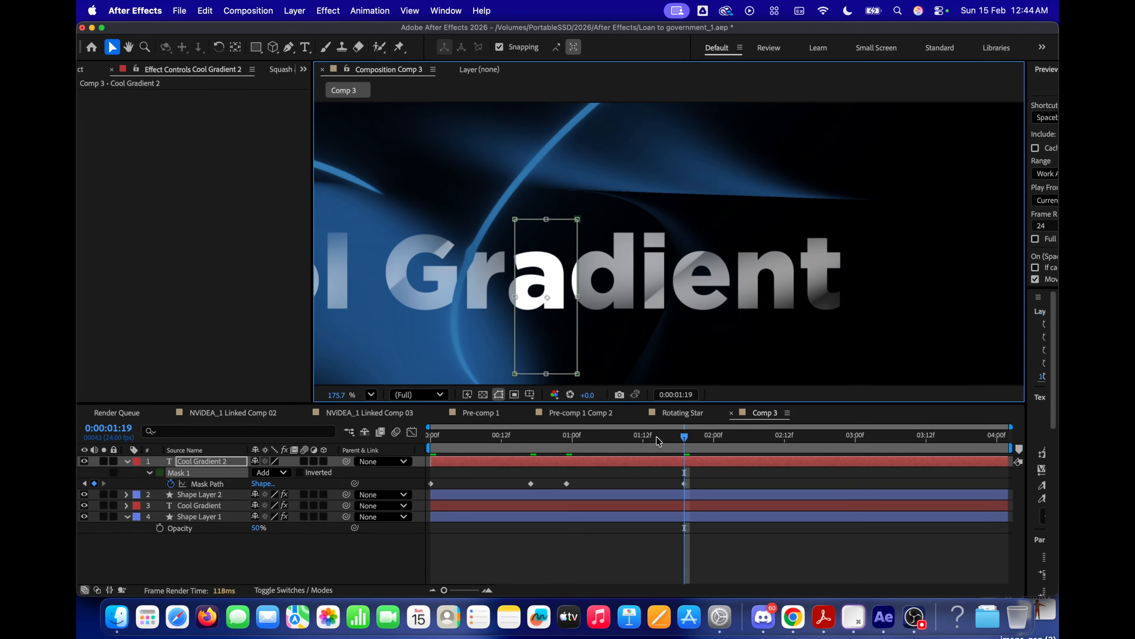
A few frames after 0:00:01:19, move the mask onto the "G" and shrink it to a smaller rectangle.
{"action": "left_click_drag", "start_coordinate": [685, 441], "coordinate": [709, 443]}
{"action": "left_click", "coordinate": [209, 472]}
{"action": "key", "text": "super+t"}
{"action": "left_click_drag", "start_coordinate": [542, 300], "coordinate": [441, 296]}
{"action": "left_click_drag", "start_coordinate": [477, 370], "coordinate": [448, 304]}
{"action": "left_click_drag", "start_coordinate": [448, 259], "coordinate": [459, 260]}
Enlarge the mask to cover "Gr" on a new keyframe, and shift it slightly left at 0:00:02:15.
{"action": "left_click_drag", "start_coordinate": [708, 437], "coordinate": [756, 437]}
{"action": "key", "text": "super+t"}
{"action": "left_click_drag", "start_coordinate": [459, 305], "coordinate": [510, 335]}
{"action": "left_click_drag", "start_coordinate": [755, 437], "coordinate": [802, 437]}
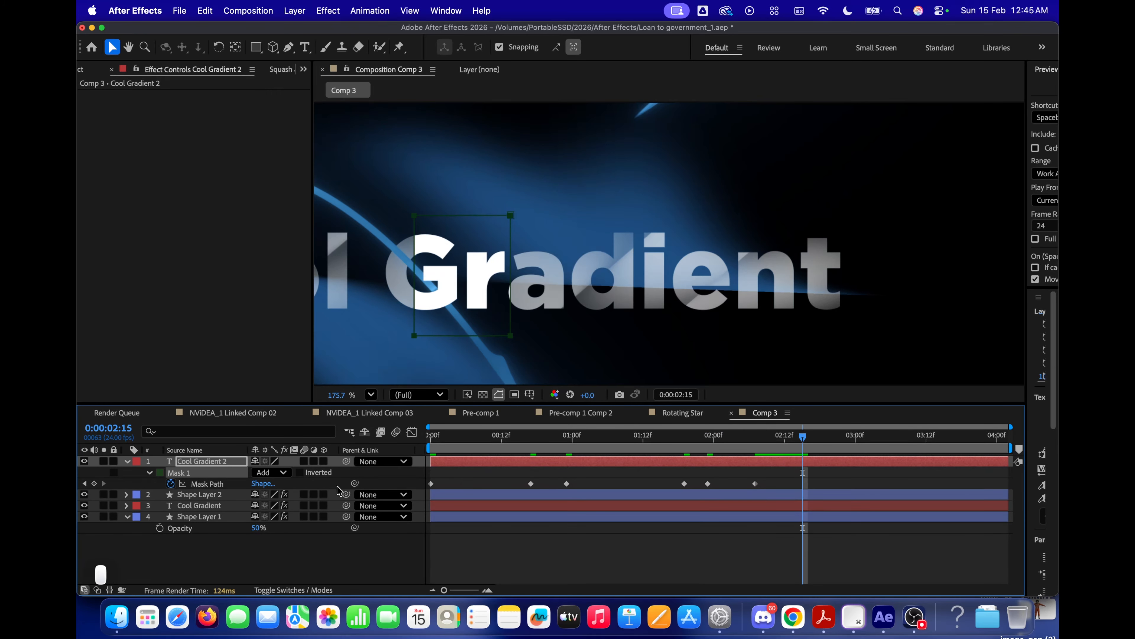
{"action": "key", "text": "super+t"}
{"action": "left_click_drag", "start_coordinate": [458, 304], "coordinate": [427, 308]}
Keyframe the mask over the "l" and "G" at 0:00:03:02, and further left about half a second after that.
{"action": "left_click_drag", "start_coordinate": [803, 437], "coordinate": [867, 437]}
{"action": "left_click_drag", "start_coordinate": [536, 295], "coordinate": [604, 276]}
{"action": "left_click", "coordinate": [183, 473]}
{"action": "key", "text": "super+t"}
{"action": "left_click_drag", "start_coordinate": [482, 268], "coordinate": [436, 265]}
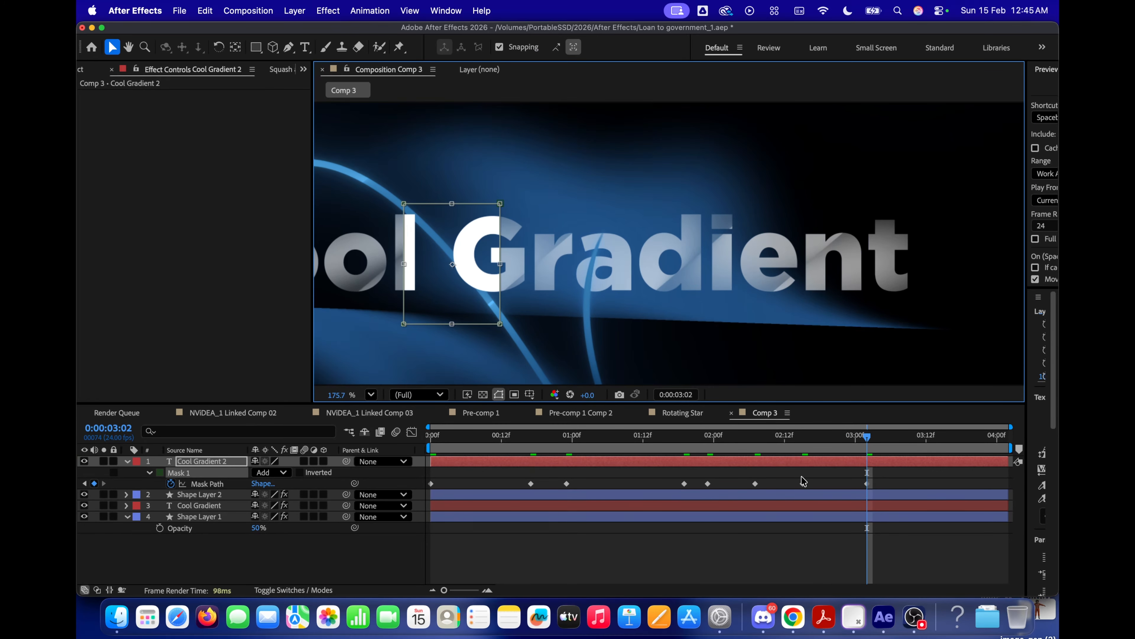
{"action": "left_click_drag", "start_coordinate": [867, 437], "coordinate": [944, 437]}
{"action": "left_click", "coordinate": [182, 475]}
{"action": "key", "text": "super+t"}
{"action": "left_click_drag", "start_coordinate": [576, 264], "coordinate": [534, 250]}
Keyframe the mask over the "ol" of "Cool" at 0:00:04:01 and return to 0:00:00:00.
{"action": "left_click_drag", "start_coordinate": [944, 437], "coordinate": [1003, 438]}
{"action": "left_click_drag", "start_coordinate": [554, 295], "coordinate": [616, 262]}
{"action": "left_click", "coordinate": [182, 473]}
{"action": "key", "text": "super+t"}
{"action": "left_click_drag", "start_coordinate": [599, 224], "coordinate": [562, 226]}
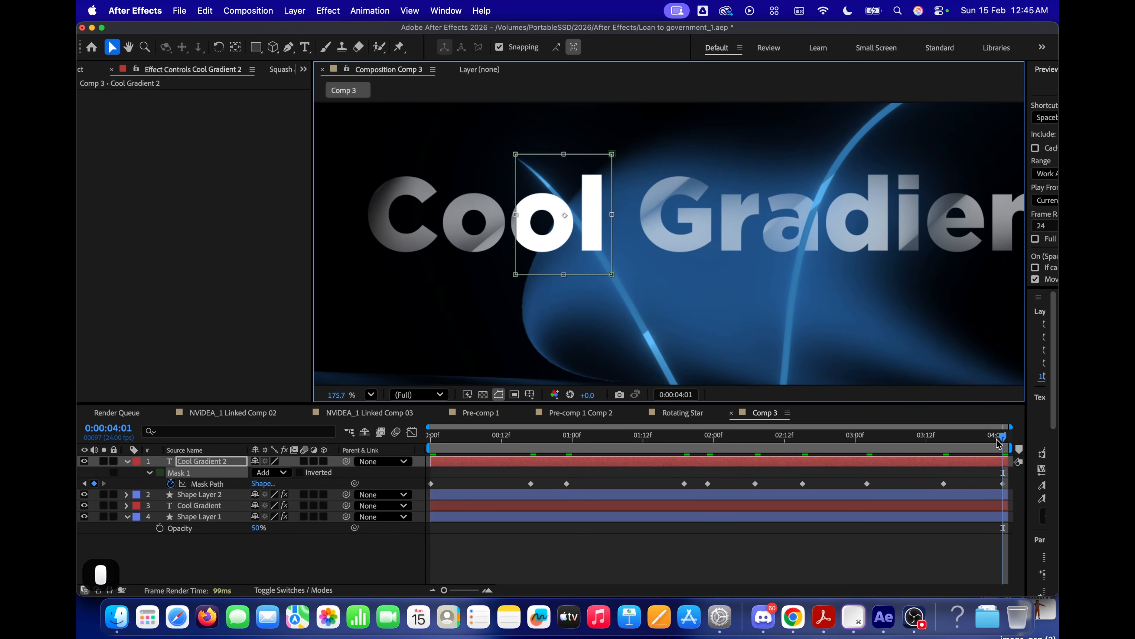
{"action": "left_click_drag", "start_coordinate": [1003, 438], "coordinate": [431, 437]}
{"action": "scroll", "coordinate": [613, 269], "scroll_direction": "down", "scroll_amount": 3}
{"action": "scroll", "coordinate": [610, 292], "scroll_direction": "up", "scroll_amount": 5}
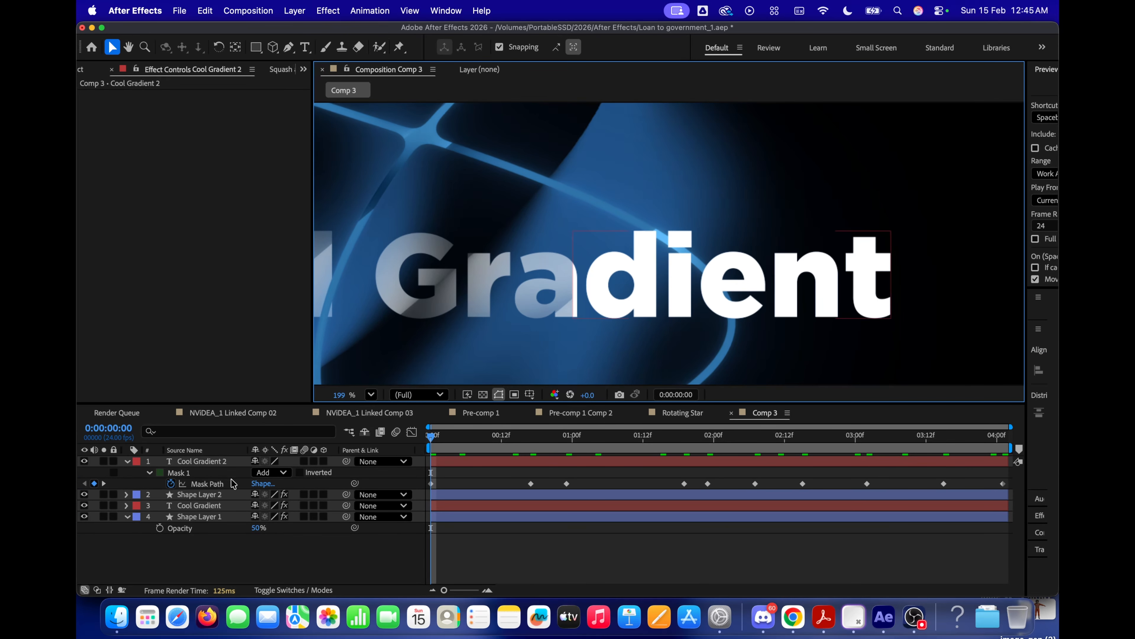
Set Cool Gradient 2 as Shape Layer 2's track matte and invert it.
{"action": "left_click", "coordinate": [204, 495]}
{"action": "left_click", "coordinate": [294, 589]}
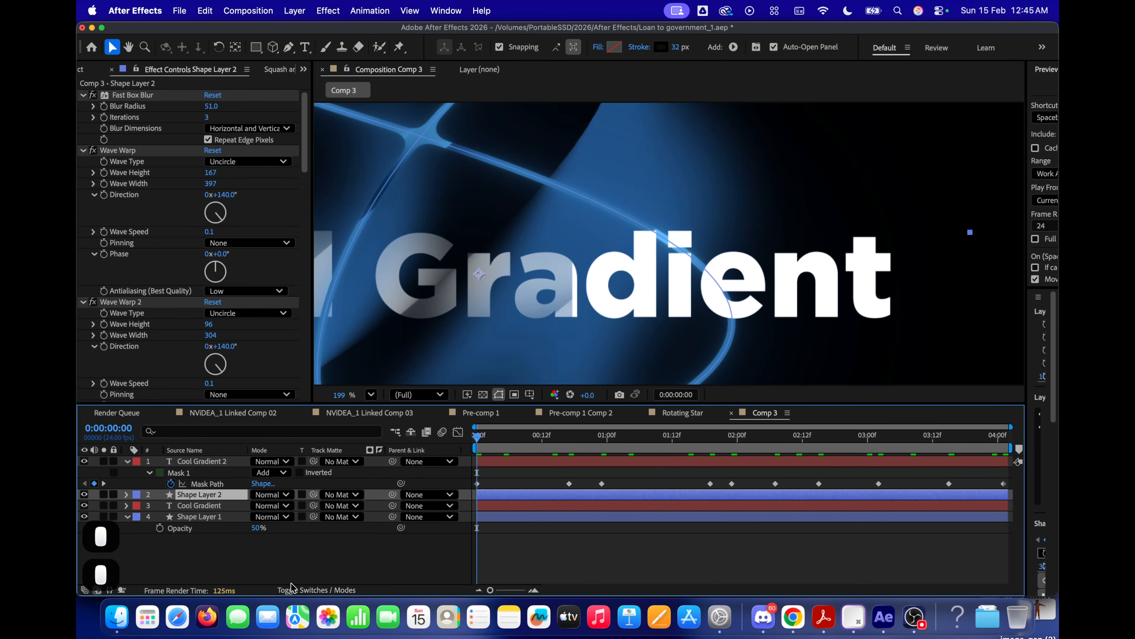
{"action": "left_click_drag", "start_coordinate": [315, 497], "coordinate": [209, 461]}
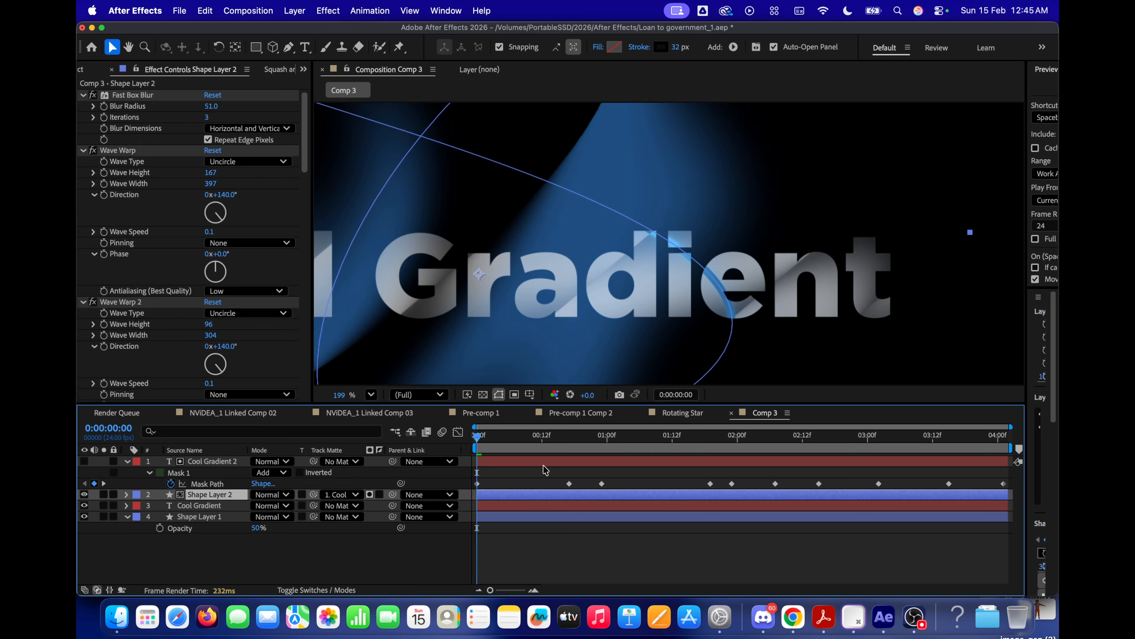
{"action": "left_click", "coordinate": [382, 494]}
{"action": "left_click", "coordinate": [364, 556]}
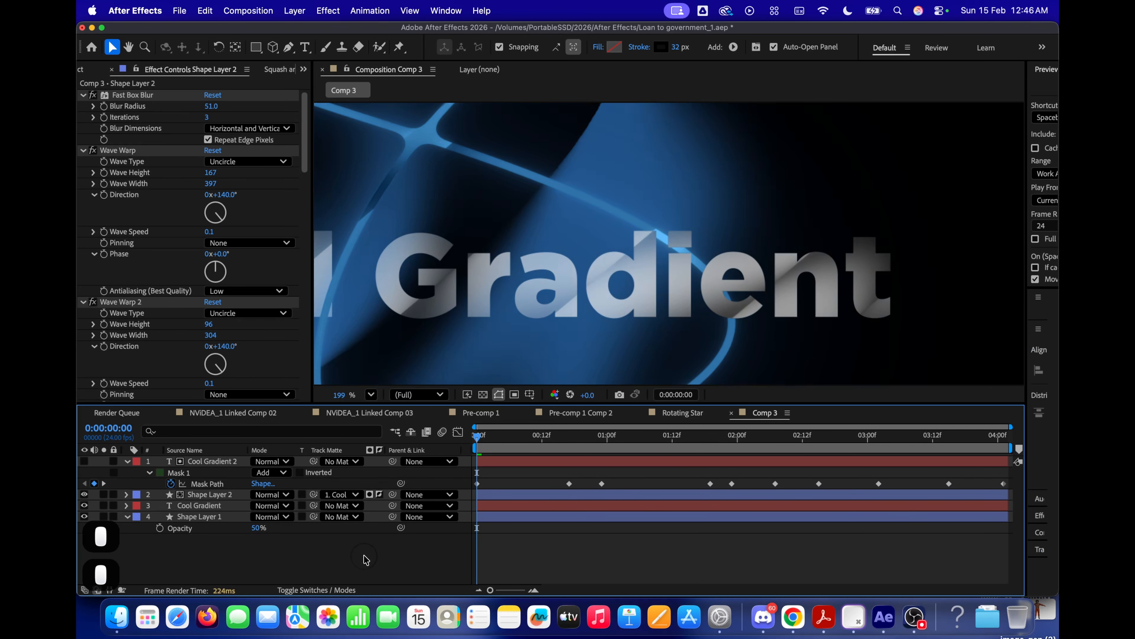
Check the stroke passing behind the masked letters across the timeline, set the viewer resolution to Full and preview the animation.
{"action": "scroll", "coordinate": [687, 308], "scroll_direction": "down", "scroll_amount": 5}
{"action": "left_click_drag", "start_coordinate": [733, 295], "coordinate": [736, 294]}
{"action": "left_click_drag", "start_coordinate": [545, 287], "coordinate": [595, 265]}
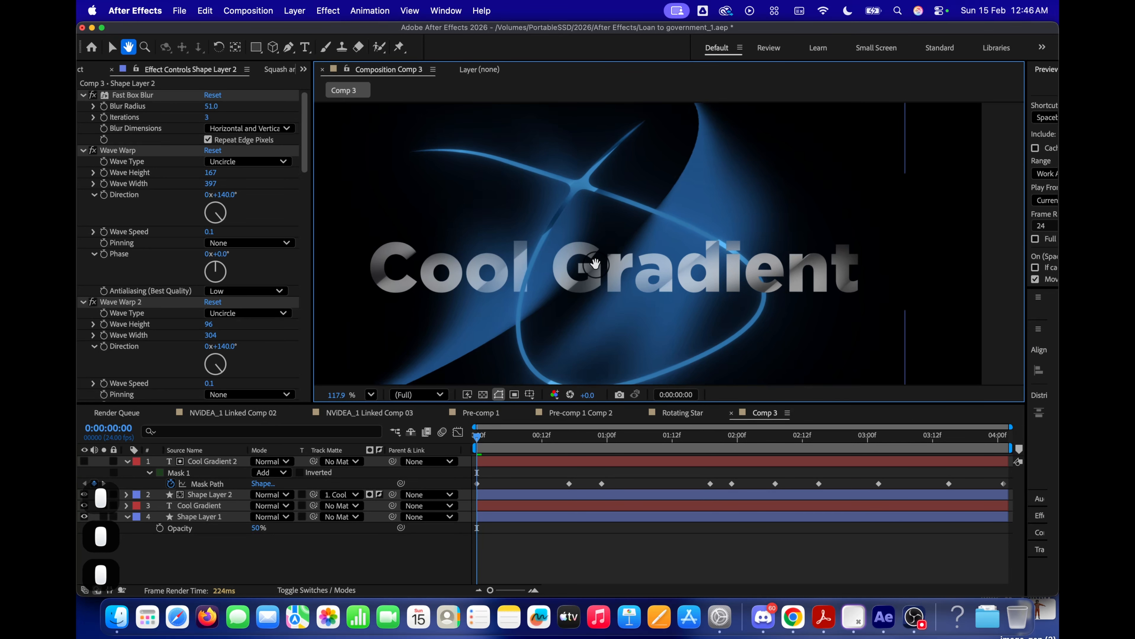
{"action": "left_click_drag", "start_coordinate": [966, 439], "coordinate": [415, 438]}
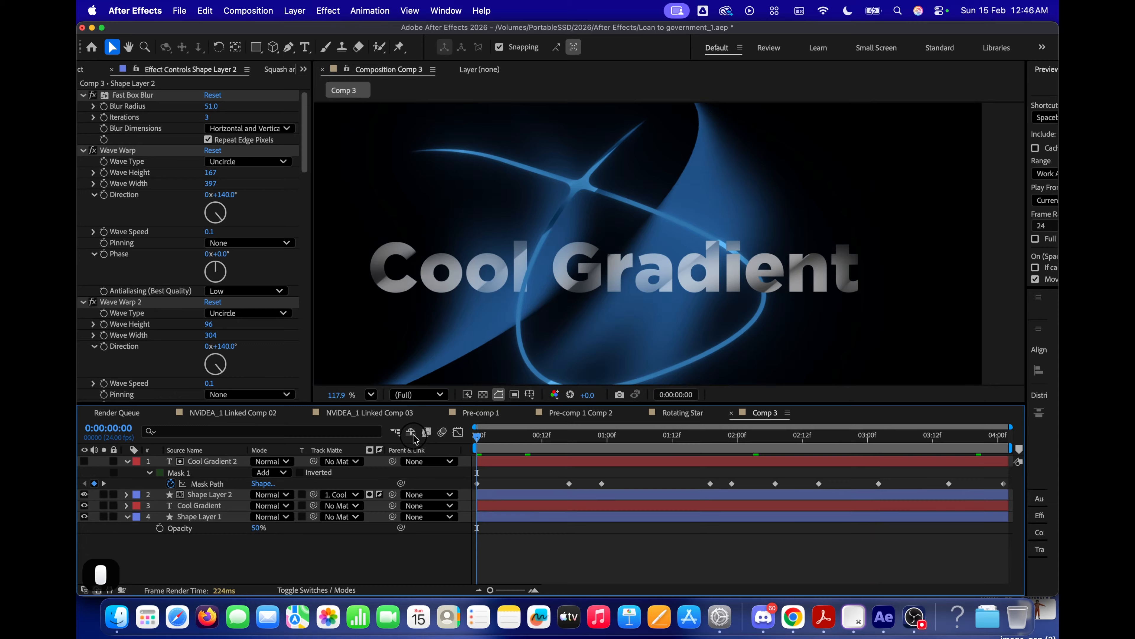
{"action": "left_click", "coordinate": [417, 396]}
{"action": "left_click", "coordinate": [419, 482]}
{"action": "left_click", "coordinate": [423, 395]}
{"action": "left_click", "coordinate": [430, 437]}
{"action": "key", "text": "space"}
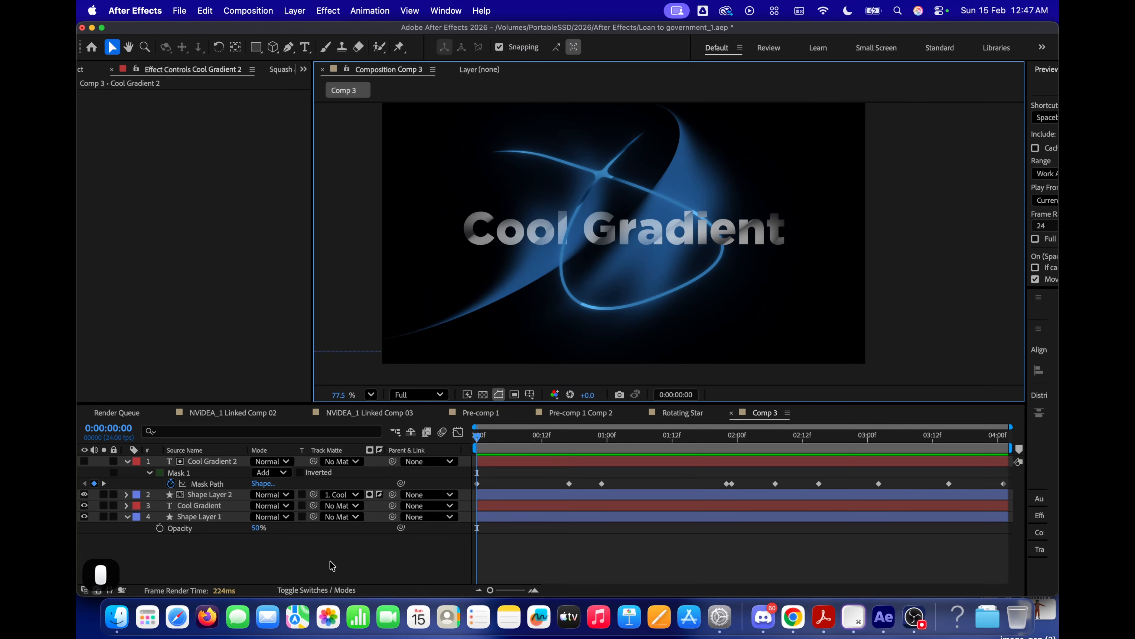
Collapse the expanded properties of all layers and clear the selection.
{"action": "left_click", "coordinate": [304, 559]}
{"action": "key", "text": "super+a"}
{"action": "left_click", "coordinate": [126, 462]}
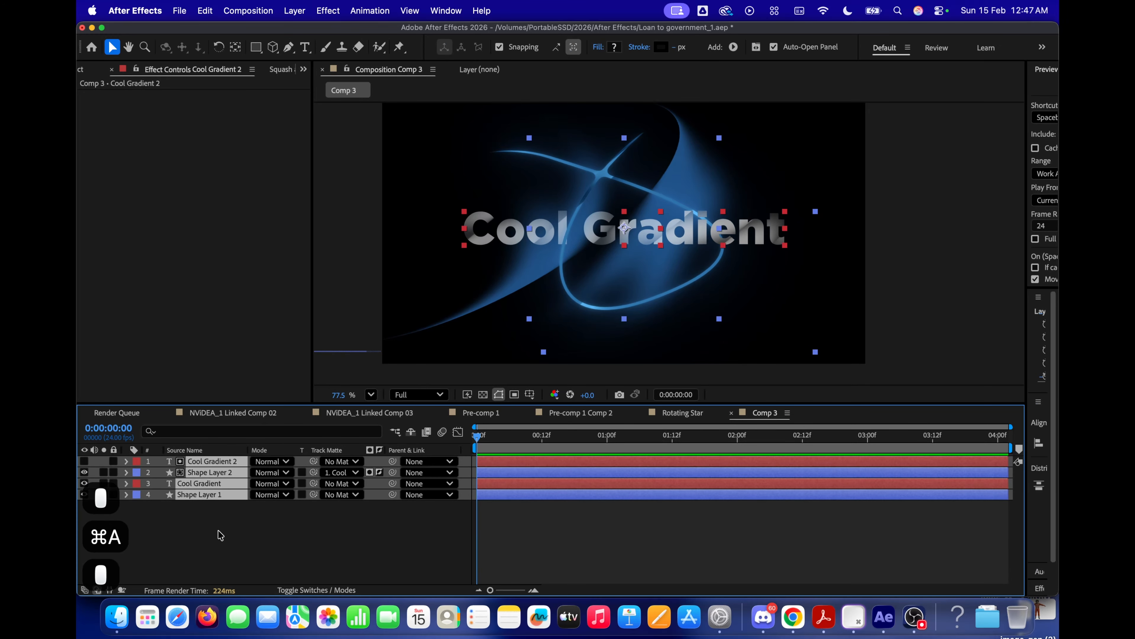
{"action": "left_click", "coordinate": [218, 531]}
Apply the Deep Glow 2 effect to the original Cool Gradient text layer.
{"action": "left_click", "coordinate": [225, 485]}
{"action": "scroll", "coordinate": [655, 275], "scroll_direction": "up", "scroll_amount": 3}
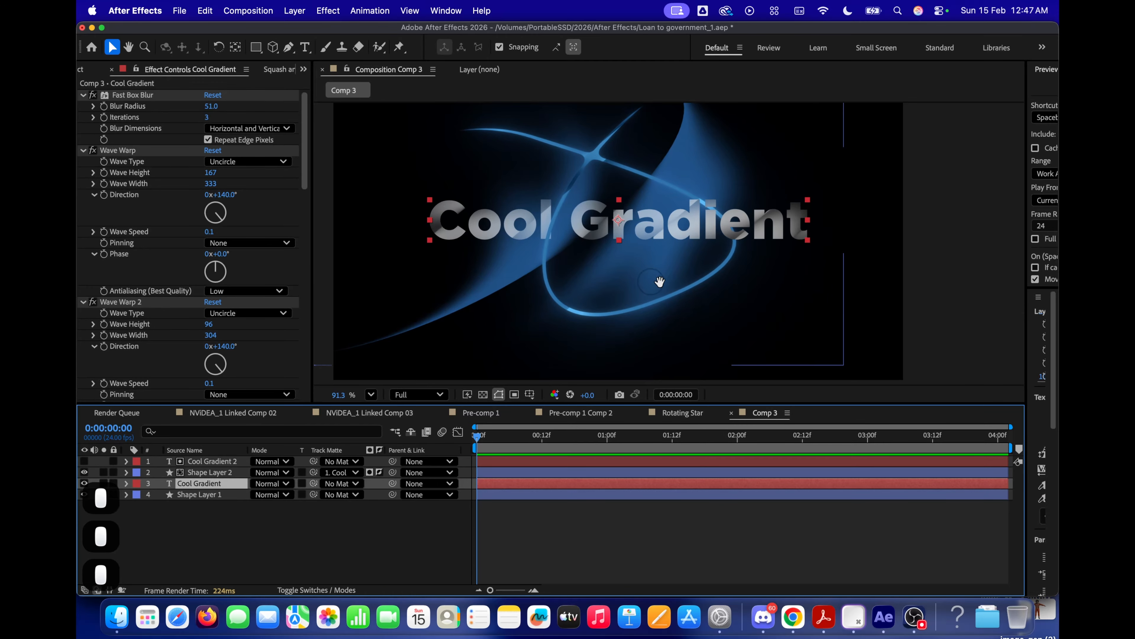
{"action": "key", "text": "ctrl+space"}
{"action": "type", "text": "de"}
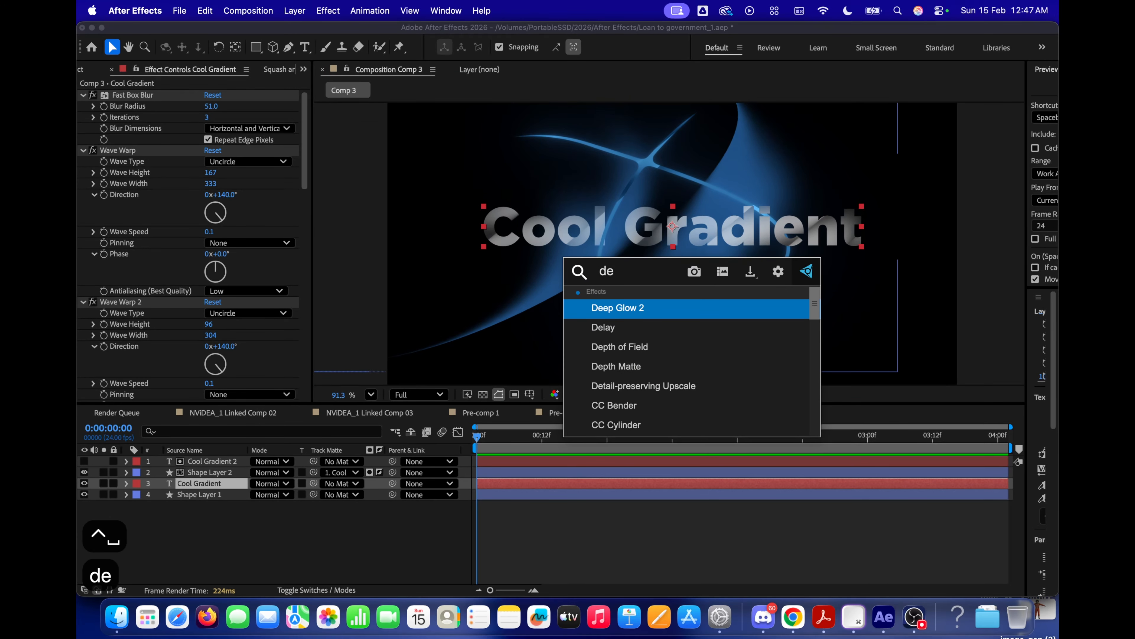
{"action": "key", "text": "Return"}
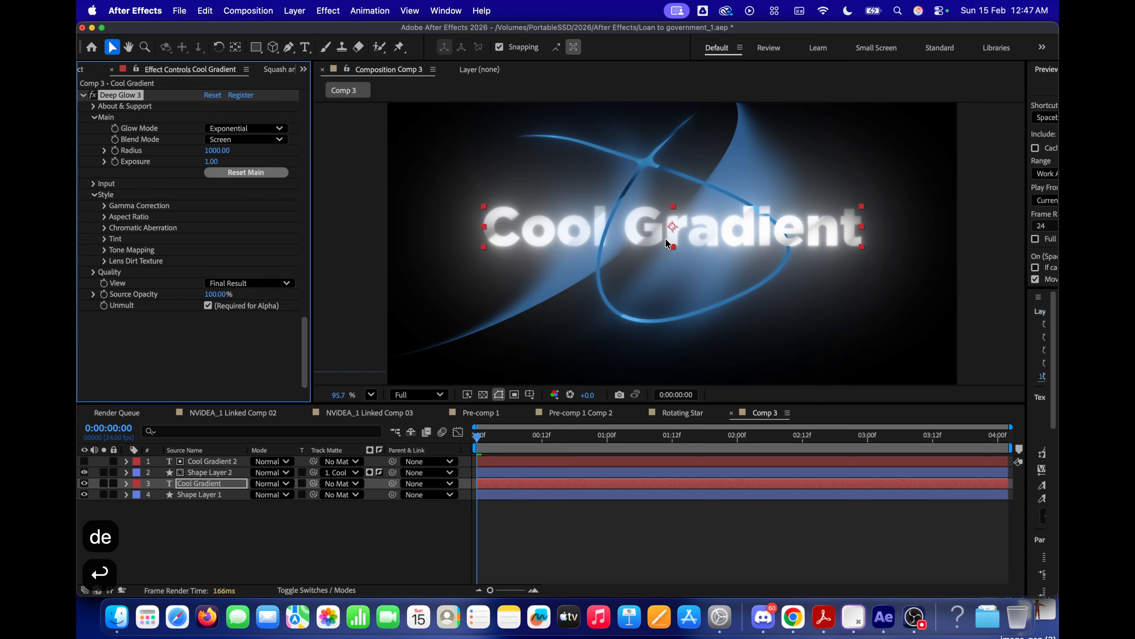
Set the text's Deep Glow Exposure to 0.1 and save the project.
{"action": "scroll", "coordinate": [665, 239], "scroll_direction": "up", "scroll_amount": 3}
{"action": "left_click", "coordinate": [216, 162]}
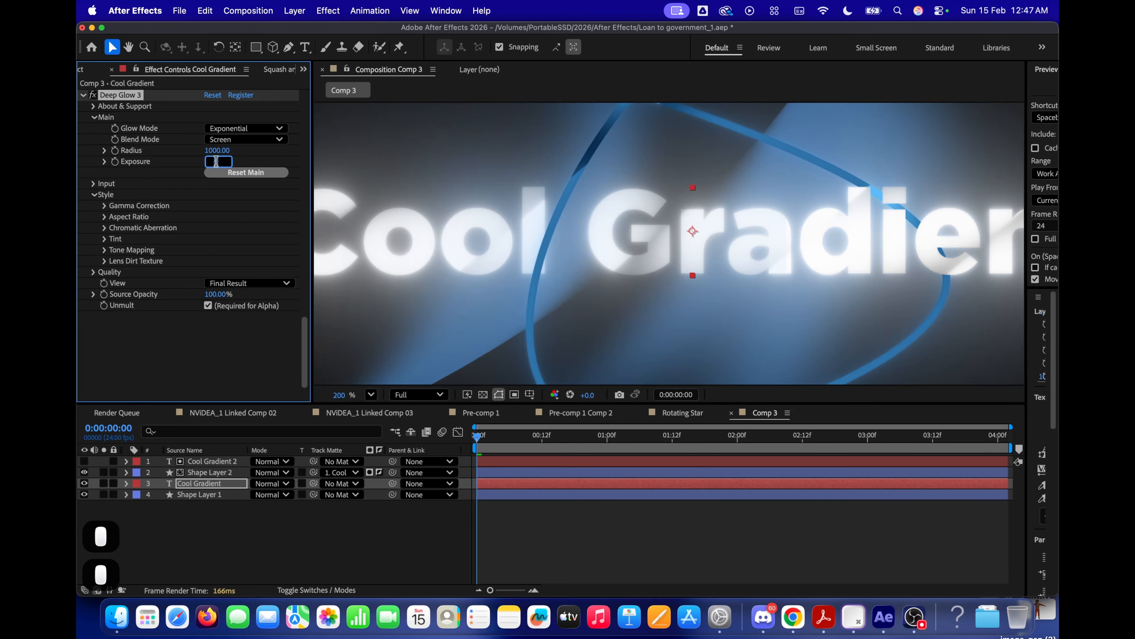
{"action": "key", "text": "Return"}
{"action": "key", "text": "super+s"}
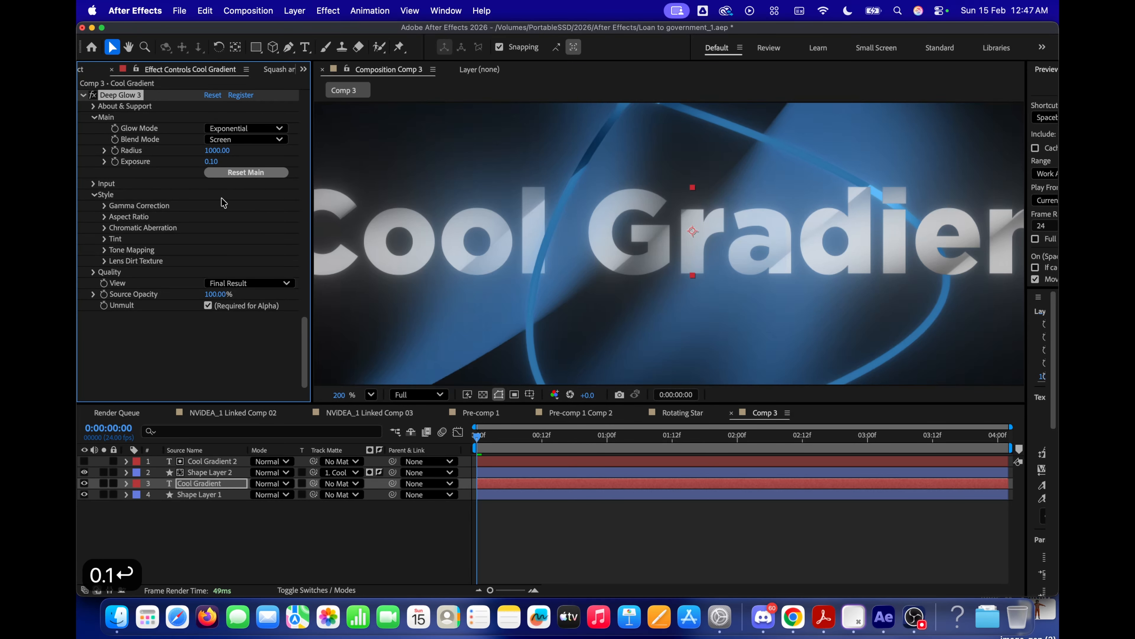
Copy Adjustment Layers 3 and 4 from NVIDEA_1 Linked Comp 02 and paste them into Comp 3.
{"action": "left_click", "coordinate": [251, 415]}
{"action": "left_click", "coordinate": [236, 474], "text": "shift"}
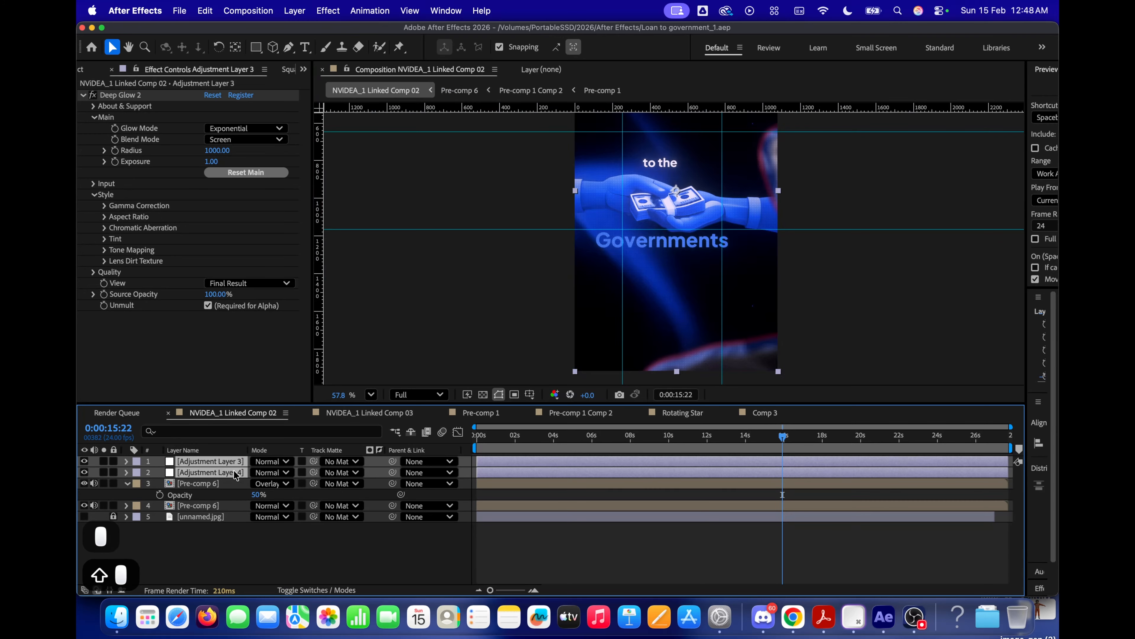
{"action": "key", "text": "super+c"}
{"action": "left_click", "coordinate": [764, 417]}
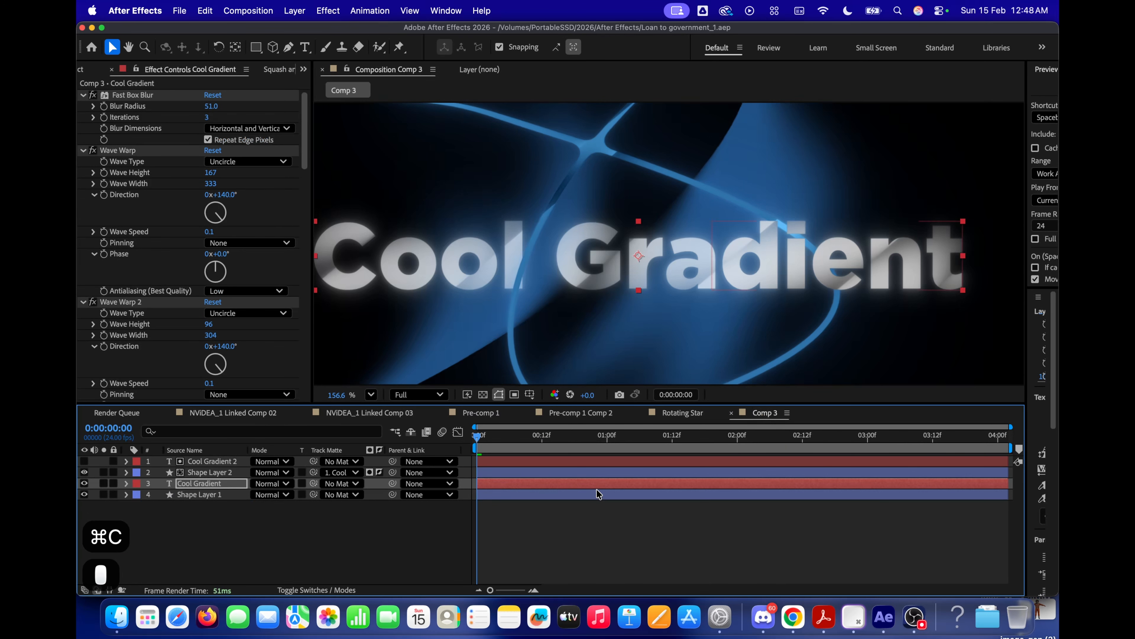
{"action": "key", "text": "super+v"}
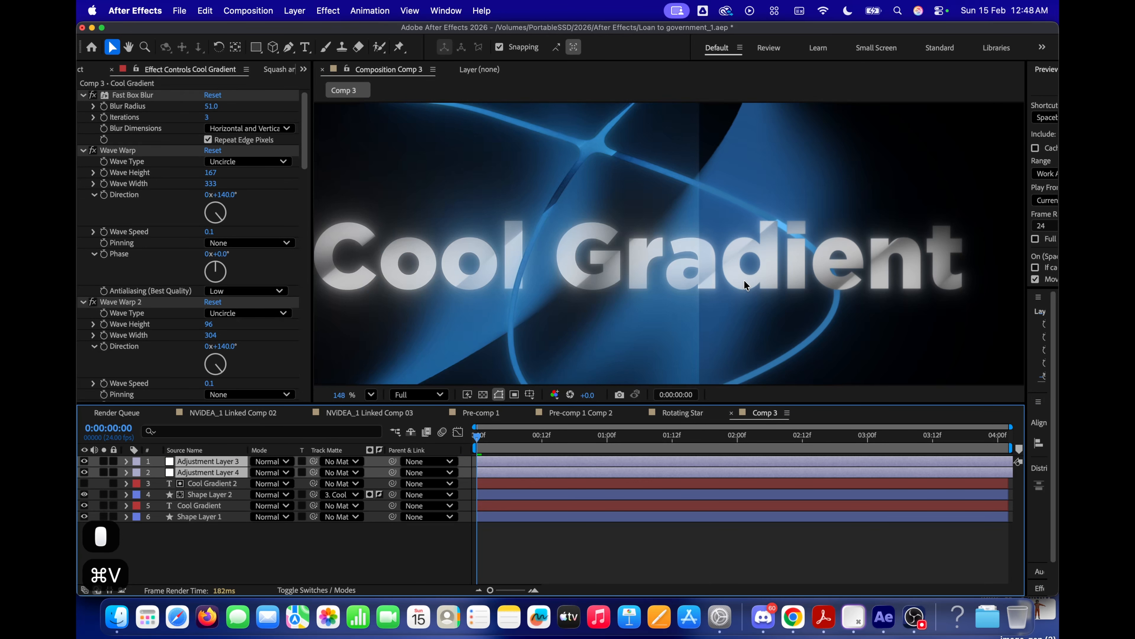
{"action": "scroll", "coordinate": [744, 279], "scroll_direction": "down", "scroll_amount": 3}
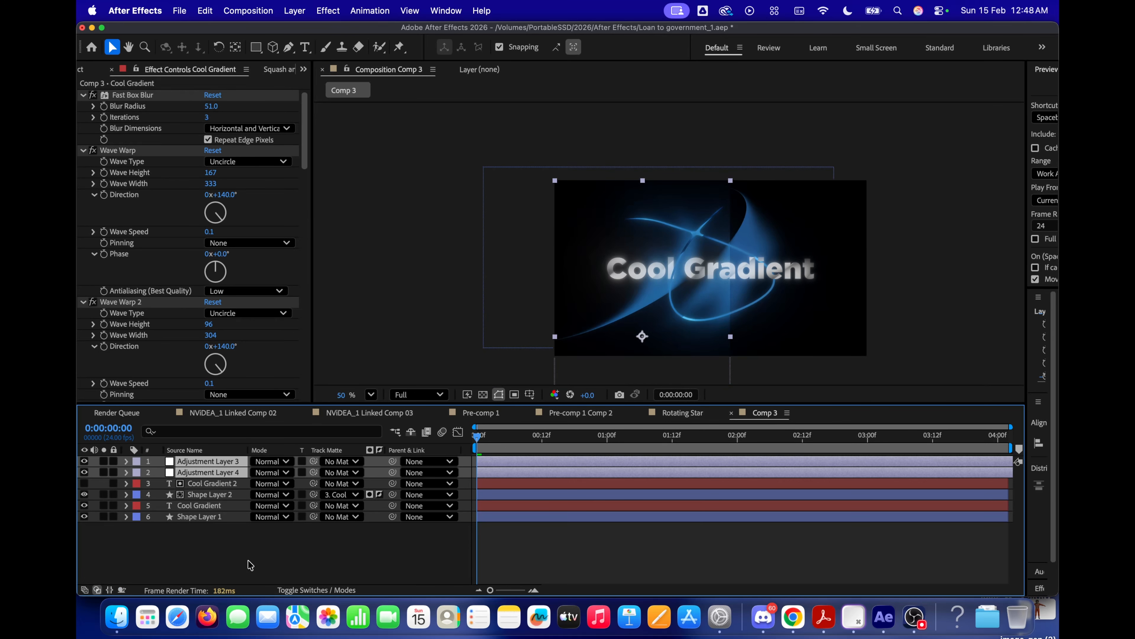
{"action": "left_click", "coordinate": [249, 526]}
{"action": "left_click", "coordinate": [228, 472]}
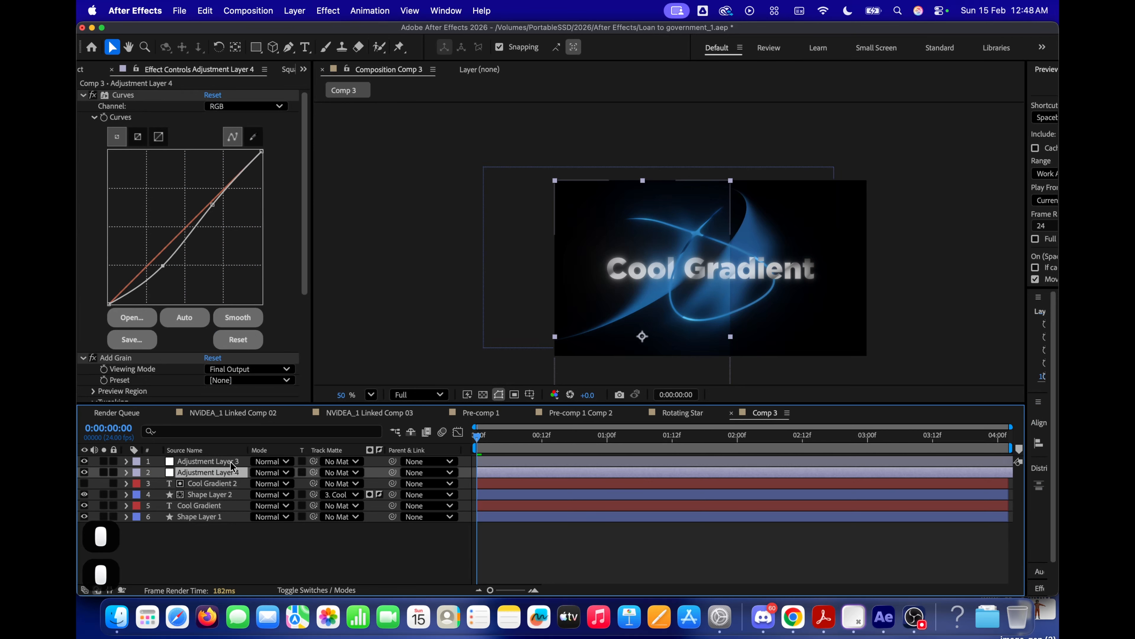
{"action": "left_click", "coordinate": [228, 461], "text": "shift"}
{"action": "right_click", "coordinate": [232, 460]}
{"action": "key", "text": "super+a"}
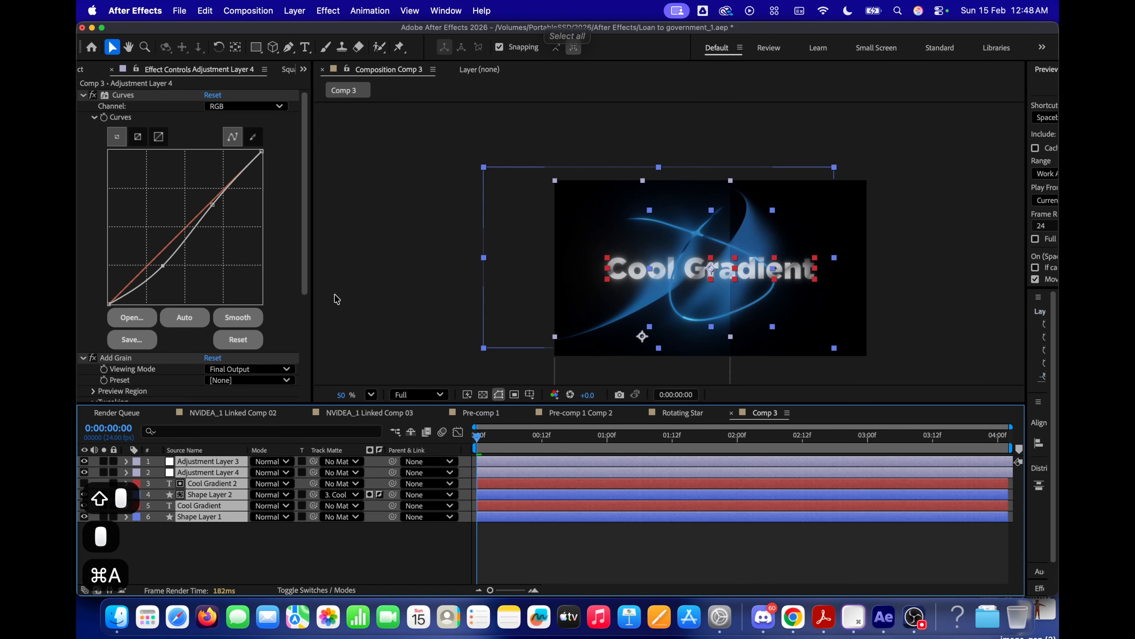
{"action": "left_click", "coordinate": [259, 554]}
Fit Adjustment Layer 3 and Adjustment Layer 4 to the full Comp 3 frame and clear the selection.
{"action": "left_click", "coordinate": [206, 474]}
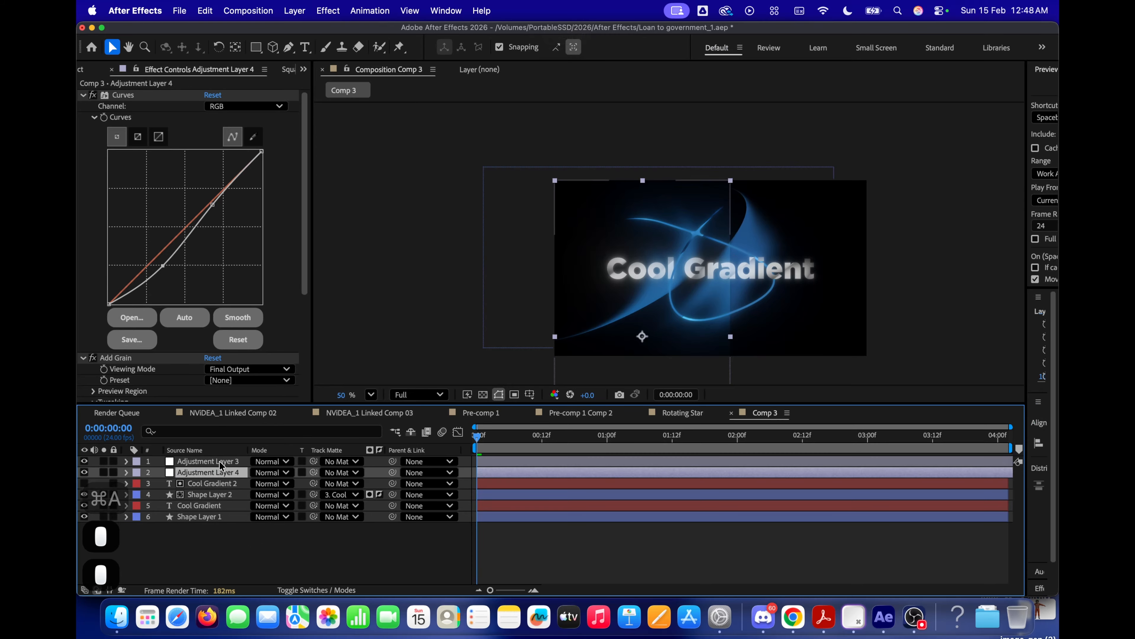
{"action": "left_click", "coordinate": [219, 460], "text": "shift"}
{"action": "right_click", "coordinate": [217, 461]}
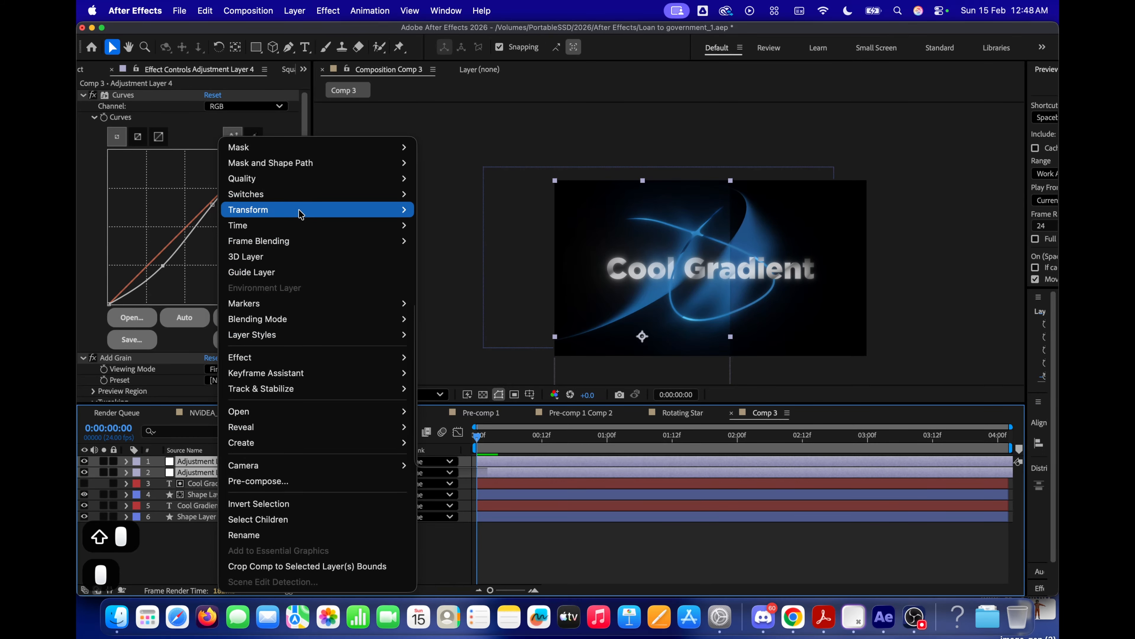
{"action": "mouse_move", "coordinate": [300, 210]}
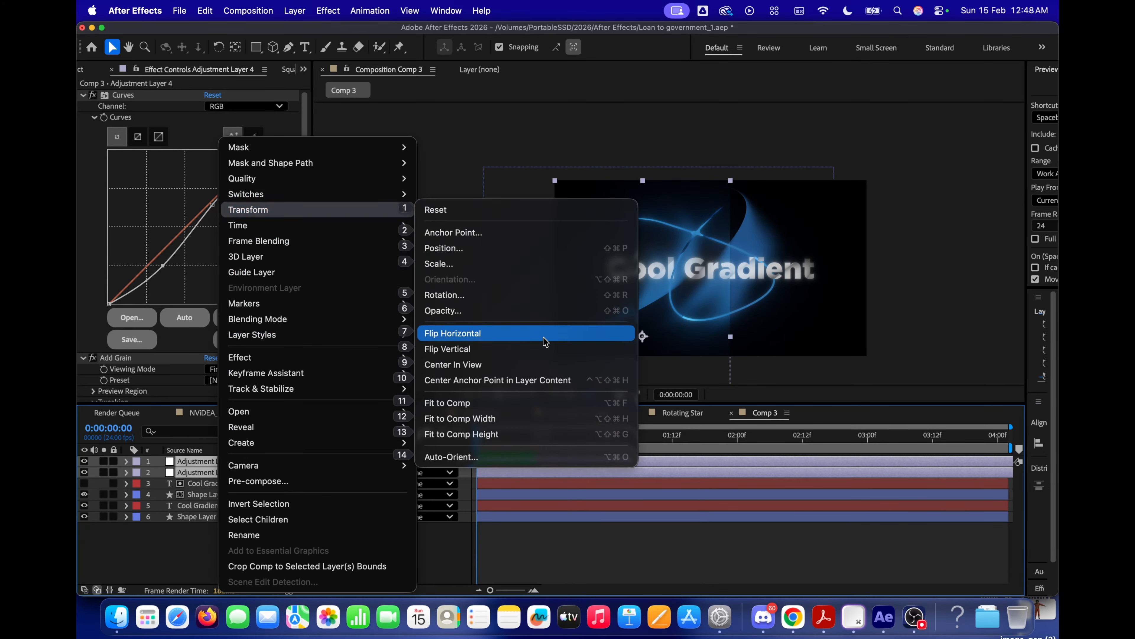
{"action": "left_click", "coordinate": [513, 402]}
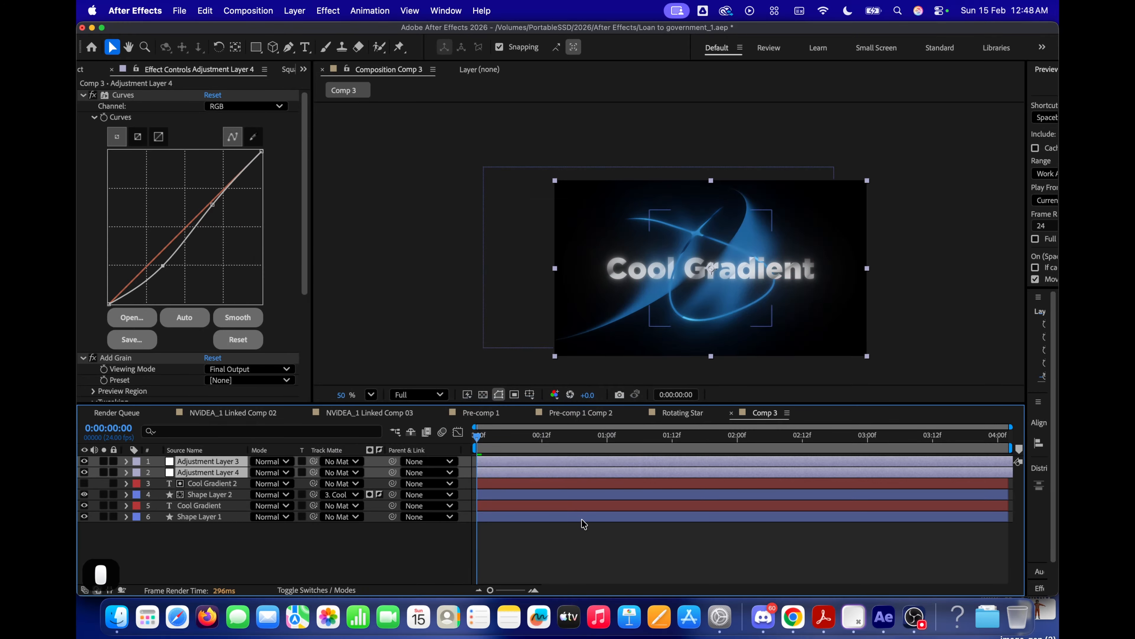
{"action": "left_click", "coordinate": [628, 540]}
Examine the glowing title and blue stroke up close at 0:00:01:15 and return the playhead to the start of Comp 3.
{"action": "scroll", "coordinate": [743, 329], "scroll_direction": "up", "scroll_amount": 2}
{"action": "scroll", "coordinate": [721, 222], "scroll_direction": "up", "scroll_amount": 3}
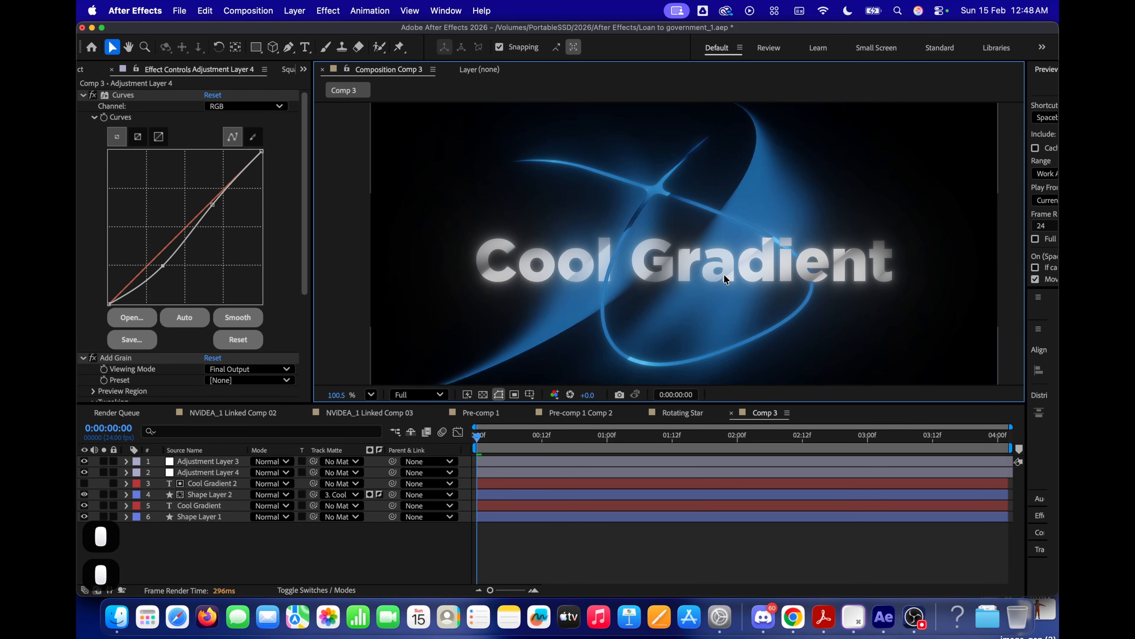
{"action": "left_click_drag", "start_coordinate": [487, 436], "coordinate": [689, 436]}
{"action": "scroll", "coordinate": [716, 283], "scroll_direction": "up", "scroll_amount": 4}
{"action": "scroll", "coordinate": [706, 282], "scroll_direction": "down", "scroll_amount": 8}
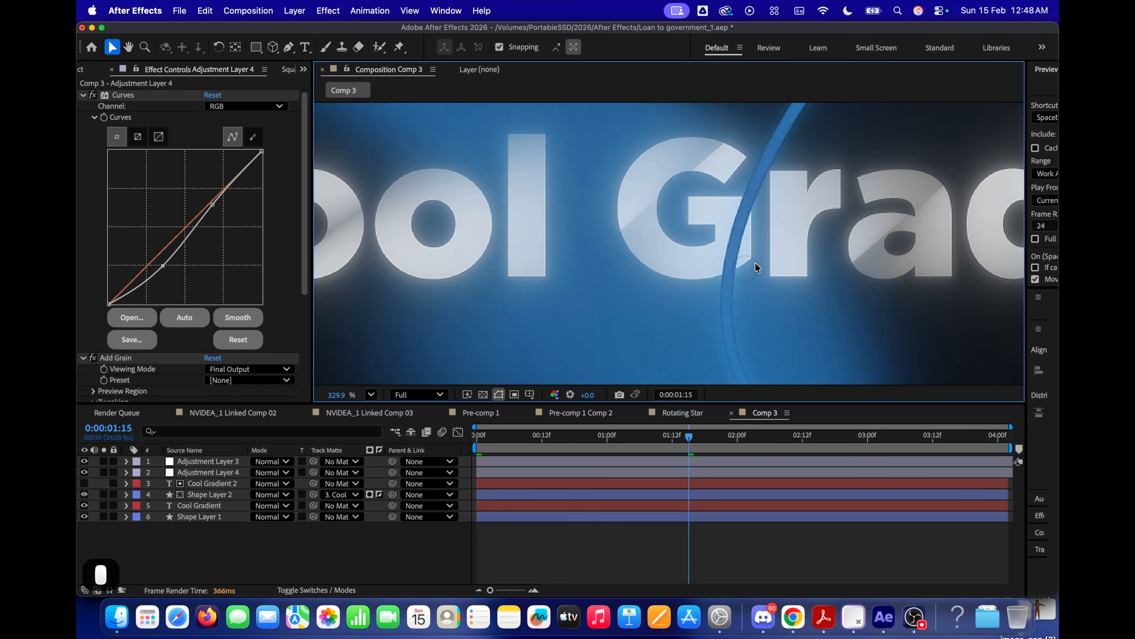
{"action": "scroll", "coordinate": [671, 286], "scroll_direction": "right", "scroll_amount": 2}
{"action": "scroll", "coordinate": [680, 310], "scroll_direction": "up", "scroll_amount": 2}
{"action": "left_click_drag", "start_coordinate": [679, 311], "coordinate": [697, 354]}
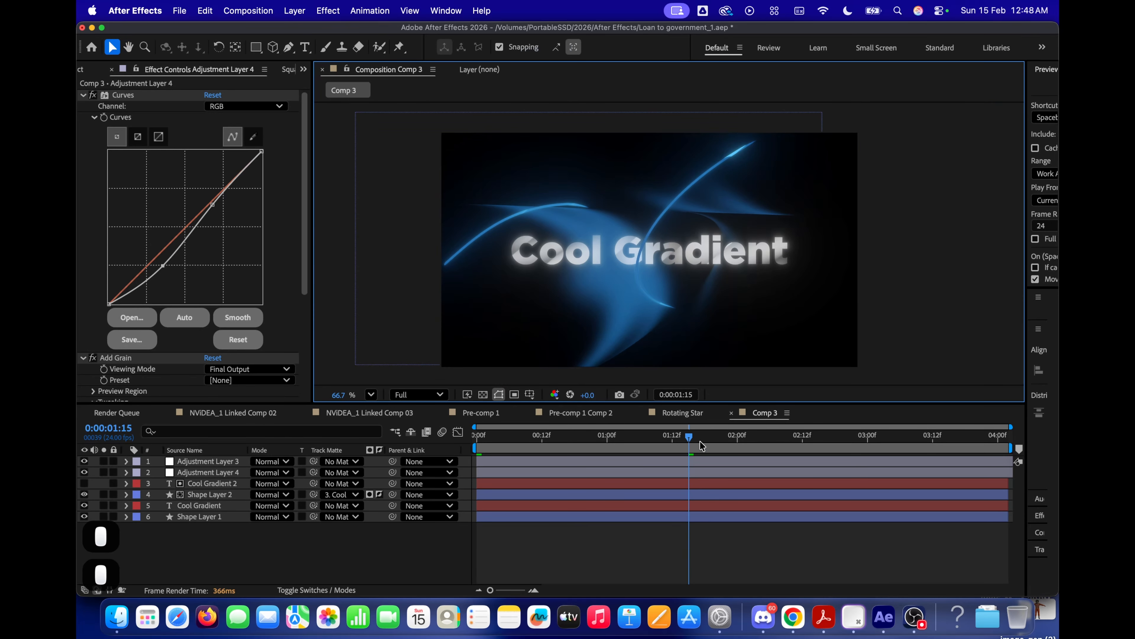
{"action": "left_click_drag", "start_coordinate": [689, 437], "coordinate": [383, 456]}
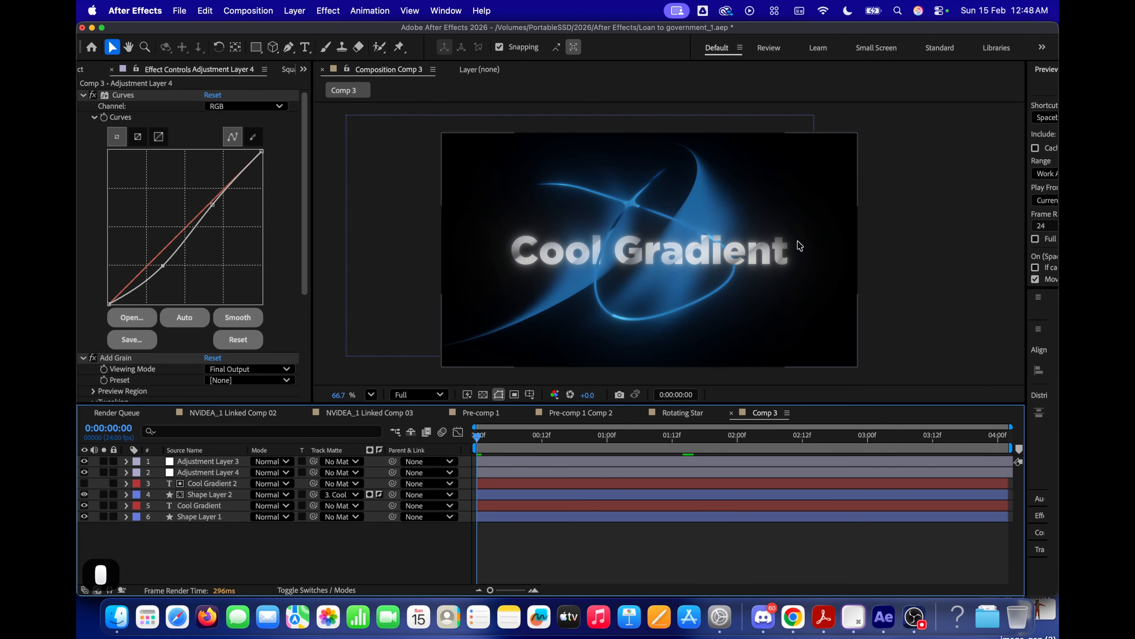